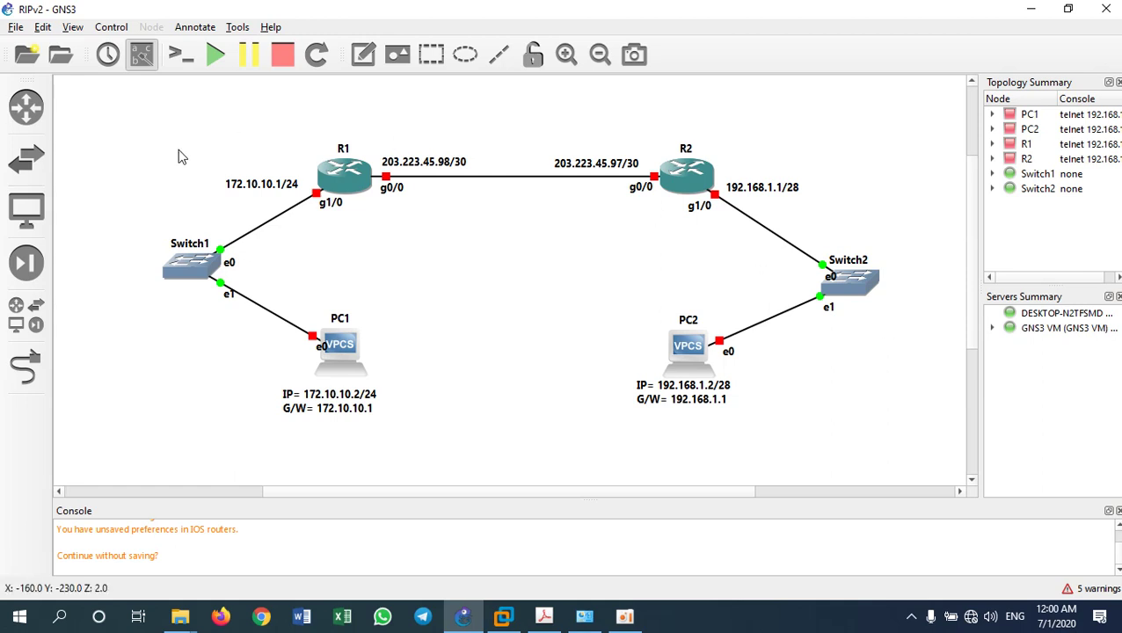
Add a 'RIPv2' text note above the routers and shift it slightly up-right
{"action": "left_click", "coordinate": [363, 54]}
{"action": "left_click", "coordinate": [450, 107]}
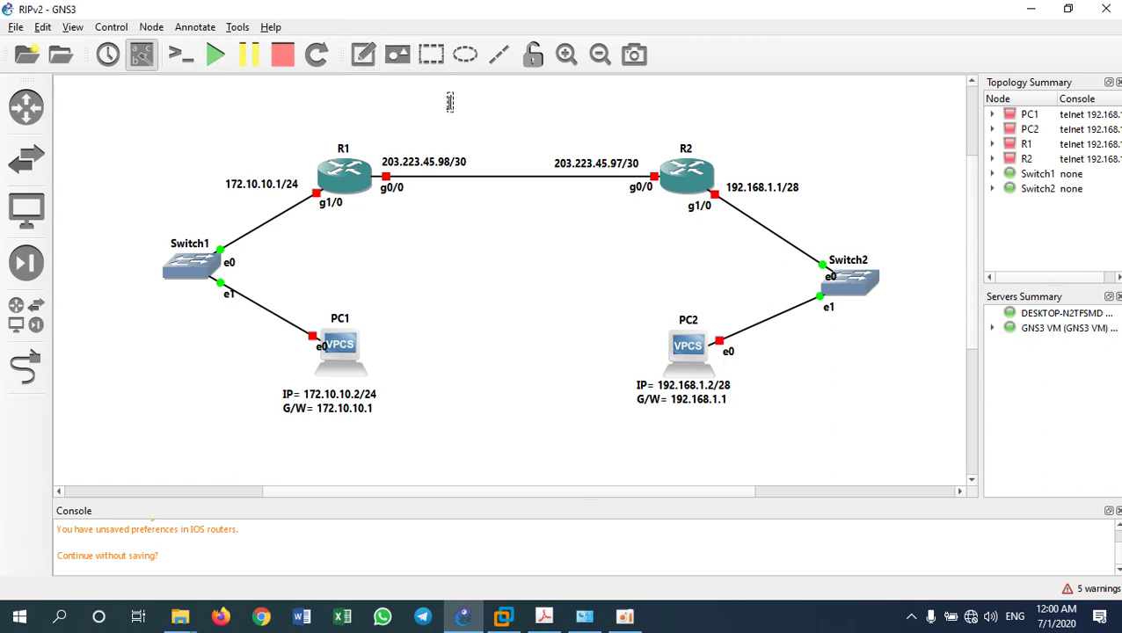
{"action": "type", "text": "RIPv2"}
{"action": "left_click", "coordinate": [363, 113]}
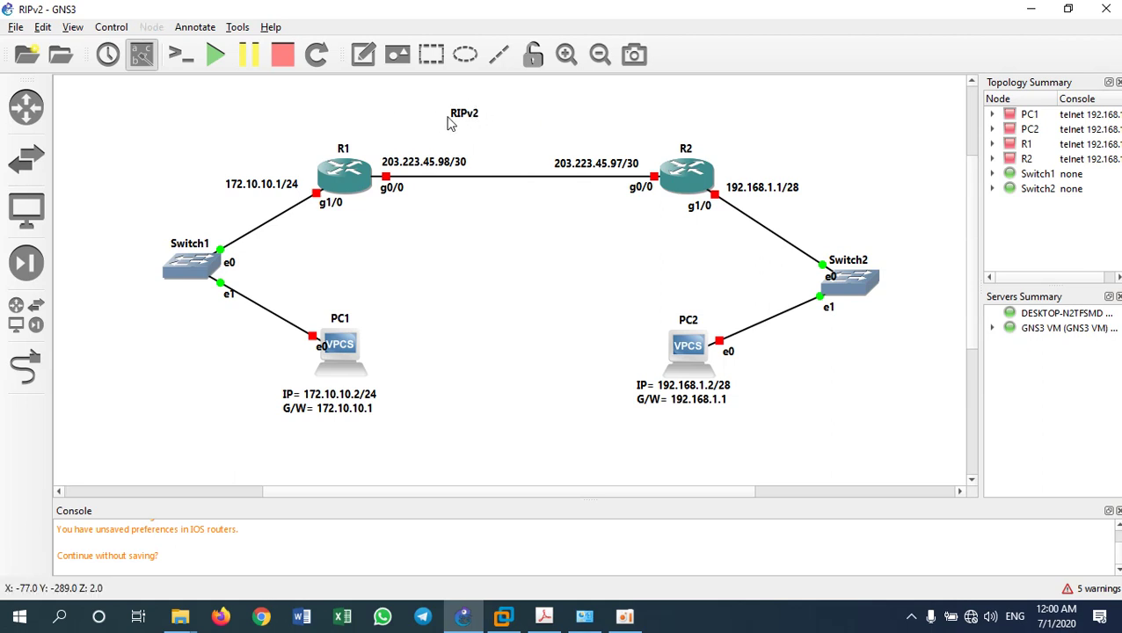
{"action": "left_click_drag", "start_coordinate": [454, 121], "coordinate": [490, 119]}
Enlarge the RIPv2 note's font to size 14
{"action": "right_click", "coordinate": [490, 120]}
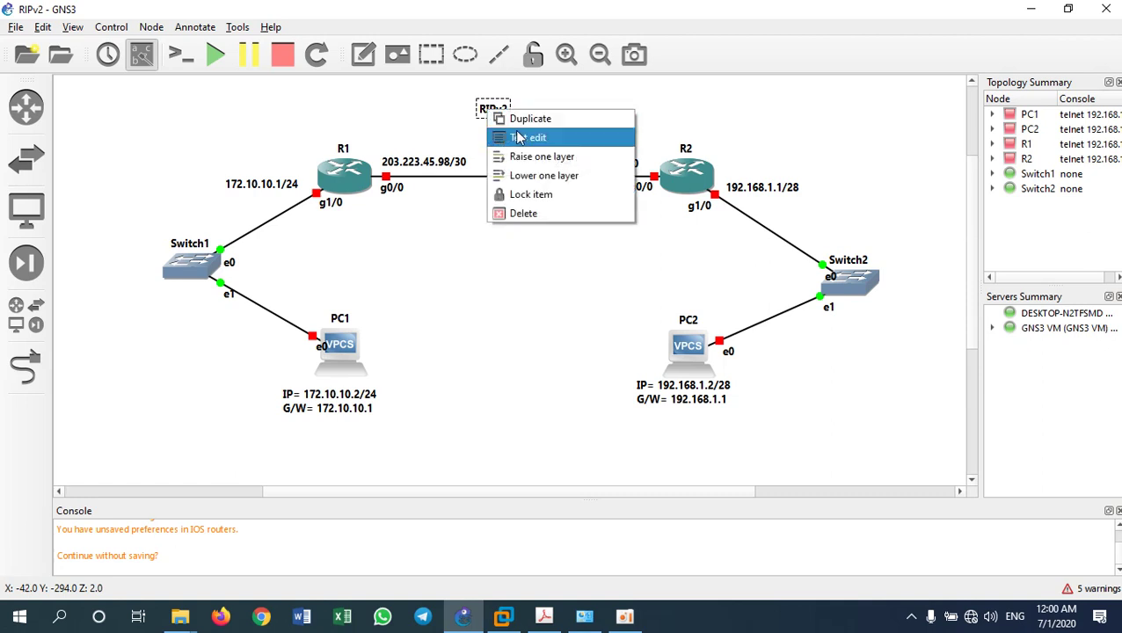
{"action": "left_click", "coordinate": [565, 138]}
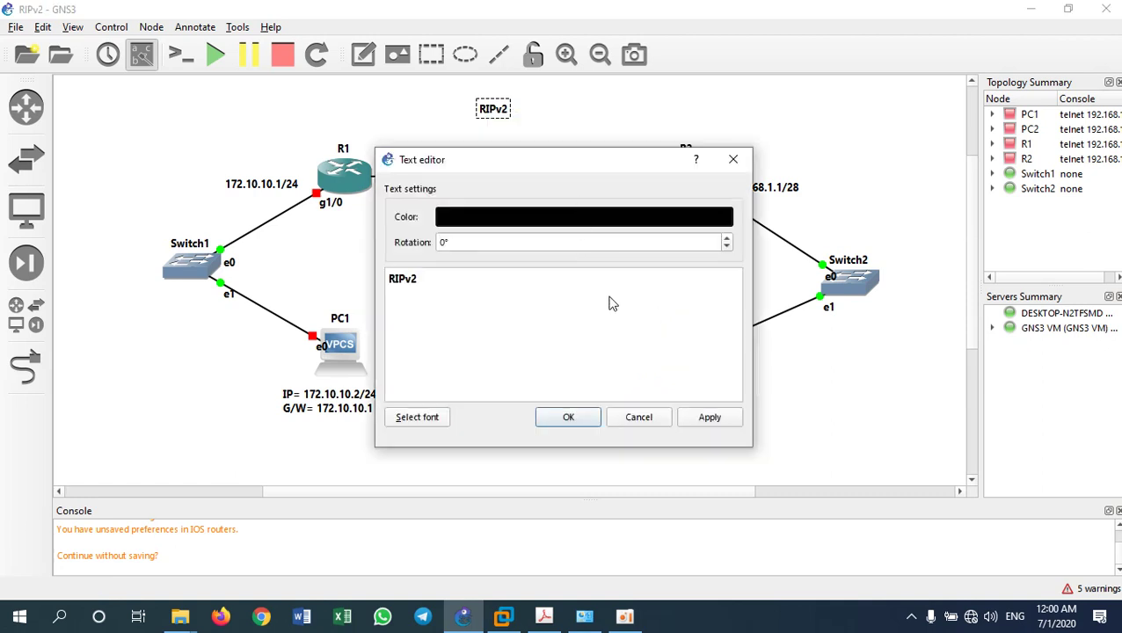
{"action": "left_click", "coordinate": [422, 418]}
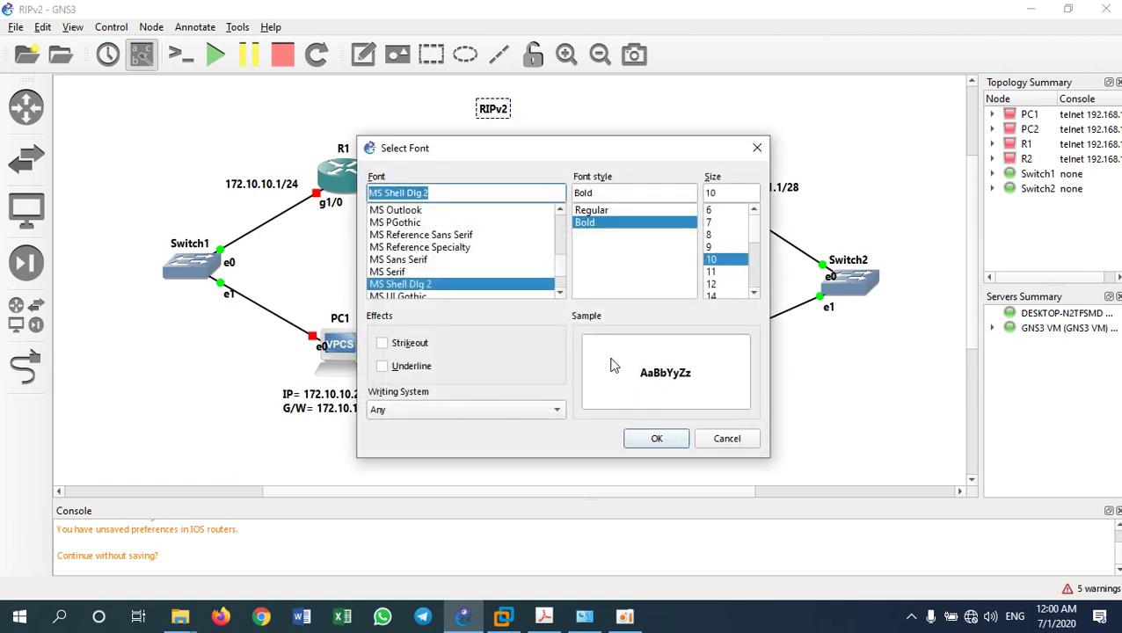
{"action": "left_click", "coordinate": [716, 294]}
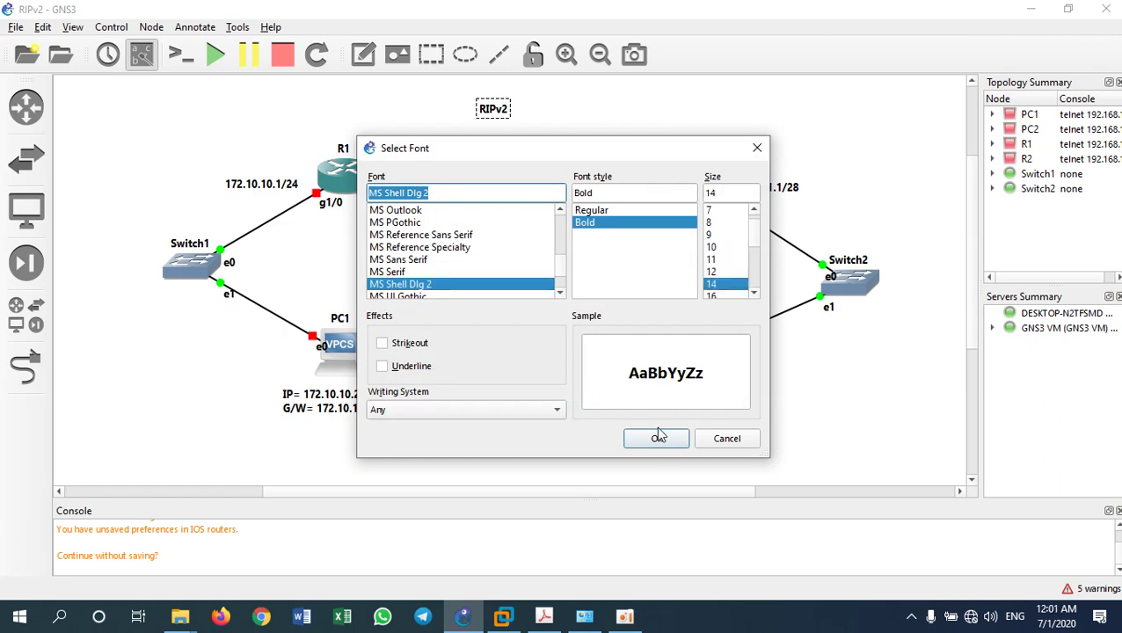
{"action": "left_click", "coordinate": [657, 437]}
{"action": "left_click", "coordinate": [578, 416]}
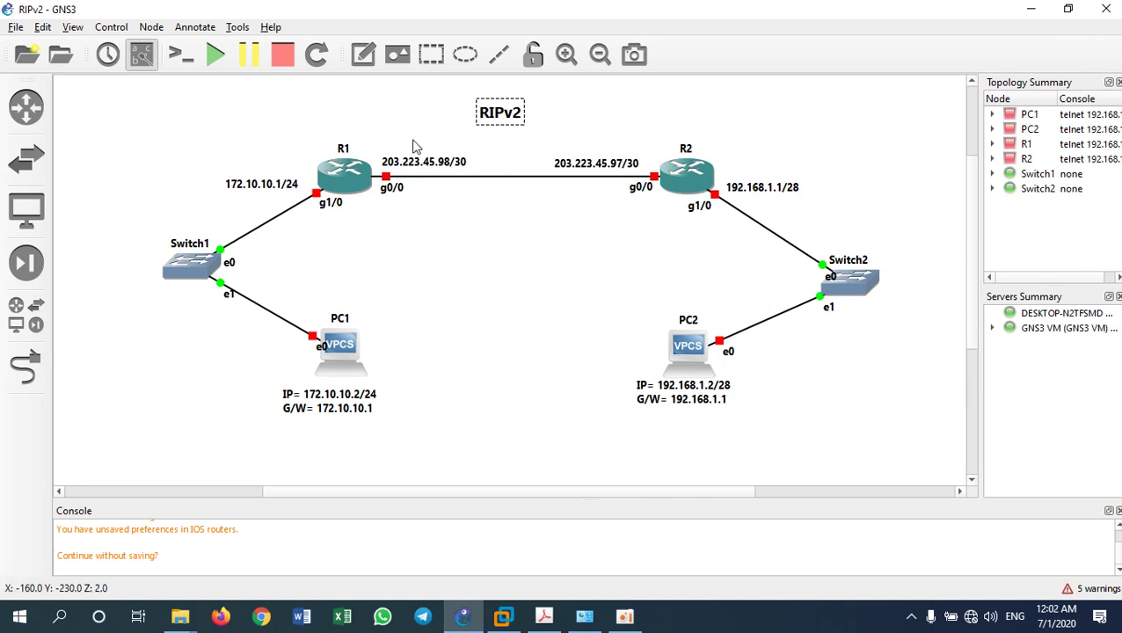
Start all lab devices and nudge PC1's IP/gateway label slightly right
{"action": "left_click", "coordinate": [218, 67]}
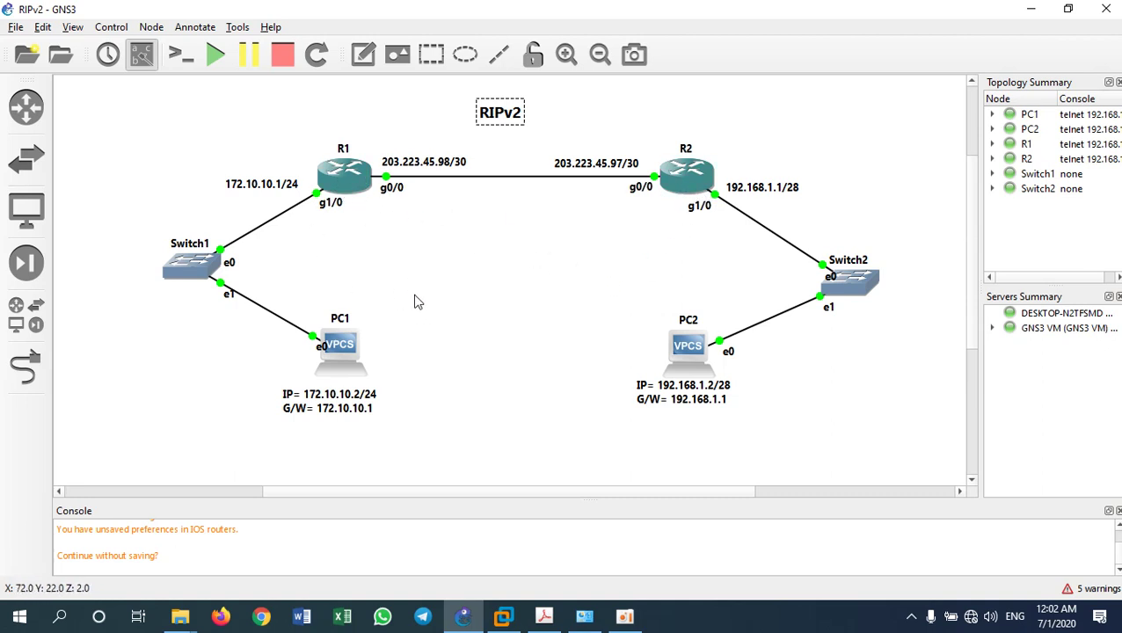
{"action": "left_click_drag", "start_coordinate": [345, 408], "coordinate": [354, 403]}
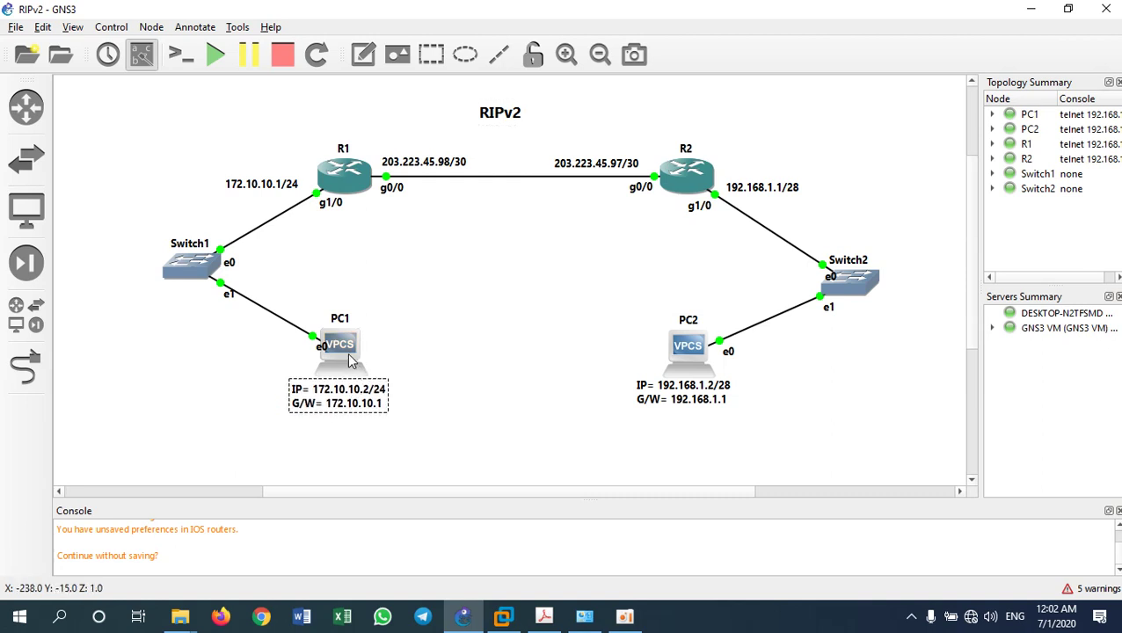
From PC1's console, set IP 172.10.10.2/24 with gateway 172.10.10.1
{"action": "right_click", "coordinate": [350, 360]}
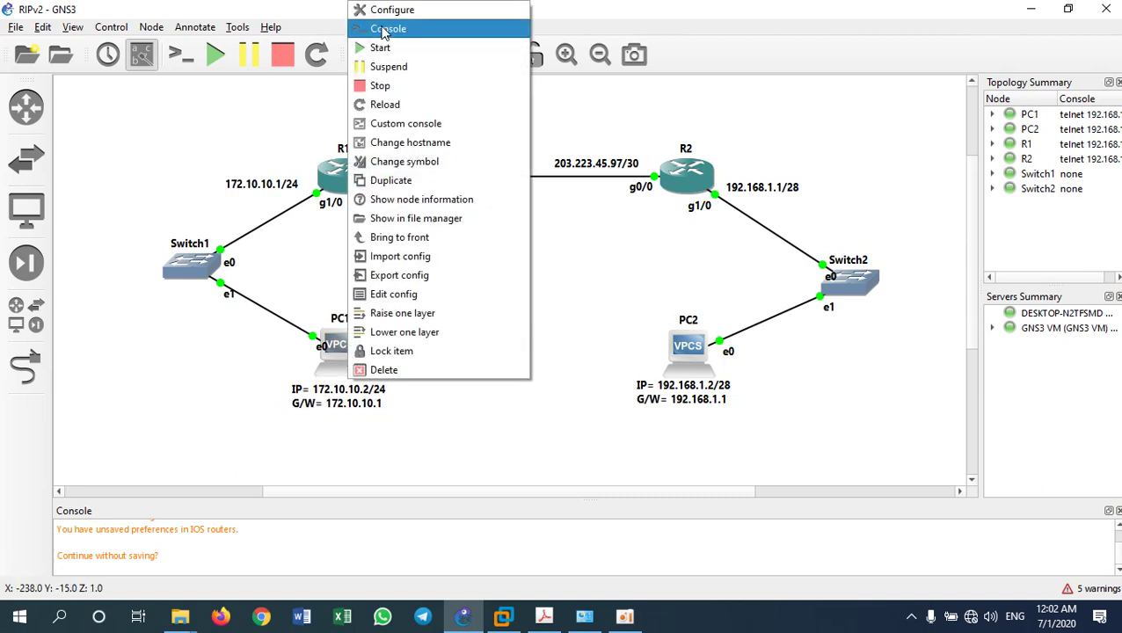
{"action": "left_click", "coordinate": [384, 29]}
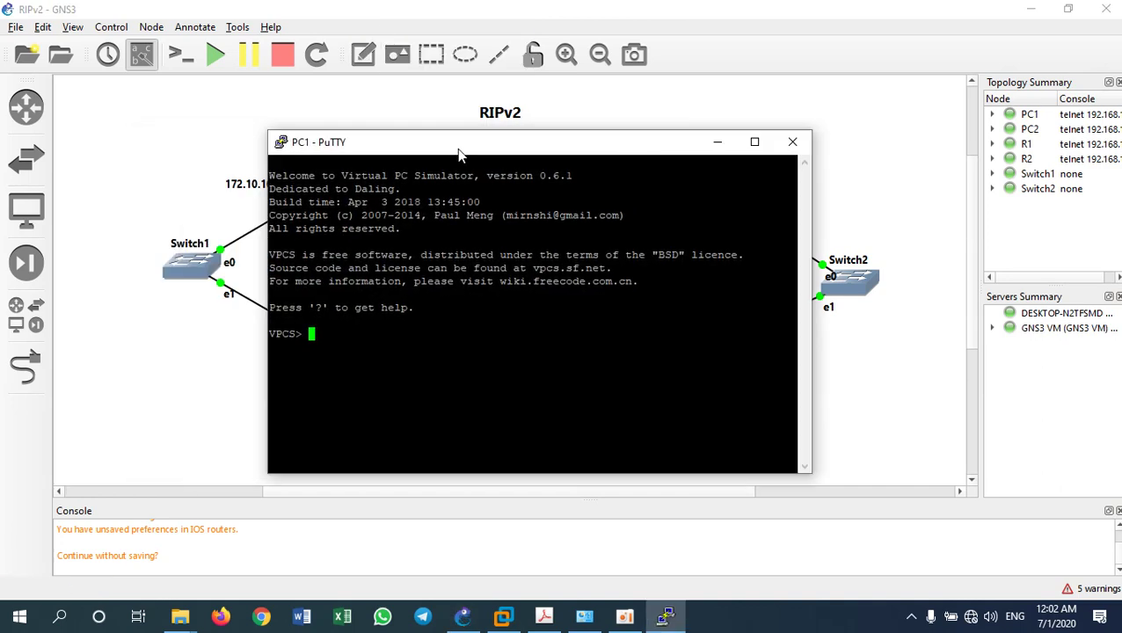
{"action": "left_click_drag", "start_coordinate": [458, 155], "coordinate": [639, 126]}
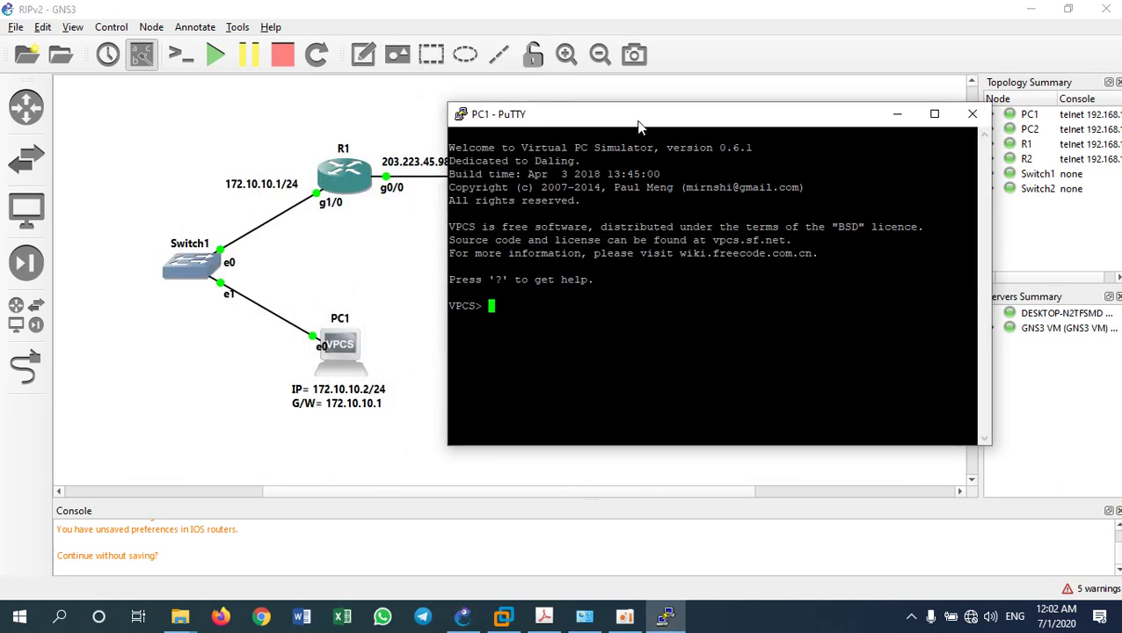
{"action": "type", "text": "ip 172.10.10.2/24 172"}
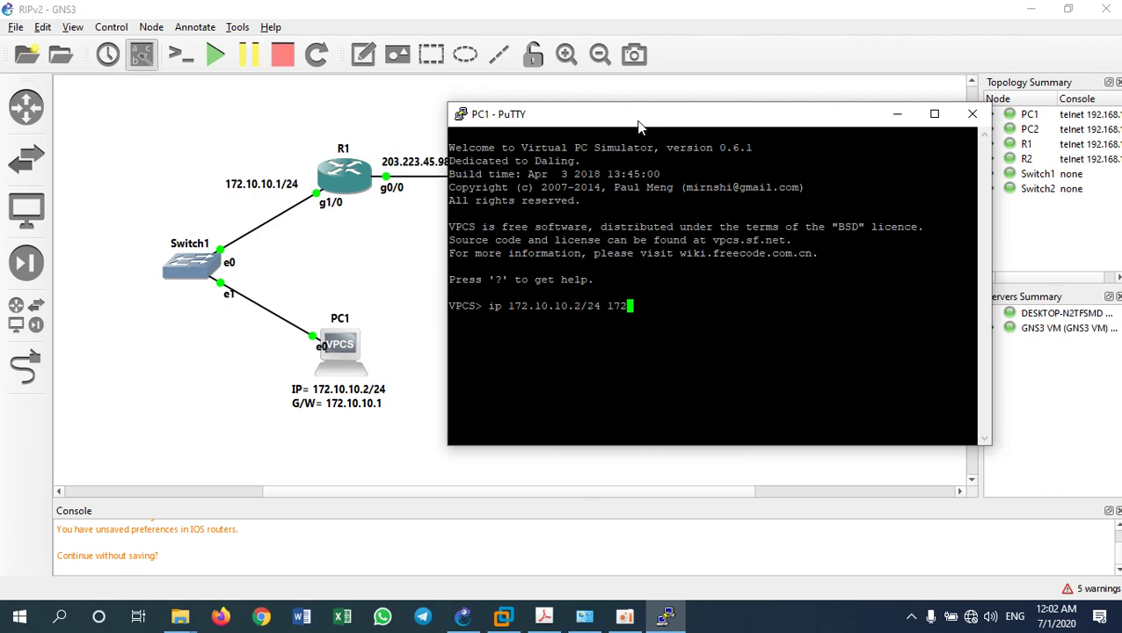
{"action": "type", "text": ".10.10.1"}
{"action": "key", "text": "Return"}
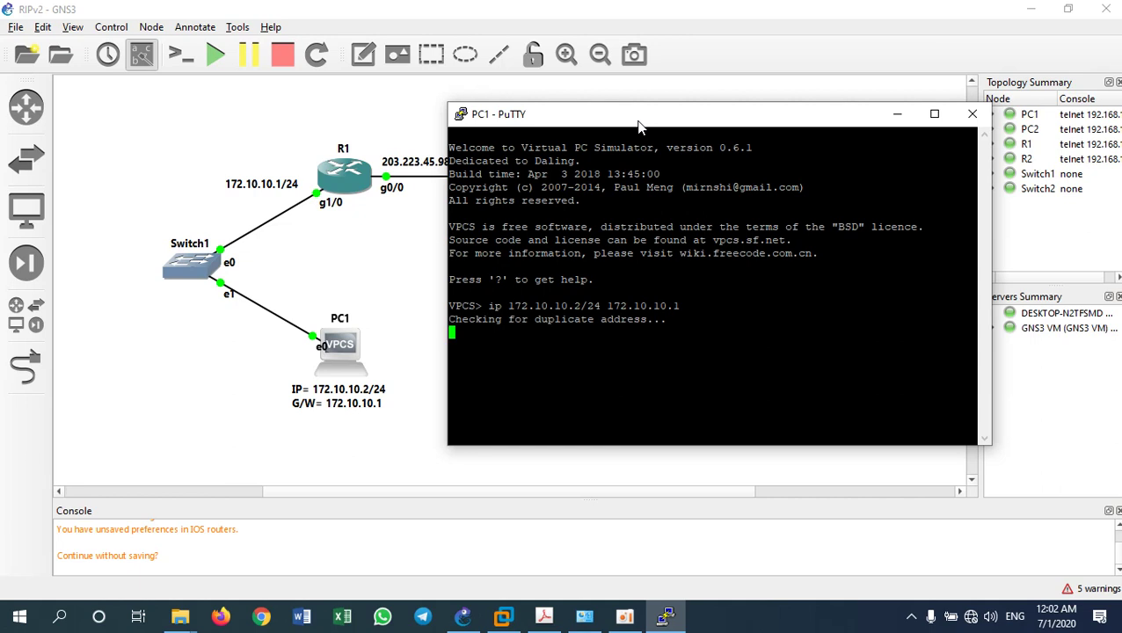
{"action": "left_click", "coordinate": [897, 114]}
From PC2's console, set IP 192.168.1.2/28 with gateway 192.168.1.1, then minimize it
{"action": "right_click", "coordinate": [677, 363]}
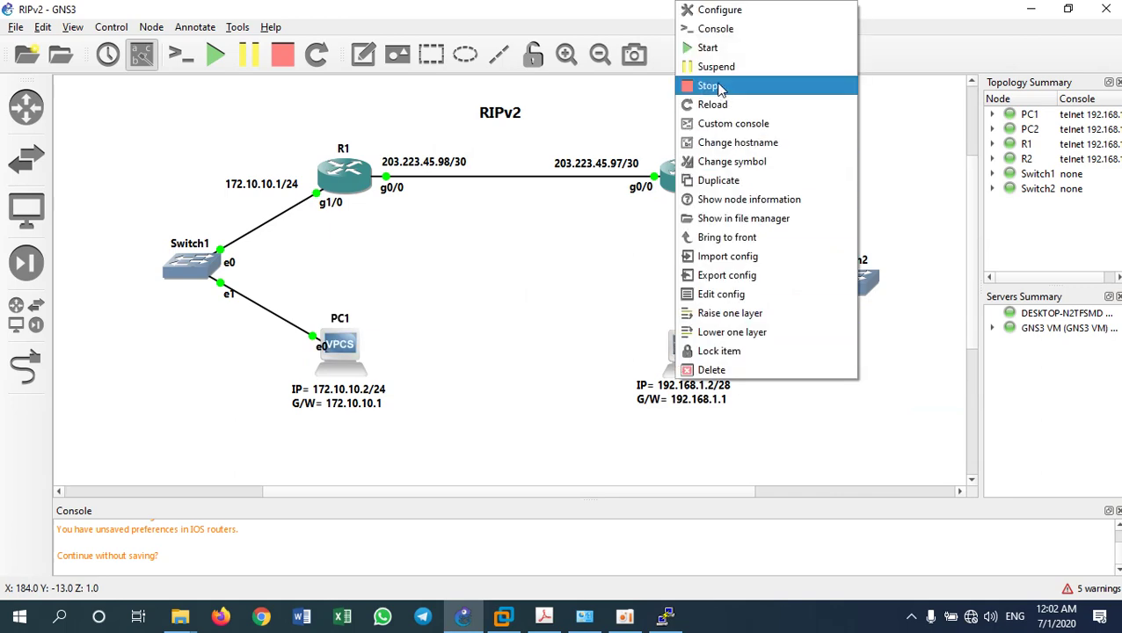
{"action": "left_click", "coordinate": [720, 29]}
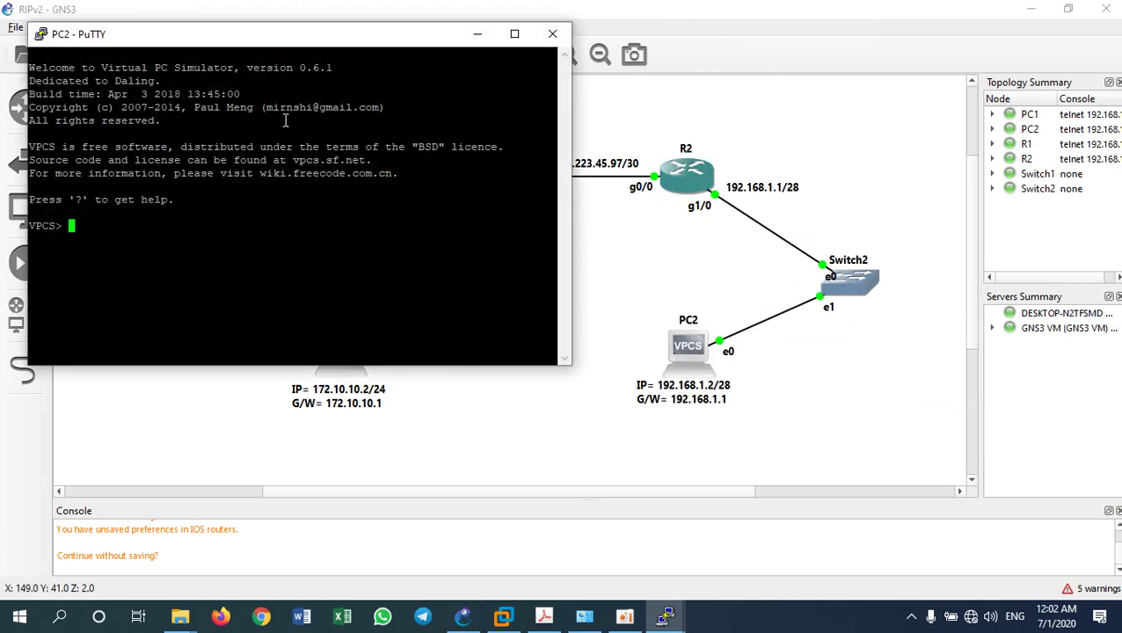
{"action": "type", "text": "ip"}
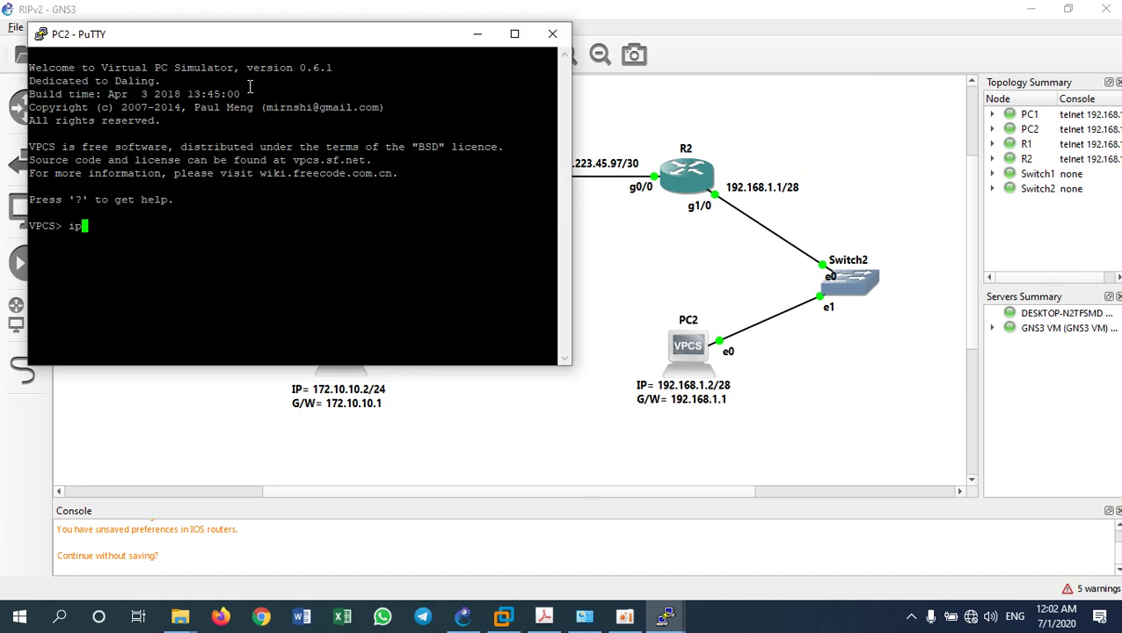
{"action": "type", "text": " 192.168.1.2/2"}
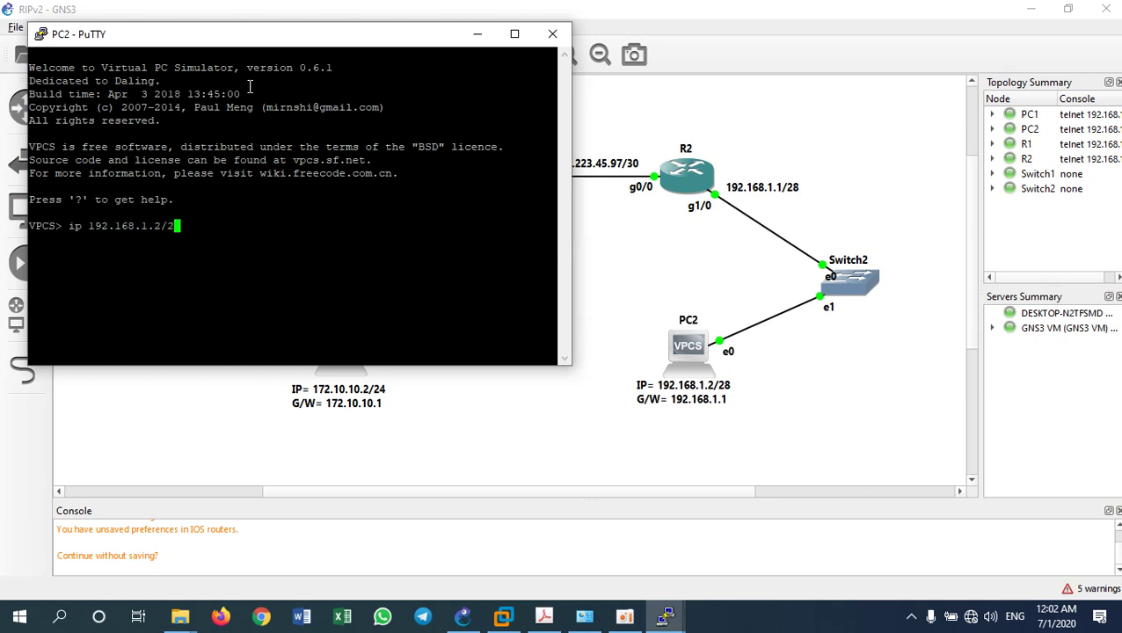
{"action": "type", "text": "8 192.168.1.1"}
{"action": "key", "text": "Return"}
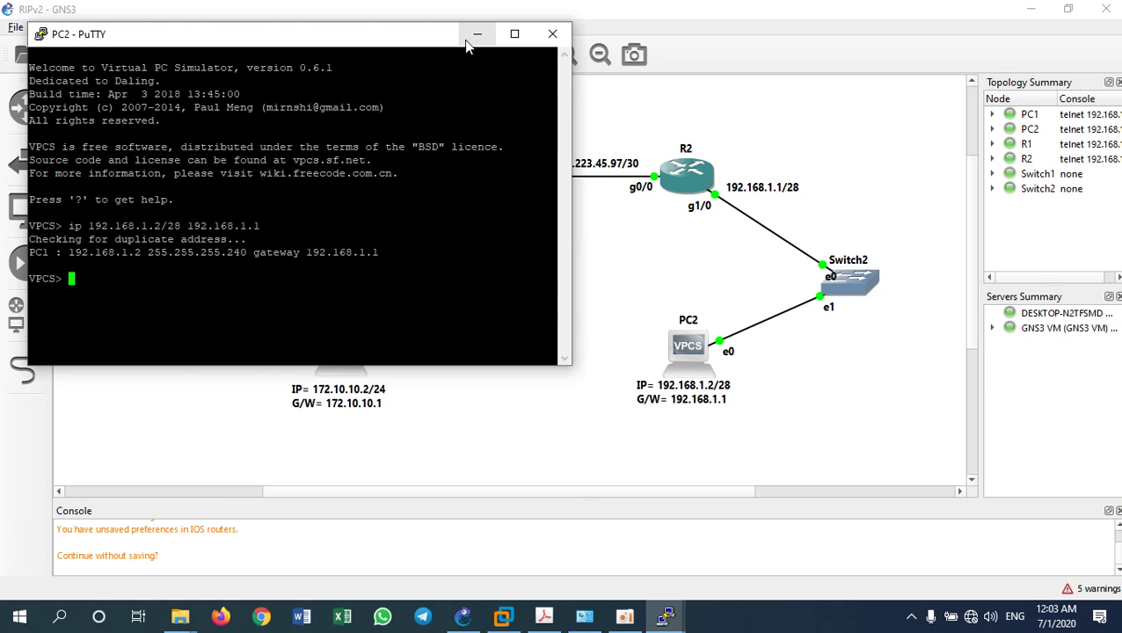
{"action": "left_click", "coordinate": [468, 40]}
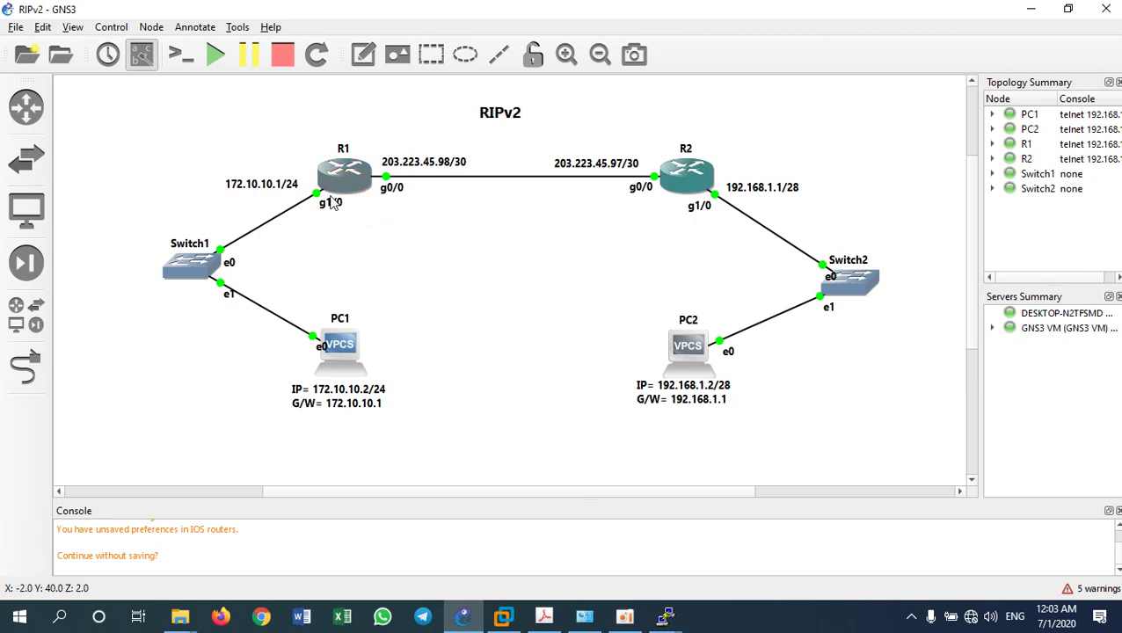
Open R1's console and answer 'n' to the initial configuration dialog to reach Router>
{"action": "right_click", "coordinate": [351, 170]}
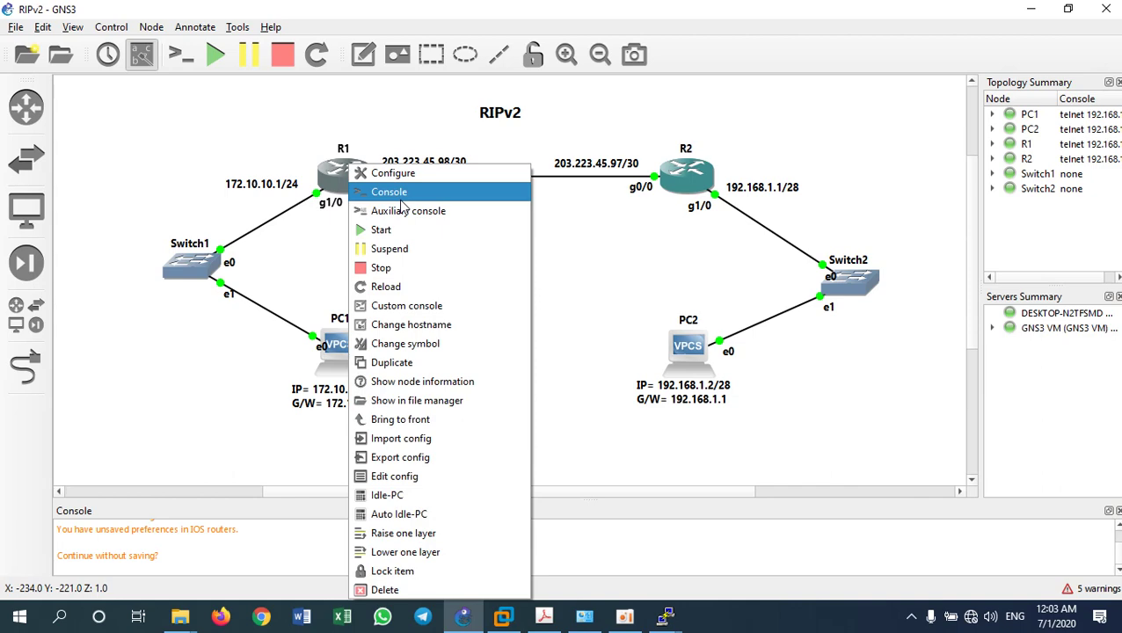
{"action": "left_click", "coordinate": [400, 195]}
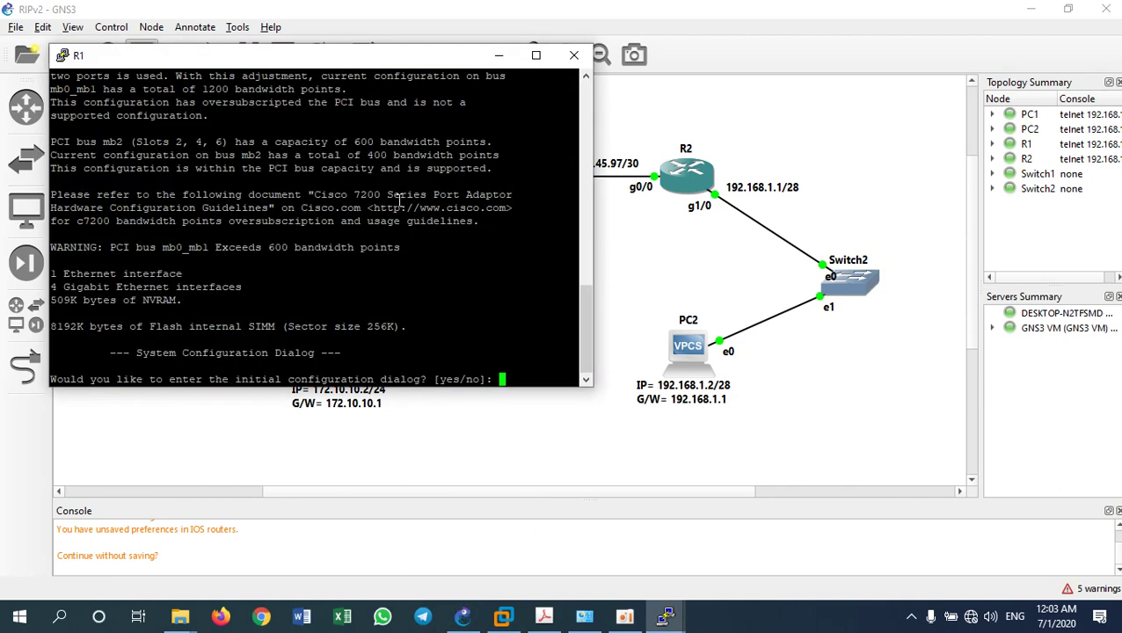
{"action": "left_click_drag", "start_coordinate": [322, 62], "coordinate": [505, 61]}
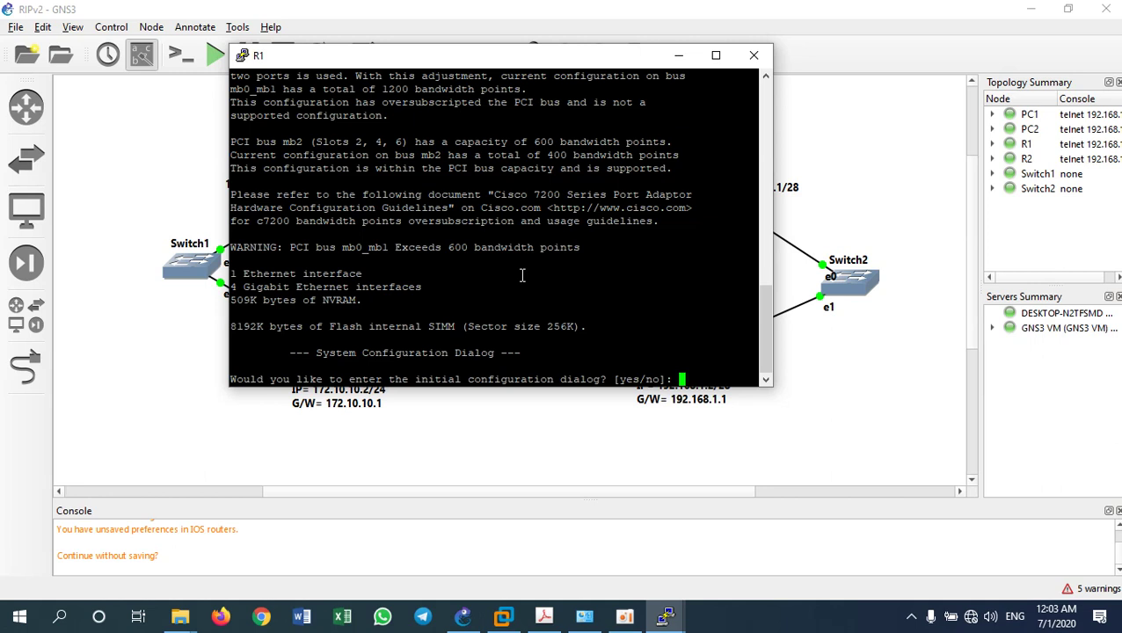
{"action": "type", "text": "n"}
{"action": "key", "text": "Return"}
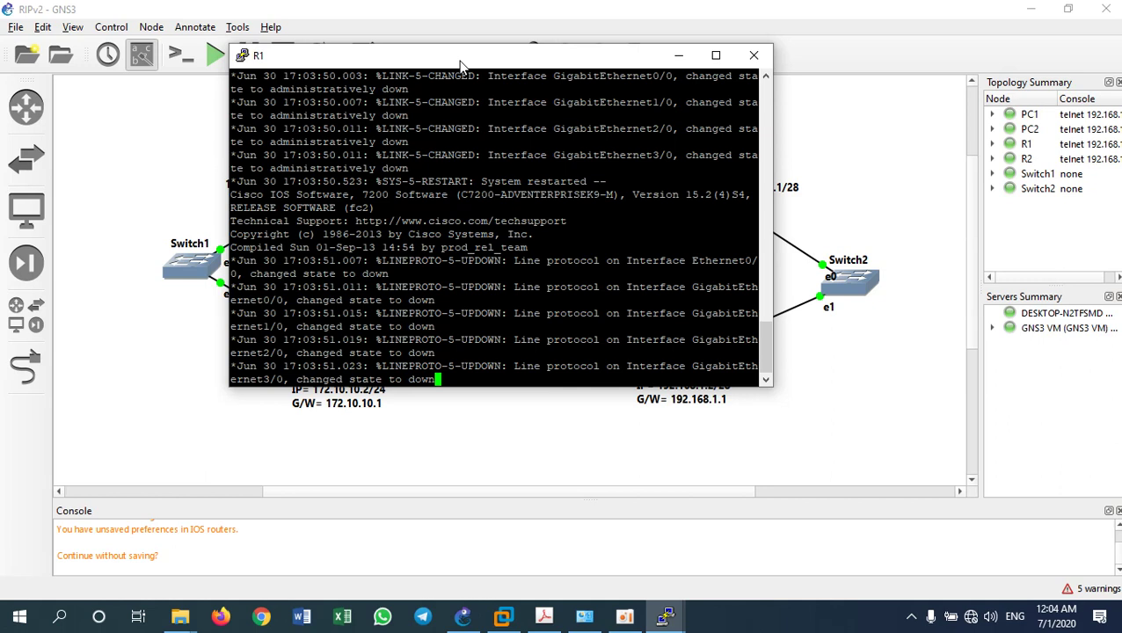
{"action": "key", "text": "Return"}
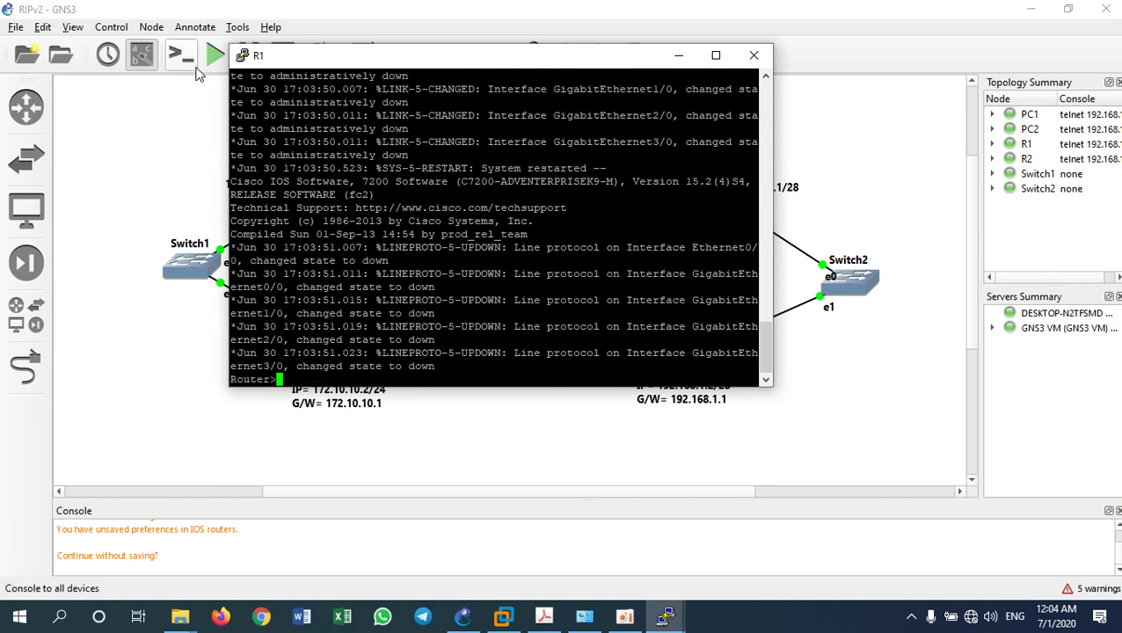
{"action": "key", "text": "super+plus"}
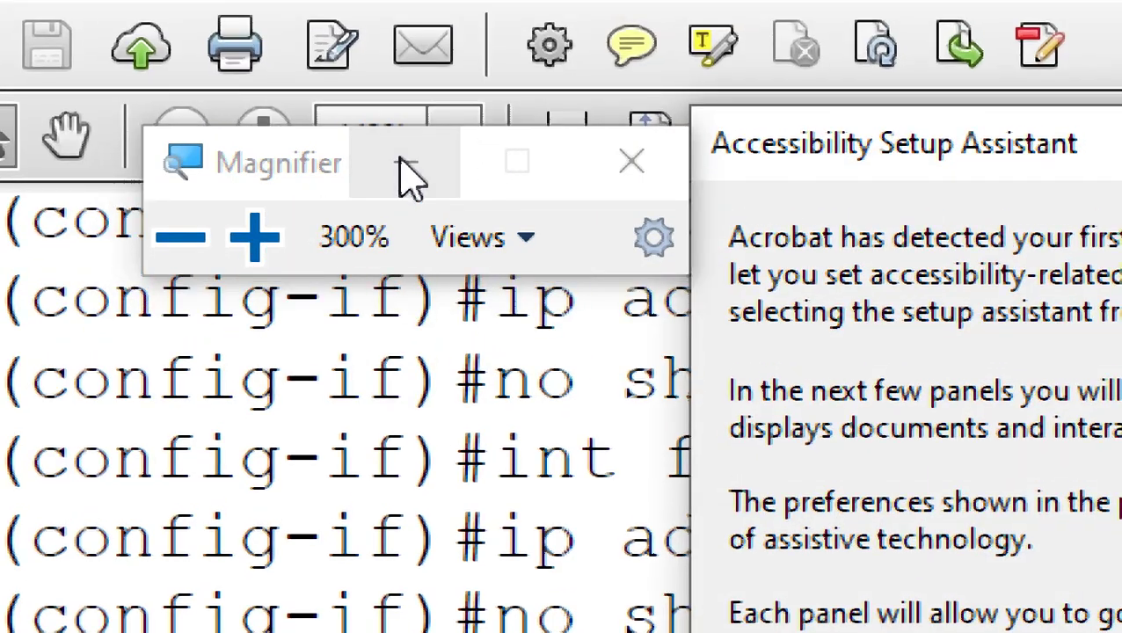
Dismiss Acrobat's accessibility setup assistant on the exercise PDF
{"action": "left_click", "coordinate": [407, 167]}
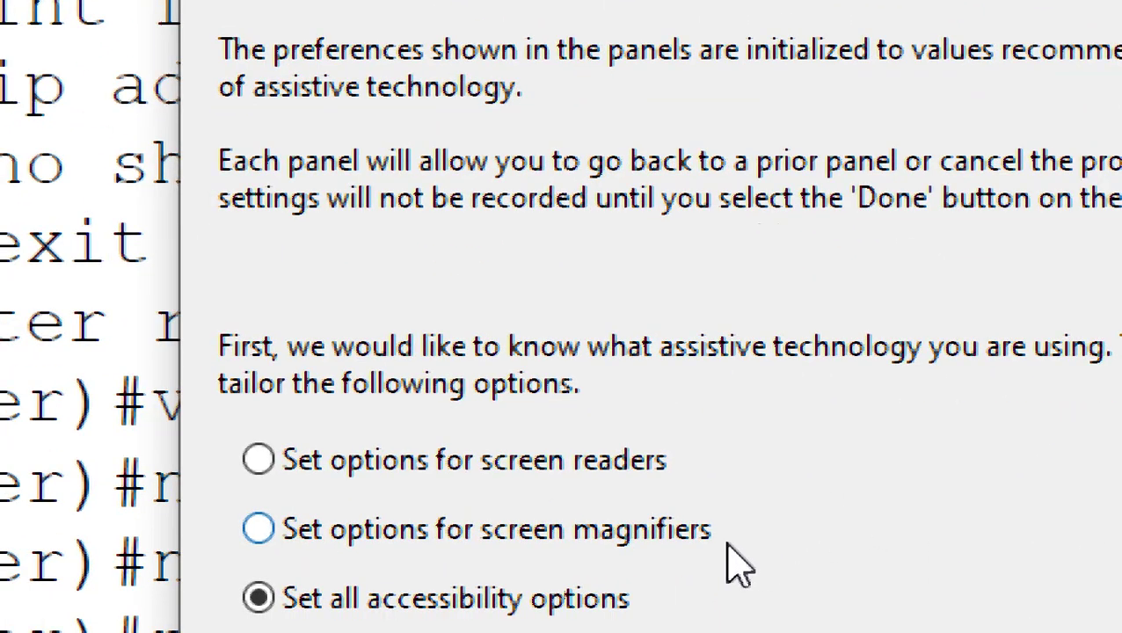
{"action": "key", "text": "super+minus"}
{"action": "key", "text": "super+minus"}
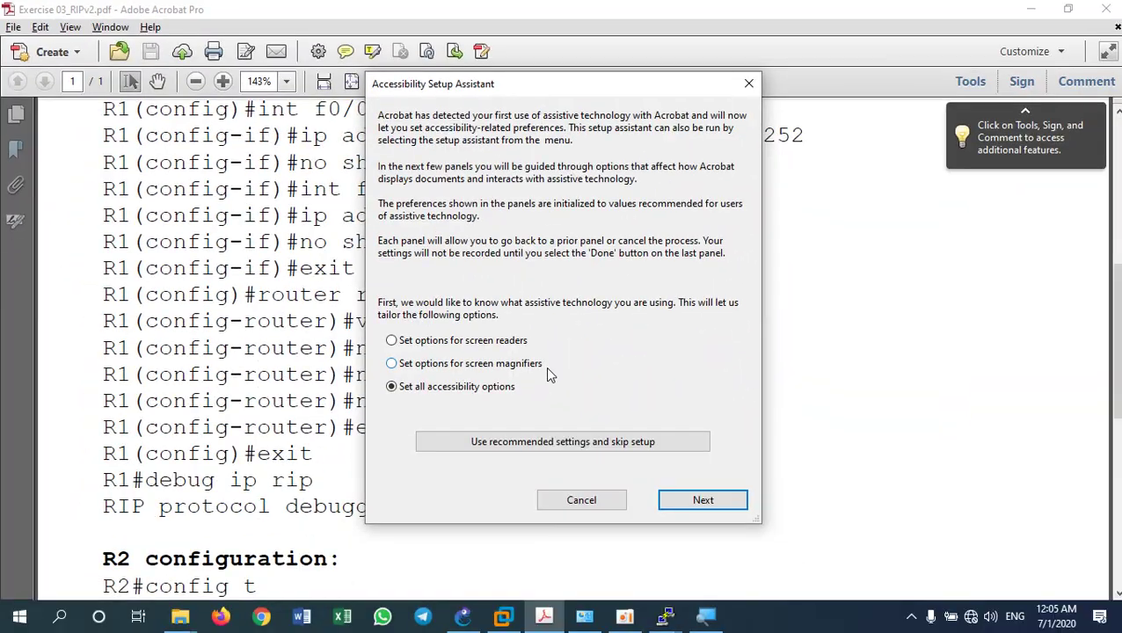
{"action": "left_click", "coordinate": [603, 500]}
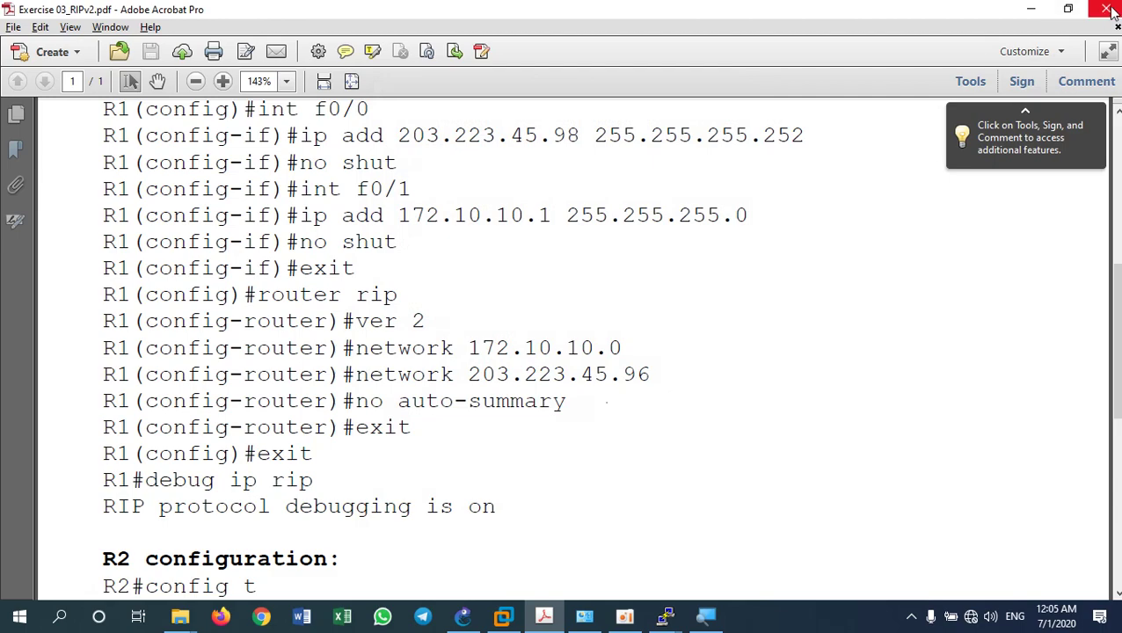
Review the RIPv2 topology diagram in Exercise 03_RIPv2.pdf, then close Acrobat
{"action": "scroll", "coordinate": [564, 334], "scroll_direction": "up", "scroll_amount": 5}
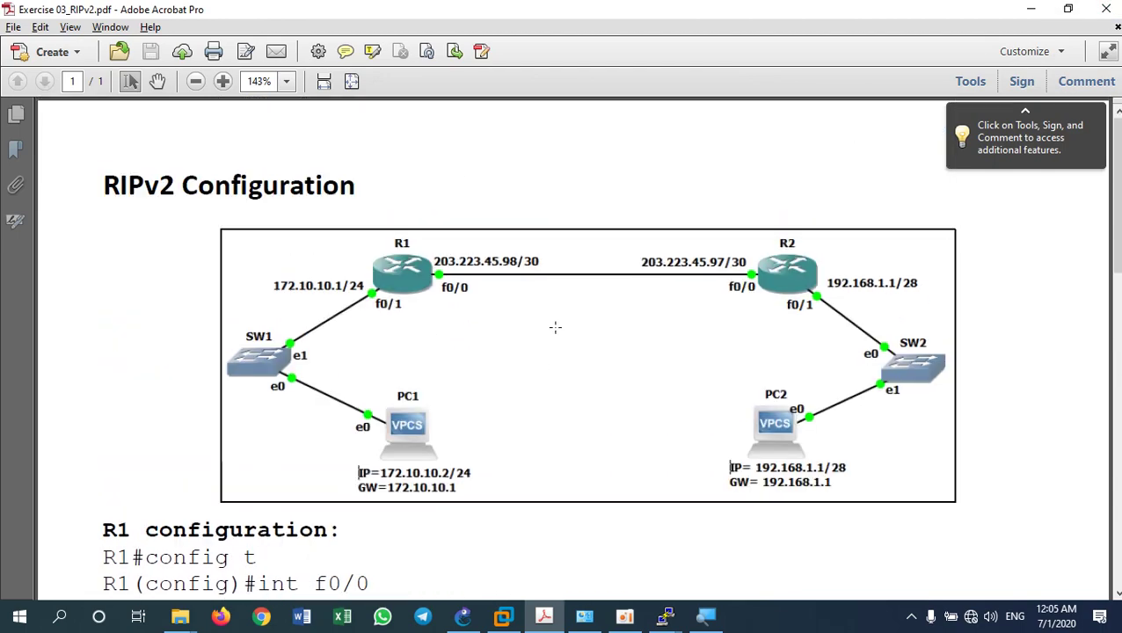
{"action": "scroll", "coordinate": [556, 326], "scroll_direction": "down", "scroll_amount": 3}
{"action": "scroll", "coordinate": [555, 323], "scroll_direction": "down", "scroll_amount": 6}
{"action": "scroll", "coordinate": [555, 331], "scroll_direction": "up", "scroll_amount": 7}
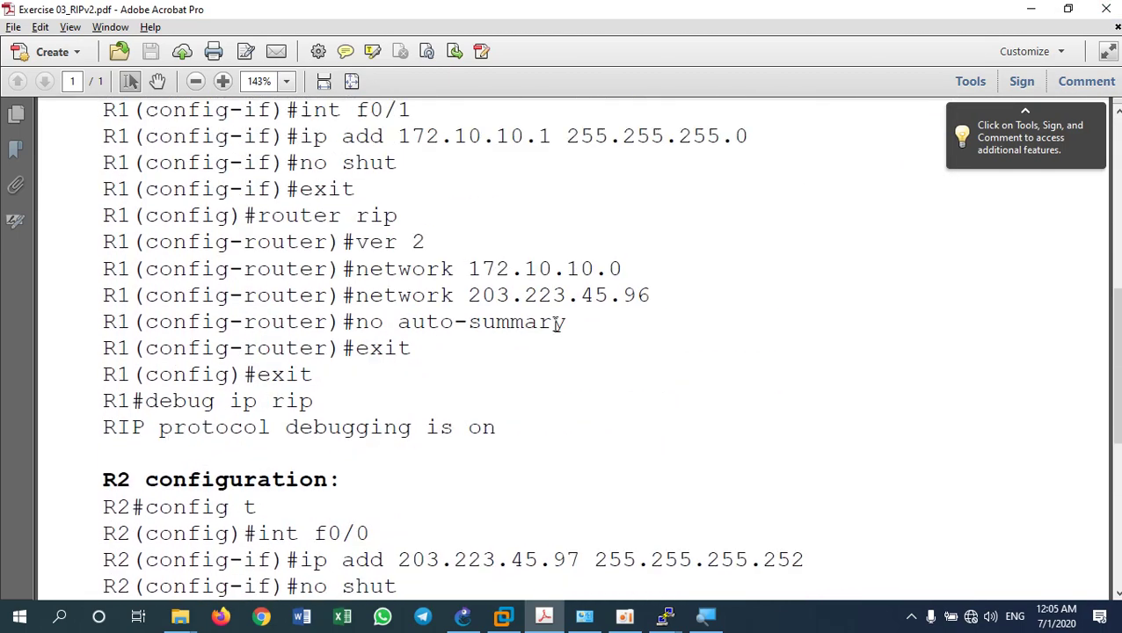
{"action": "scroll", "coordinate": [556, 331], "scroll_direction": "up", "scroll_amount": 3}
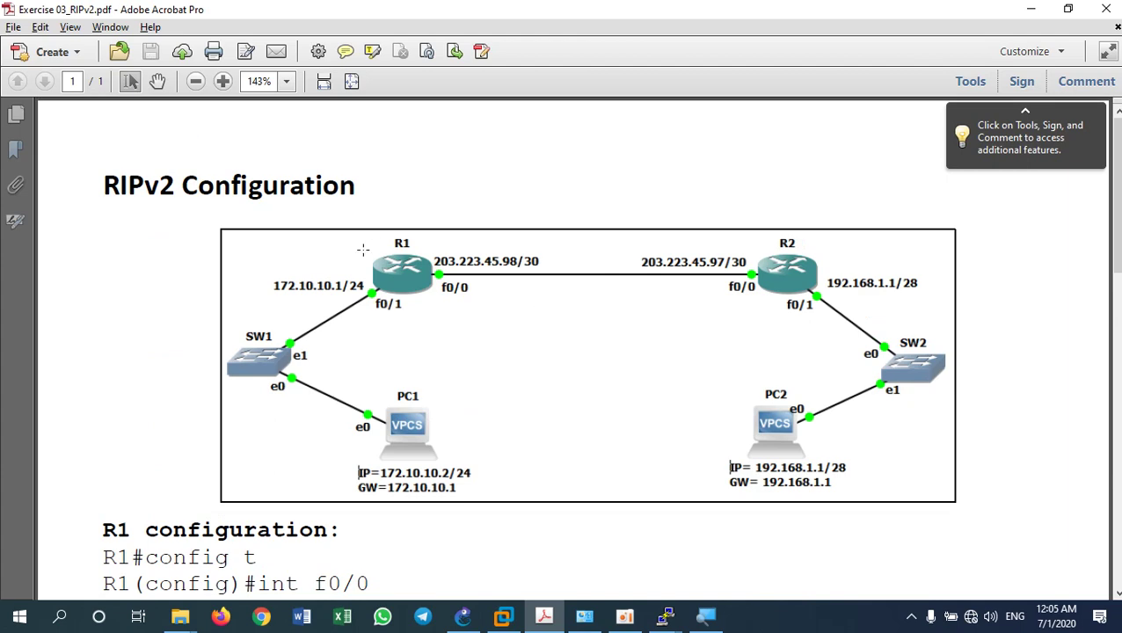
{"action": "left_click", "coordinate": [1106, 19]}
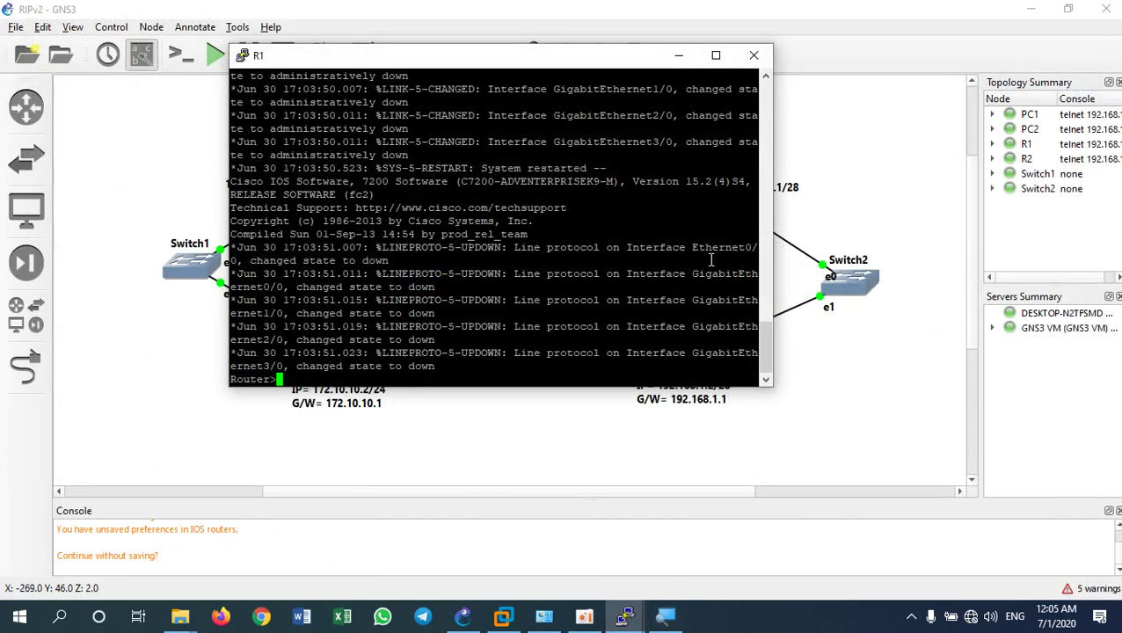
On R1, enter privileged mode with 'en' and global configuration with 'config t'
{"action": "left_click_drag", "start_coordinate": [456, 66], "coordinate": [468, 83]}
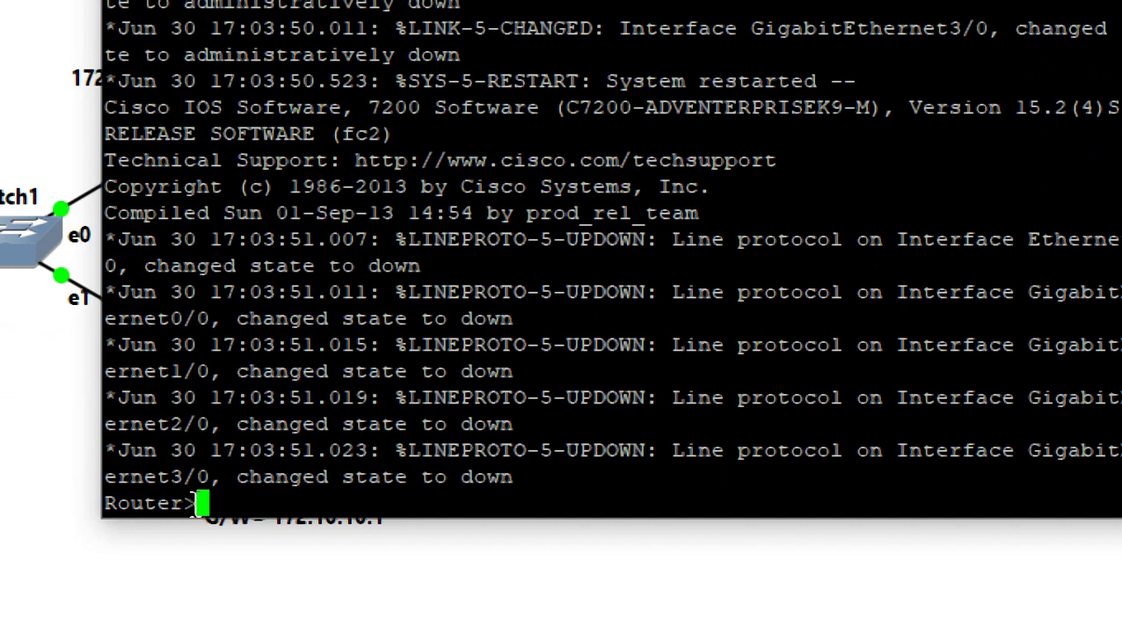
{"action": "left_click_drag", "start_coordinate": [198, 505], "coordinate": [100, 493]}
{"action": "left_click", "coordinate": [229, 498]}
{"action": "type", "text": "en"}
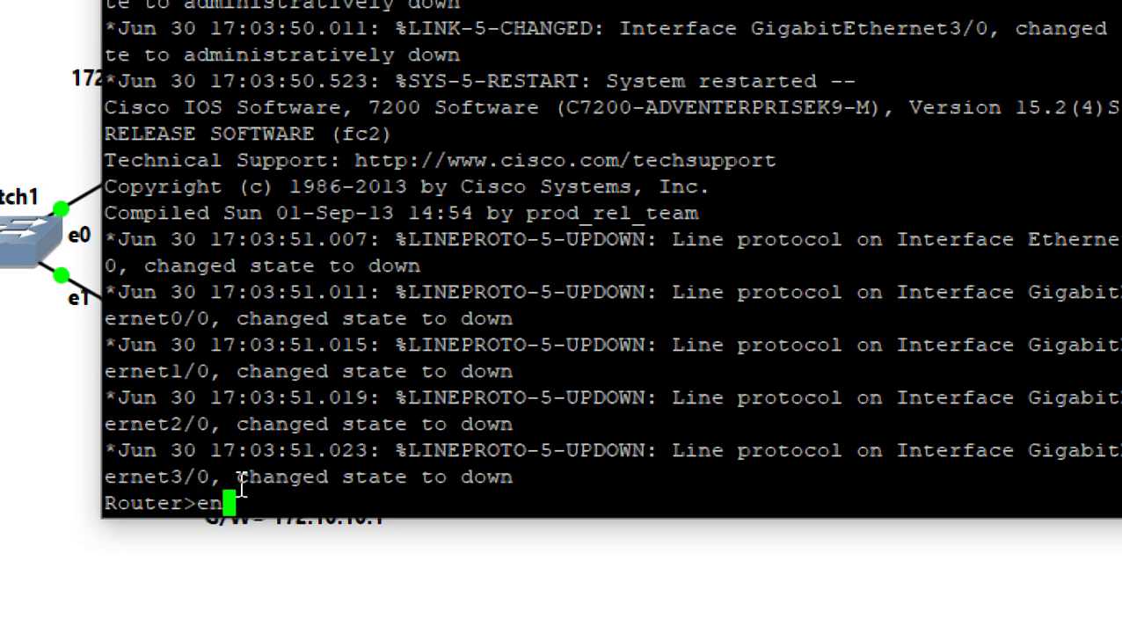
{"action": "key", "text": "Return"}
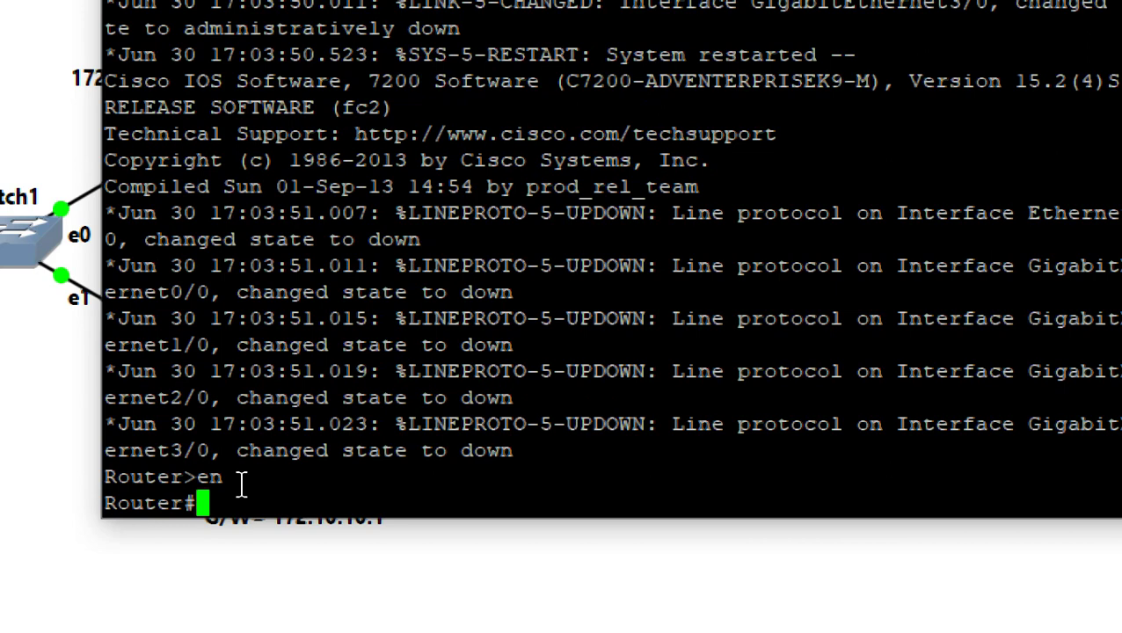
{"action": "type", "text": "config t"}
{"action": "key", "text": "Return"}
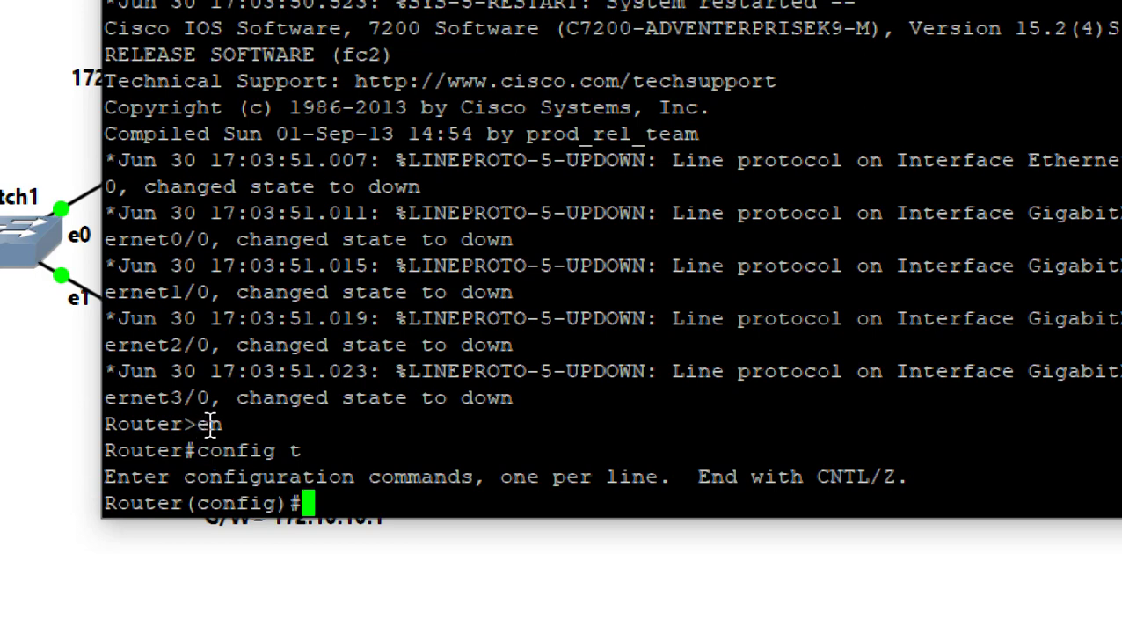
Begin entering the 'line vty 0 4' command at the Router(config)# prompt
{"action": "left_click_drag", "start_coordinate": [198, 424], "coordinate": [225, 424]}
{"action": "left_click", "coordinate": [315, 501]}
{"action": "type", "text": "lin"}
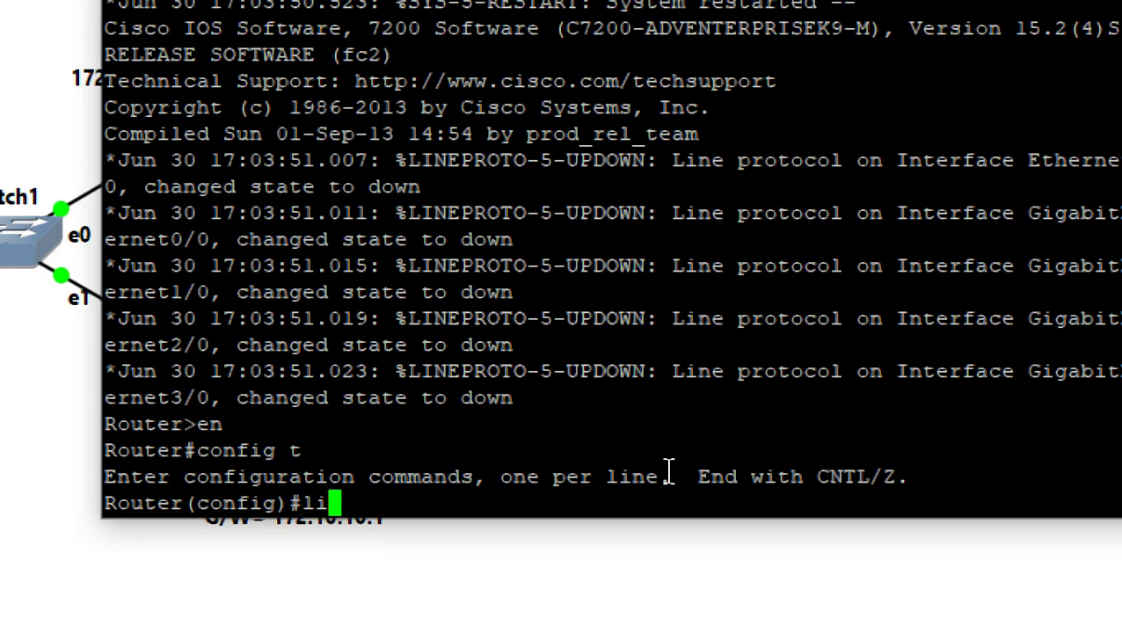
{"action": "key", "text": "BackSpace"}
{"action": "type", "text": "ne "}
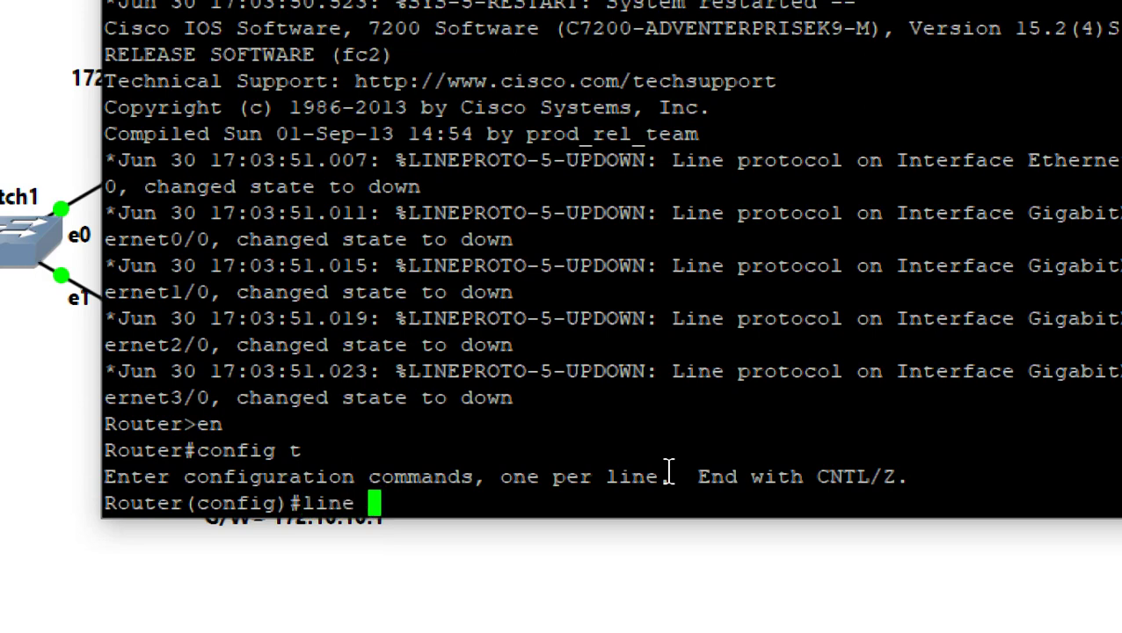
{"action": "type", "text": "vty "}
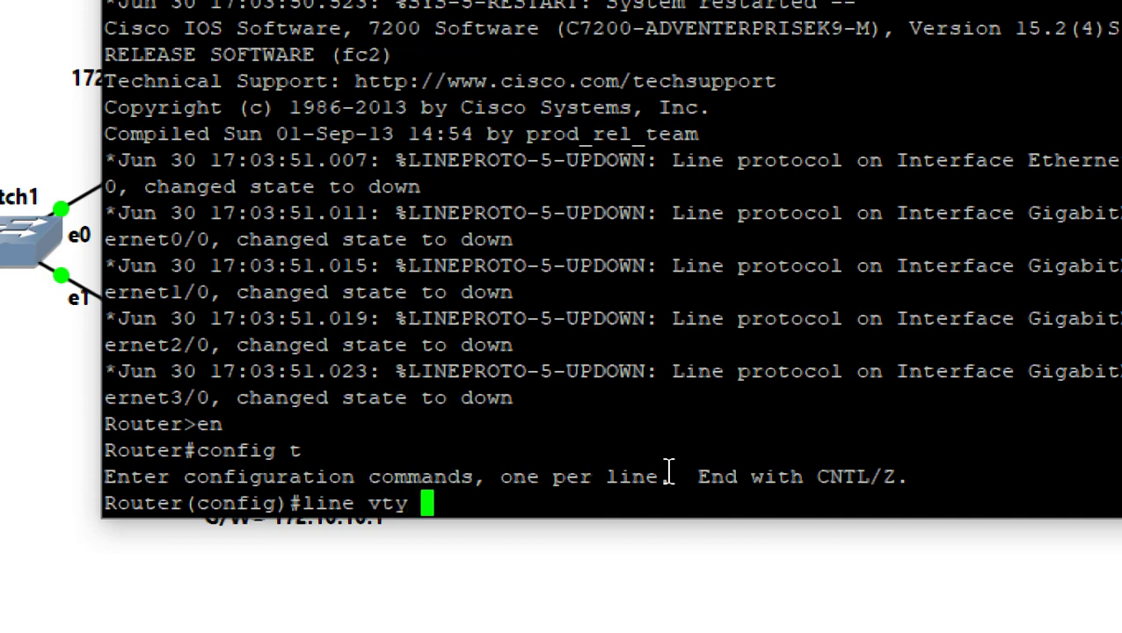
{"action": "type", "text": "0 4"}
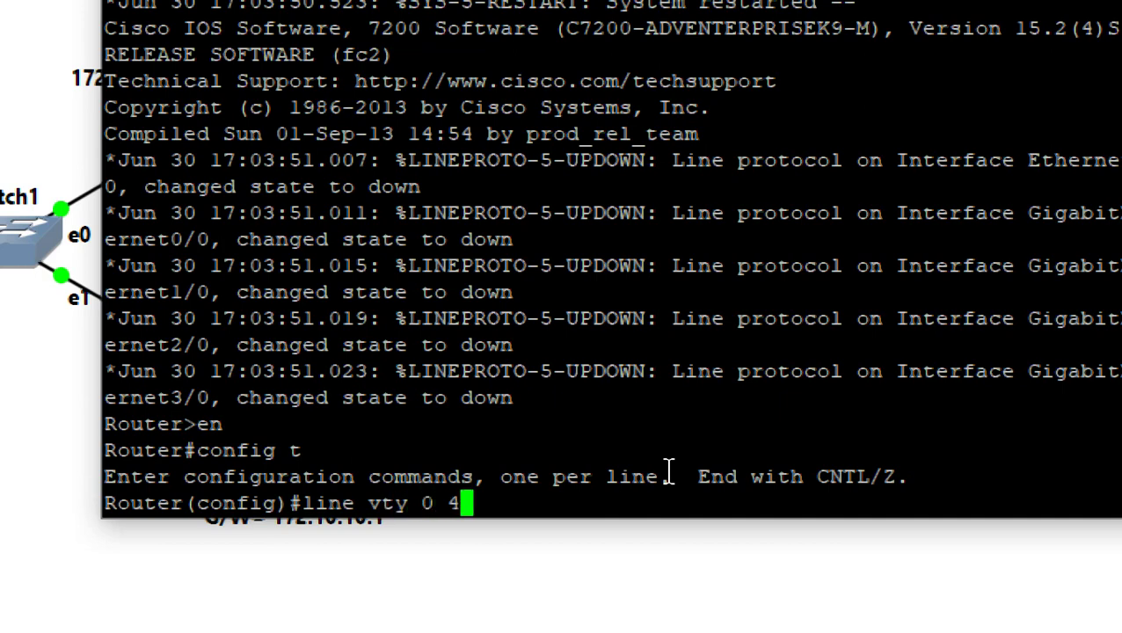
Give vty lines 0 4 a password and login, then exit to global configuration
{"action": "key", "text": "Return"}
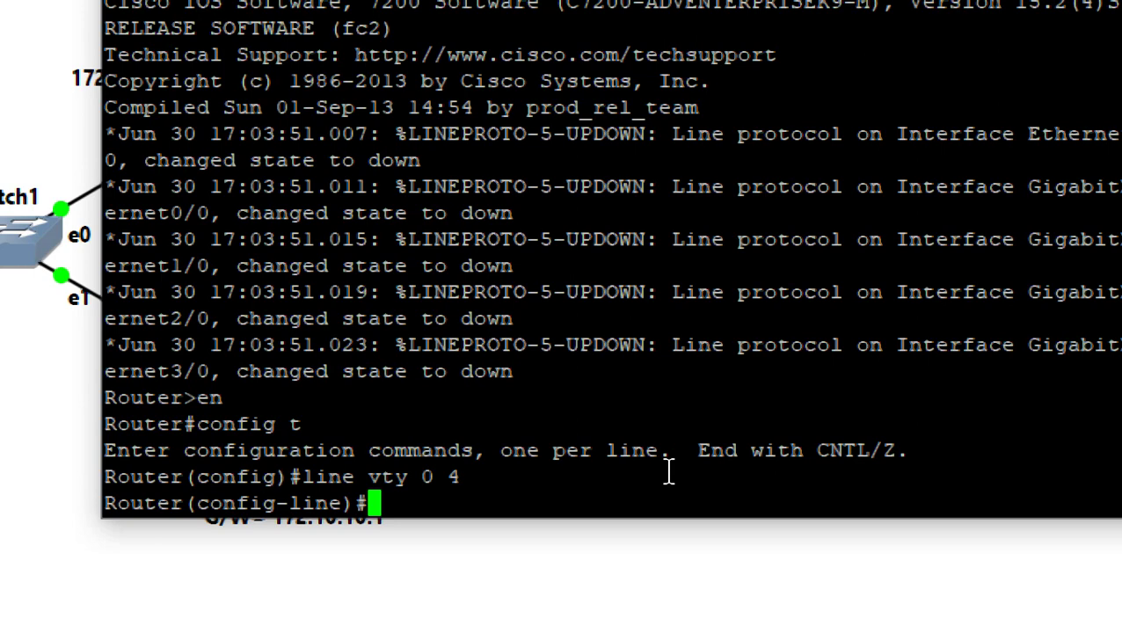
{"action": "type", "text": "p"}
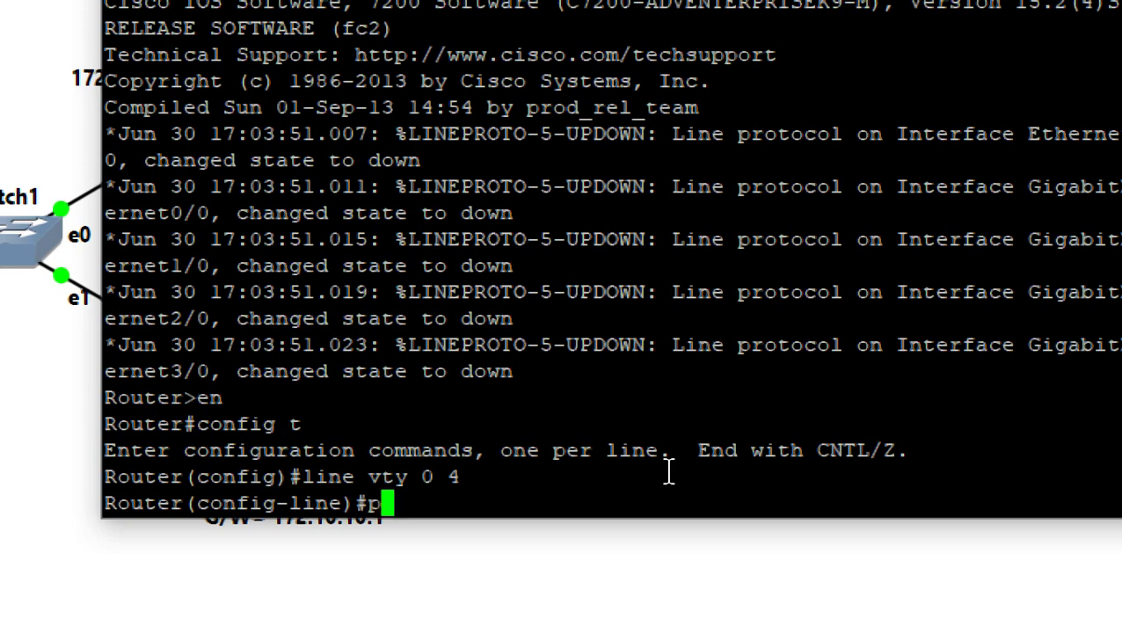
{"action": "type", "text": "assword "}
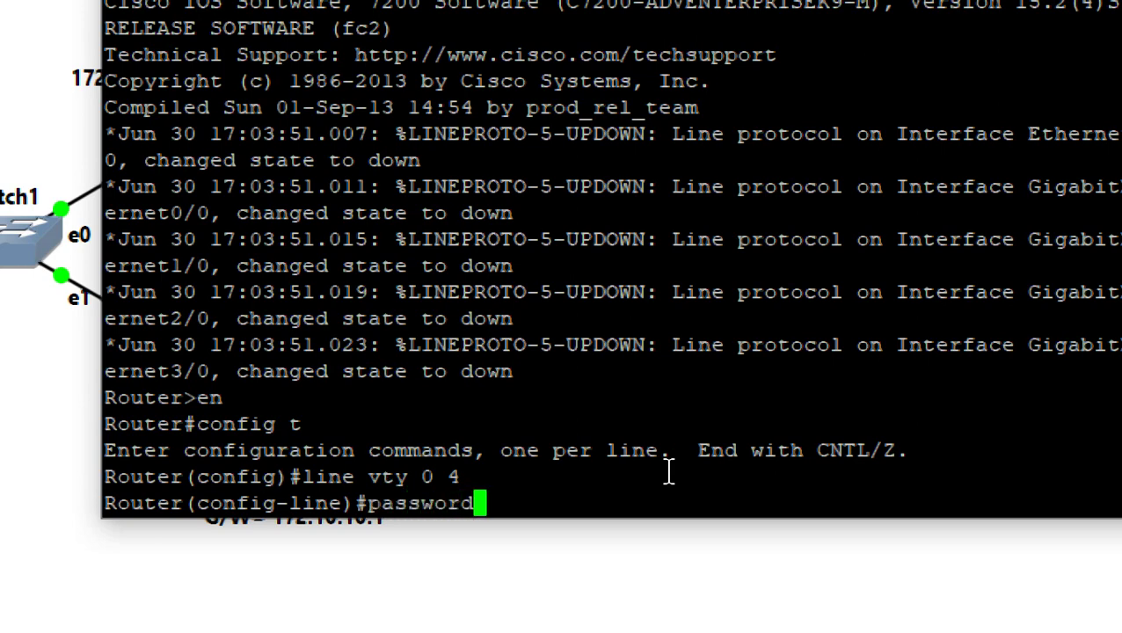
{"action": "type", "text": "cisco"}
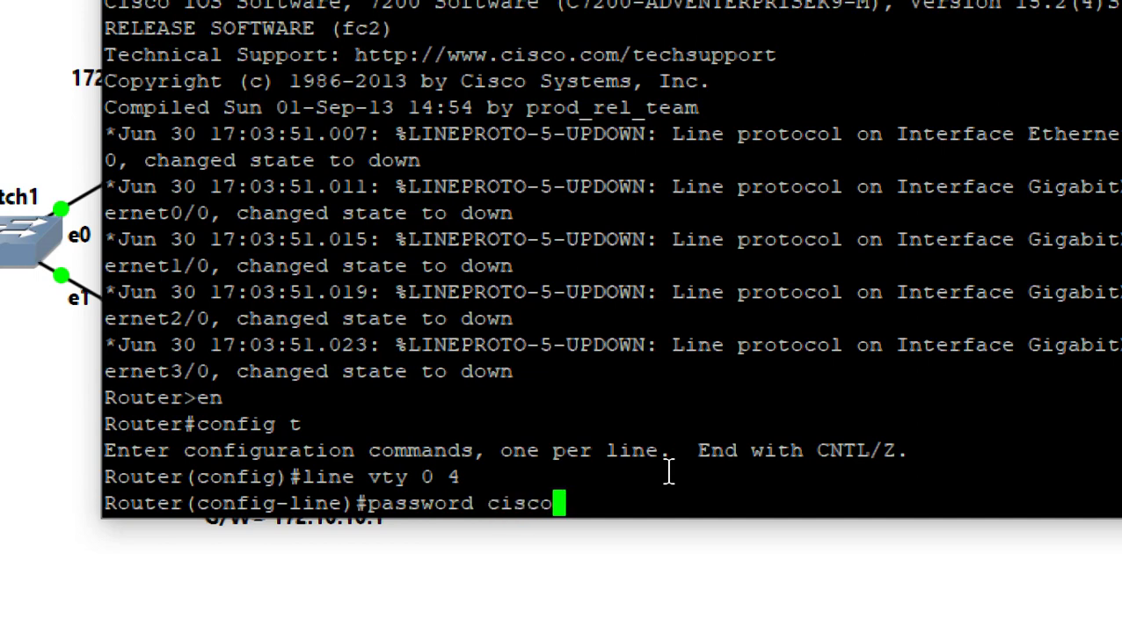
{"action": "key", "text": "Return"}
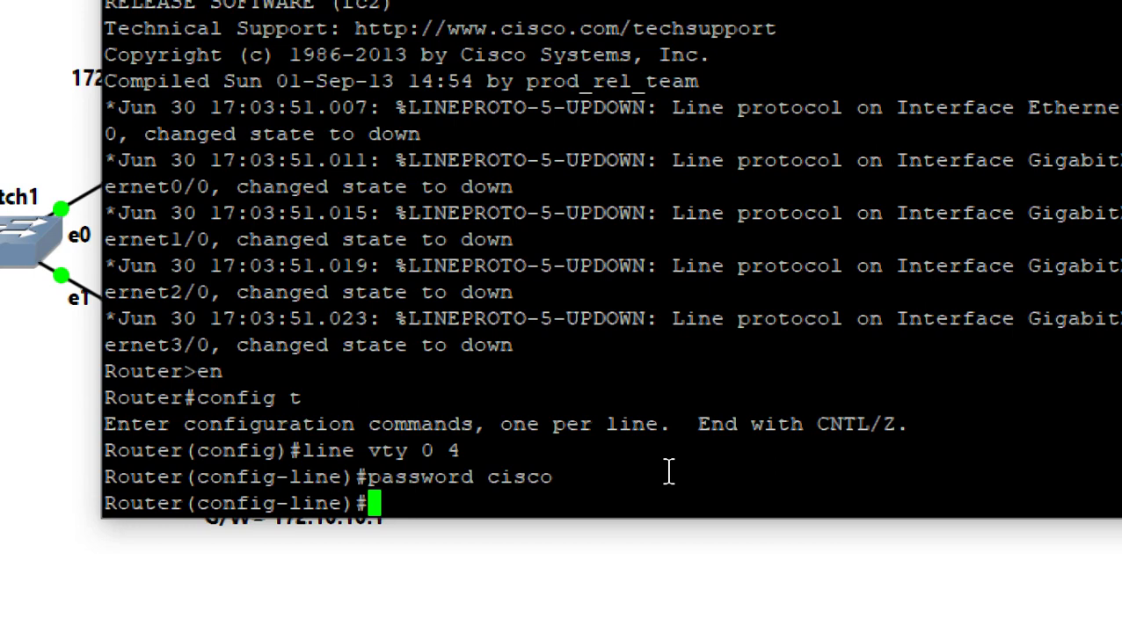
{"action": "type", "text": "log"}
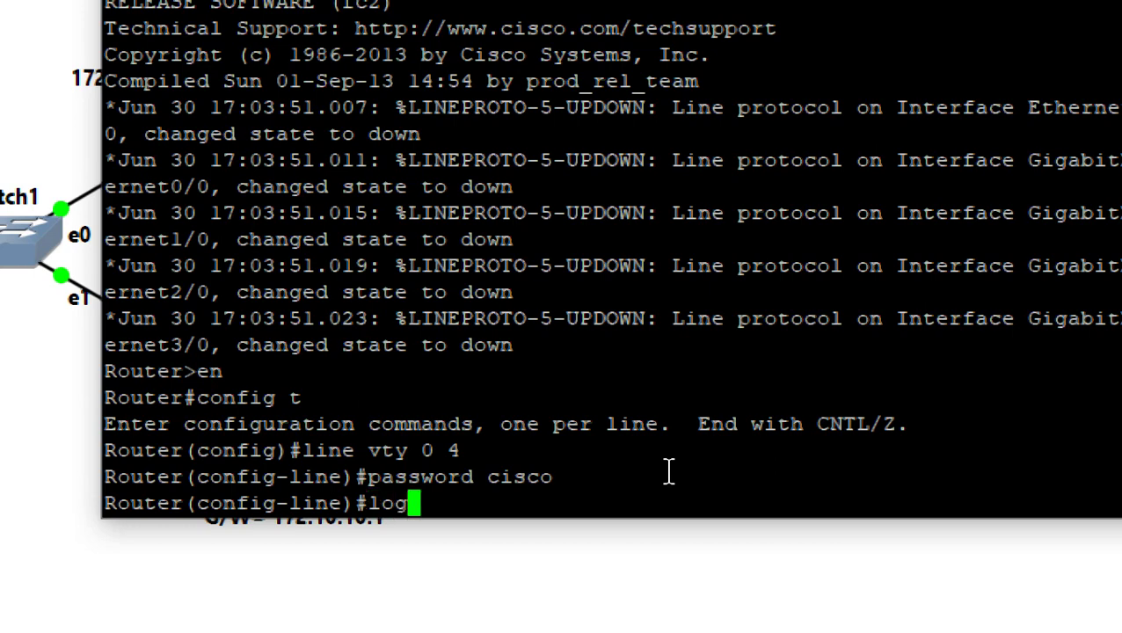
{"action": "type", "text": "in"}
{"action": "key", "text": "Return"}
{"action": "key", "text": "Return"}
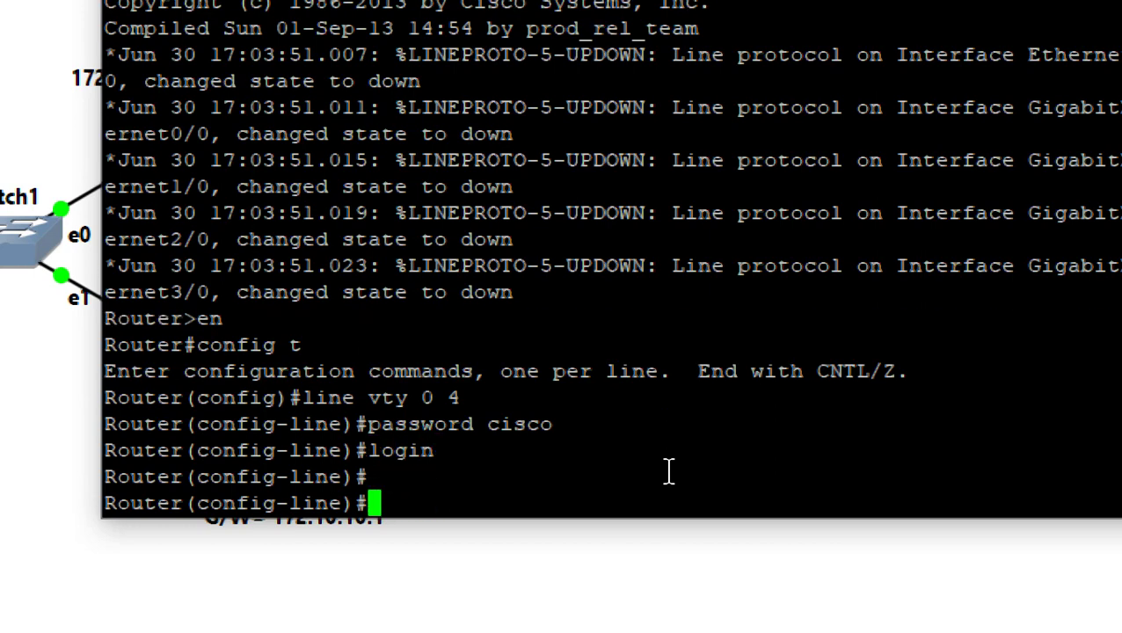
{"action": "type", "text": "exit"}
{"action": "key", "text": "Return"}
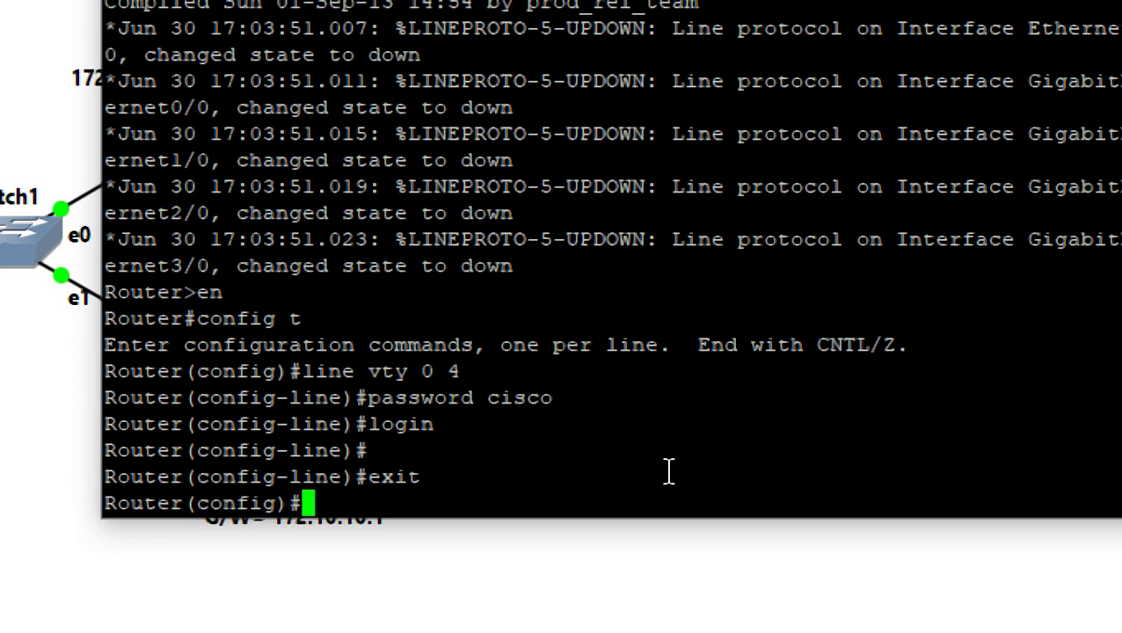
Enter configuration of console line 0 with 'line con 0', correcting typos
{"action": "type", "text": "con"}
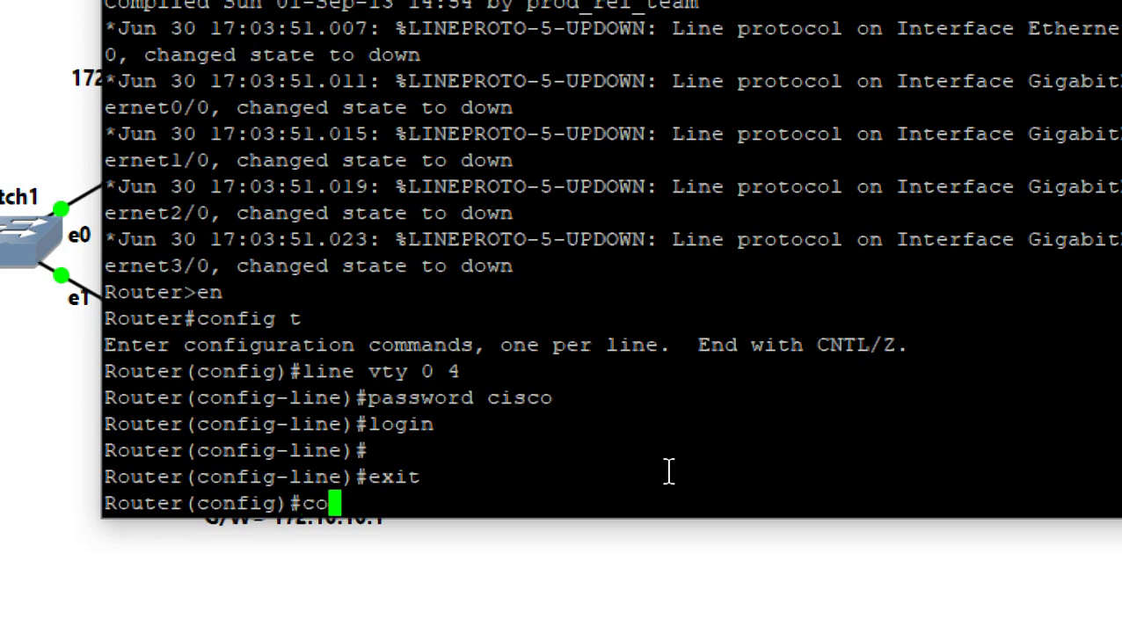
{"action": "key", "text": "BackSpace"}
{"action": "key", "text": "BackSpace"}
{"action": "key", "text": "BackSpace"}
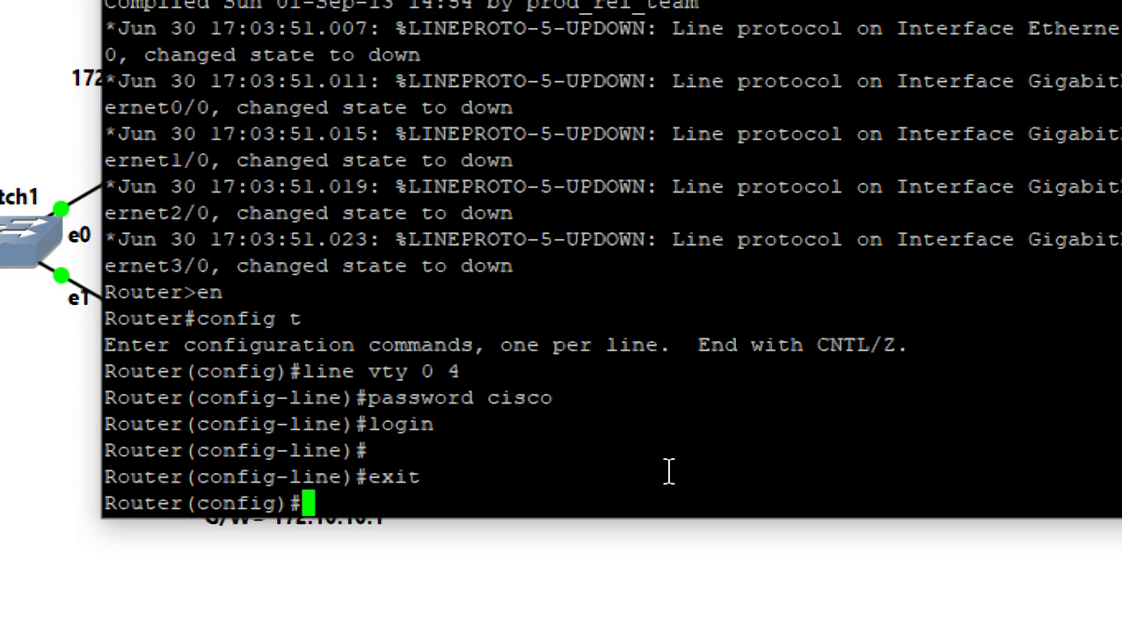
{"action": "type", "text": "live"}
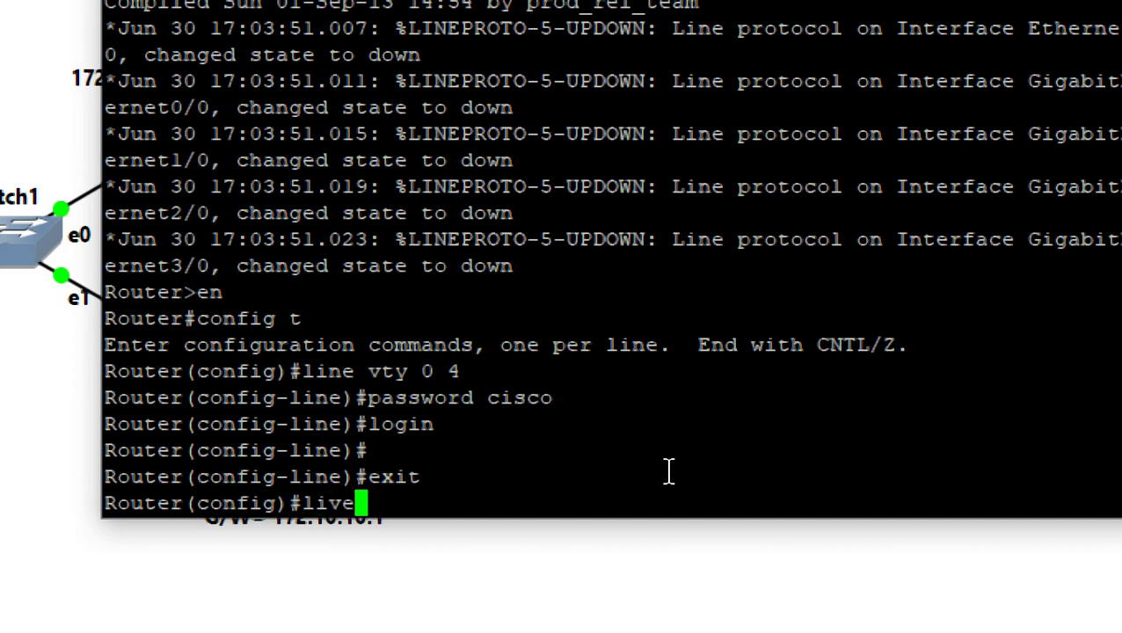
{"action": "key", "text": "BackSpace"}
{"action": "key", "text": "BackSpace"}
{"action": "type", "text": "ne co"}
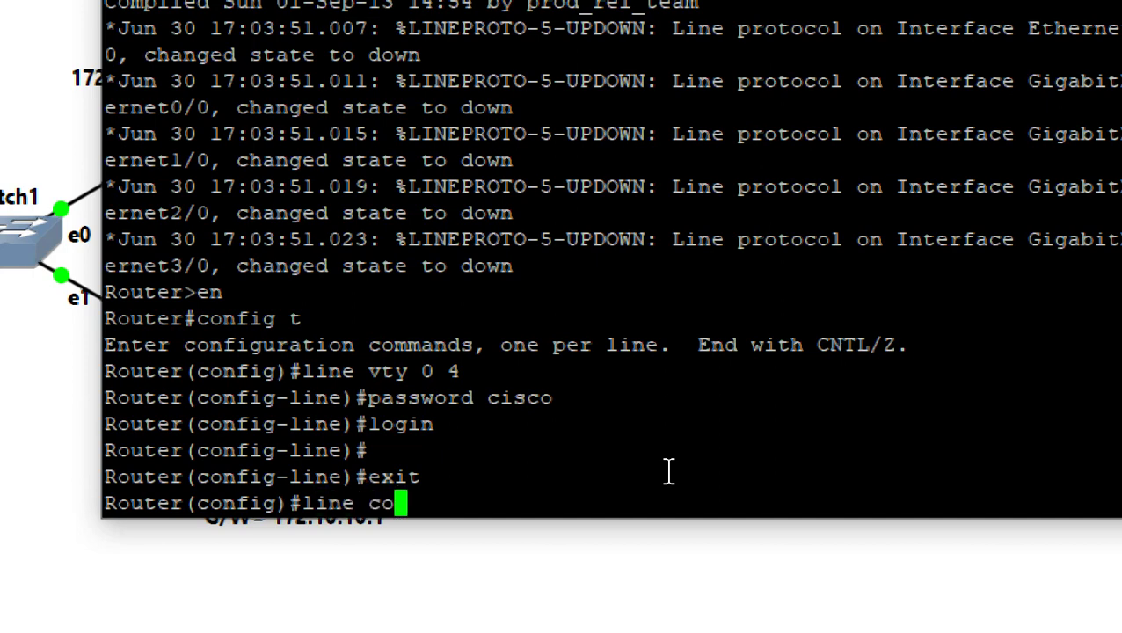
{"action": "type", "text": "nsole"}
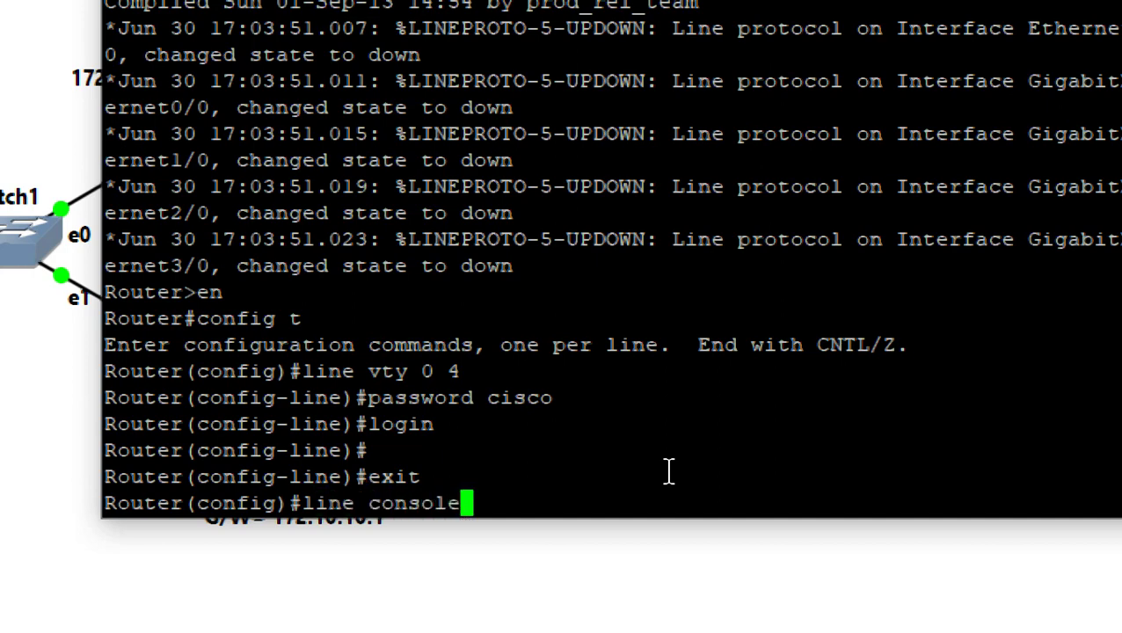
{"action": "key", "text": "BackSpace"}
{"action": "key", "text": "BackSpace"}
{"action": "key", "text": "BackSpace"}
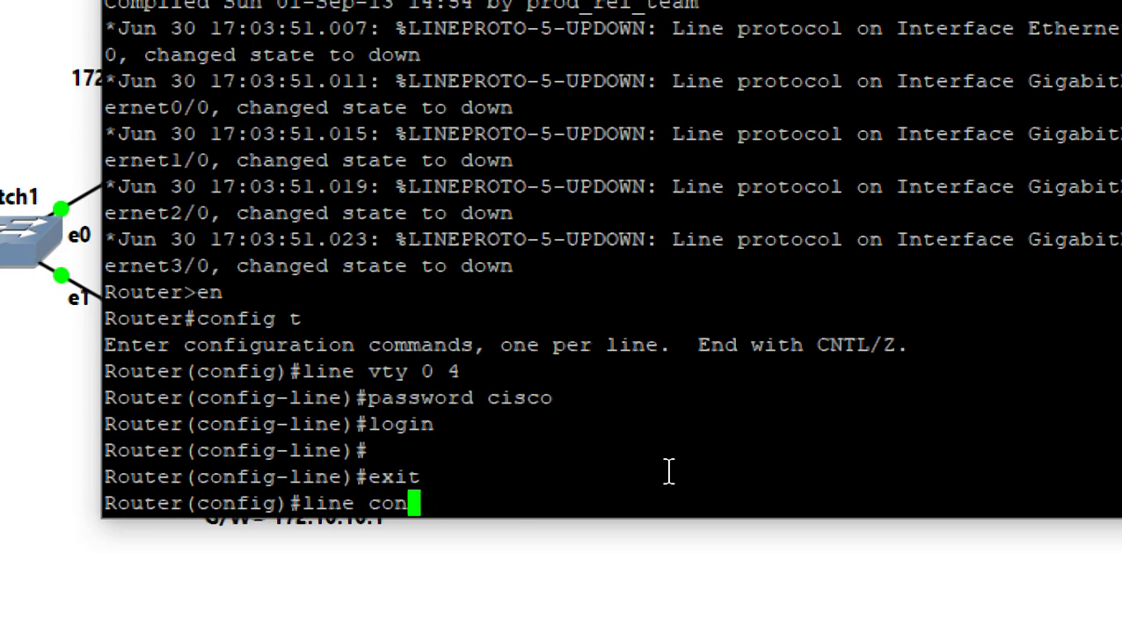
{"action": "type", "text": "0"}
{"action": "key", "text": "Return"}
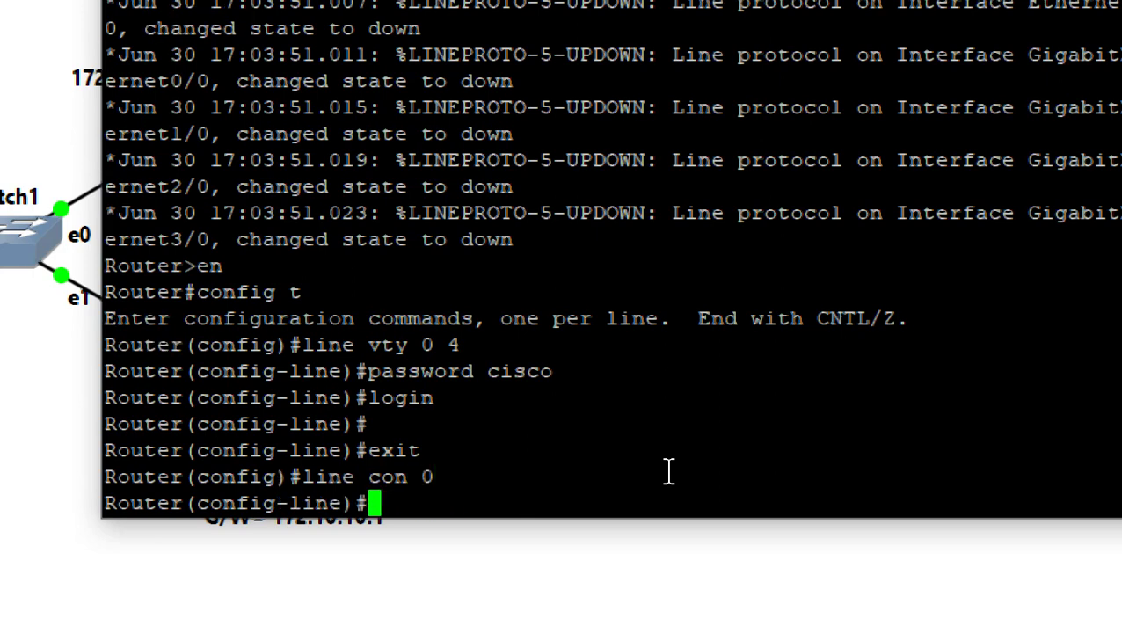
Set a console password and login, then exit to global configuration after fixing 'exti'
{"action": "type", "text": "pass"}
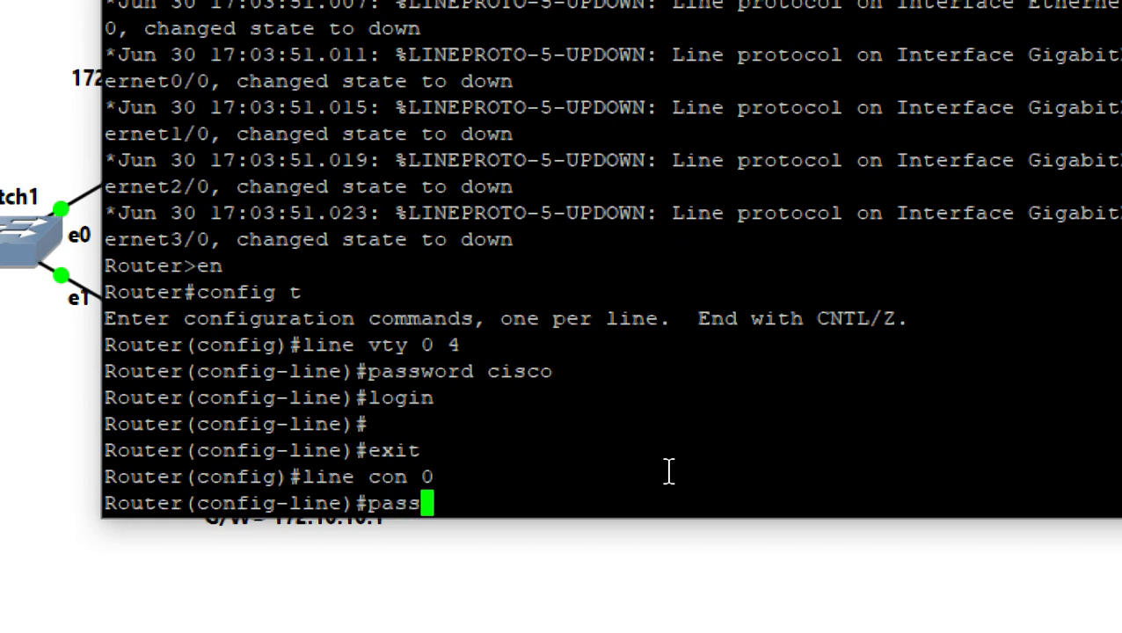
{"action": "type", "text": "word cis"}
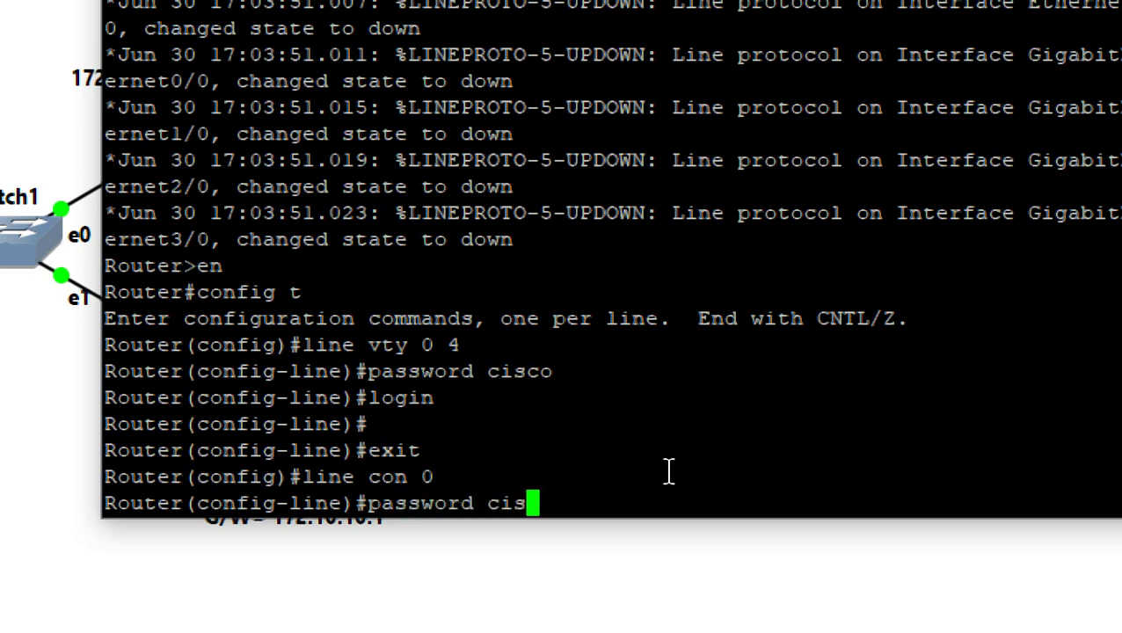
{"action": "type", "text": "co"}
{"action": "key", "text": "Return"}
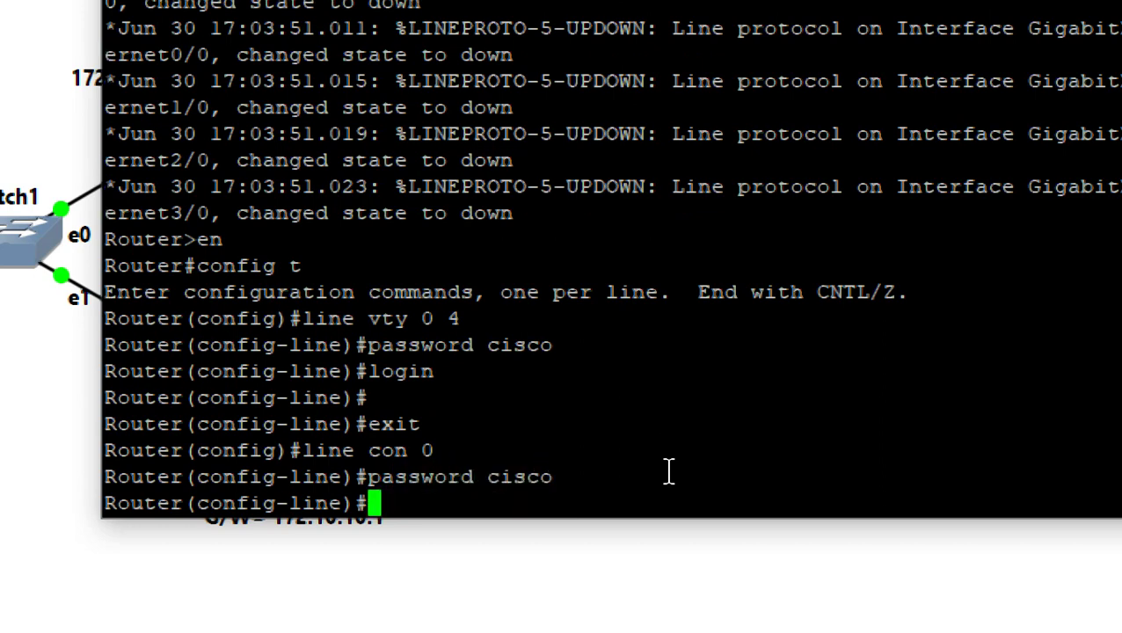
{"action": "type", "text": "login"}
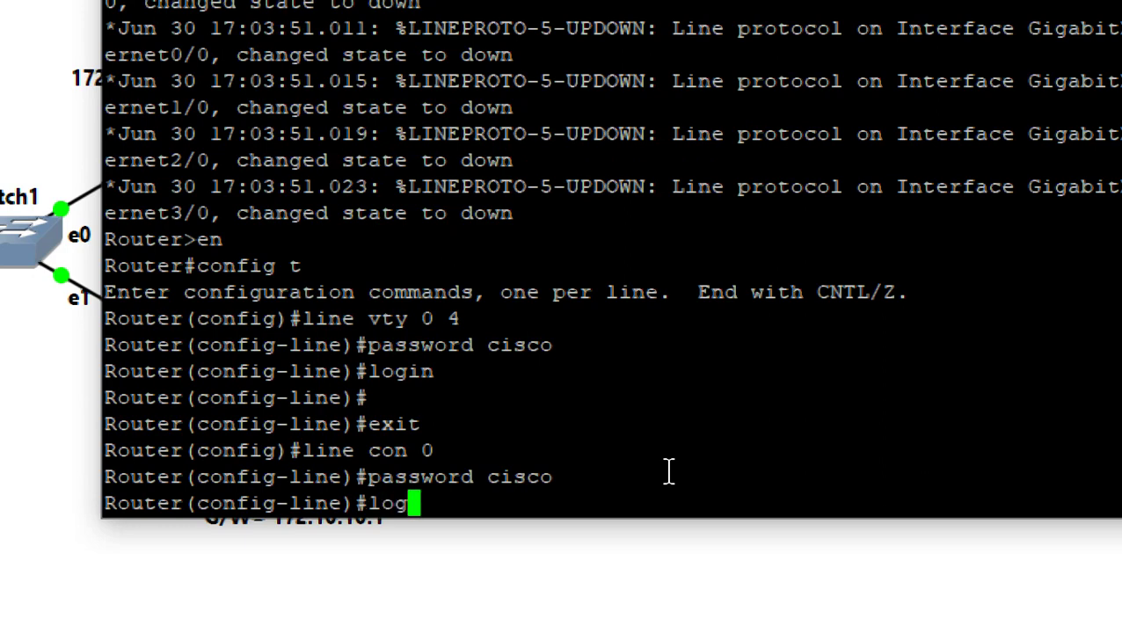
{"action": "key", "text": "Return"}
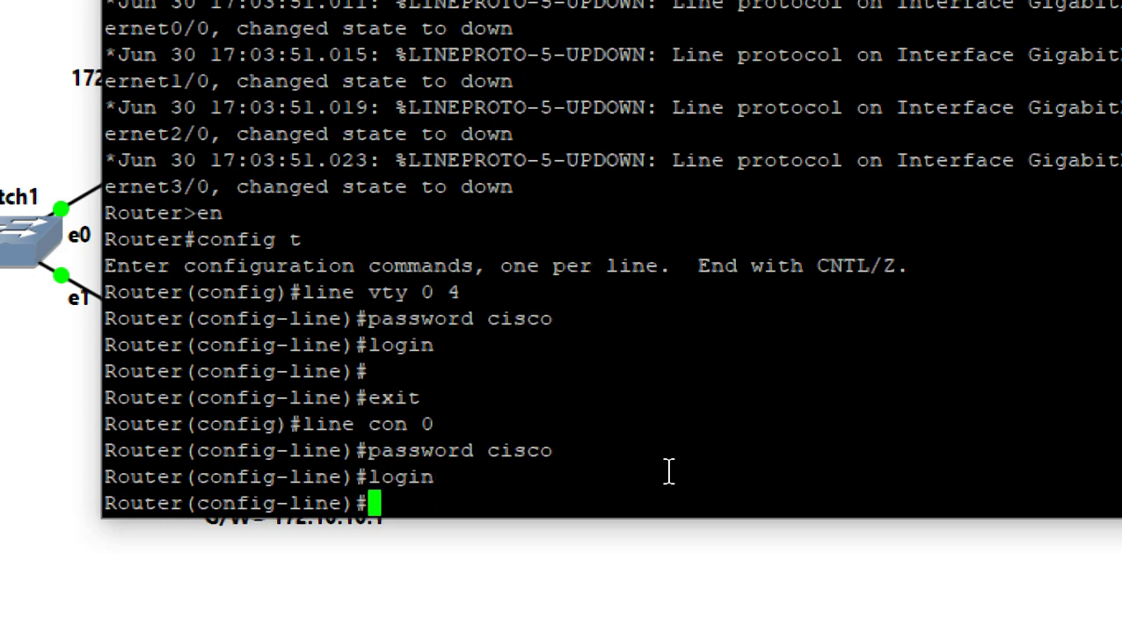
{"action": "type", "text": "ex"}
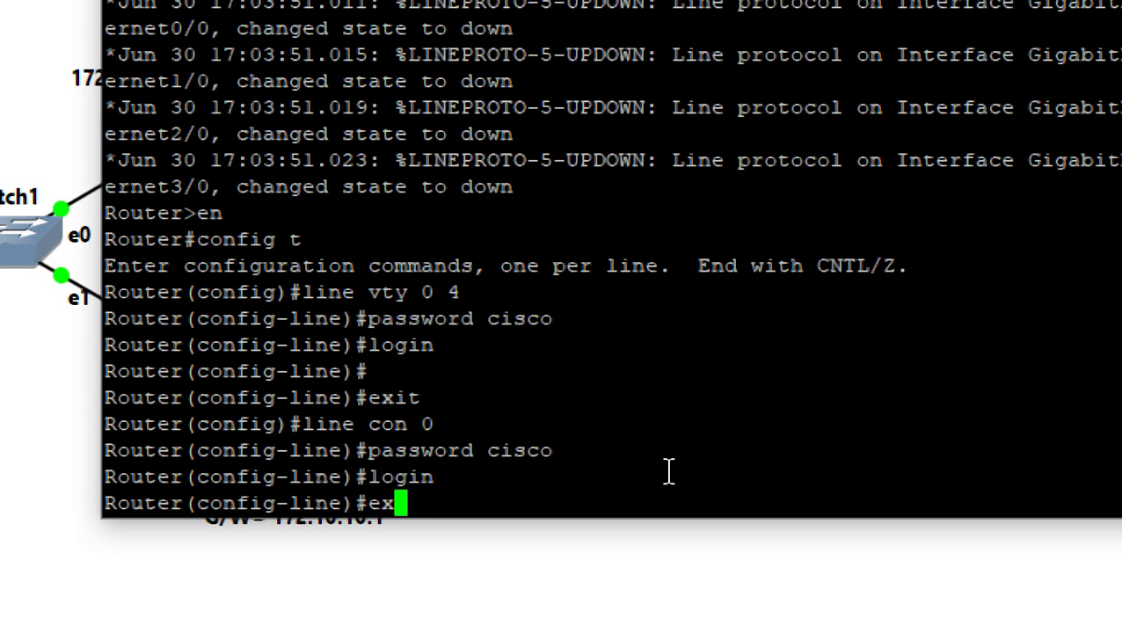
{"action": "type", "text": "ti"}
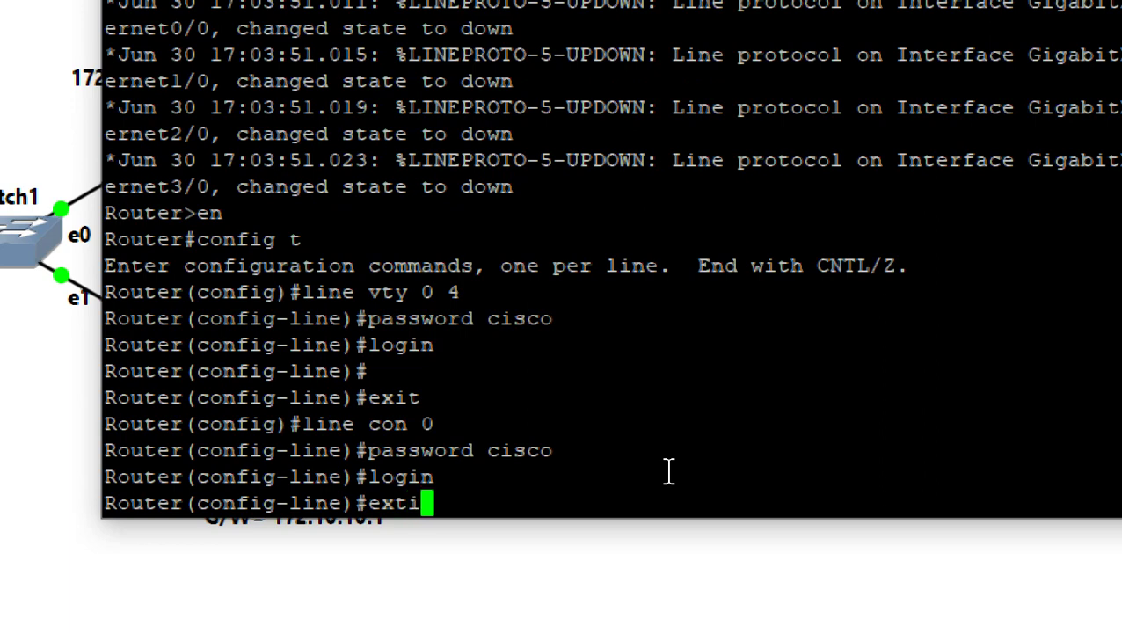
{"action": "key", "text": "Return"}
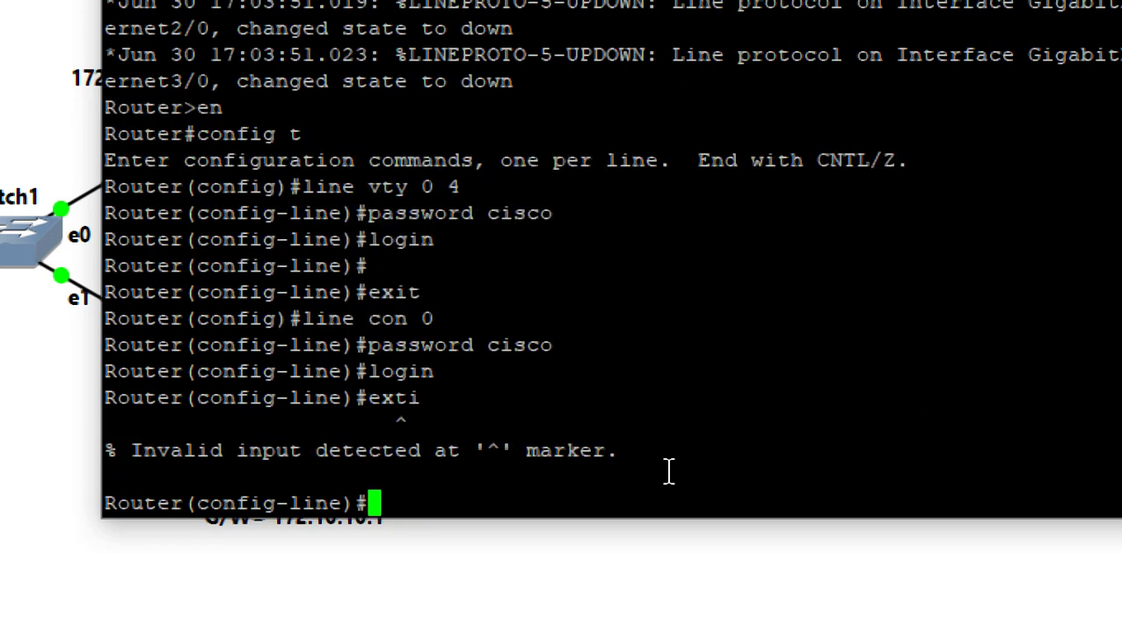
{"action": "type", "text": "exit"}
{"action": "key", "text": "Return"}
{"action": "key", "text": "Return"}
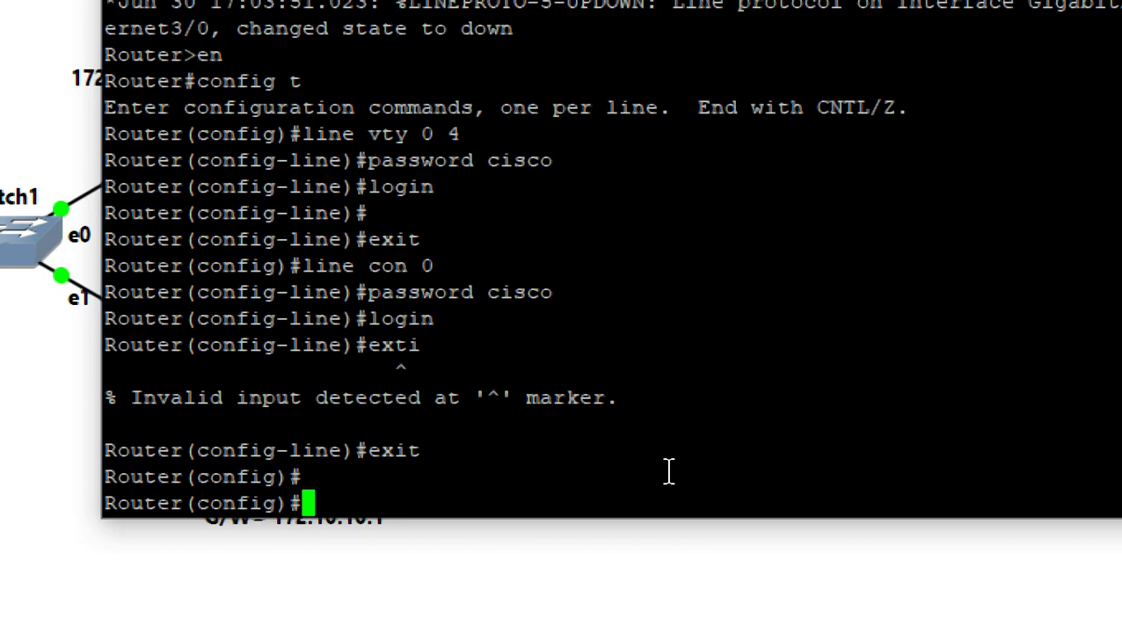
Set R1's enable secret and turn on service password-encryption via Tab completion
{"action": "type", "text": "enable "}
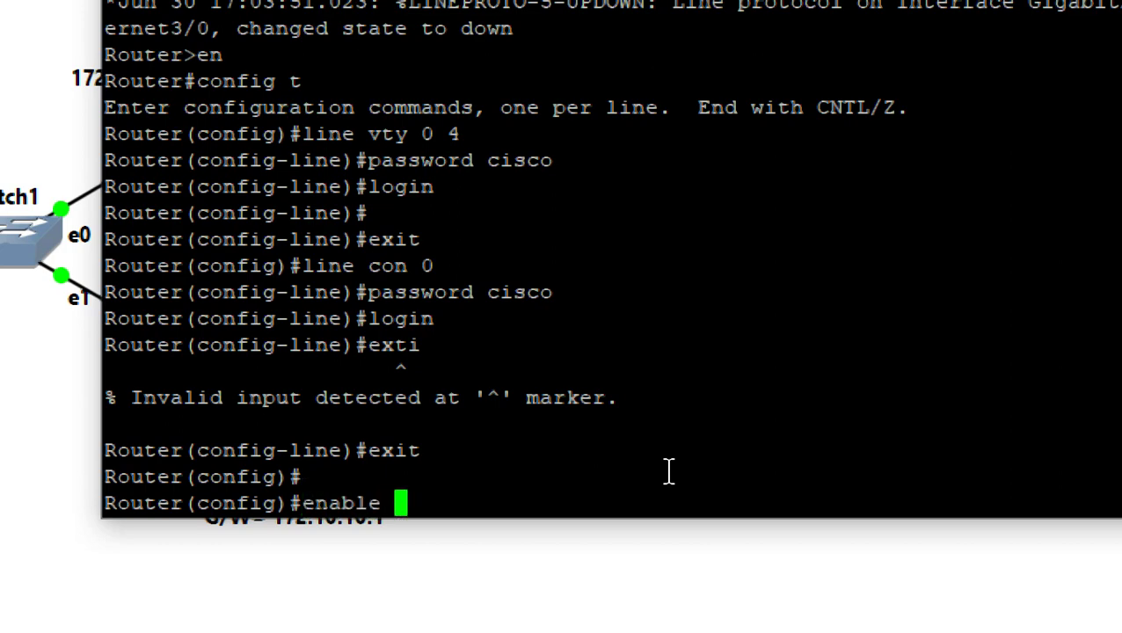
{"action": "type", "text": "secr"}
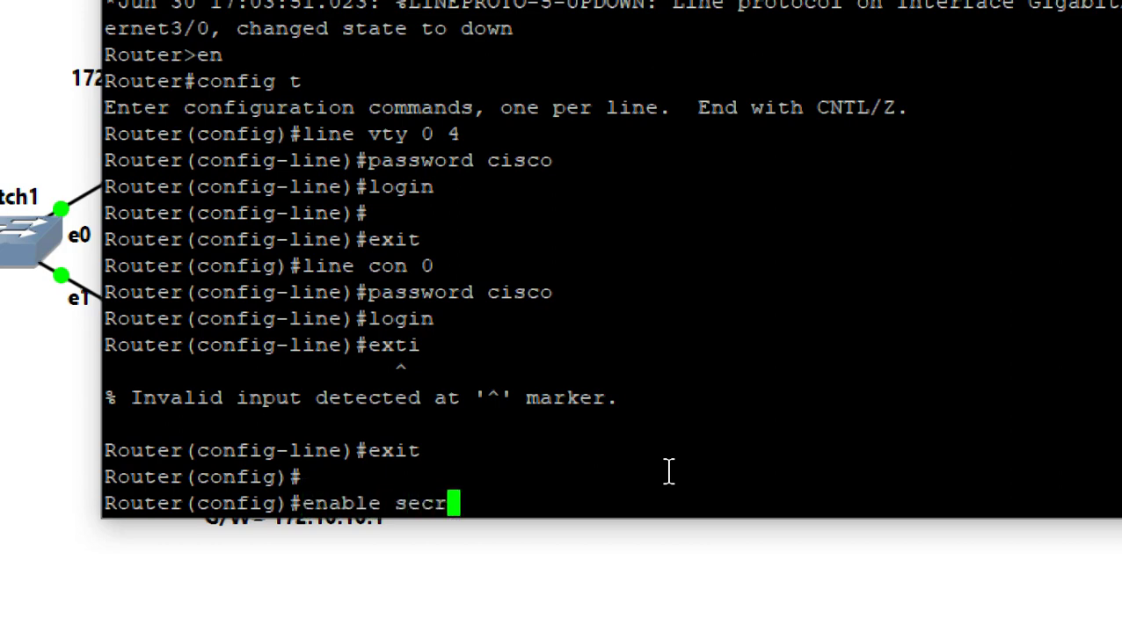
{"action": "type", "text": "et cisco"}
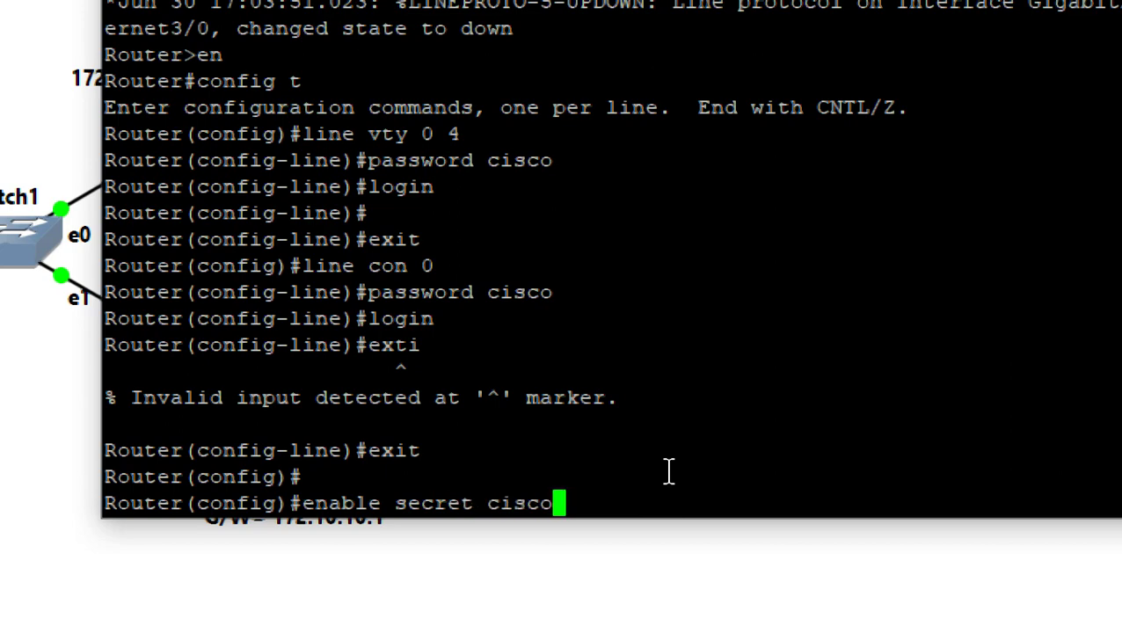
{"action": "key", "text": "Return"}
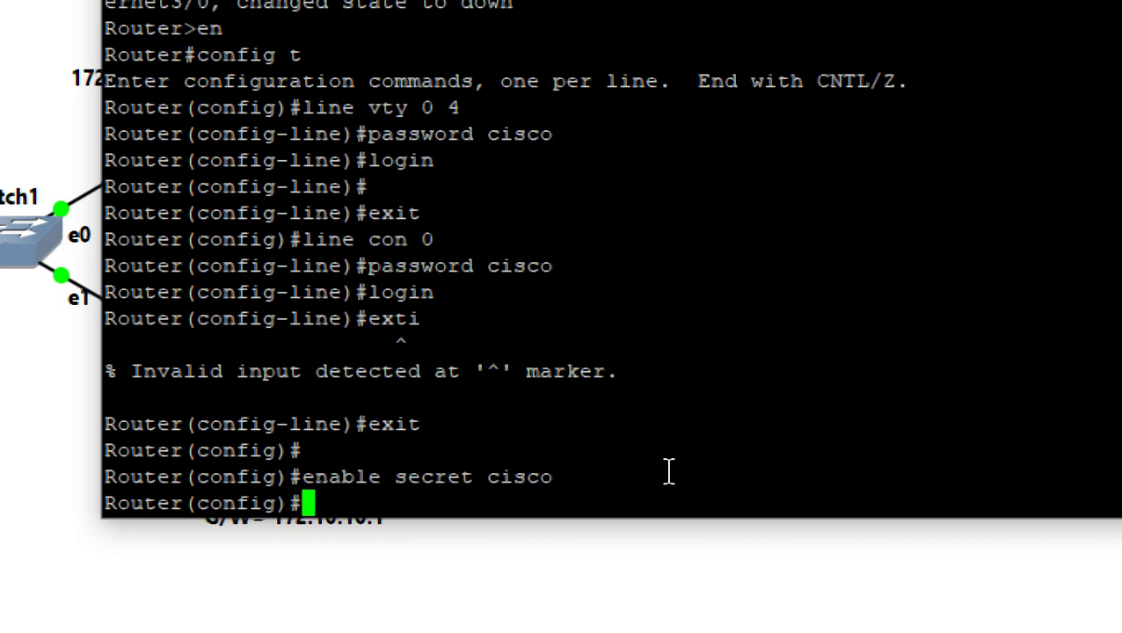
{"action": "type", "text": "servi"}
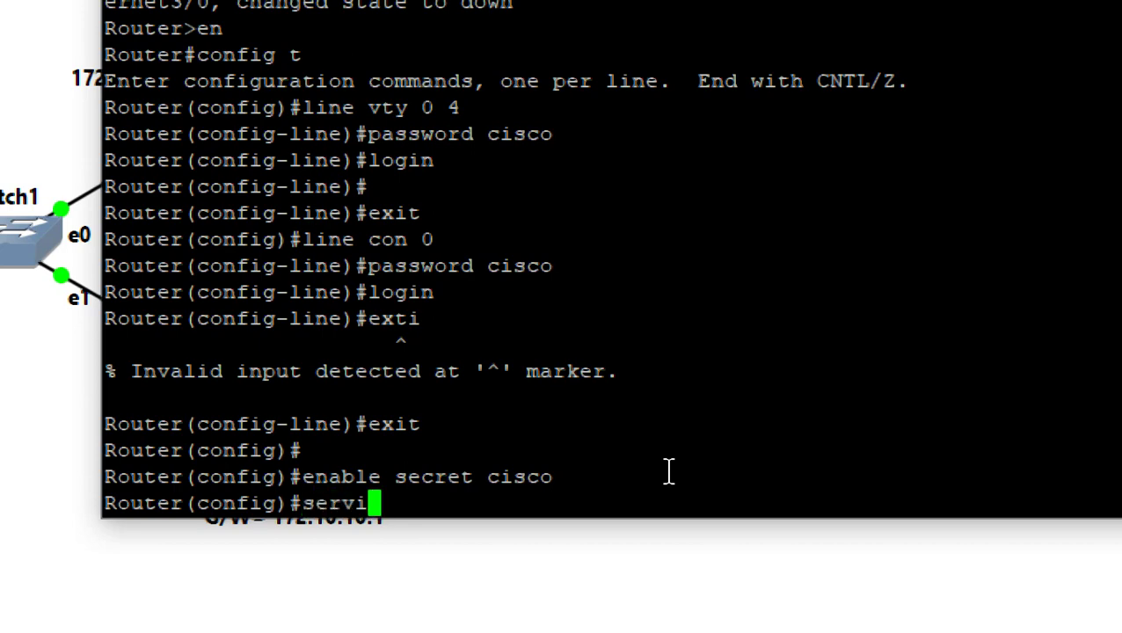
{"action": "type", "text": "ce pas"}
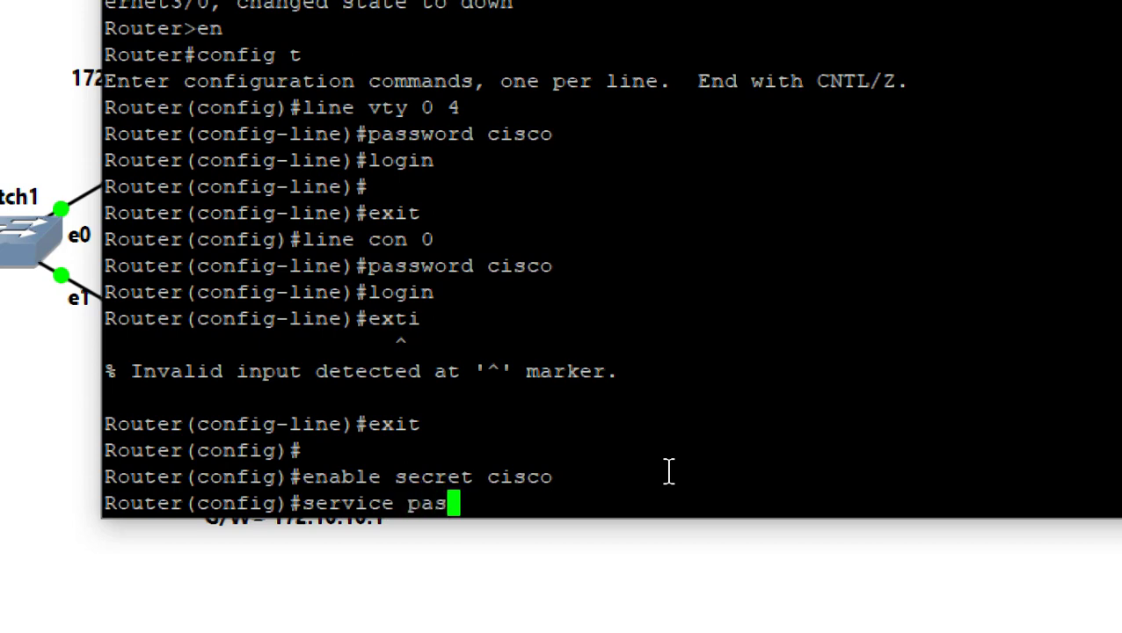
{"action": "key", "text": "Tab"}
{"action": "key", "text": "Return"}
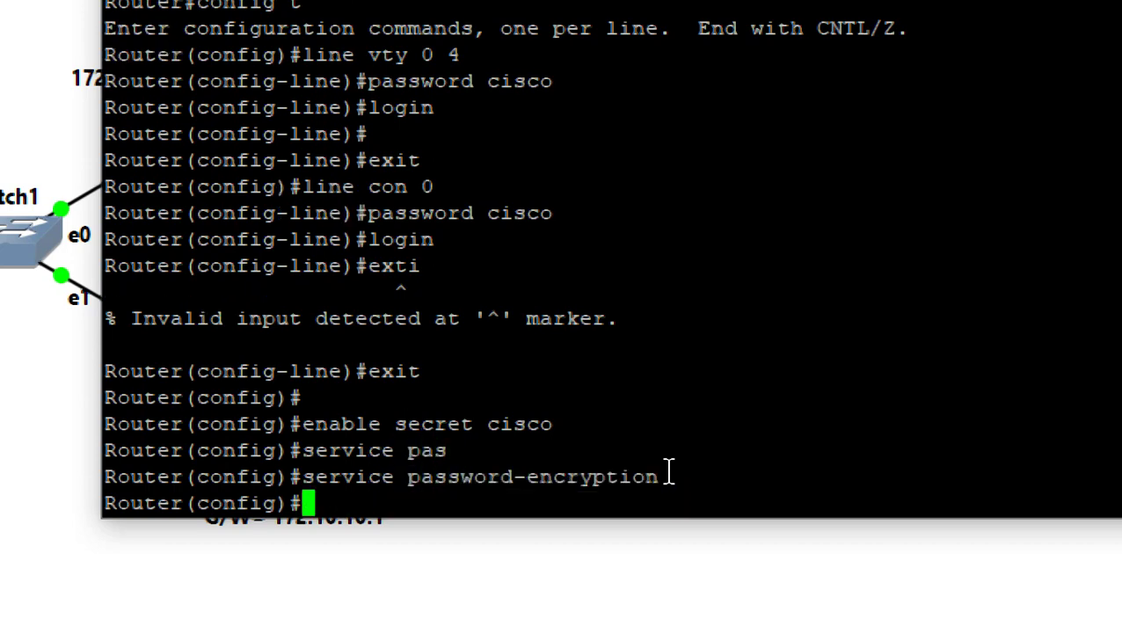
Disable R1's console logging with 'no logging console'
{"action": "type", "text": "no lo"}
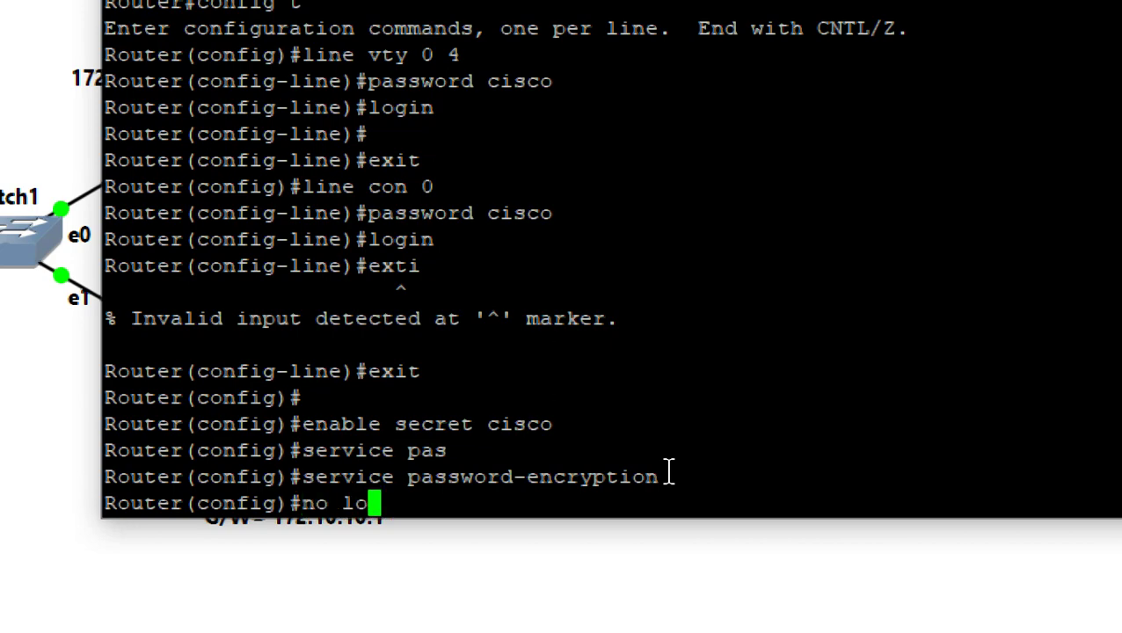
{"action": "key", "text": "Tab"}
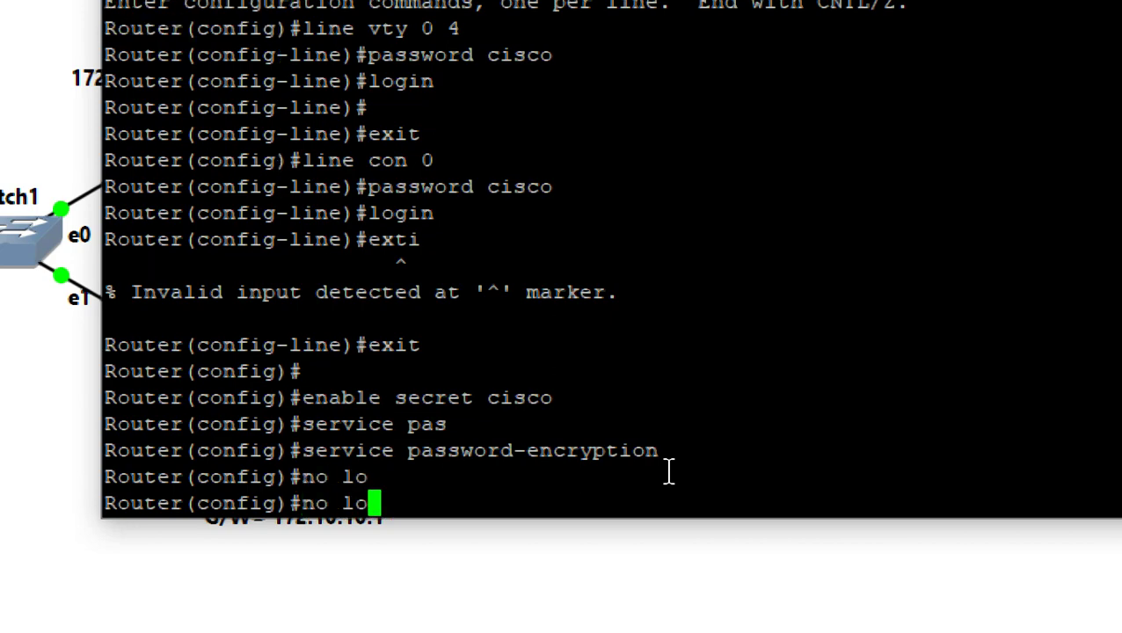
{"action": "type", "text": "gg"}
{"action": "key", "text": "Tab"}
{"action": "type", "text": "co"}
{"action": "key", "text": "Tab"}
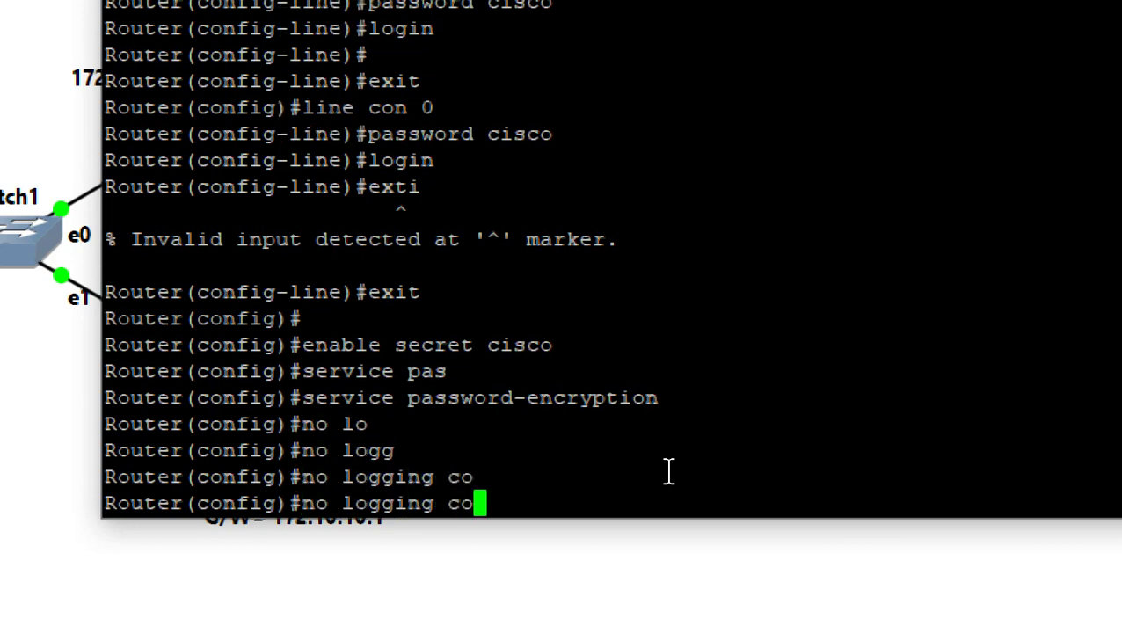
{"action": "type", "text": "n"}
{"action": "key", "text": "Tab"}
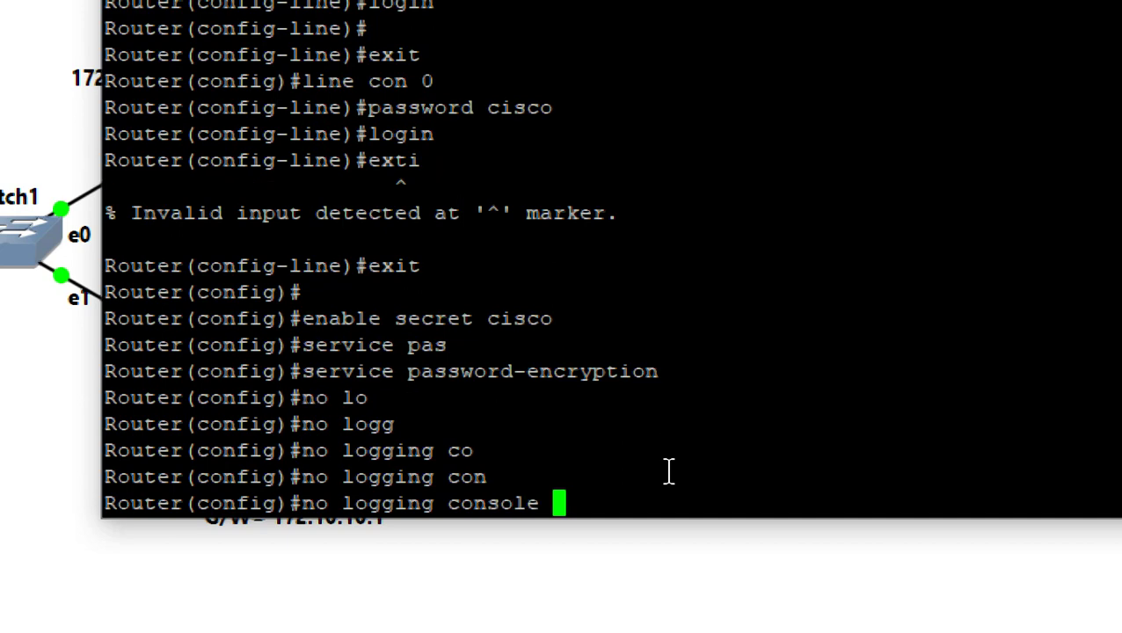
{"action": "key", "text": "Return"}
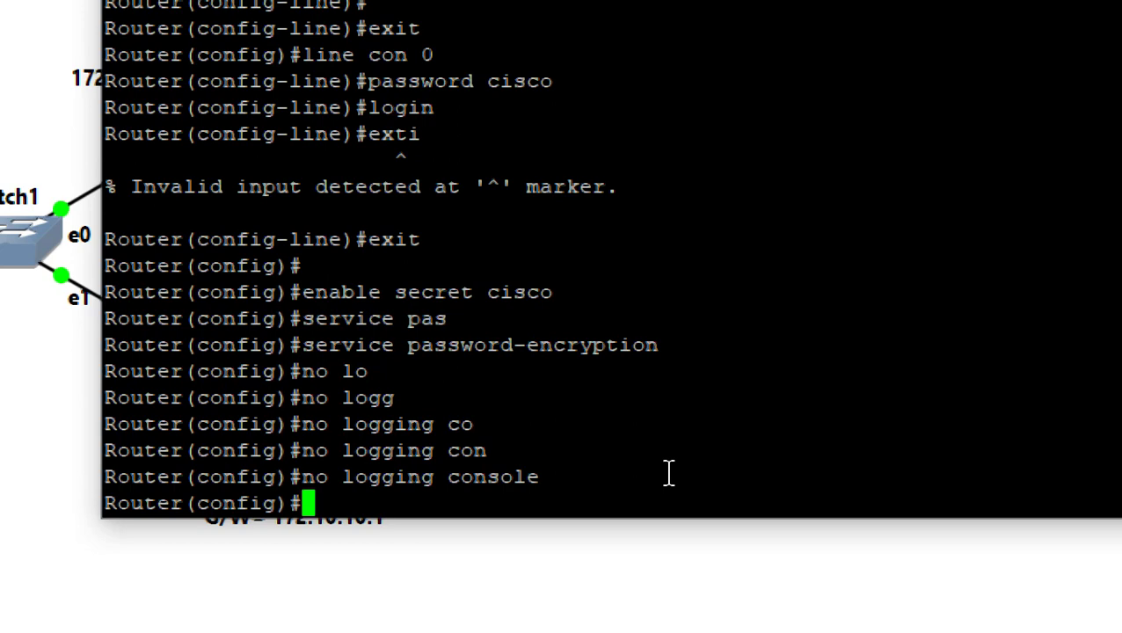
Enable buffered logging of 8192 bytes at debug level on R1
{"action": "type", "text": "l"}
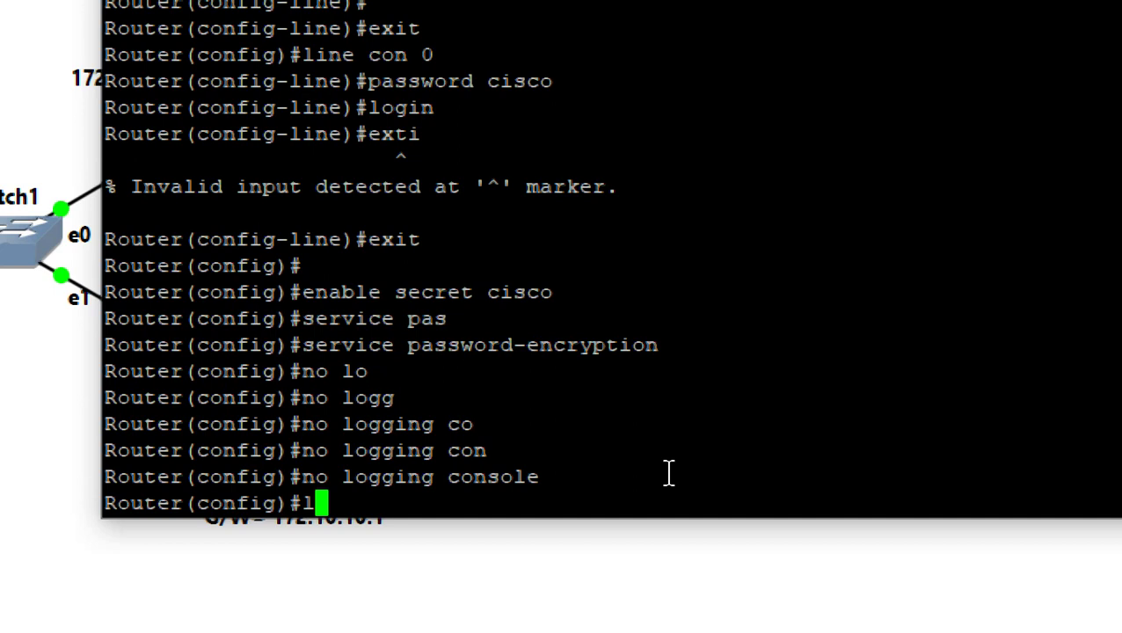
{"action": "key", "text": "BackSpace"}
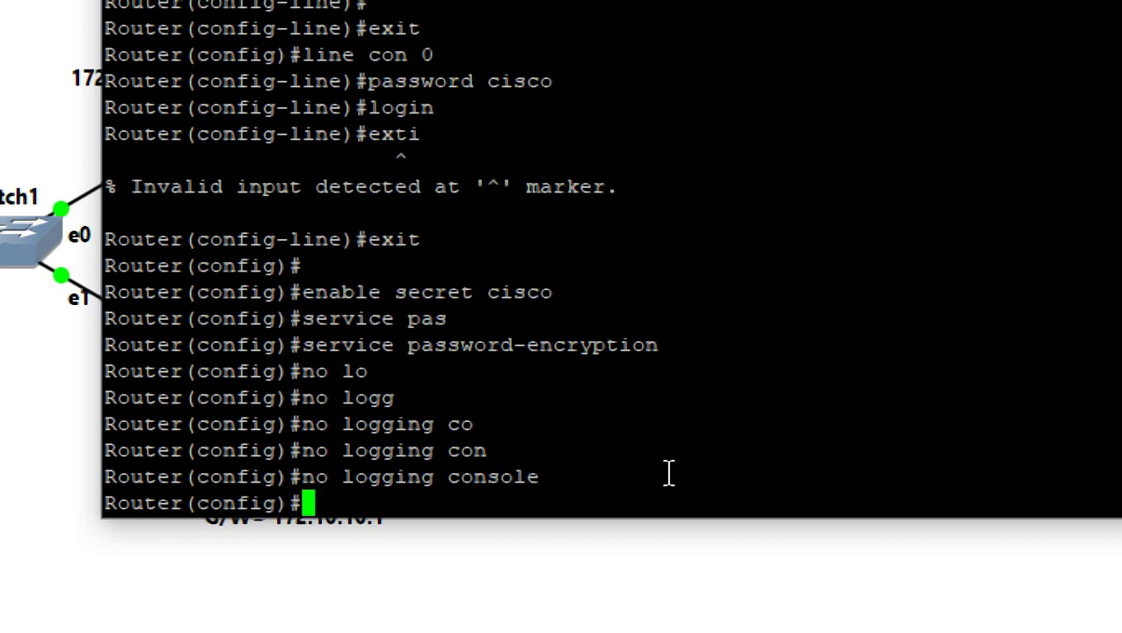
{"action": "type", "text": "l"}
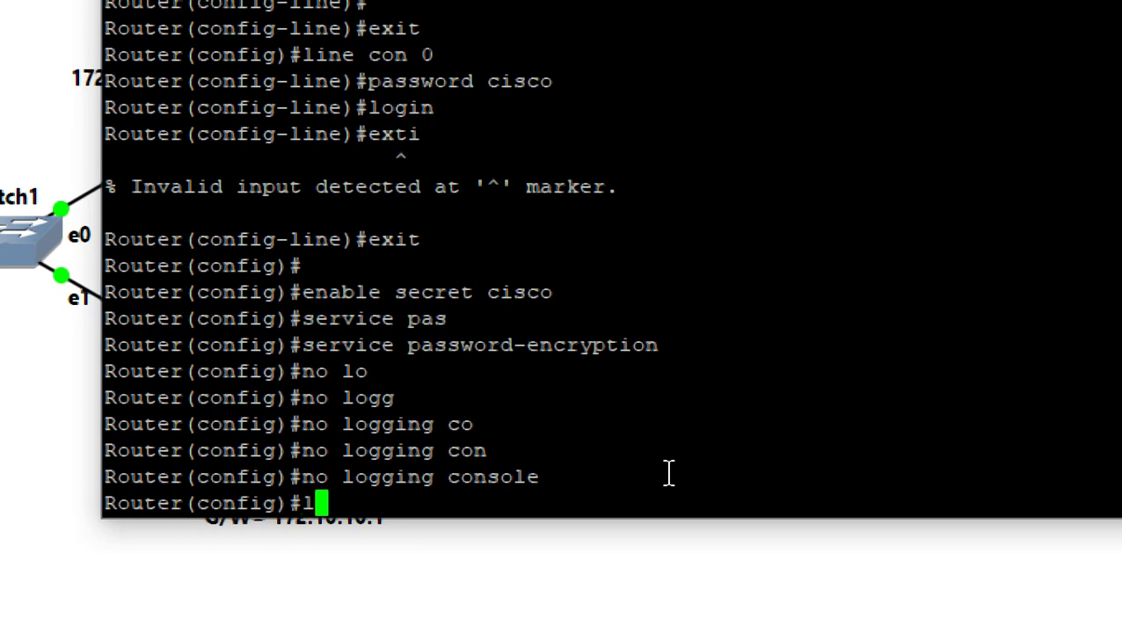
{"action": "type", "text": "ogging "}
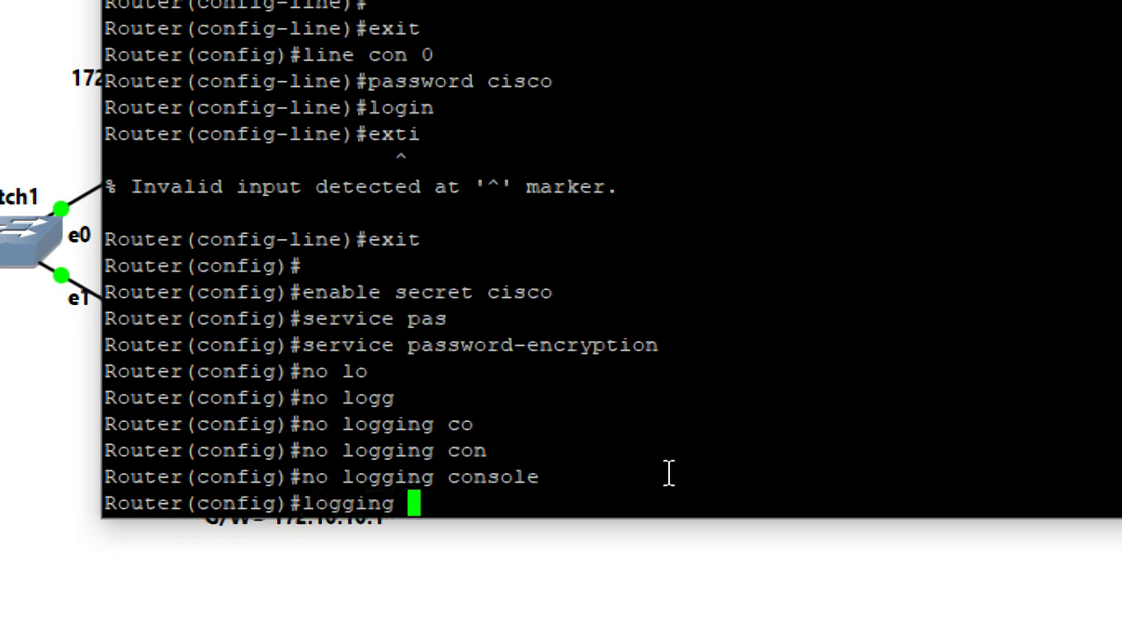
{"action": "type", "text": "buff"}
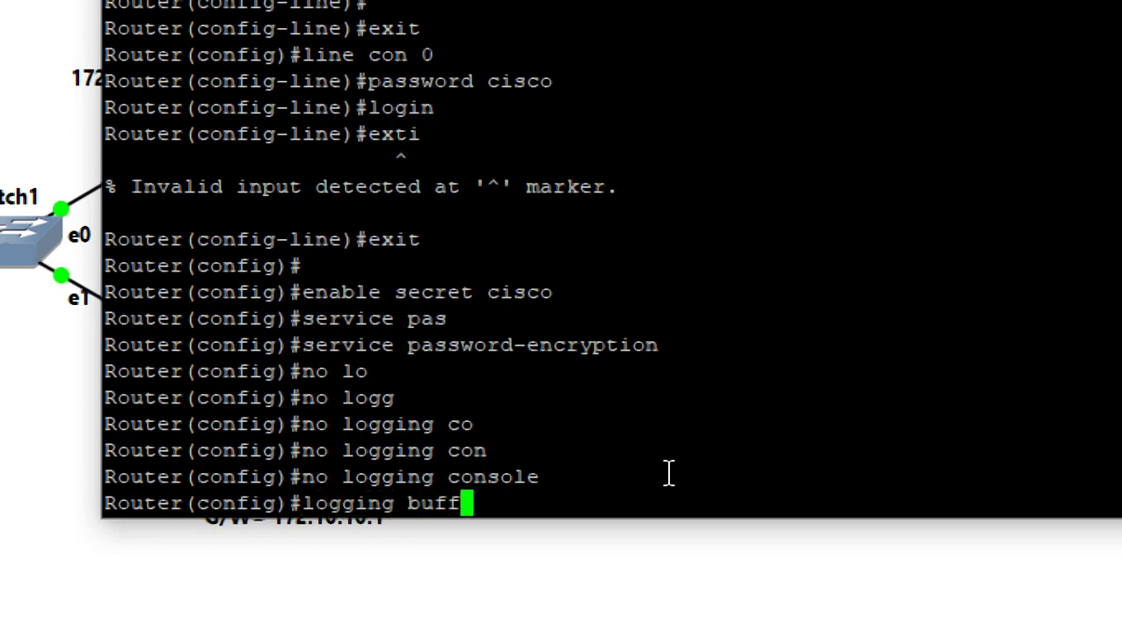
{"action": "type", "text": "ered "}
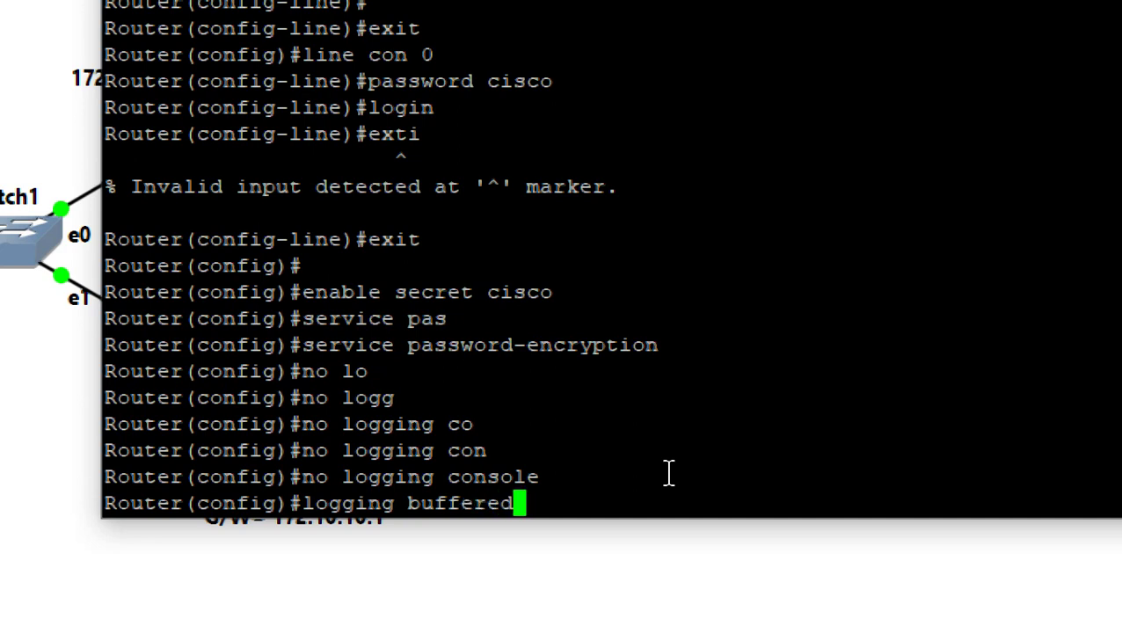
{"action": "type", "text": "819"}
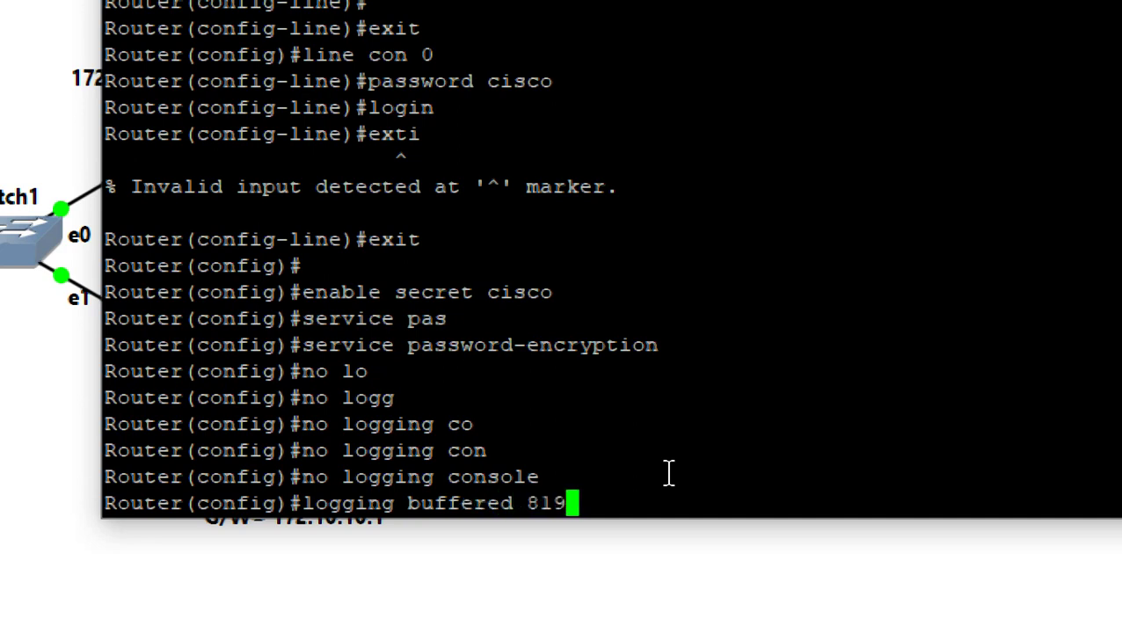
{"action": "type", "text": "2 de"}
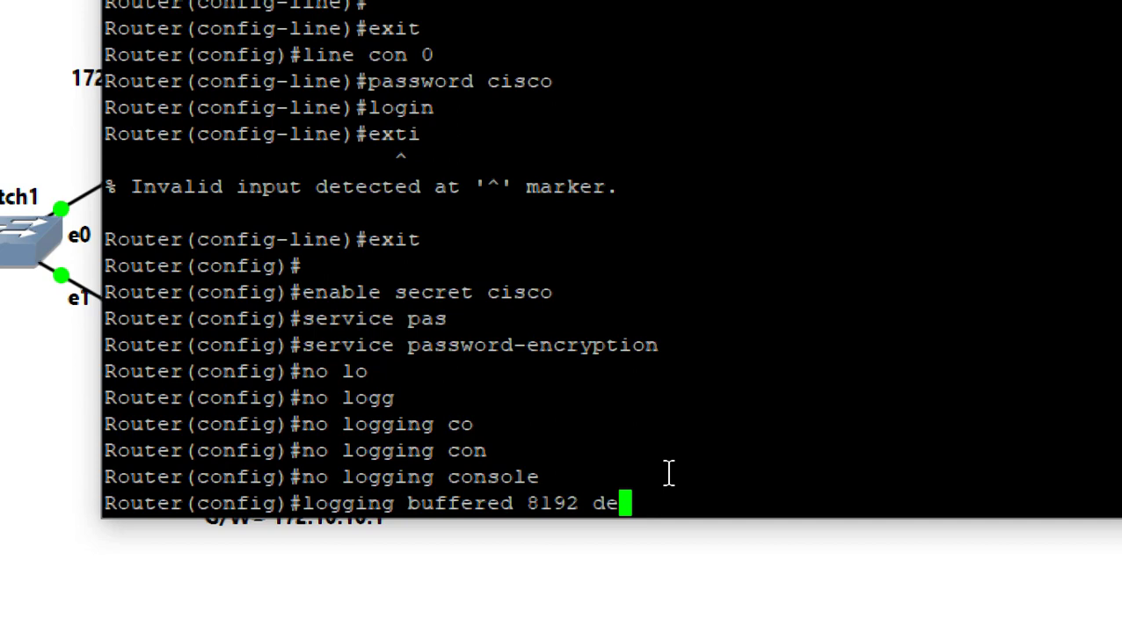
{"action": "type", "text": "bug"}
{"action": "key", "text": "Return"}
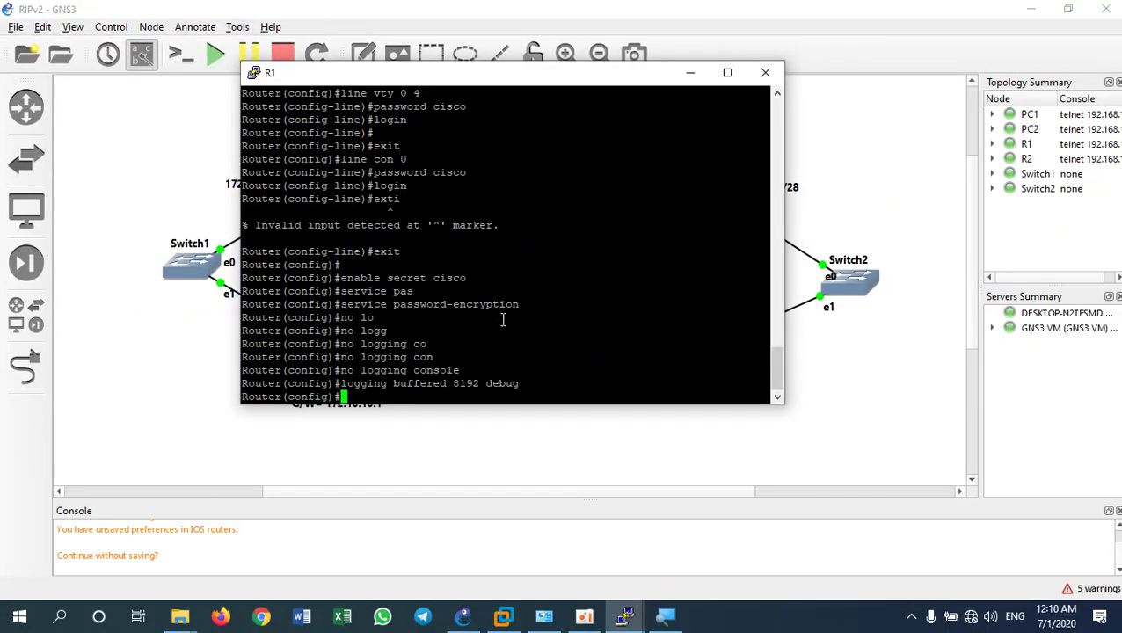
Enlarge R1's PuTTY terminal font to Courier New 16-point and move the window higher
{"action": "left_click_drag", "start_coordinate": [434, 82], "coordinate": [737, 106]}
{"action": "right_click", "coordinate": [683, 100]}
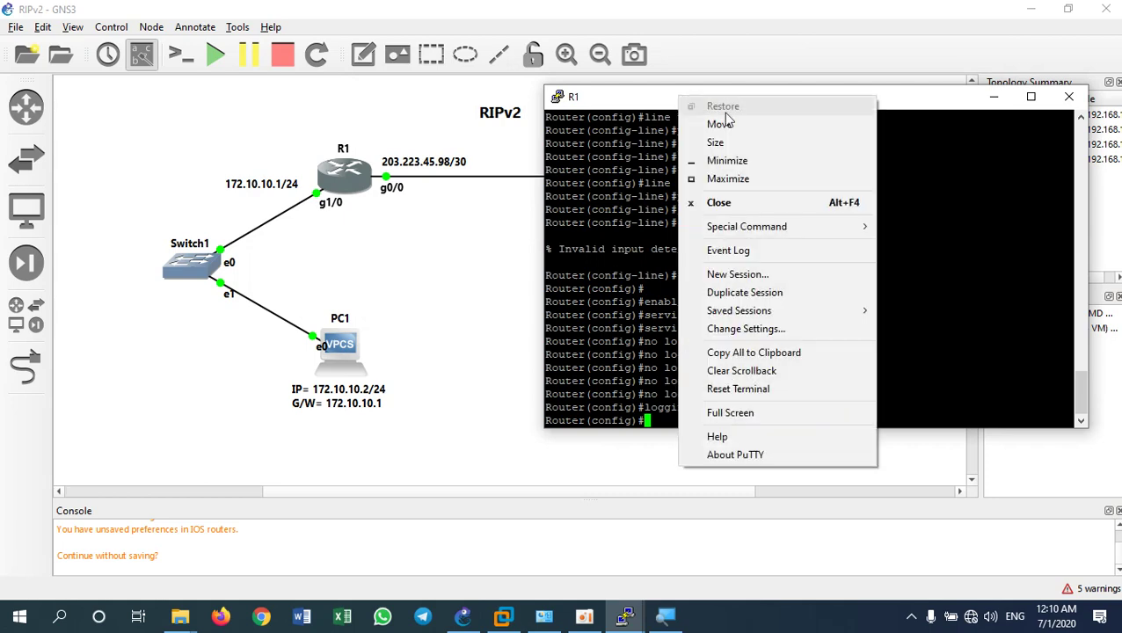
{"action": "left_click", "coordinate": [800, 331]}
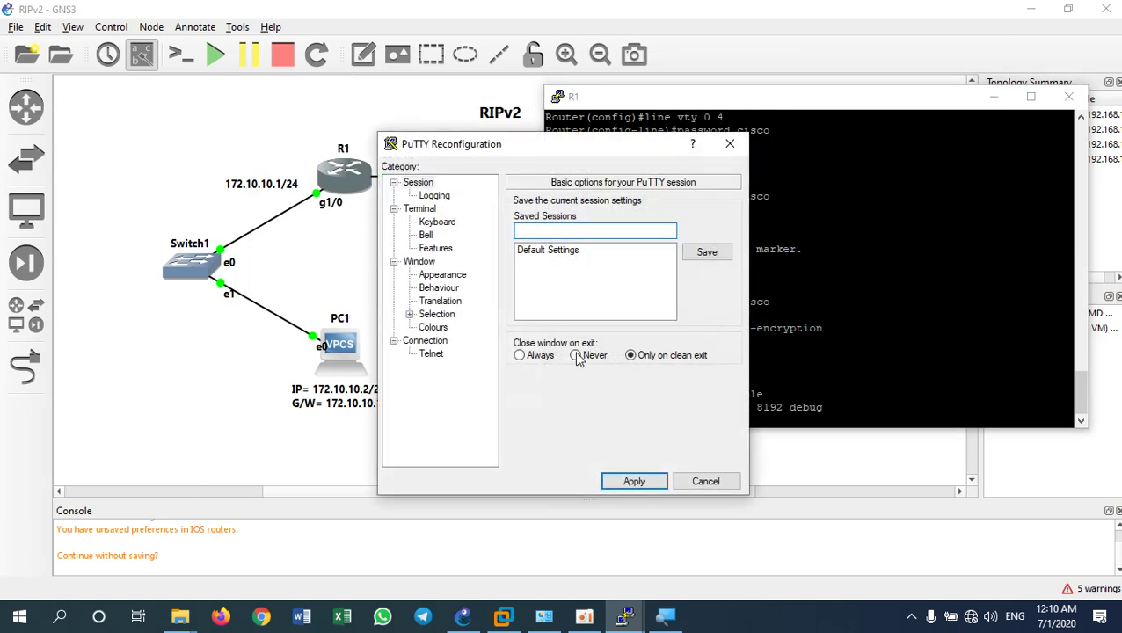
{"action": "left_click", "coordinate": [438, 275]}
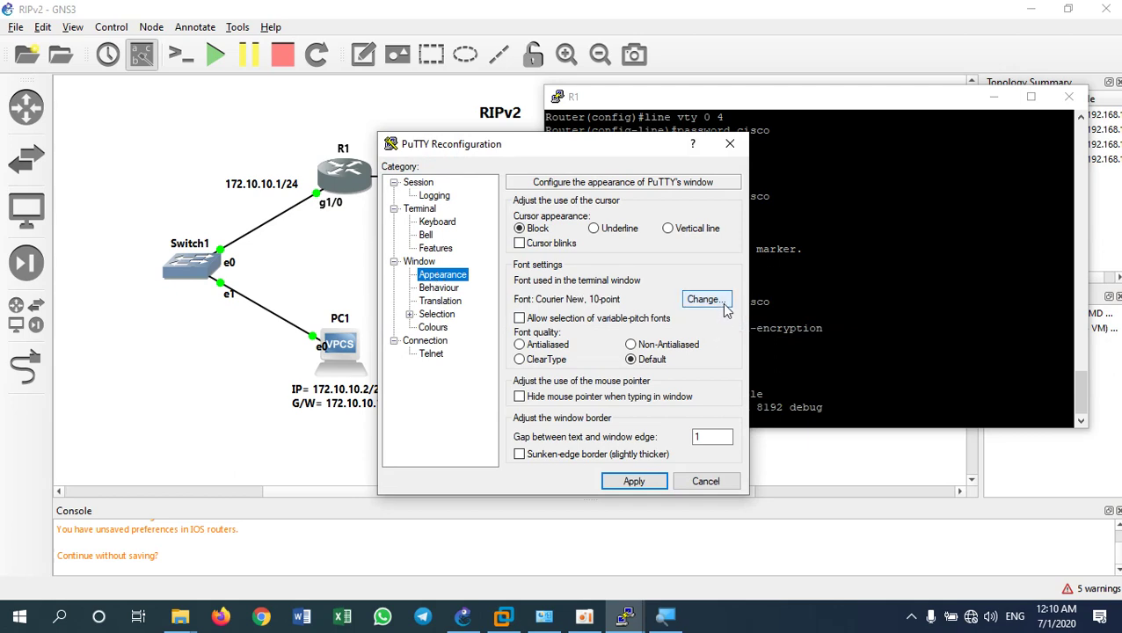
{"action": "left_click", "coordinate": [717, 301]}
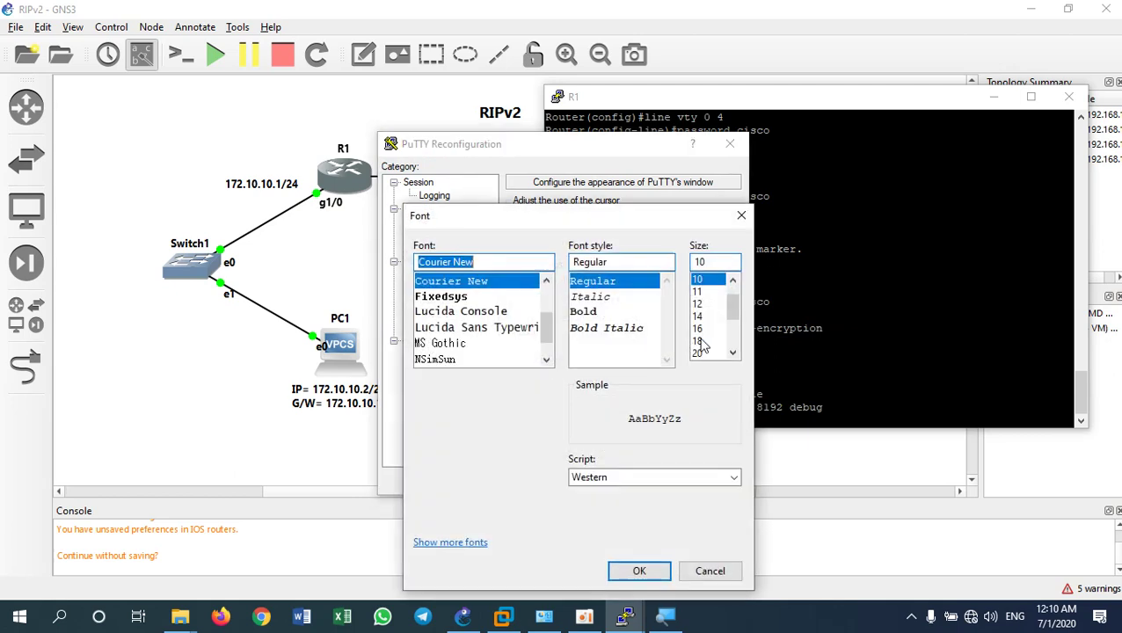
{"action": "left_click", "coordinate": [697, 340]}
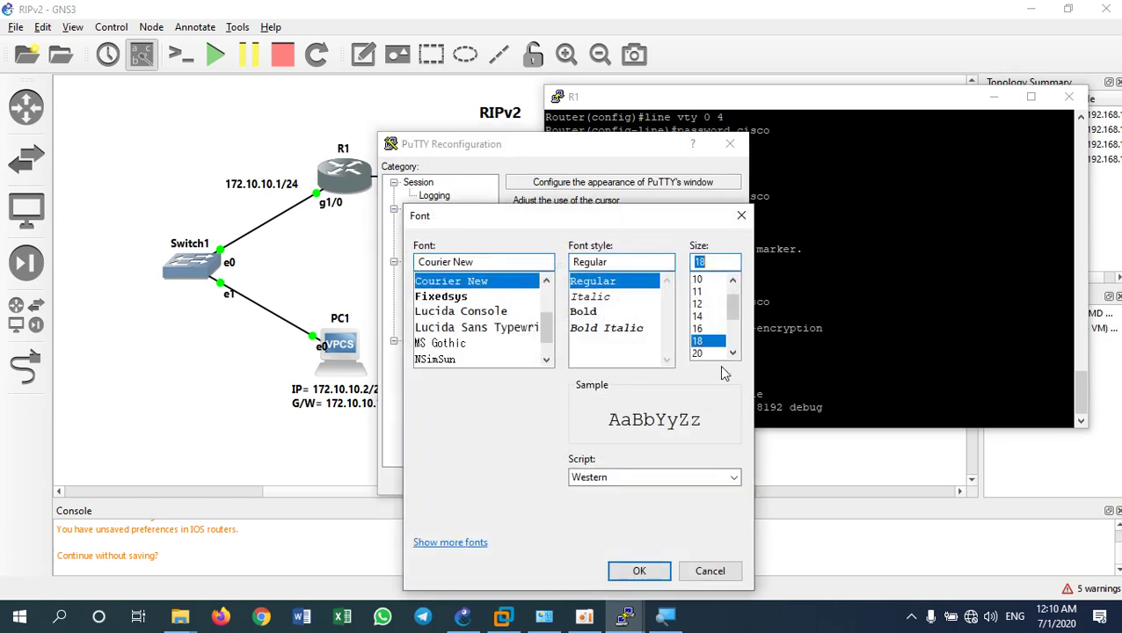
{"action": "left_click", "coordinate": [698, 328]}
{"action": "left_click", "coordinate": [645, 572]}
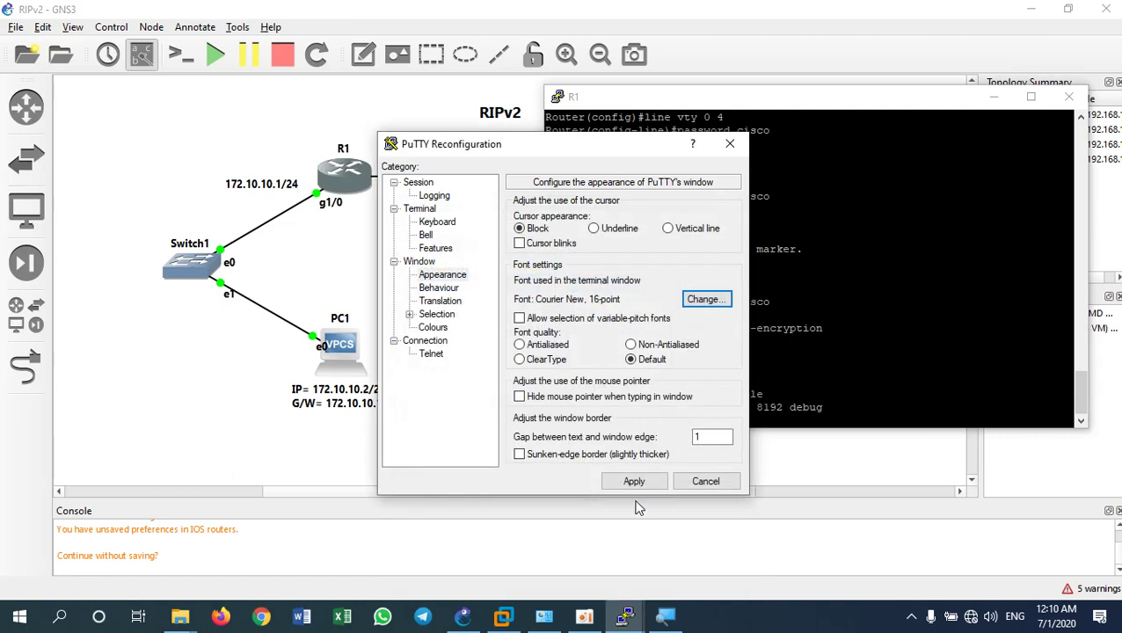
{"action": "left_click", "coordinate": [635, 481]}
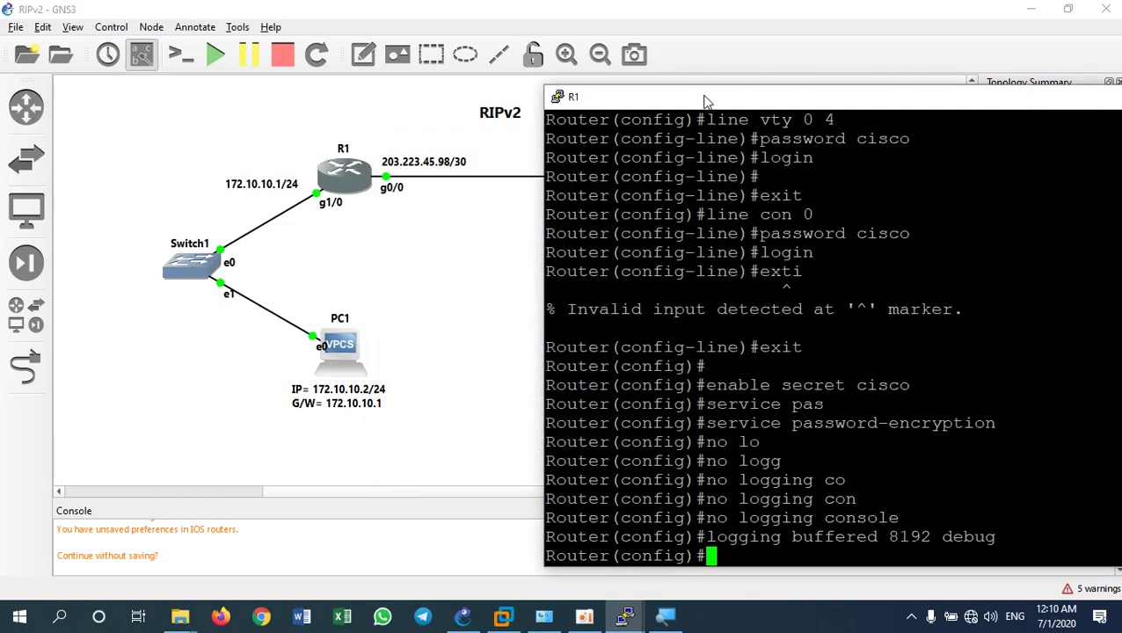
{"action": "left_click_drag", "start_coordinate": [709, 101], "coordinate": [664, 32]}
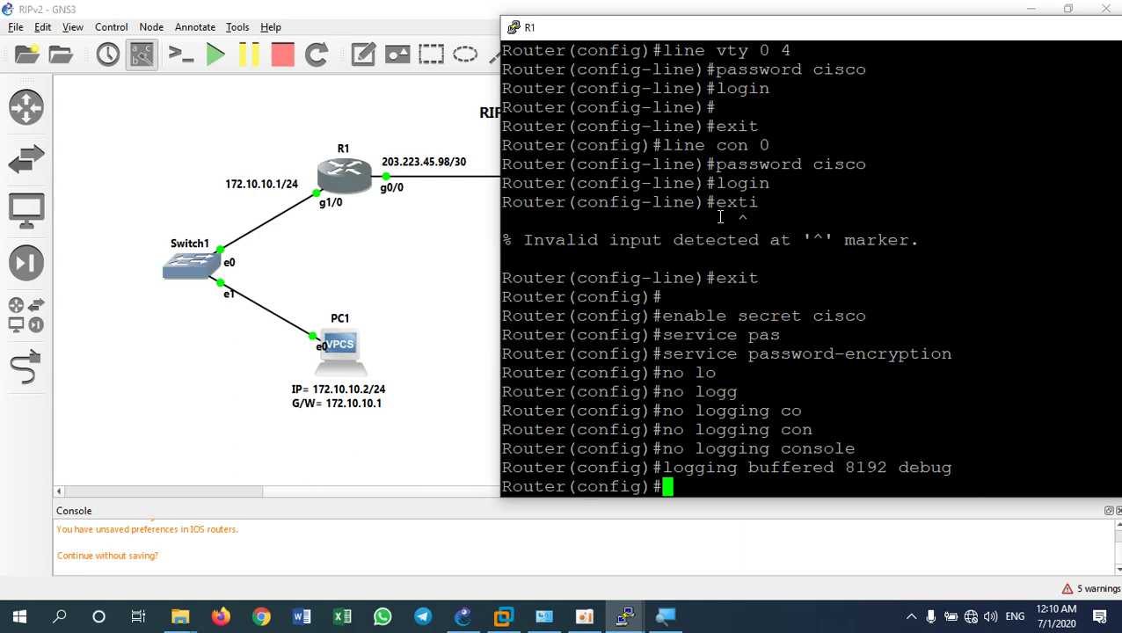
Assign 203.223.45.98 255.255.255.252 to R1's g0/0 and enable it with no shut
{"action": "type", "text": "int g0/0"}
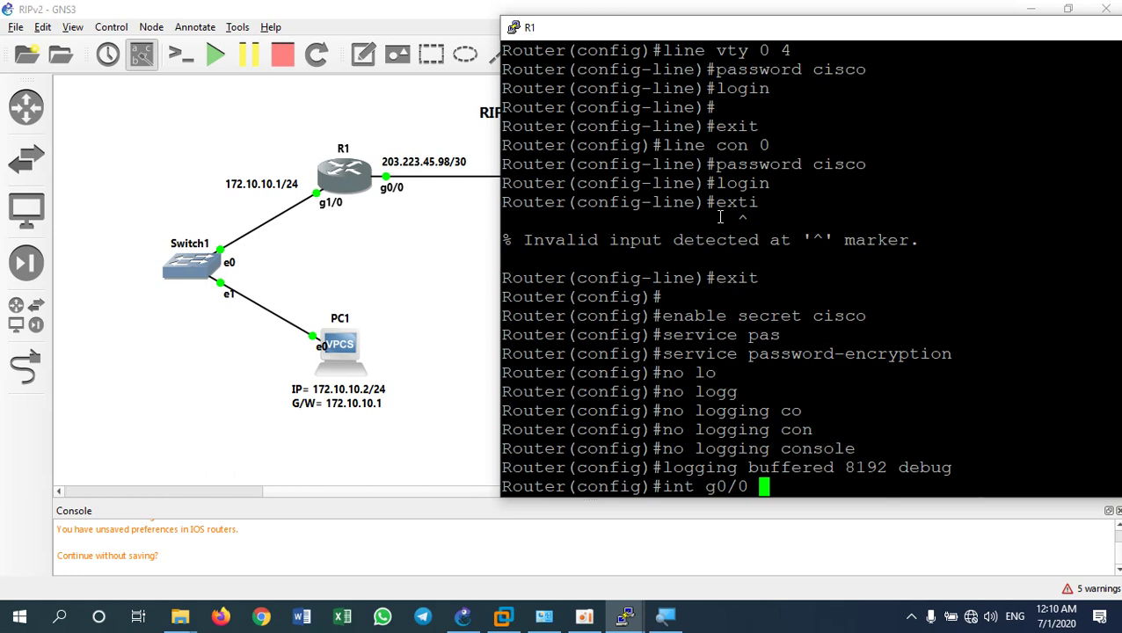
{"action": "key", "text": "Return"}
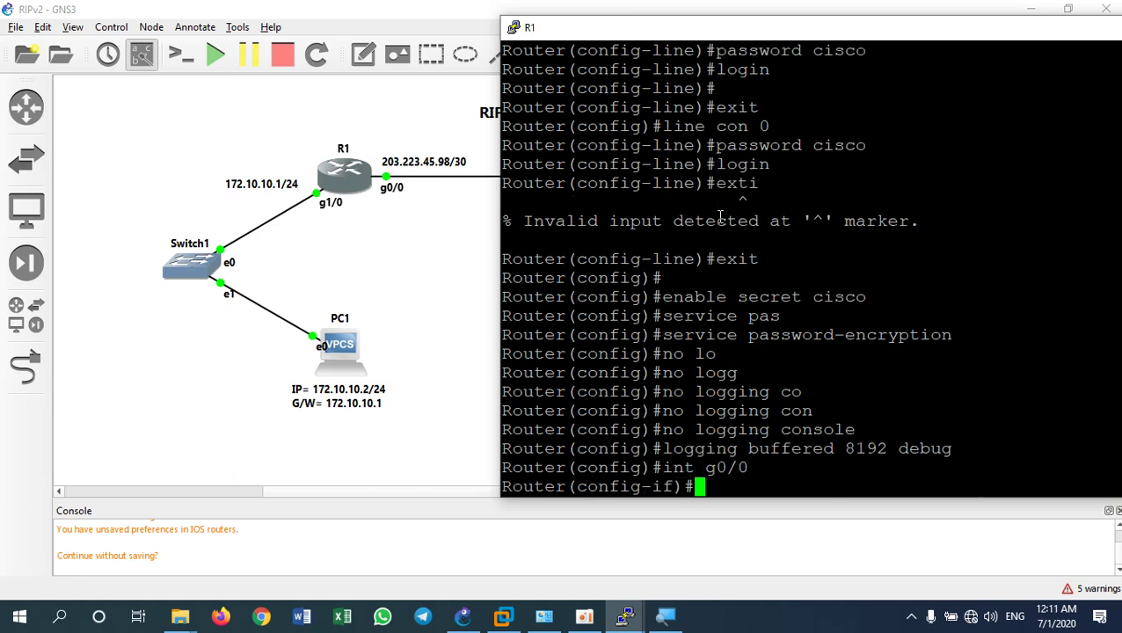
{"action": "type", "text": "ip a"}
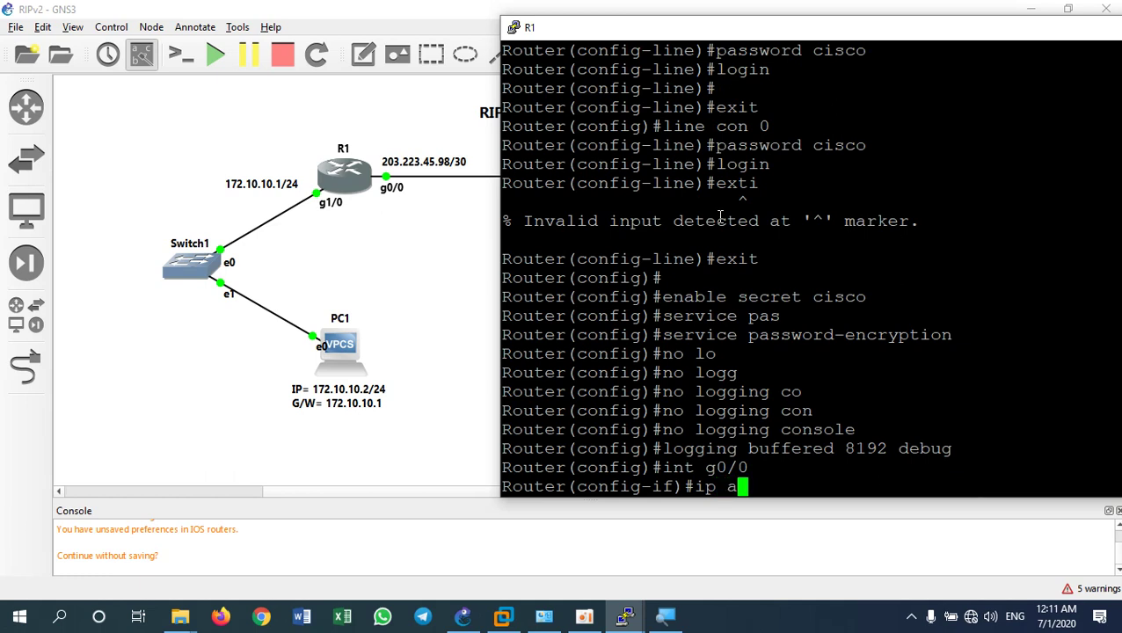
{"action": "type", "text": "dd 203."}
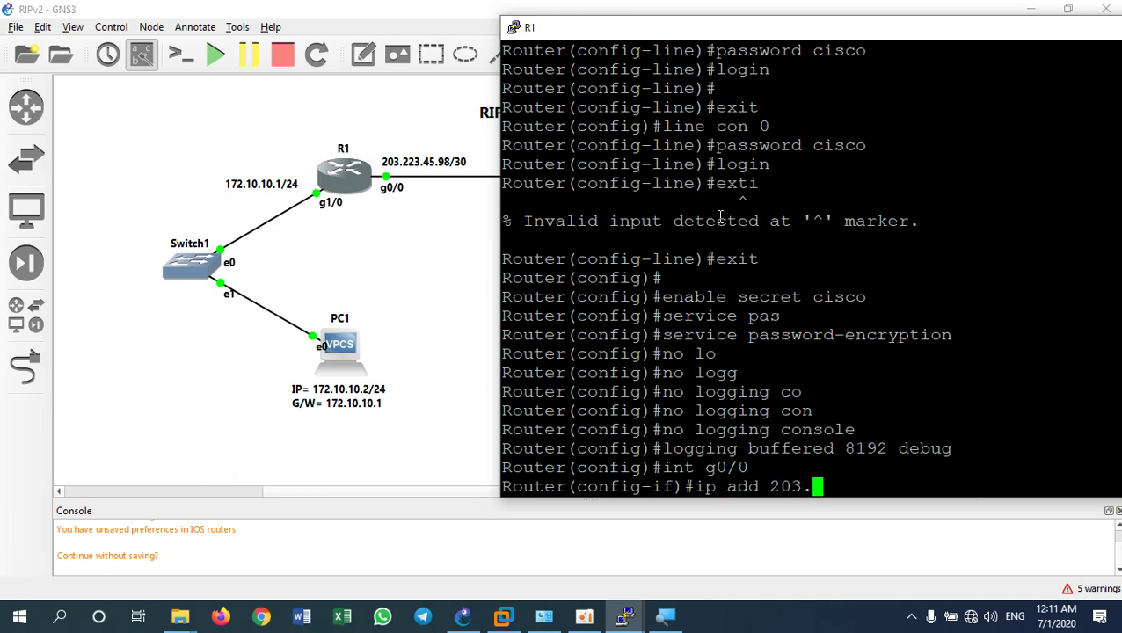
{"action": "type", "text": "223.4"}
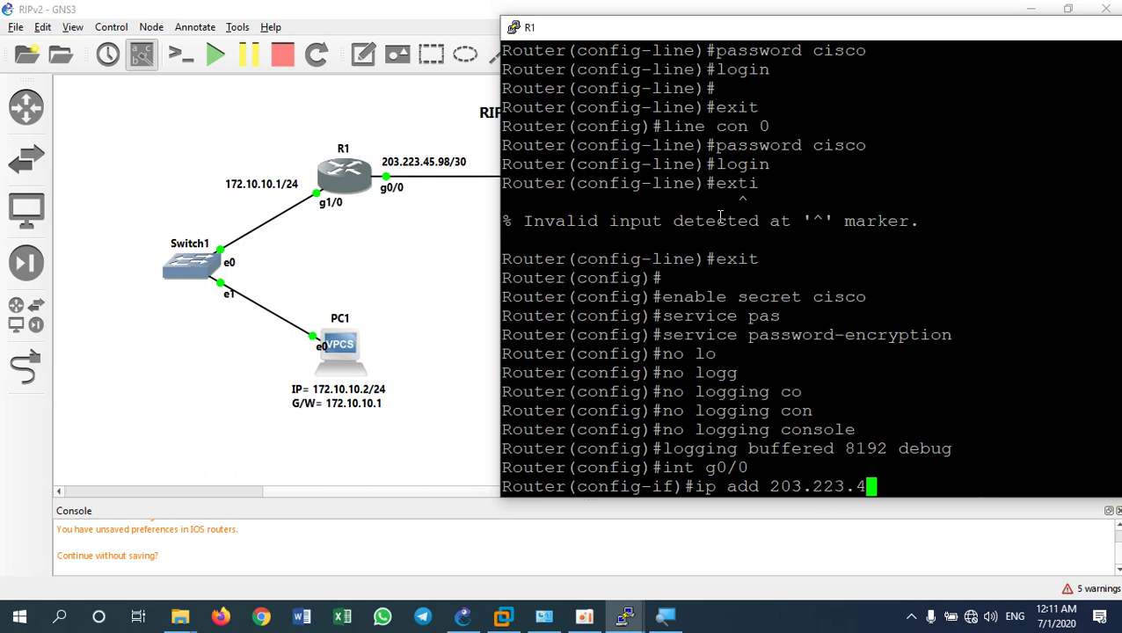
{"action": "type", "text": "5.98 "}
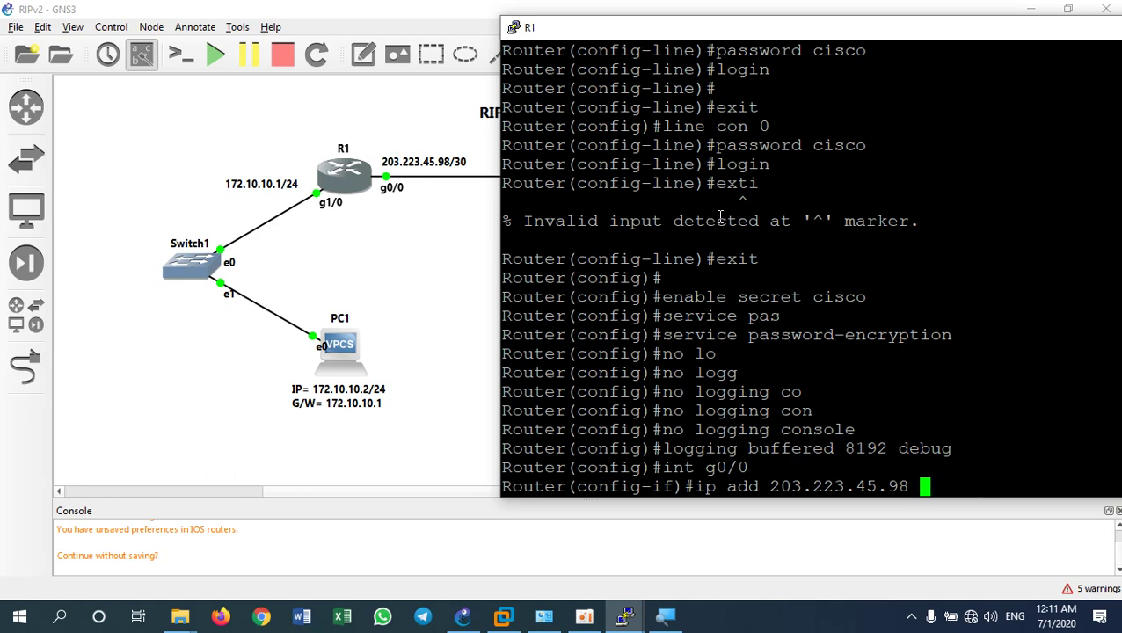
{"action": "type", "text": "25.255.2"}
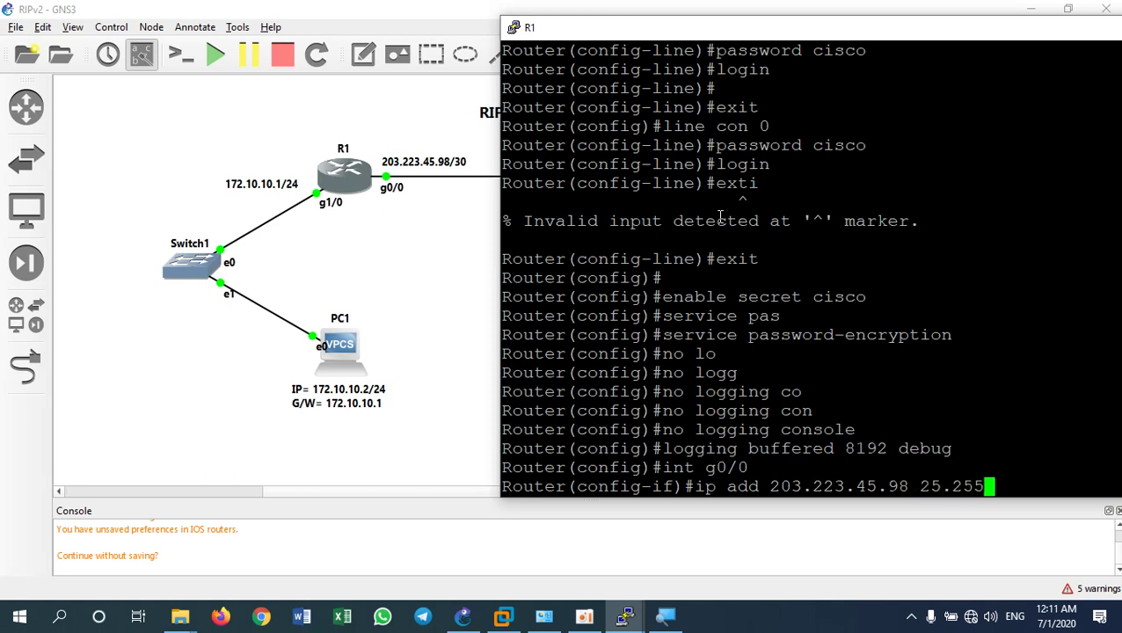
{"action": "key", "text": "BackSpace"}
{"action": "key", "text": "BackSpace"}
{"action": "key", "text": "BackSpace"}
{"action": "key", "text": "BackSpace"}
{"action": "key", "text": "BackSpace"}
{"action": "key", "text": "BackSpace"}
{"action": "key", "text": "BackSpace"}
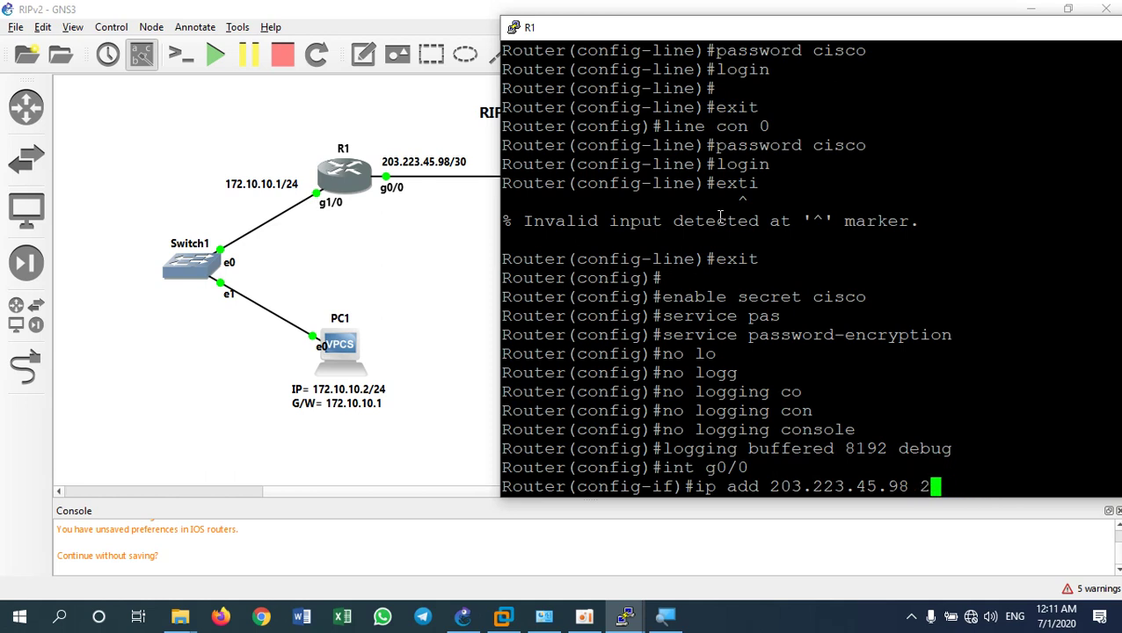
{"action": "type", "text": "55.2"}
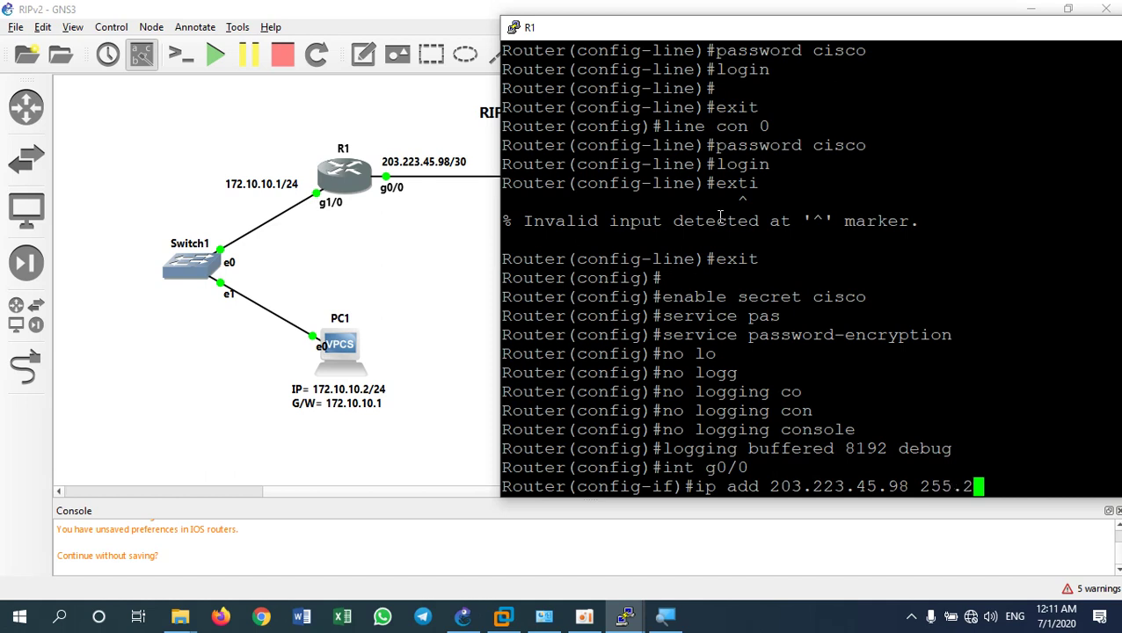
{"action": "type", "text": "55.255.25"}
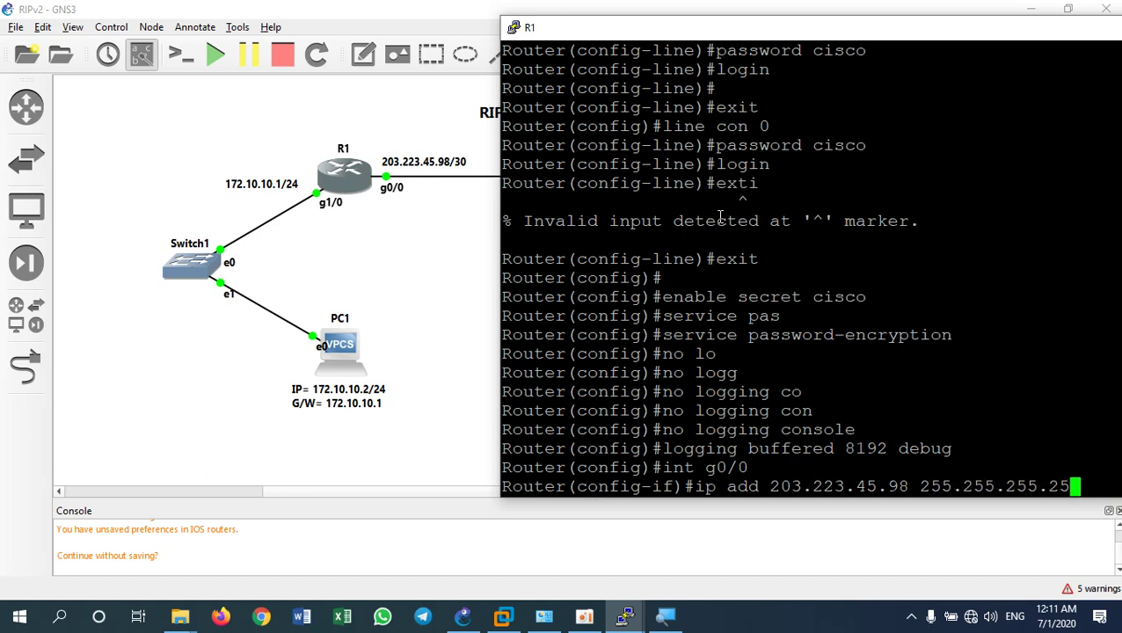
{"action": "type", "text": "2"}
{"action": "key", "text": "Return"}
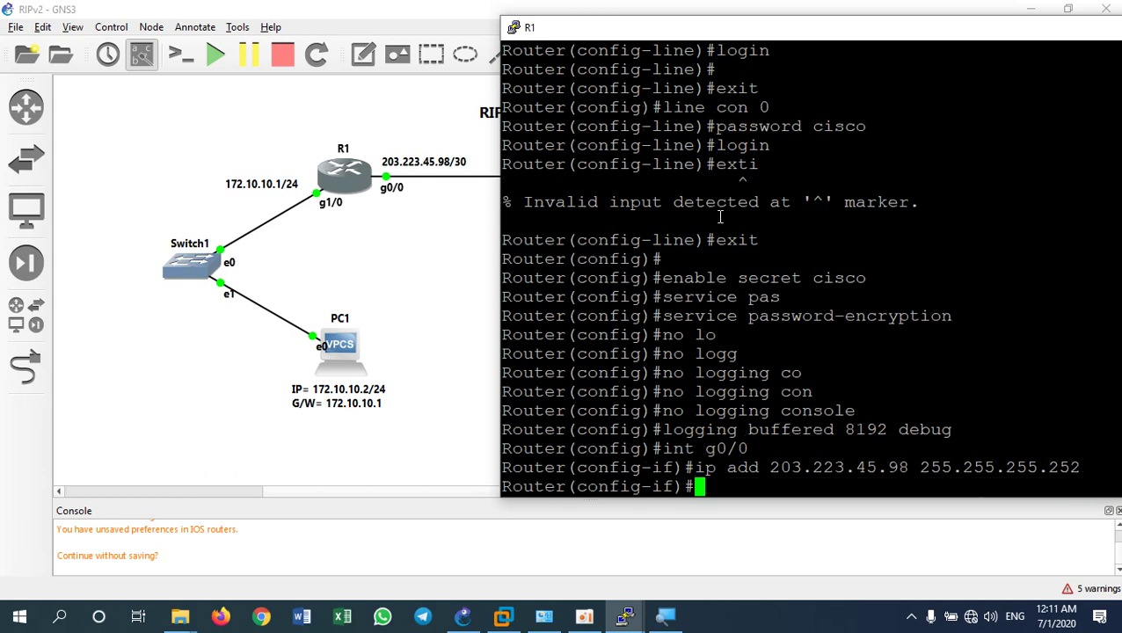
{"action": "type", "text": "no shut"}
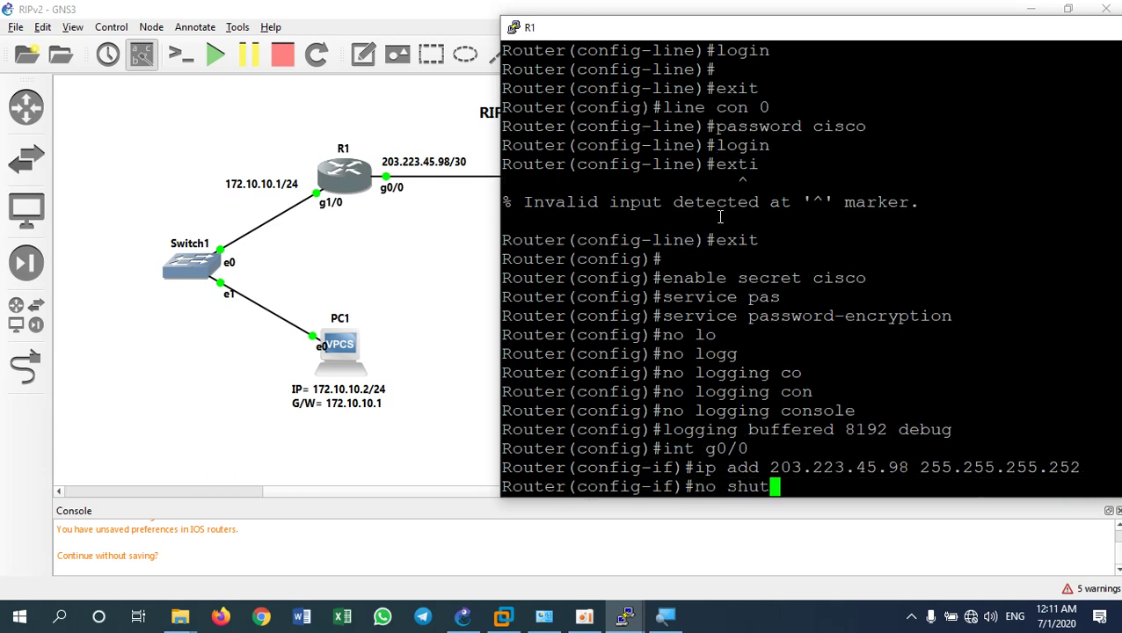
{"action": "key", "text": "Return"}
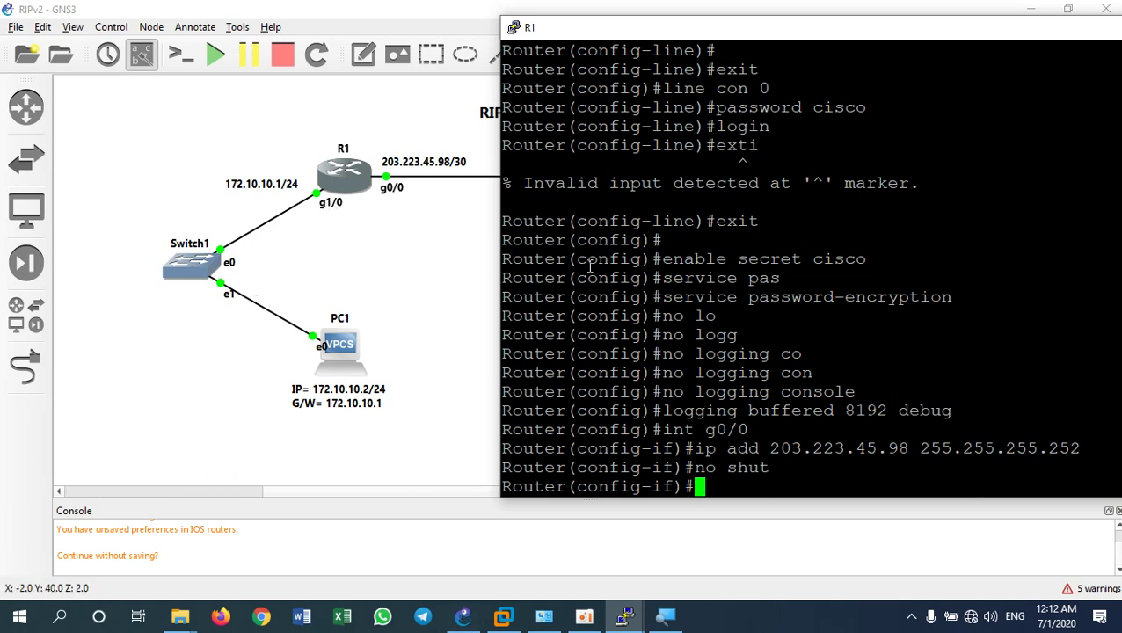
Assign 172.10.10.1 255.255.255.0 to R1's g1/0, enable it, and exit interface mode
{"action": "type", "text": "int "}
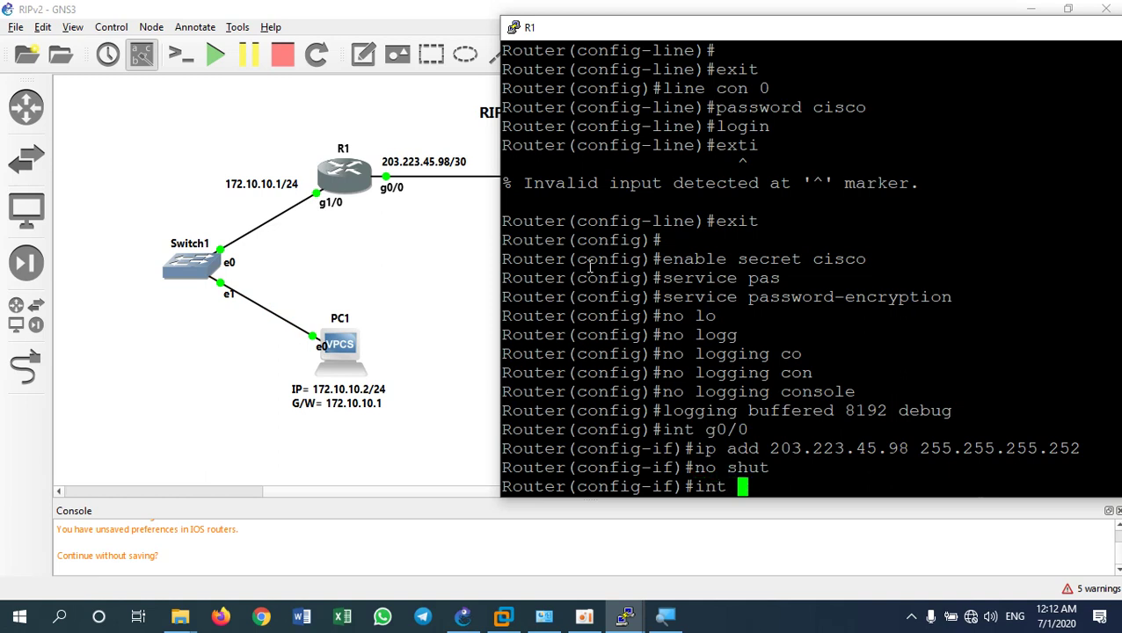
{"action": "type", "text": "g1/0"}
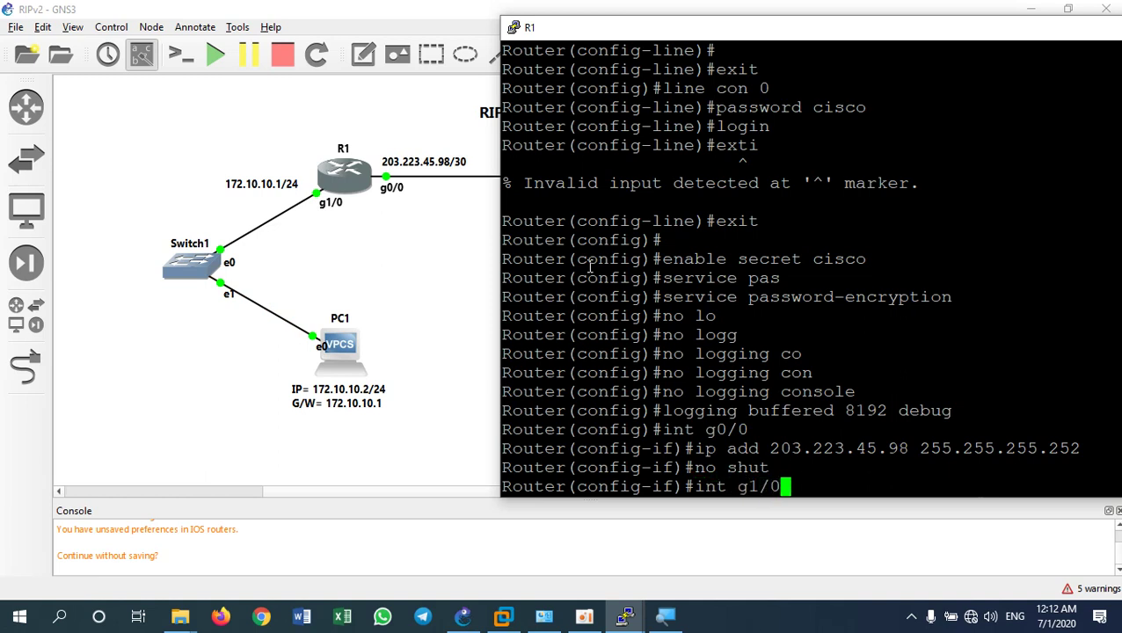
{"action": "key", "text": "Return"}
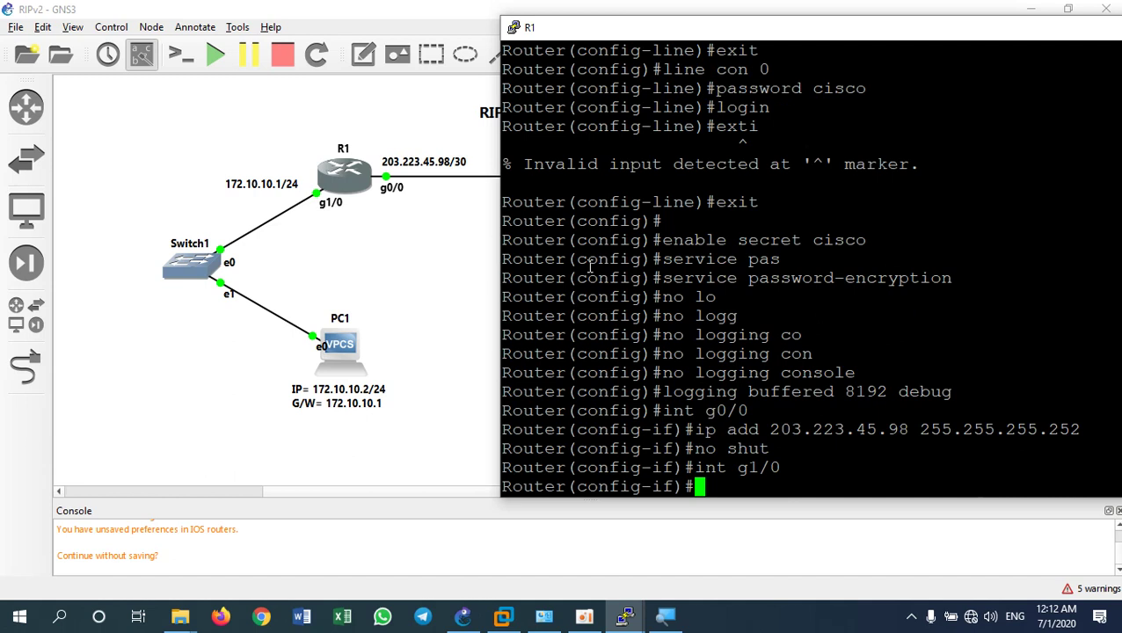
{"action": "type", "text": "ip ad"}
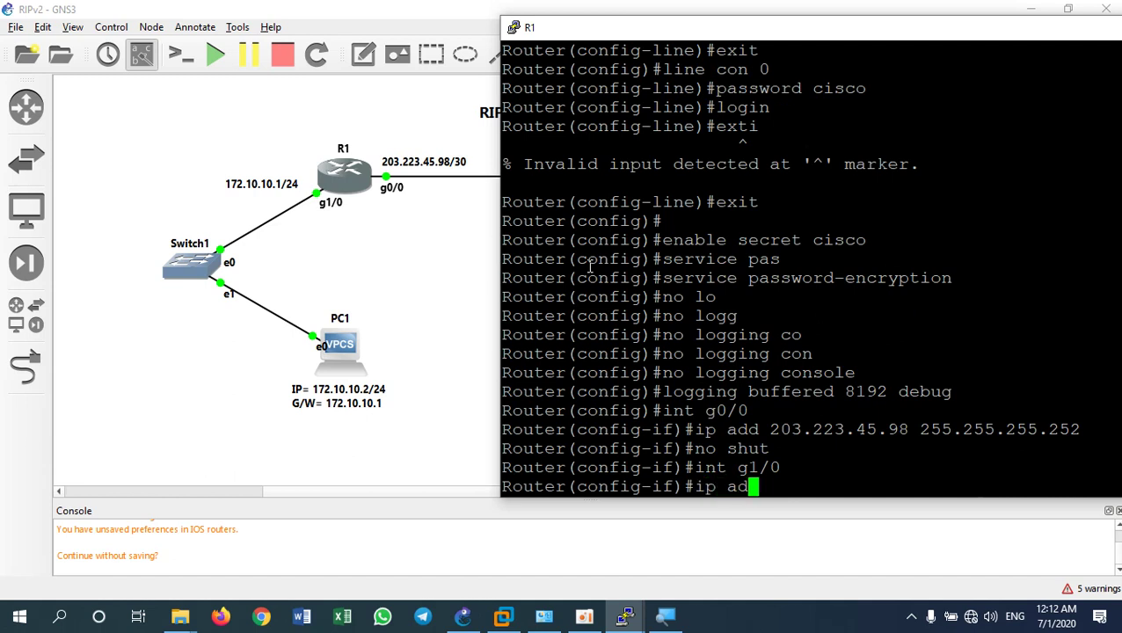
{"action": "type", "text": "d 17"}
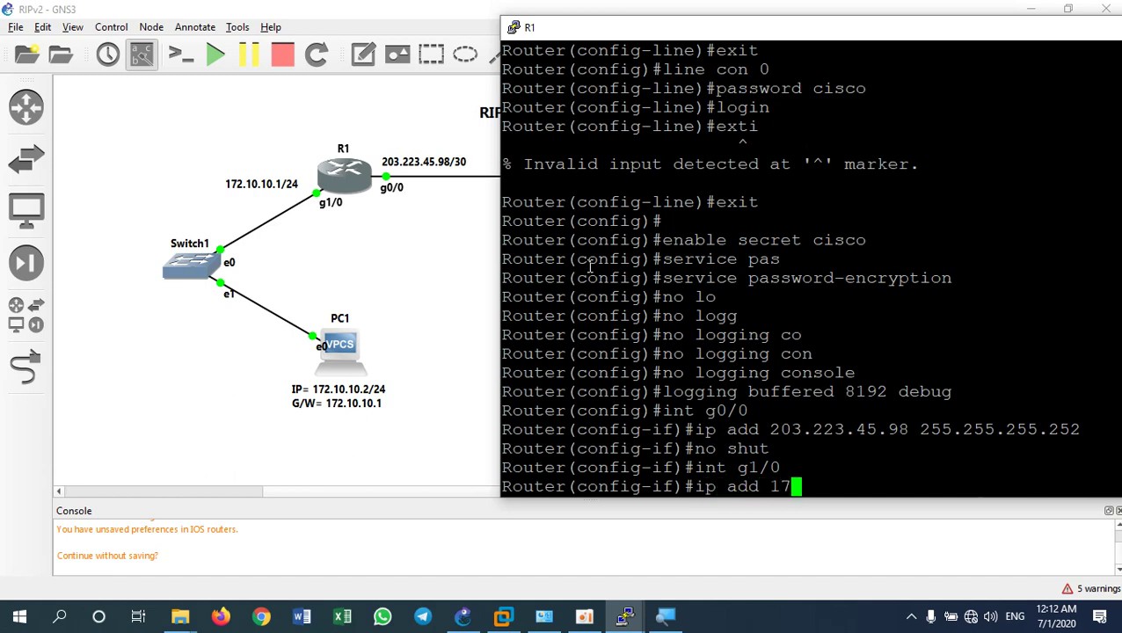
{"action": "type", "text": "2.10"}
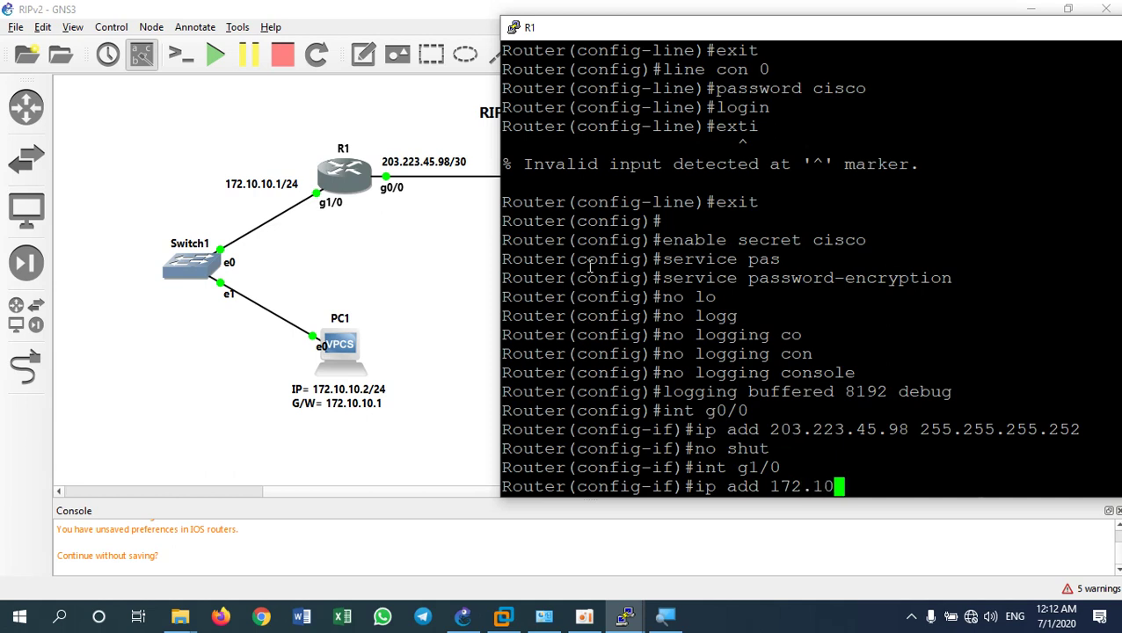
{"action": "type", "text": ".10.1"}
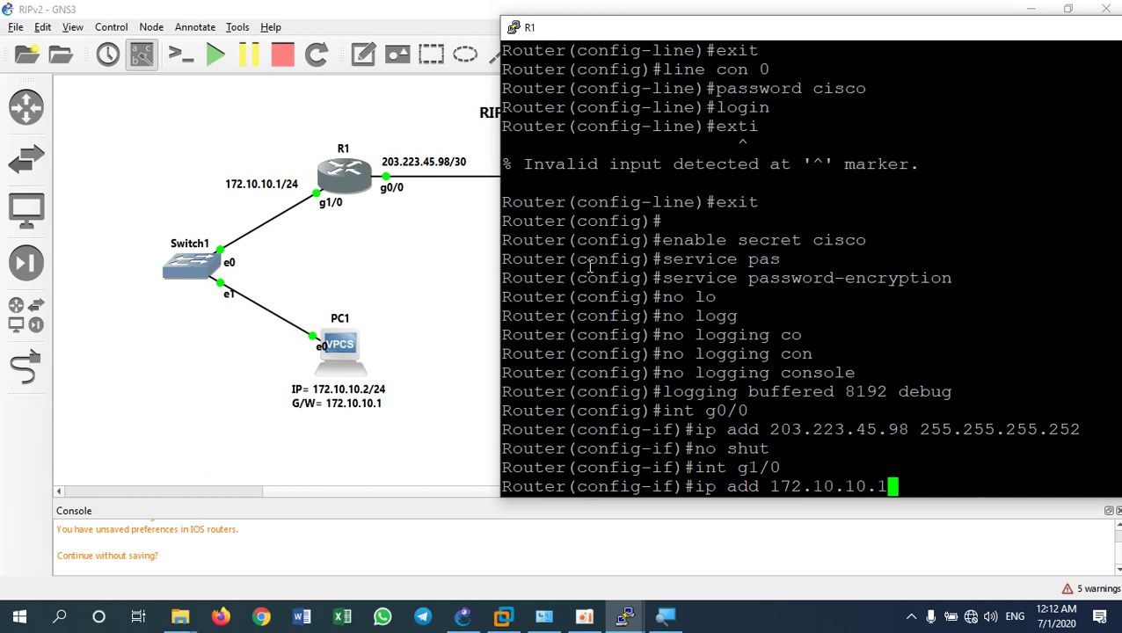
{"action": "type", "text": " 255."}
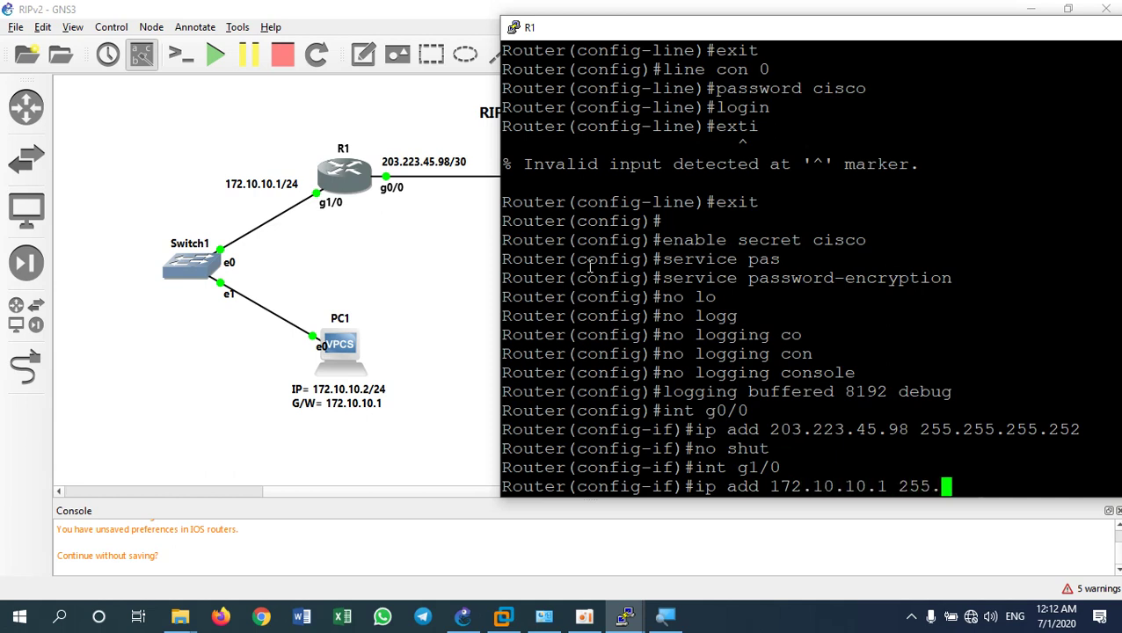
{"action": "type", "text": "255.255.0"}
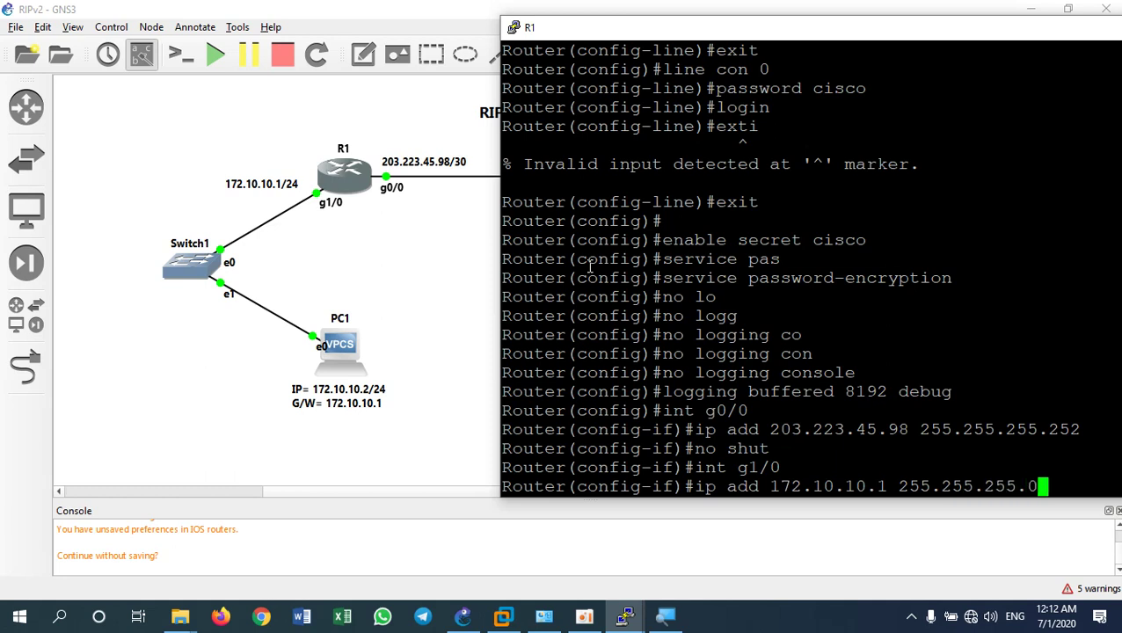
{"action": "key", "text": "Return"}
{"action": "type", "text": "no shut"}
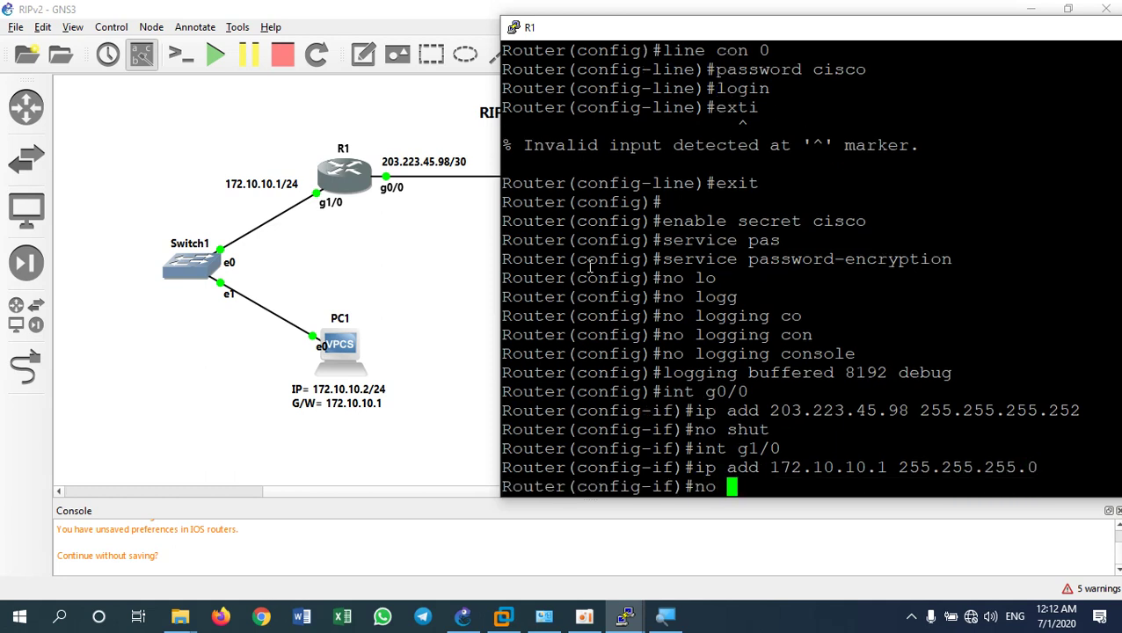
{"action": "key", "text": "Return"}
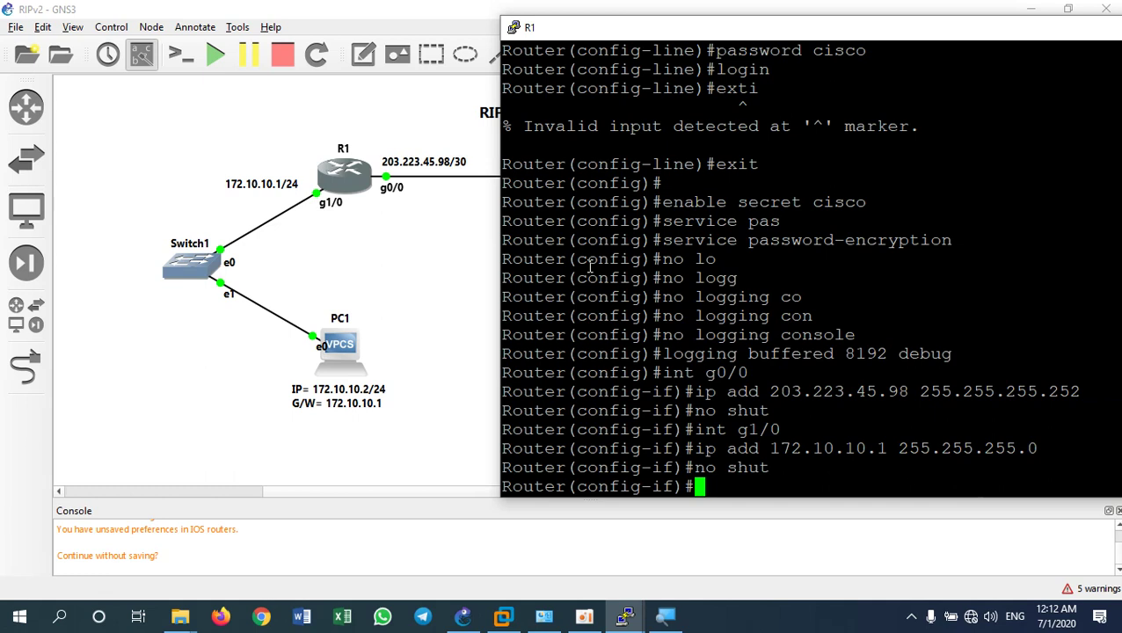
{"action": "type", "text": "exit"}
{"action": "key", "text": "Return"}
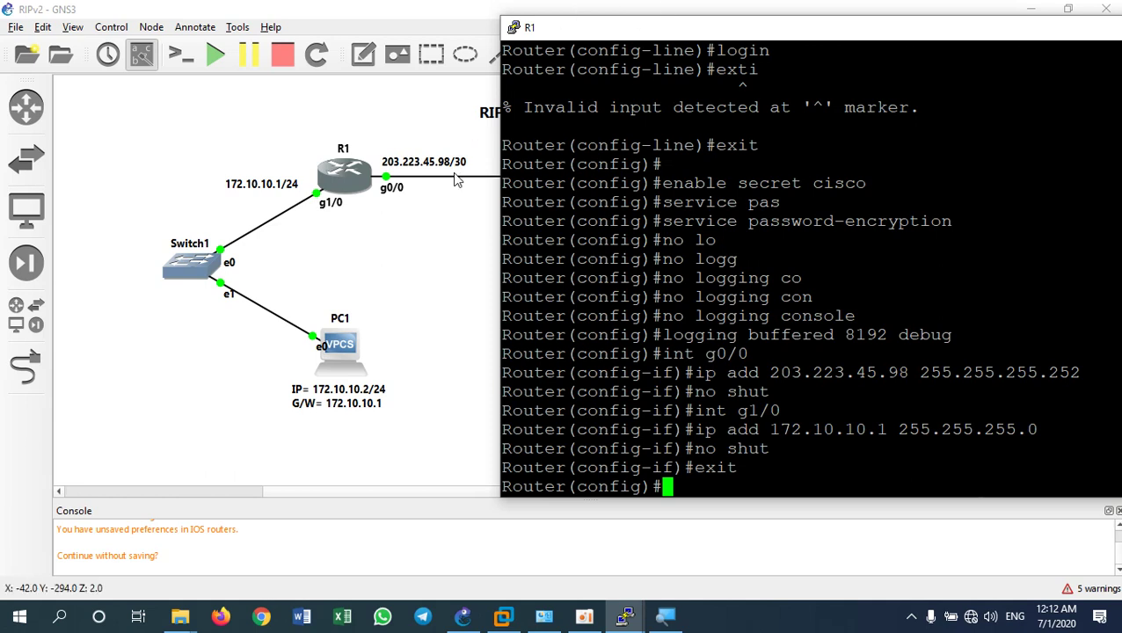
{"action": "left_click", "coordinate": [416, 290]}
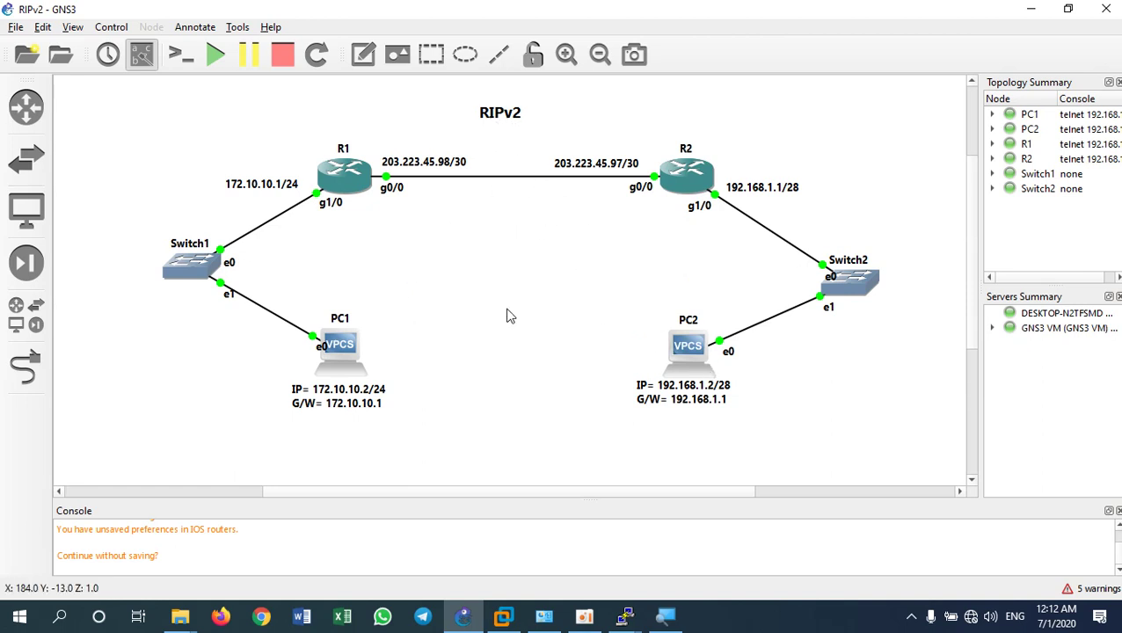
{"action": "left_click", "coordinate": [626, 618]}
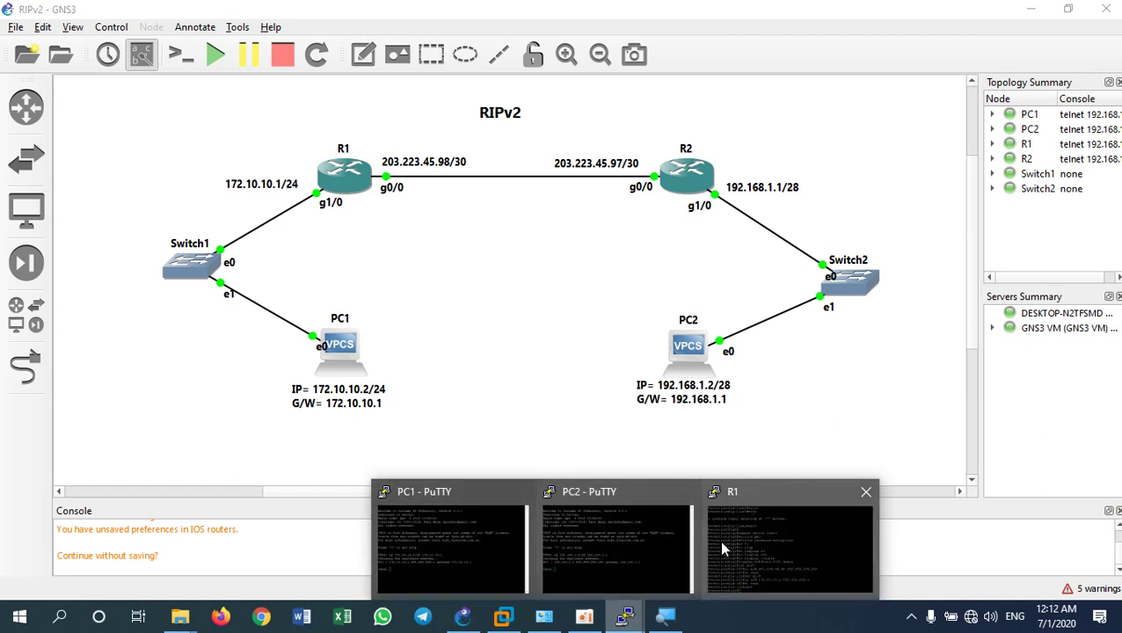
{"action": "left_click", "coordinate": [760, 512]}
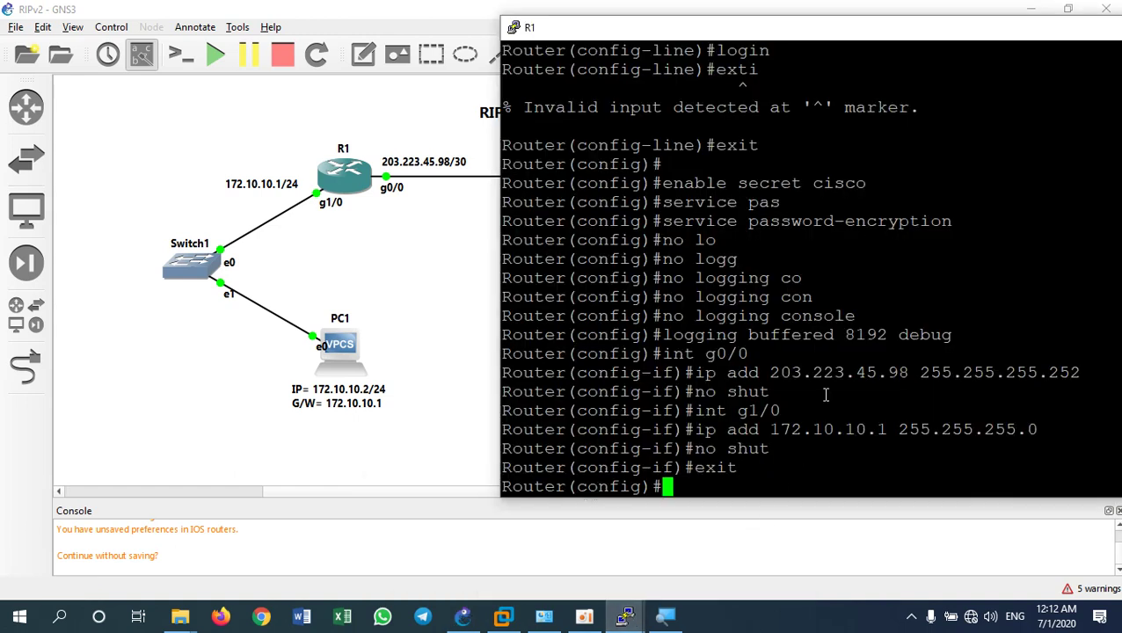
Start 'router rip' with version 2 on R1, then check the topology and return
{"action": "type", "text": "route"}
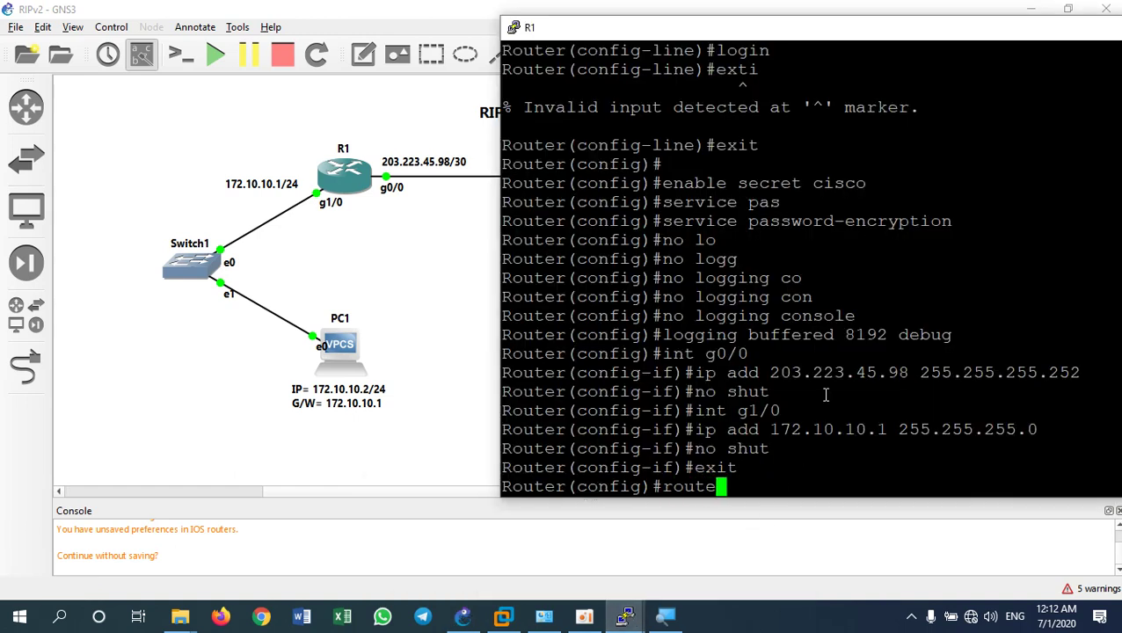
{"action": "type", "text": "r rip"}
{"action": "key", "text": "Return"}
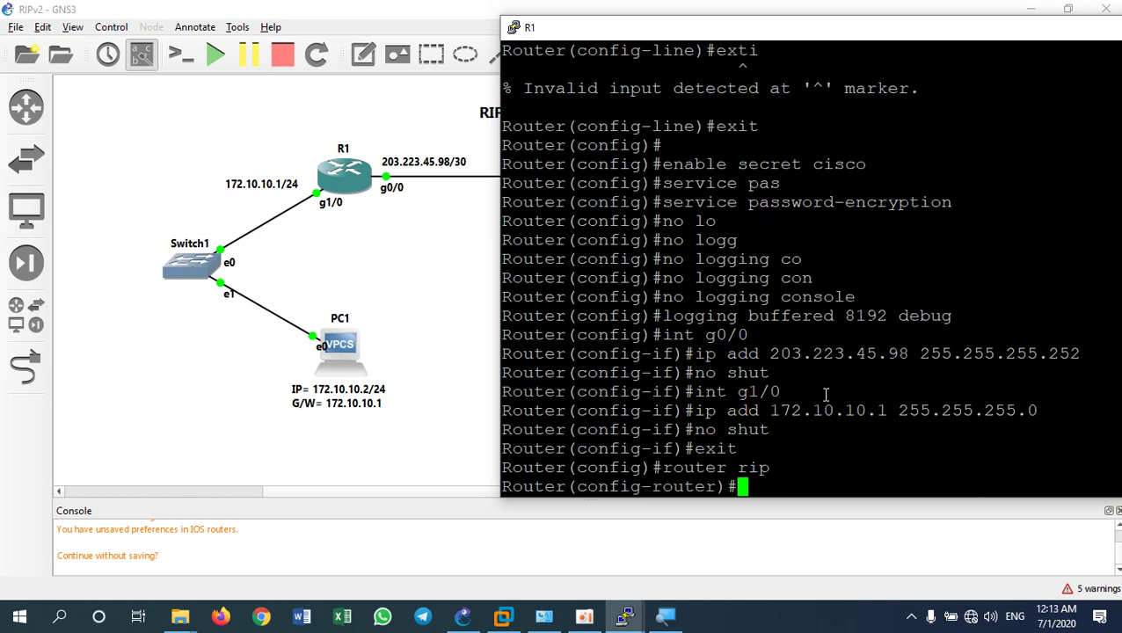
{"action": "type", "text": "versio"}
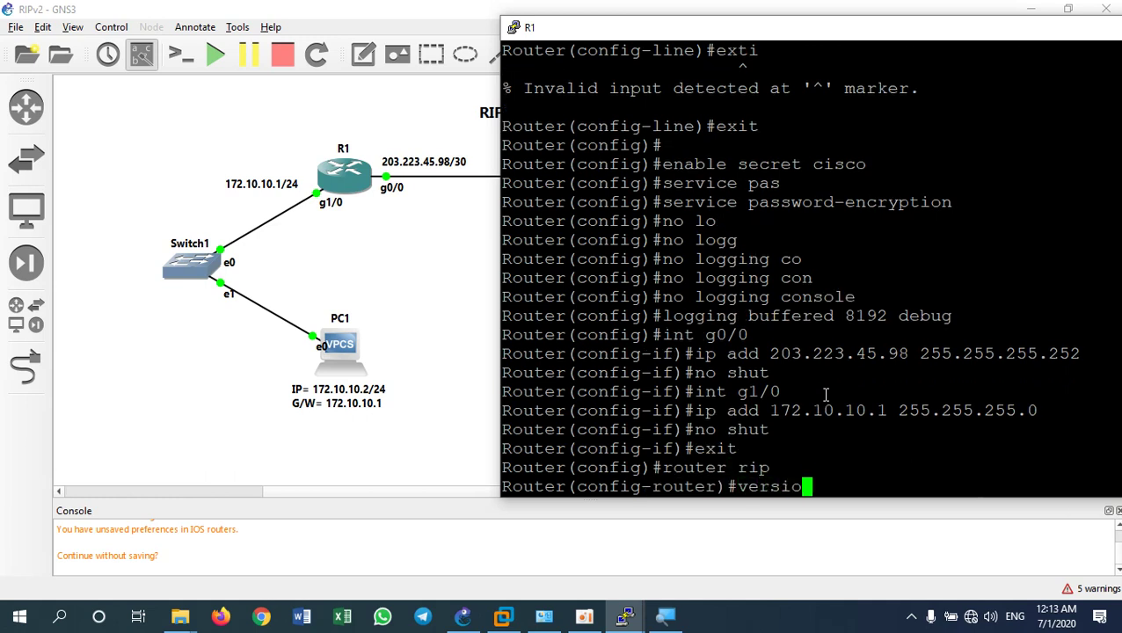
{"action": "type", "text": "n 2"}
{"action": "key", "text": "Return"}
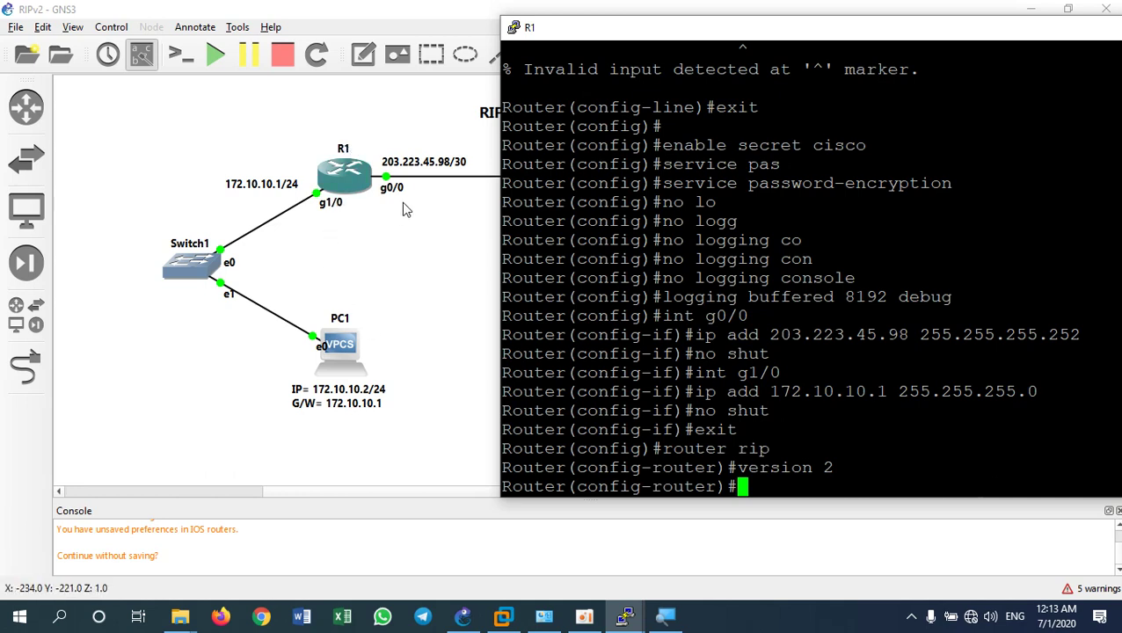
{"action": "left_click", "coordinate": [423, 226]}
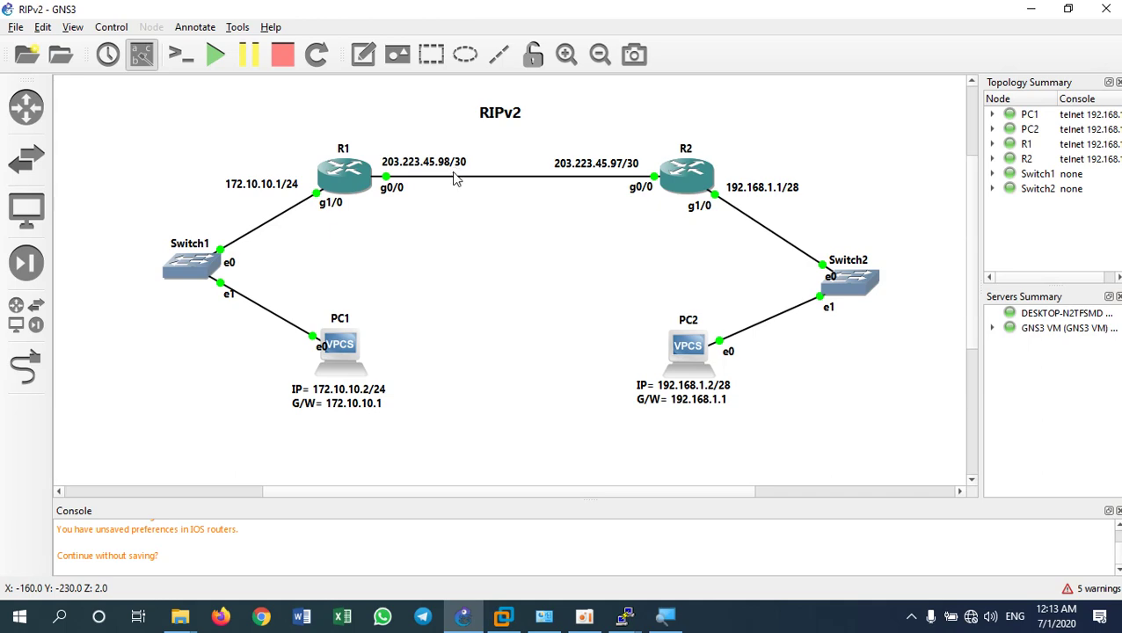
{"action": "key", "text": "alt+Tab"}
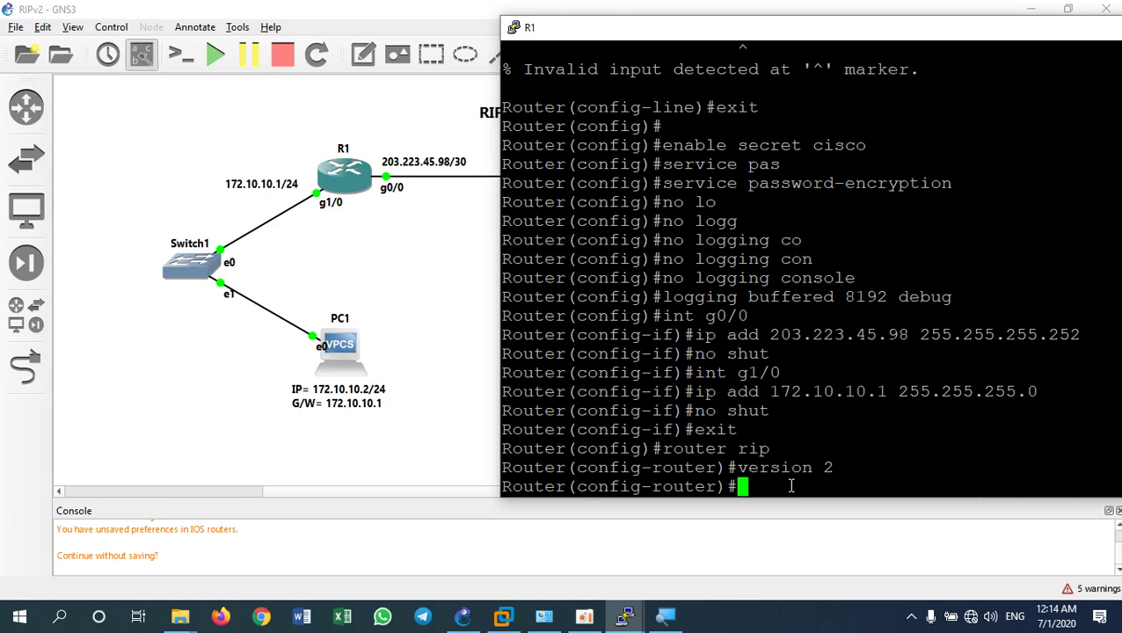
Add RIP networks 172.10.10.0 and 203.223.45.96 on R1 and disable auto-summary
{"action": "type", "text": "netw"}
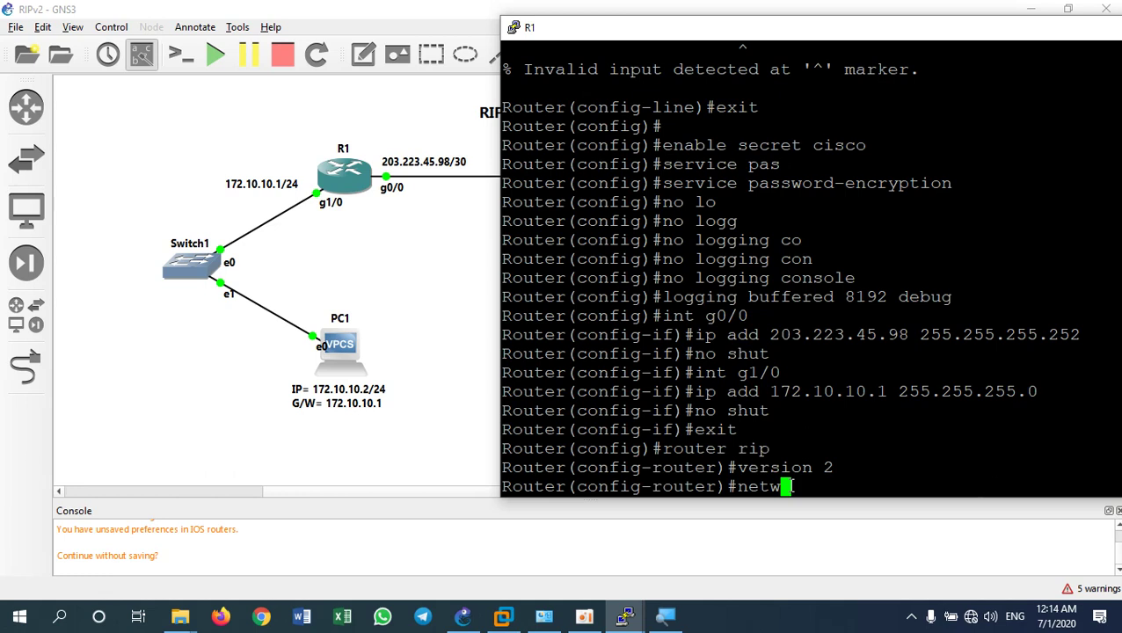
{"action": "type", "text": "ork 1"}
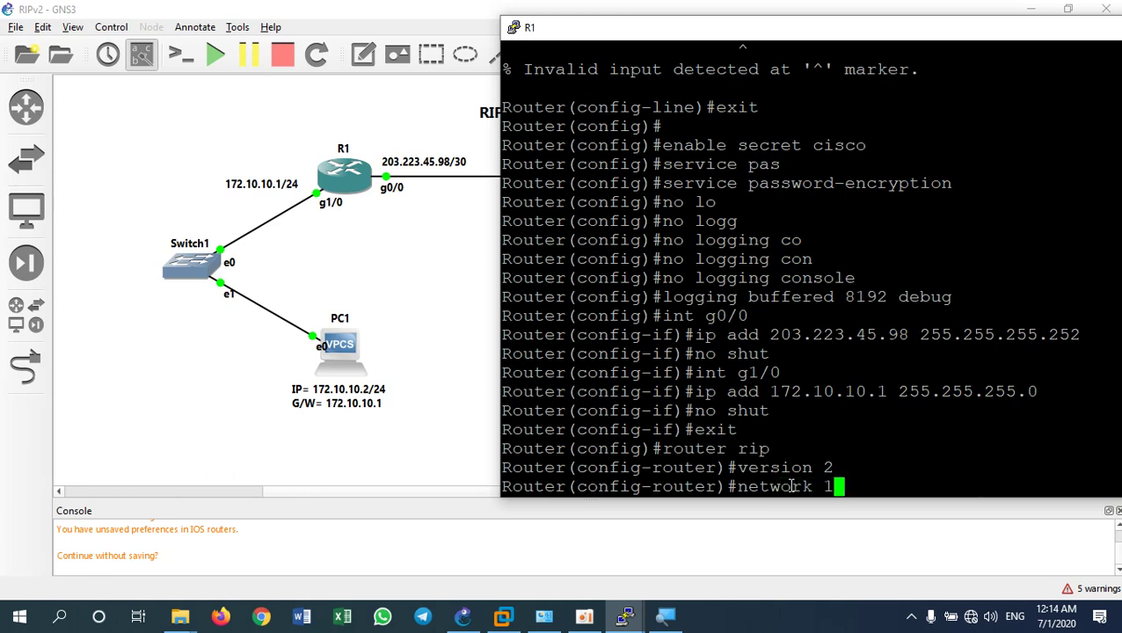
{"action": "type", "text": "72.10.10.1"}
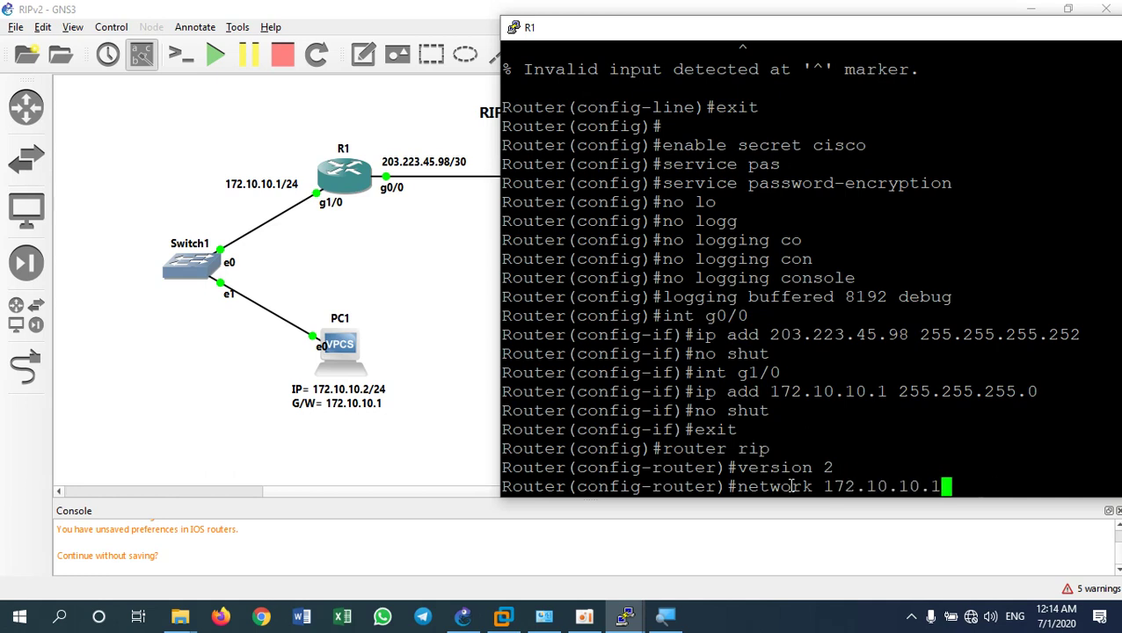
{"action": "key", "text": "BackSpace"}
{"action": "type", "text": "0.0"}
{"action": "key", "text": "Return"}
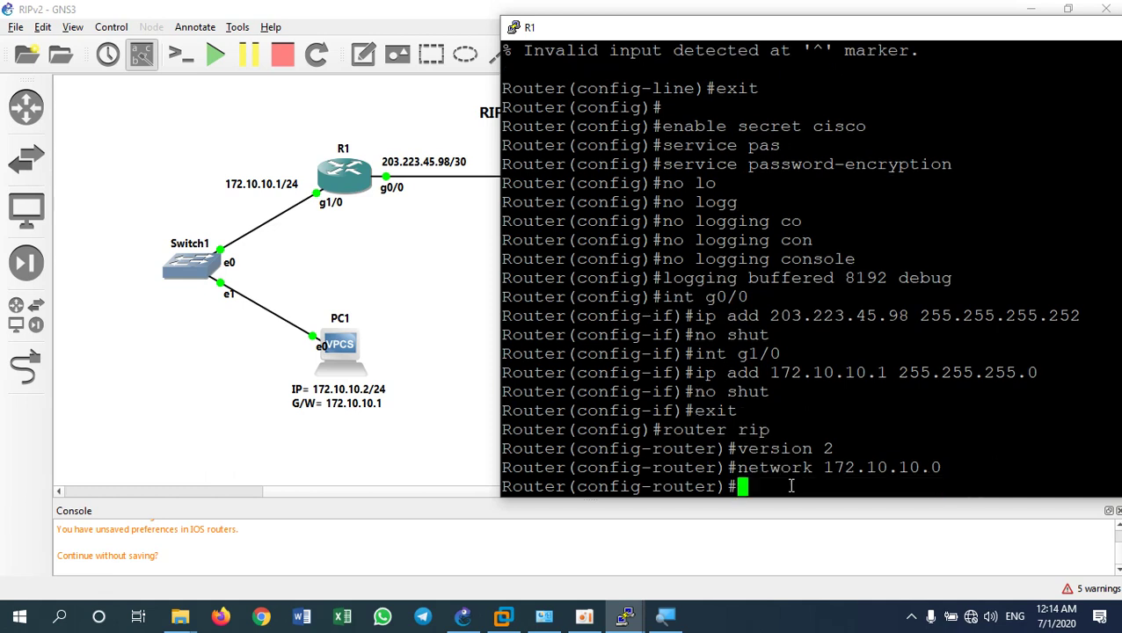
{"action": "type", "text": "networkk"}
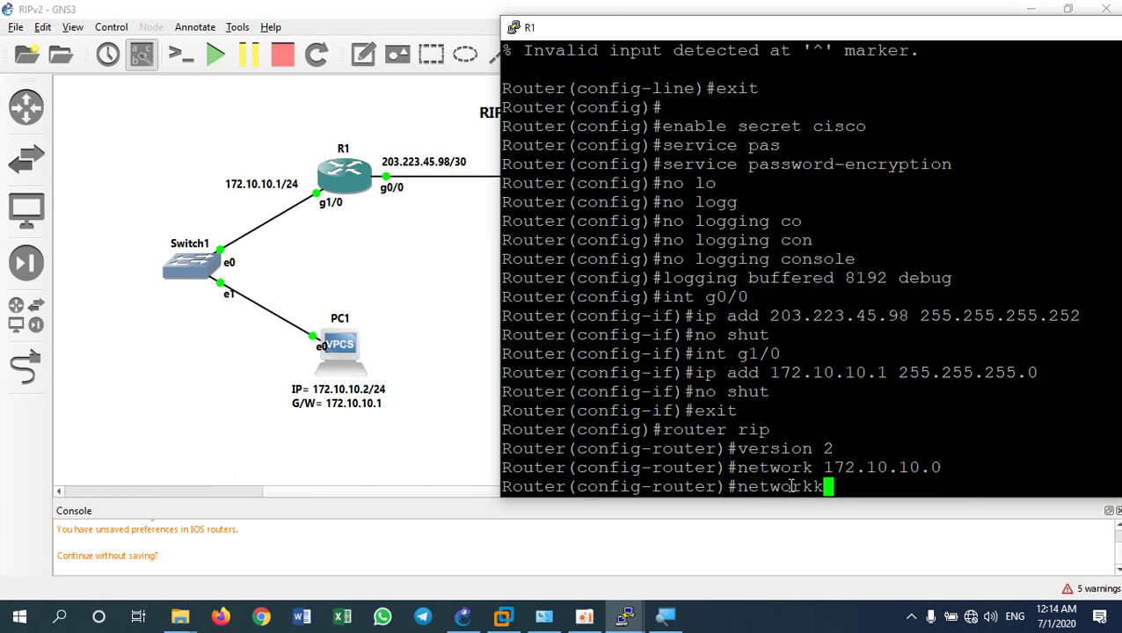
{"action": "key", "text": "BackSpace"}
{"action": "type", "text": "203.223"}
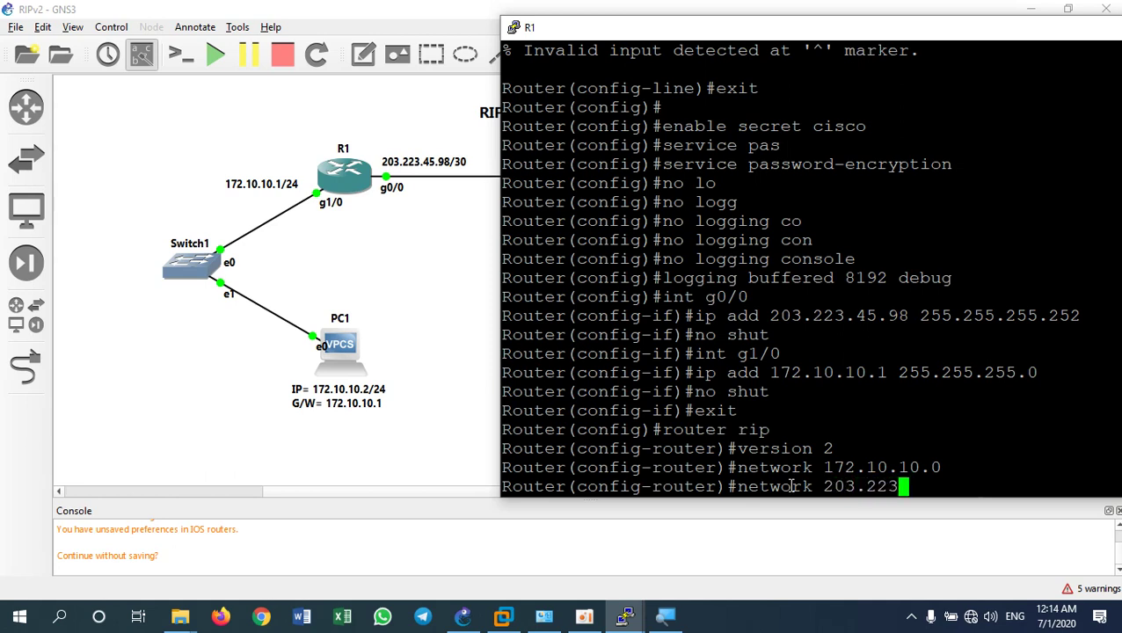
{"action": "type", "text": ".45."}
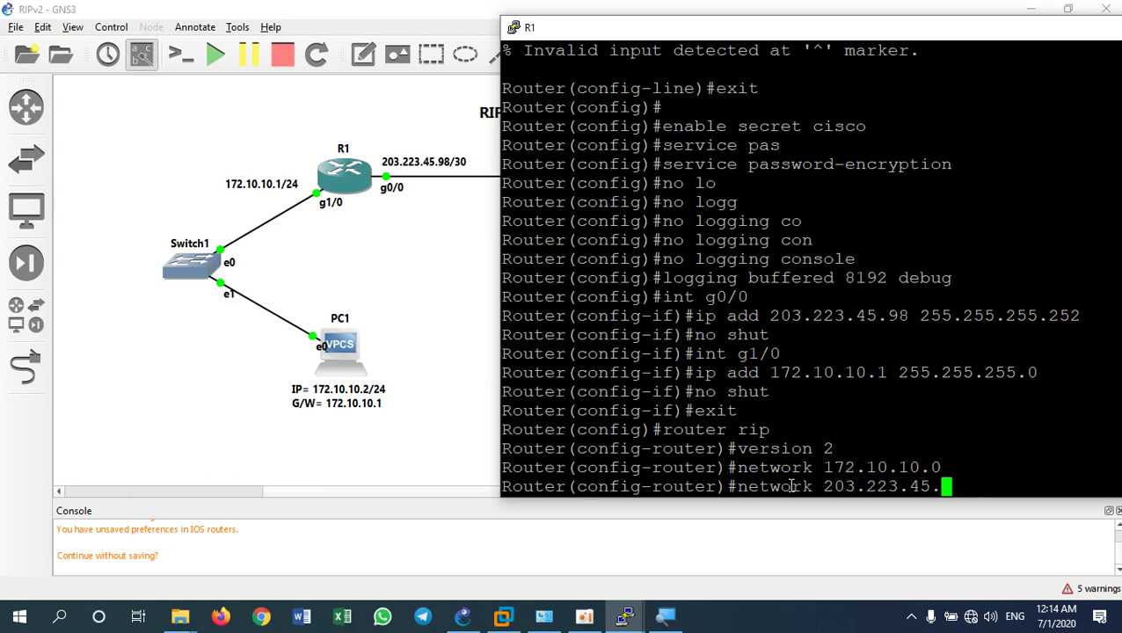
{"action": "type", "text": "96"}
{"action": "key", "text": "Return"}
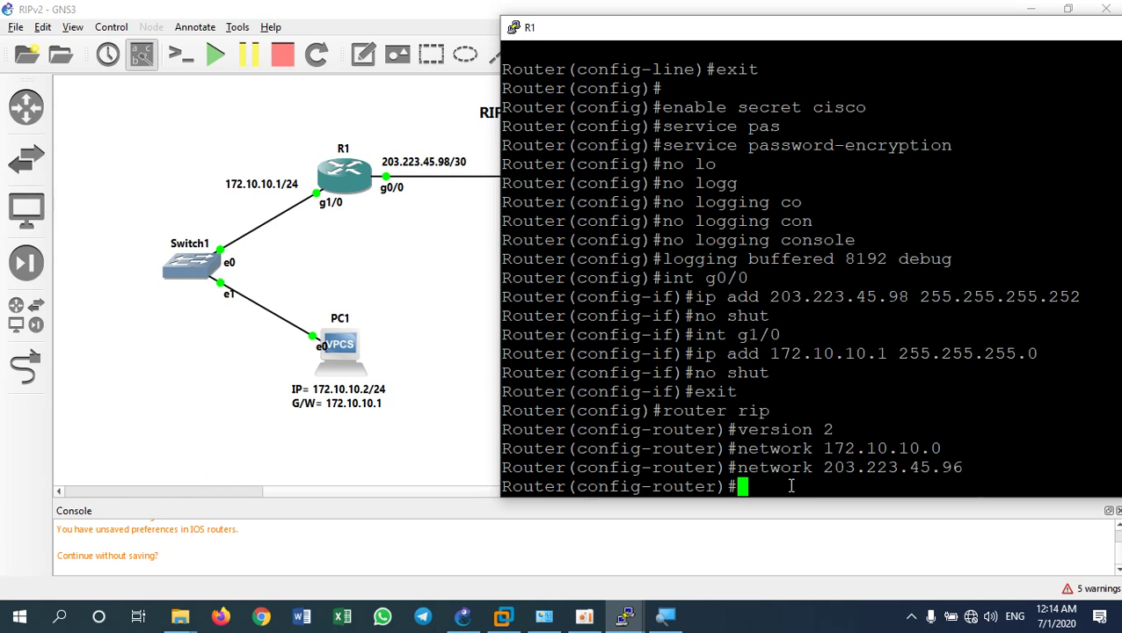
{"action": "type", "text": "no a"}
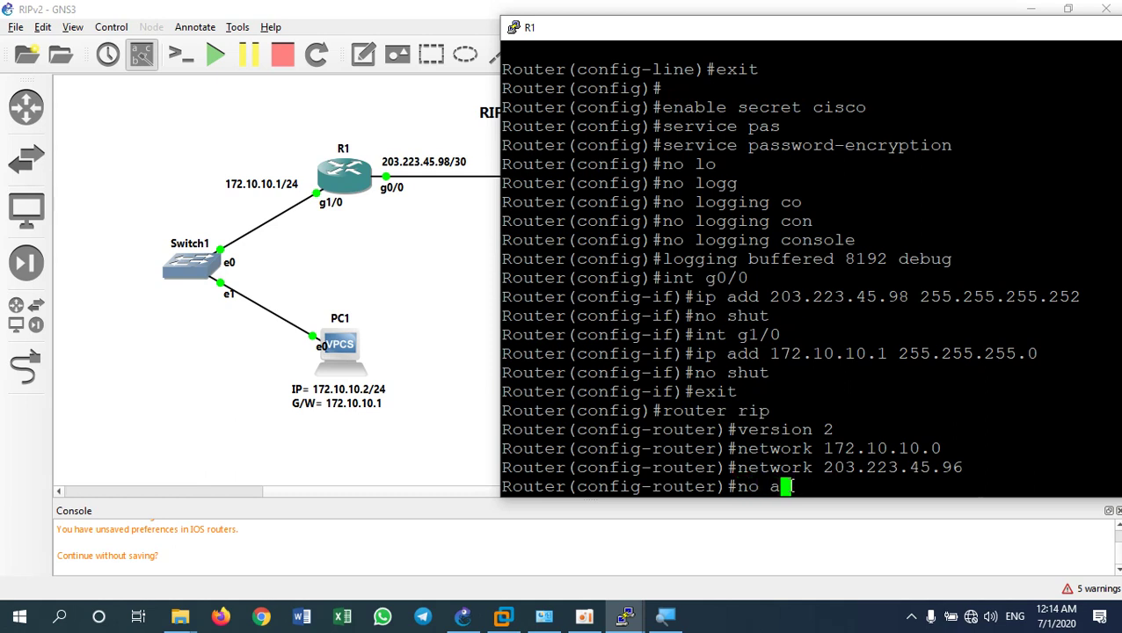
{"action": "type", "text": "uto"}
{"action": "key", "text": "Tab"}
{"action": "key", "text": "Return"}
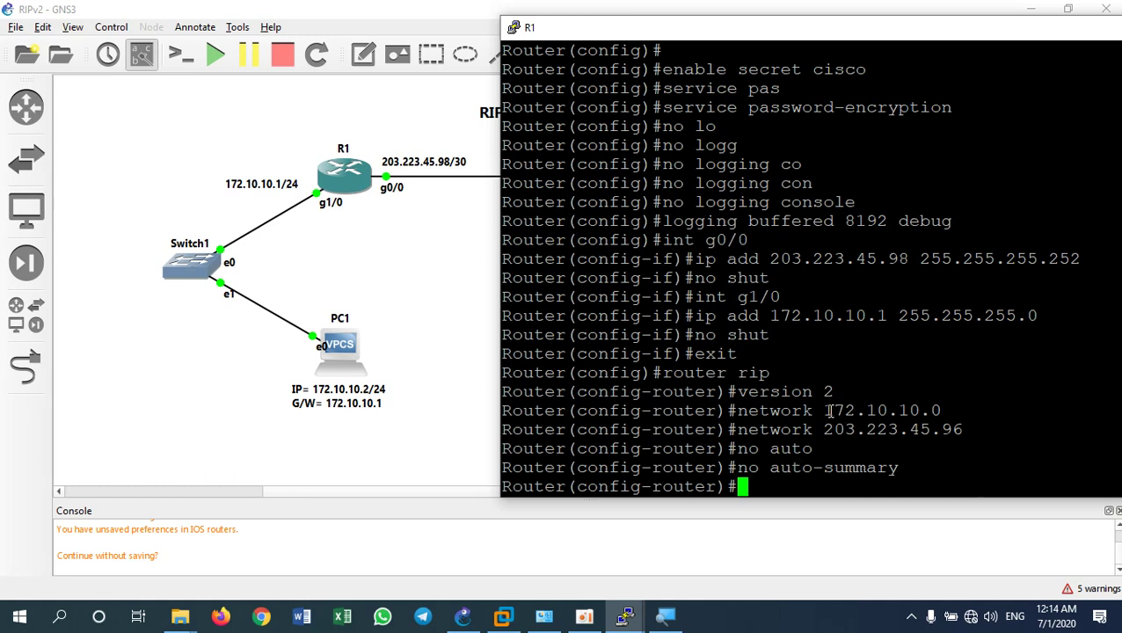
{"action": "left_click_drag", "start_coordinate": [824, 411], "coordinate": [961, 429]}
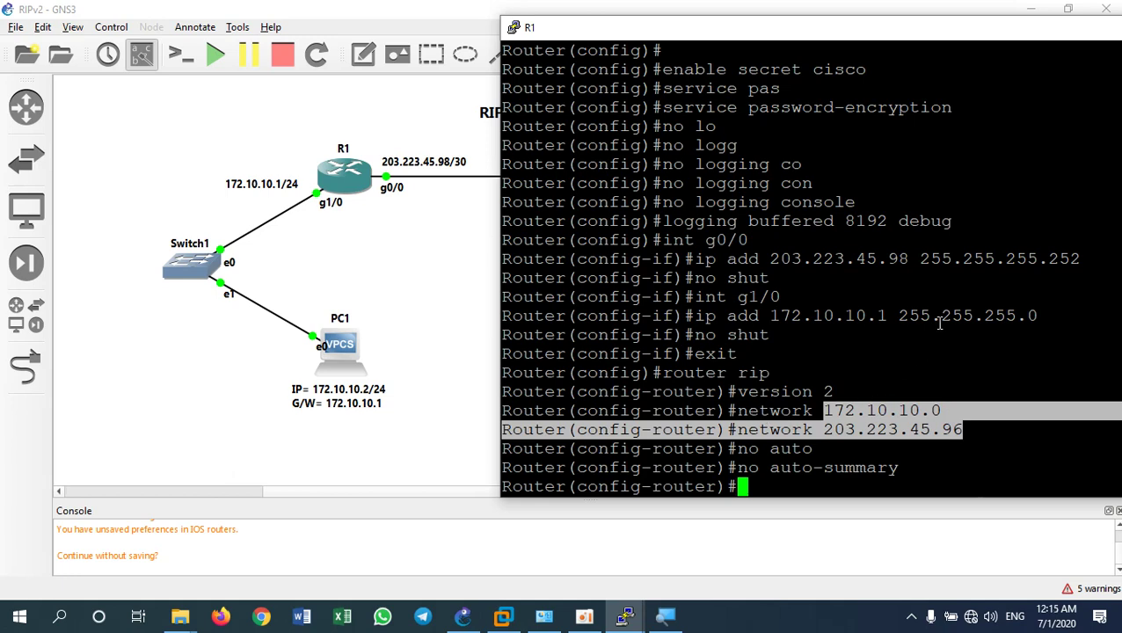
{"action": "left_click_drag", "start_coordinate": [759, 259], "coordinate": [1082, 259]}
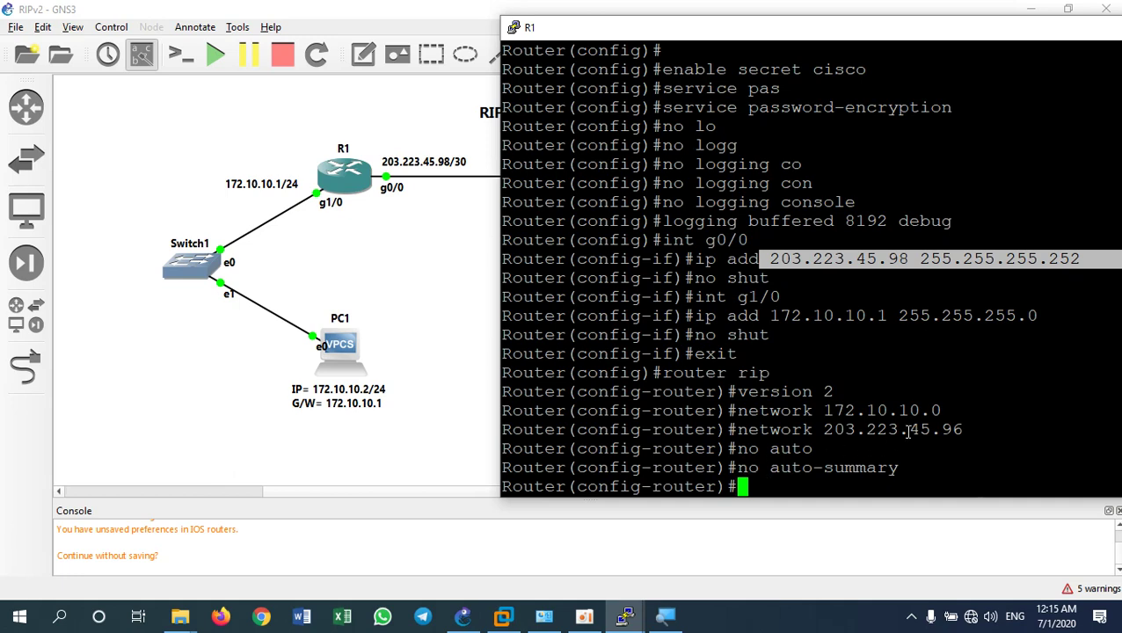
{"action": "left_click_drag", "start_coordinate": [967, 430], "coordinate": [741, 411]}
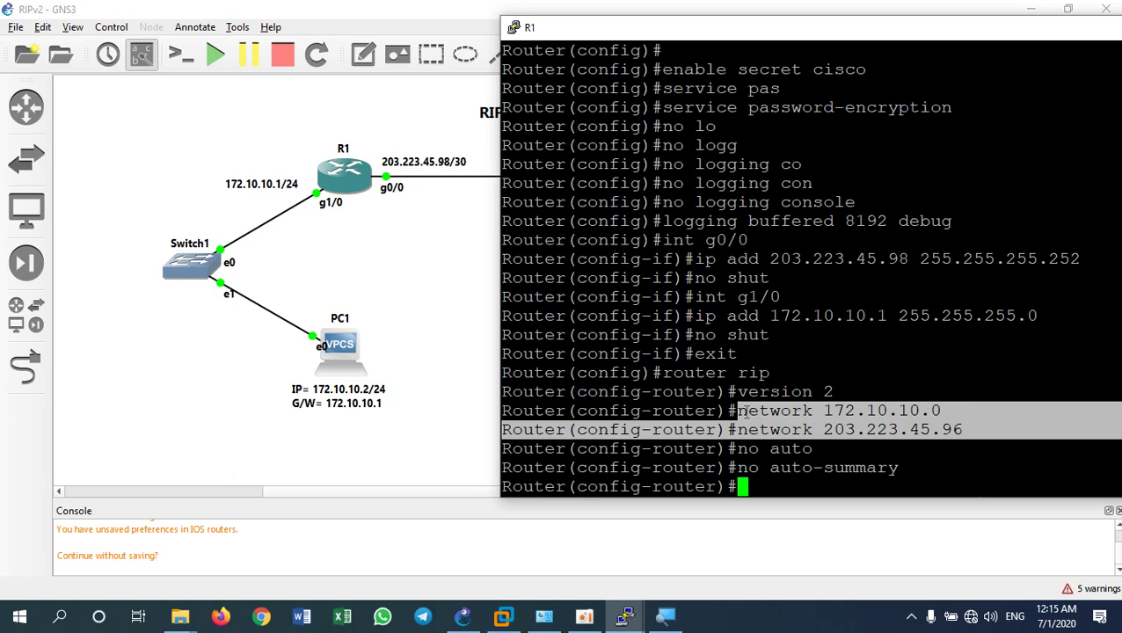
{"action": "left_click", "coordinate": [883, 422]}
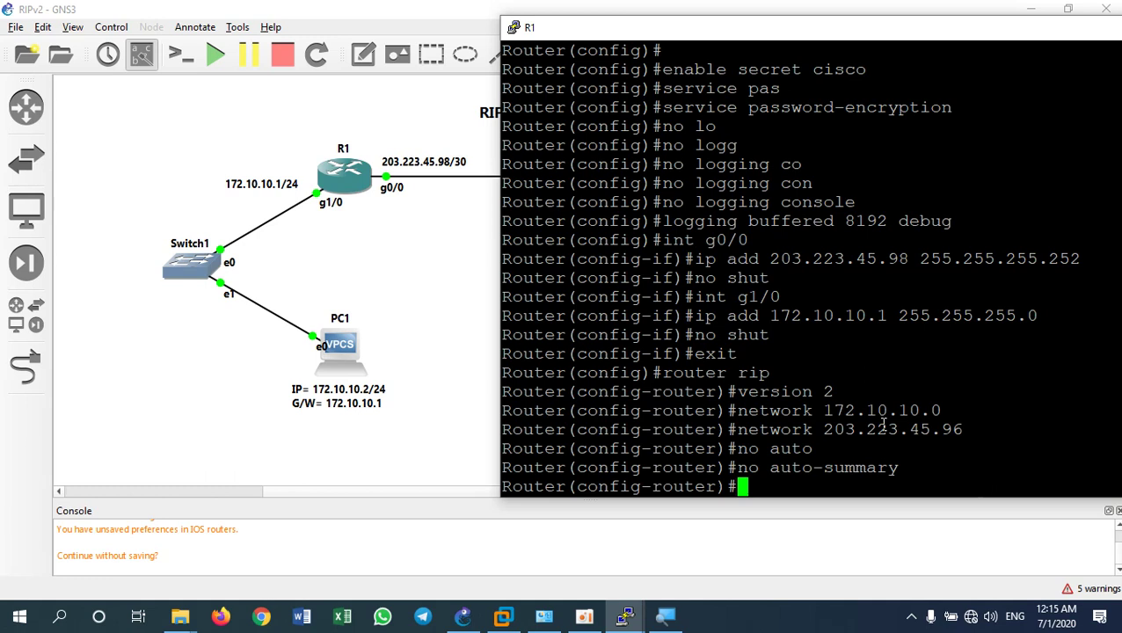
Exit to privileged mode on R1 and save the configuration with 'wr'
{"action": "type", "text": "exit"}
{"action": "key", "text": "Return"}
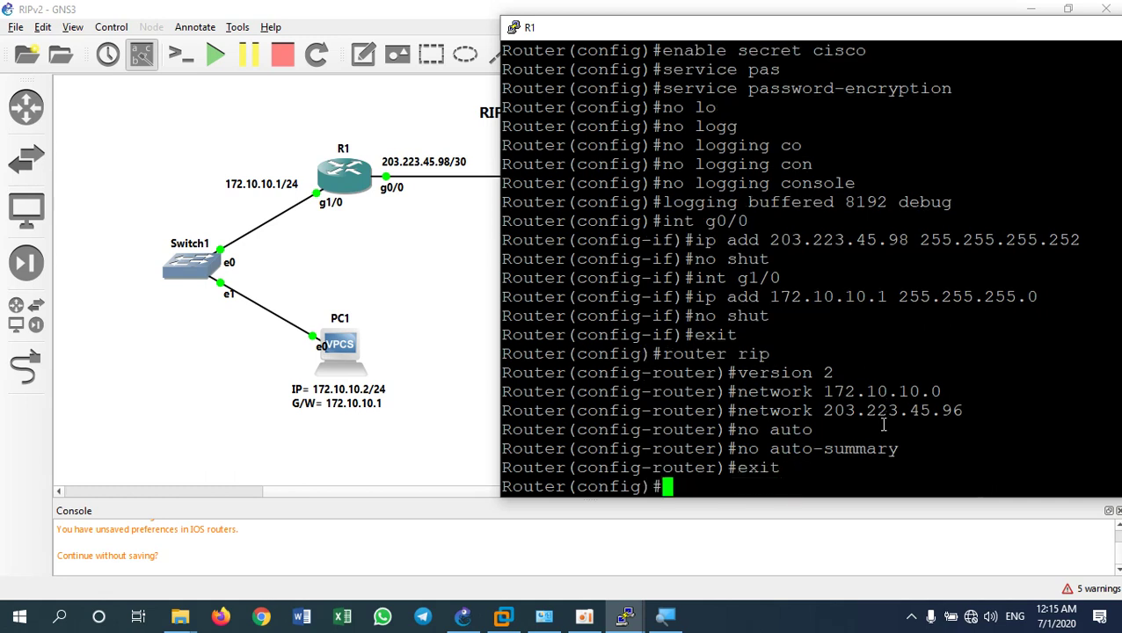
{"action": "type", "text": "exit"}
{"action": "key", "text": "Return"}
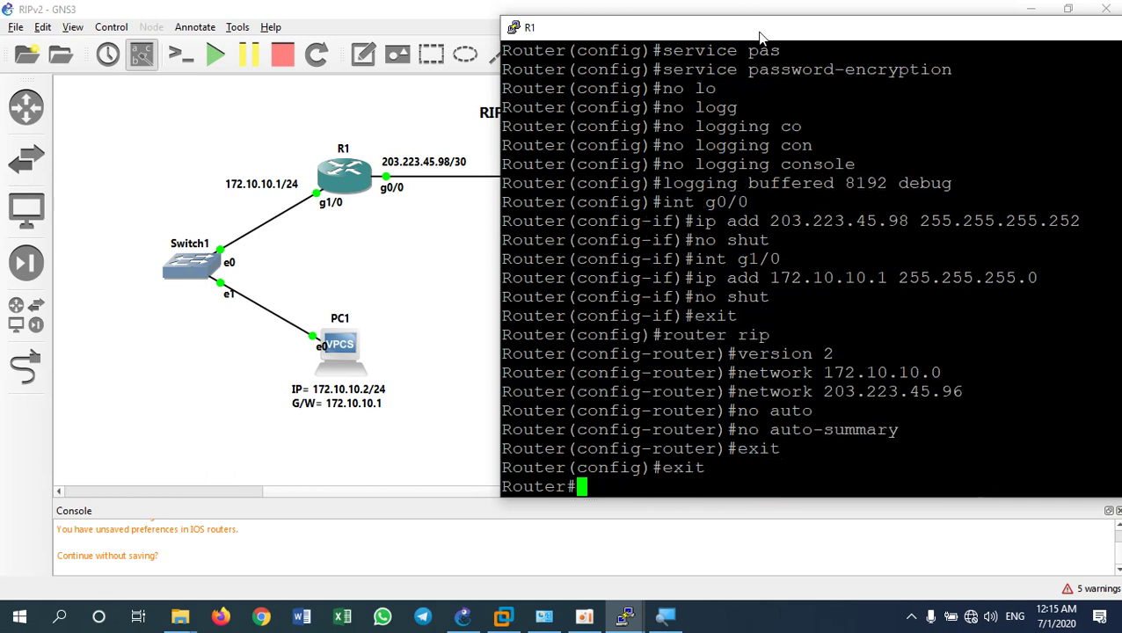
{"action": "left_click_drag", "start_coordinate": [761, 37], "coordinate": [699, 22]}
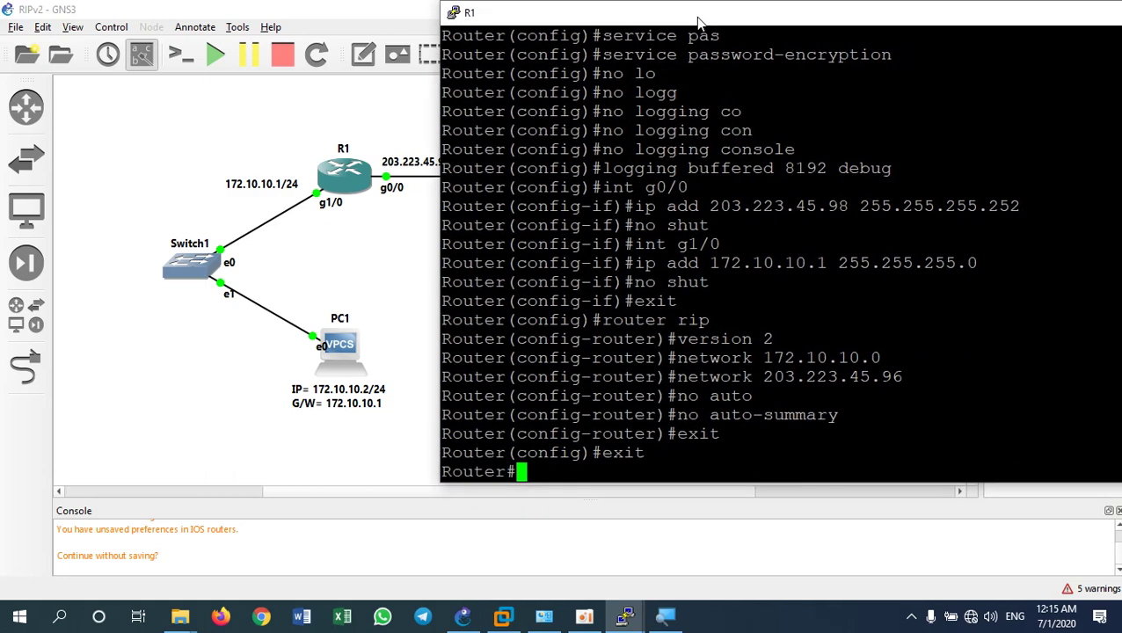
{"action": "type", "text": "wr"}
{"action": "key", "text": "Return"}
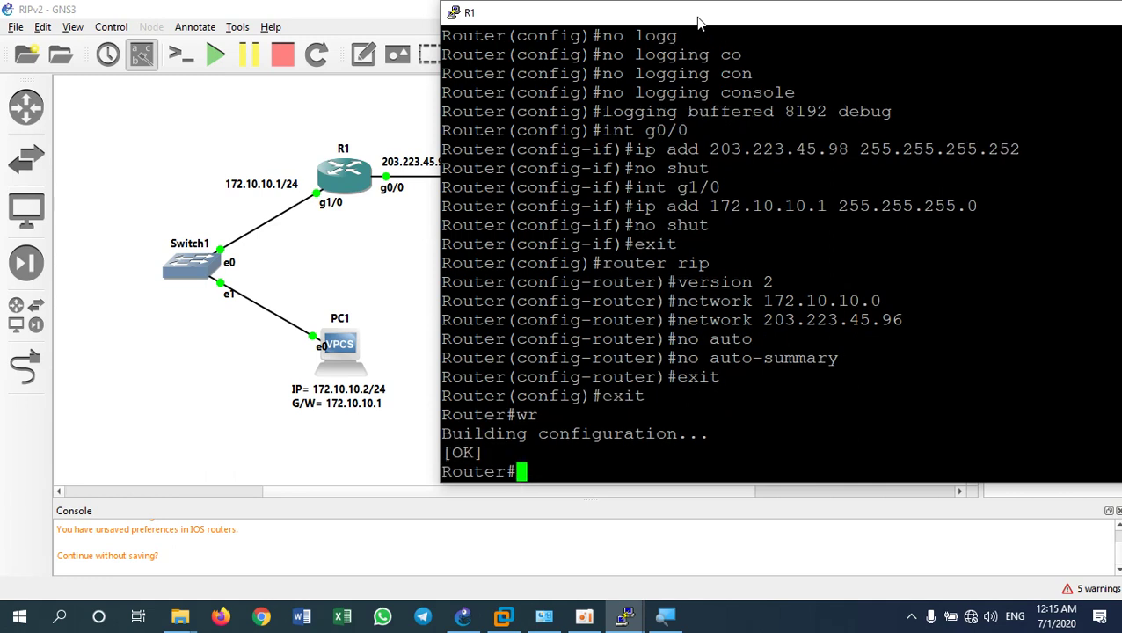
Display R1's routing table with 'show ip route'
{"action": "type", "text": "show"}
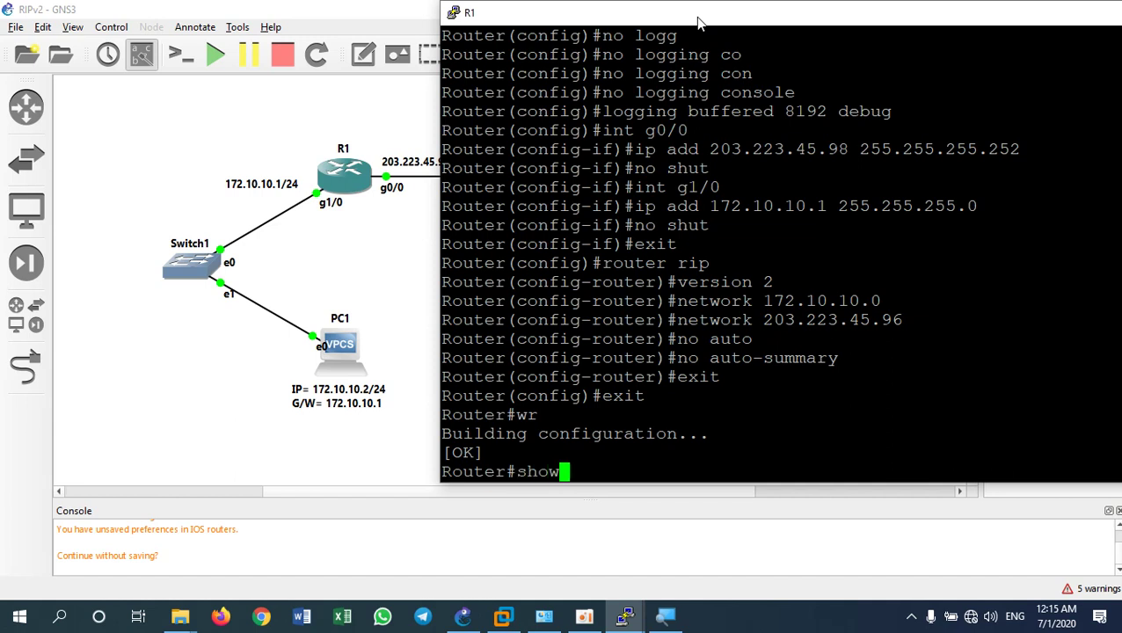
{"action": "type", "text": " ip route"}
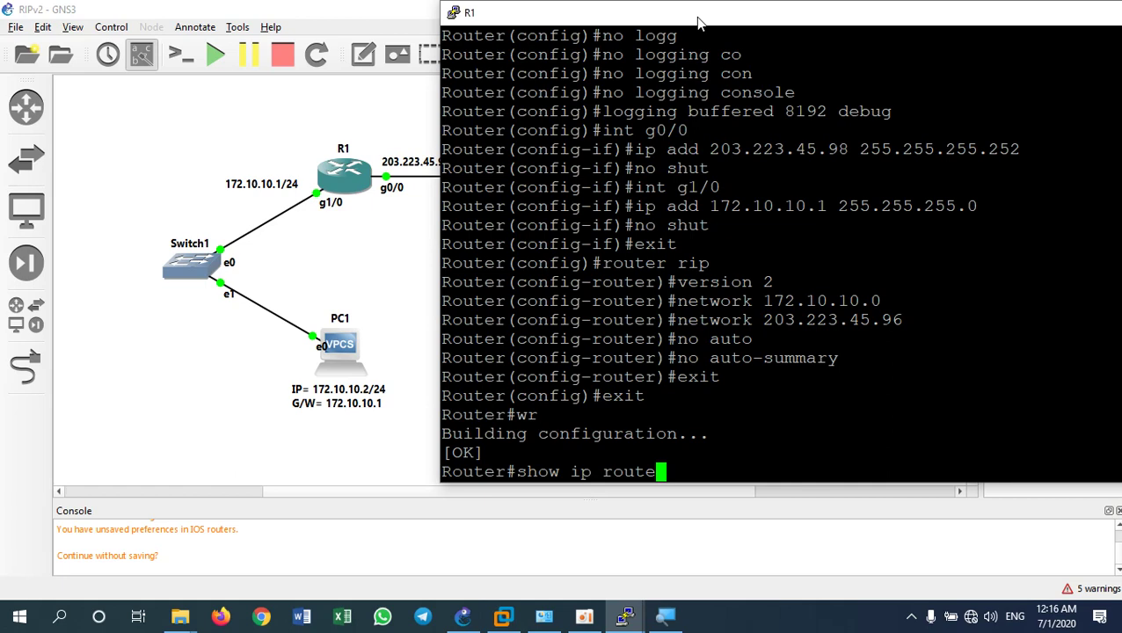
{"action": "key", "text": "Return"}
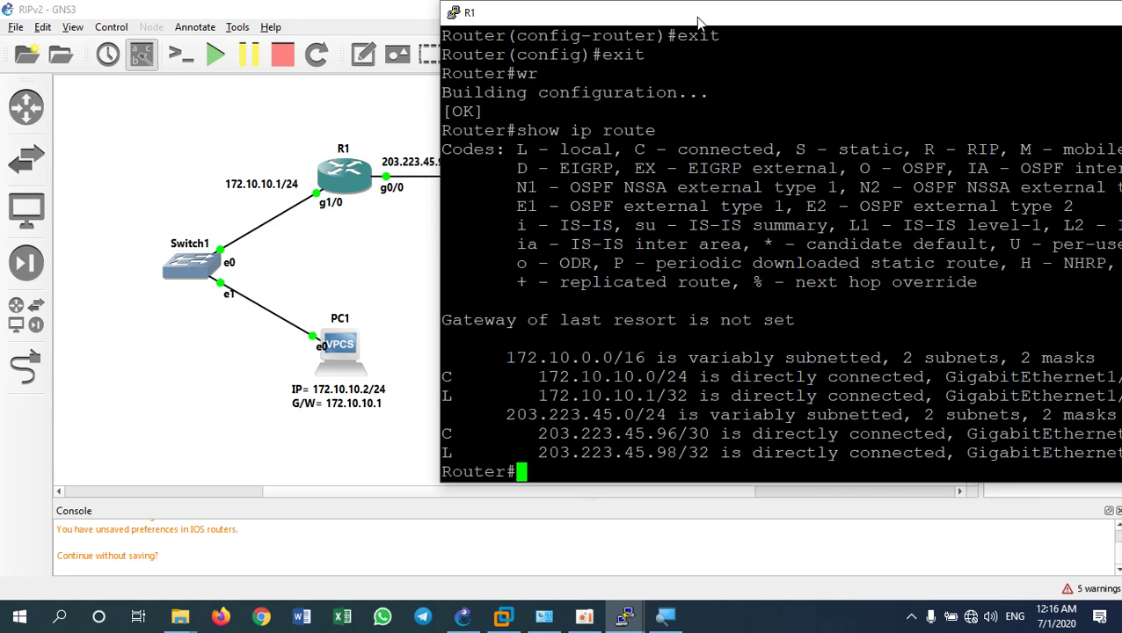
{"action": "left_click_drag", "start_coordinate": [730, 24], "coordinate": [593, 37]}
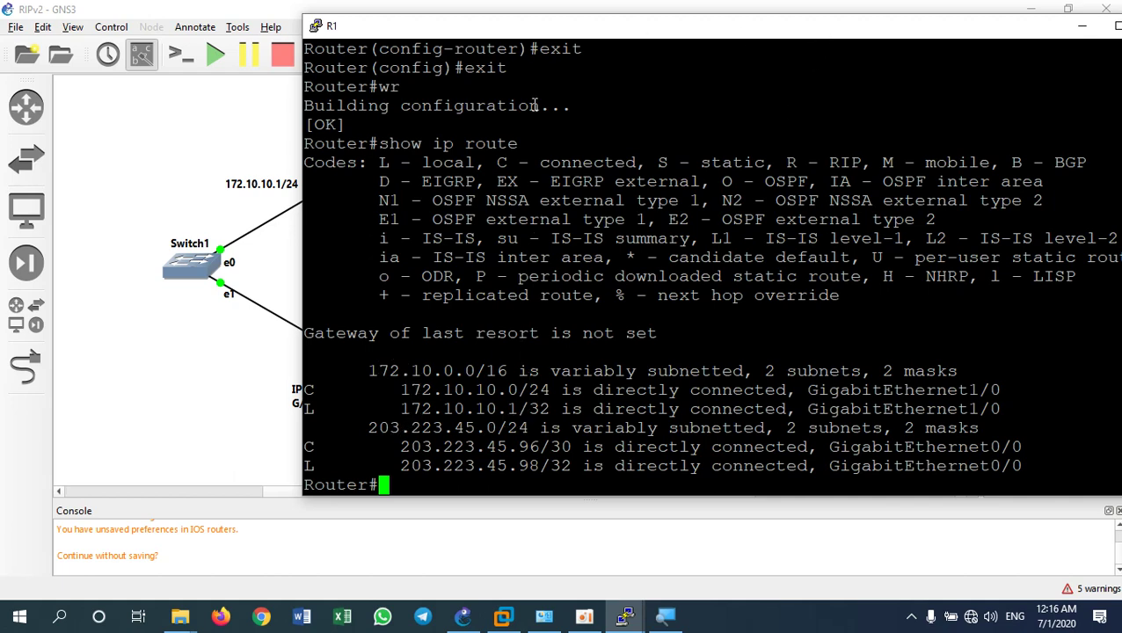
Open router R2's console from the GNS3 topology
{"action": "left_click", "coordinate": [207, 418]}
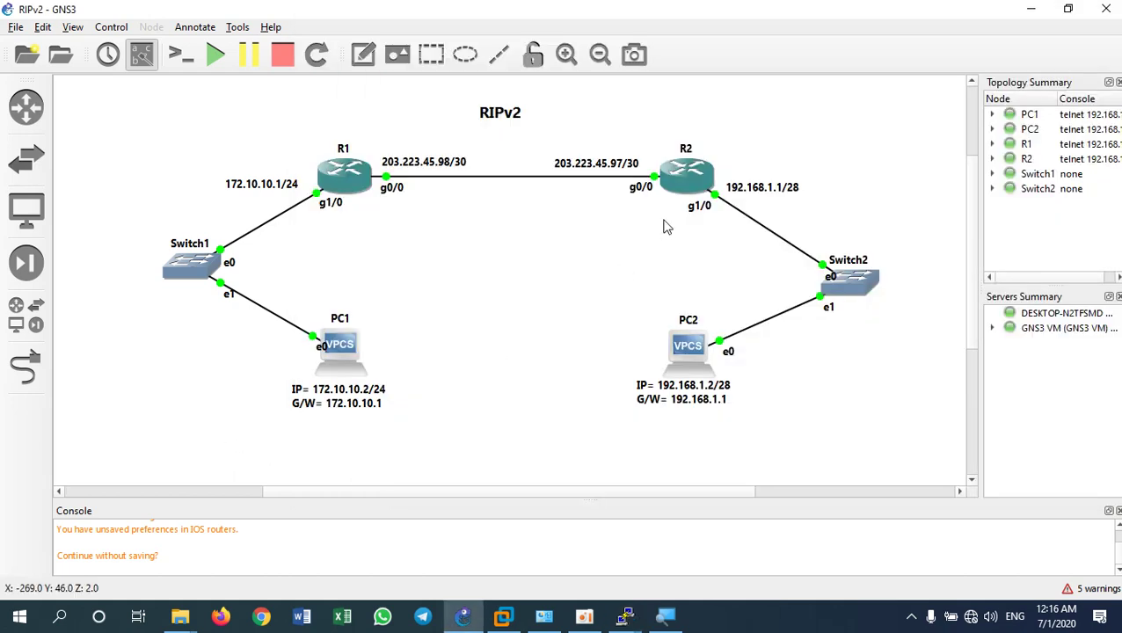
{"action": "right_click", "coordinate": [690, 180]}
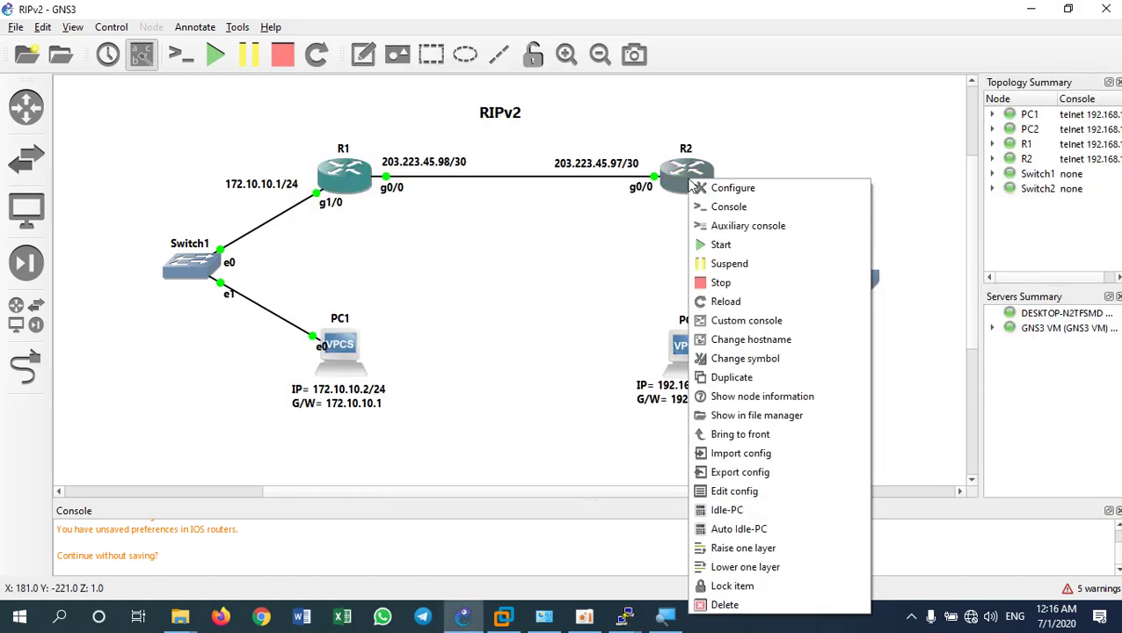
{"action": "left_click", "coordinate": [729, 206]}
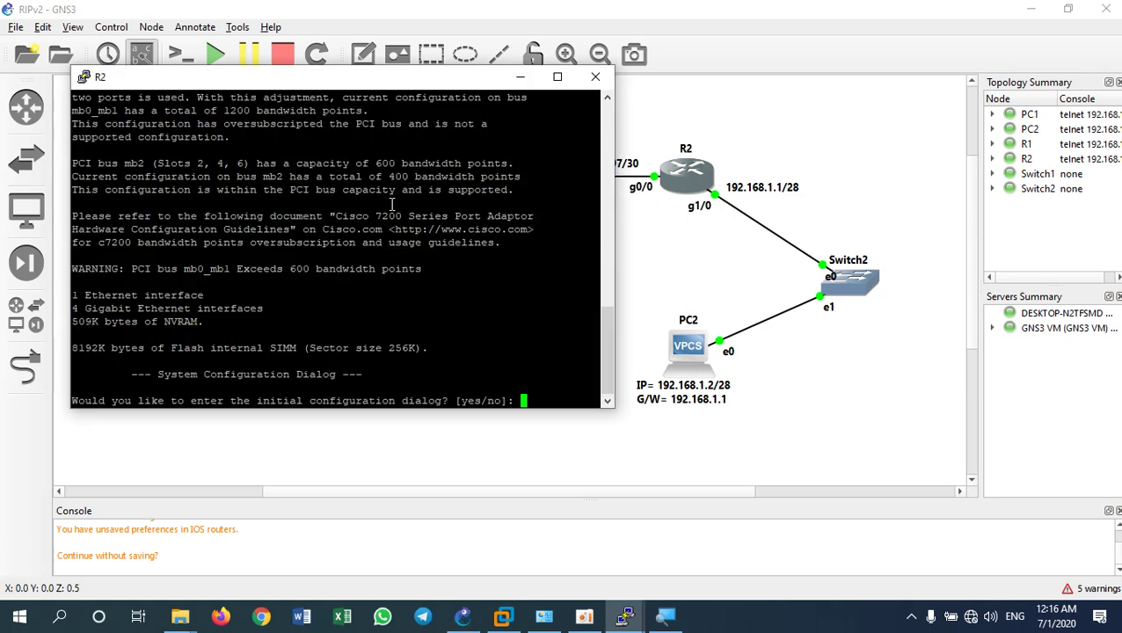
Set R2's PuTTY terminal font to Courier New 16-point and apply it
{"action": "right_click", "coordinate": [297, 79]}
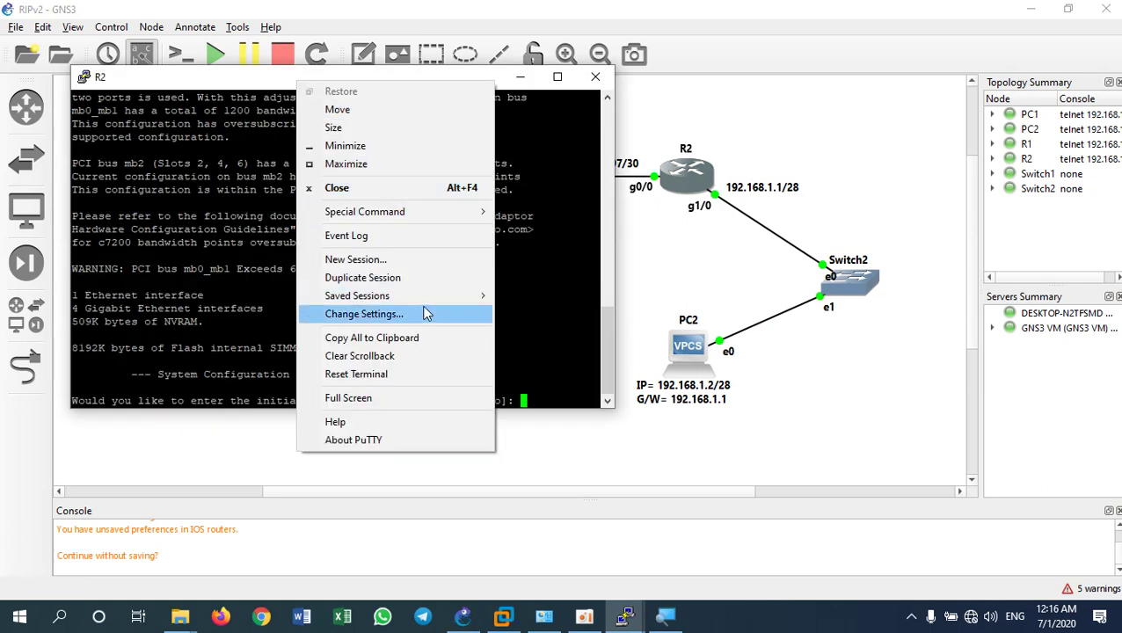
{"action": "left_click", "coordinate": [387, 320]}
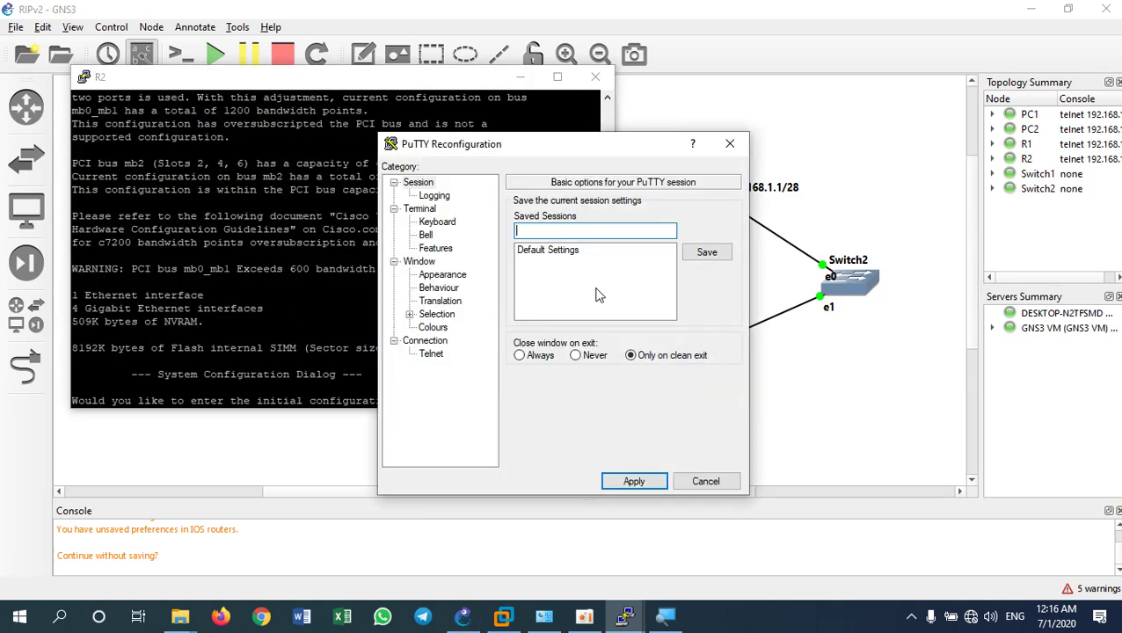
{"action": "left_click", "coordinate": [443, 275]}
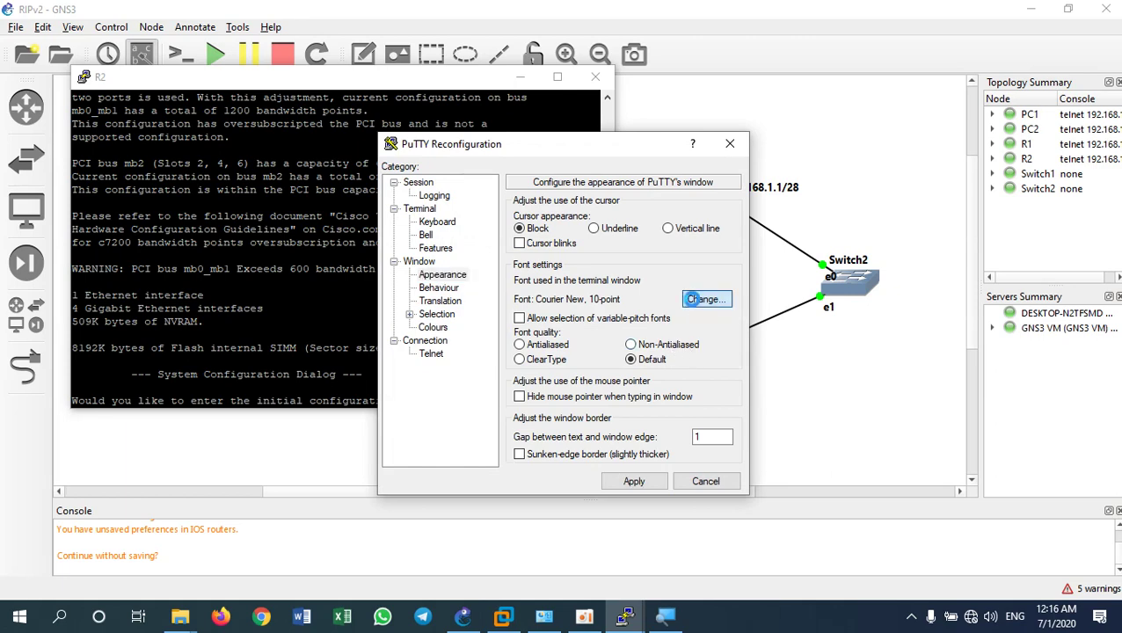
{"action": "left_click", "coordinate": [699, 300]}
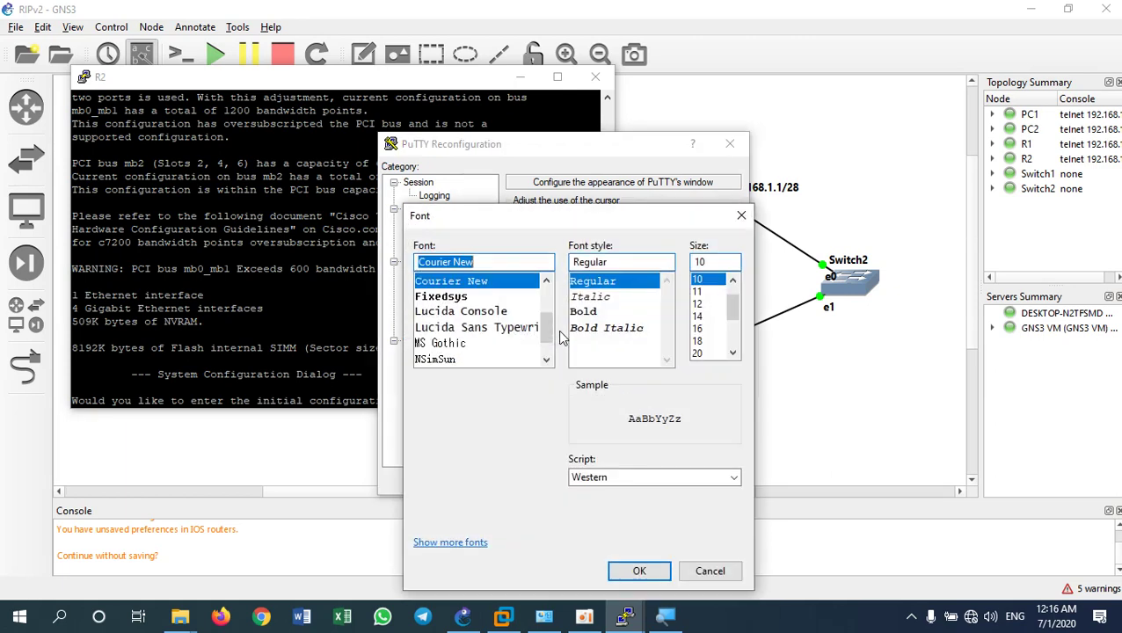
{"action": "left_click", "coordinate": [698, 329]}
{"action": "left_click", "coordinate": [646, 571]}
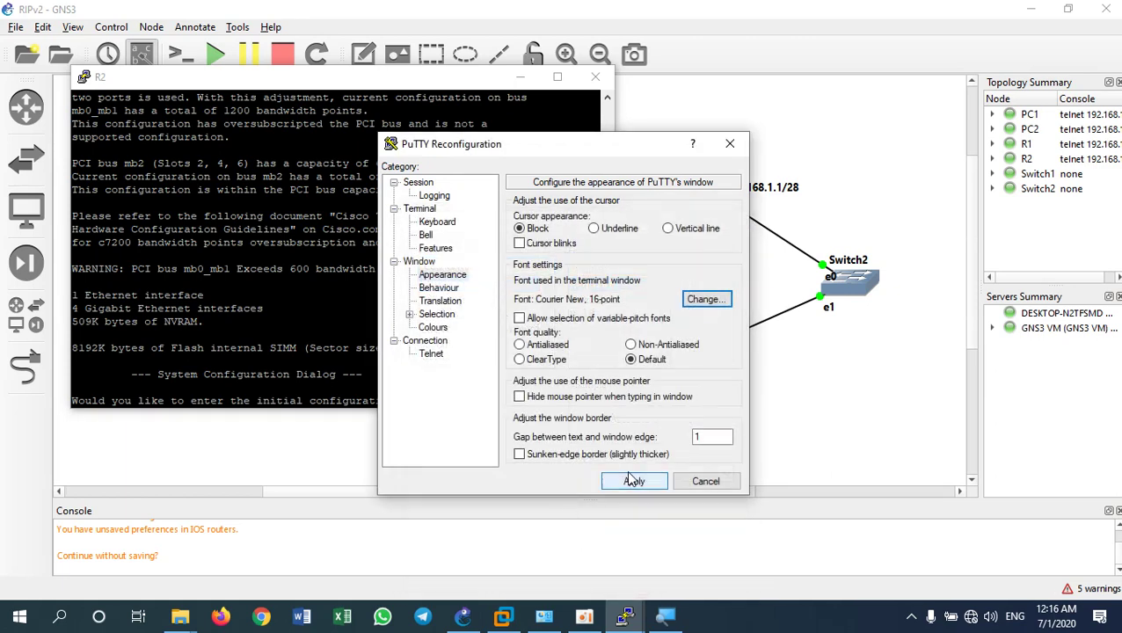
{"action": "left_click", "coordinate": [633, 480]}
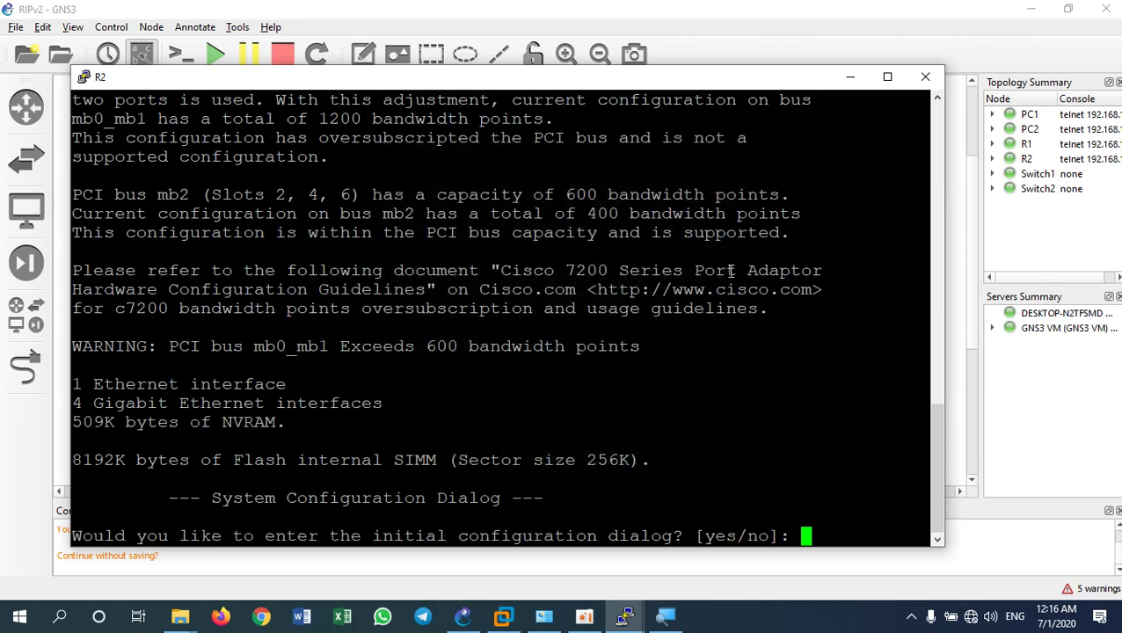
Answer 'n' to R2's setup dialog and enter privileged mode with 'en'
{"action": "type", "text": "n"}
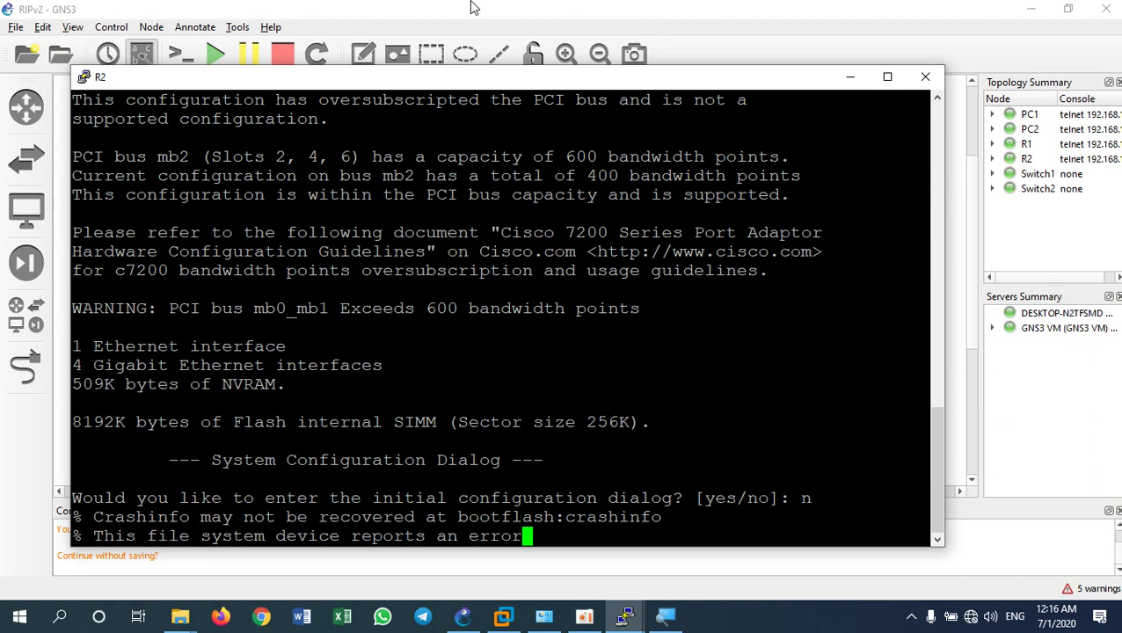
{"action": "mouse_move", "coordinate": [448, 80]}
{"action": "left_mouse_down"}
{"action": "mouse_move", "coordinate": [468, 149]}
{"action": "mouse_move", "coordinate": [493, 51]}
{"action": "mouse_move", "coordinate": [371, 67]}
{"action": "mouse_move", "coordinate": [442, 70]}
{"action": "left_mouse_up"}
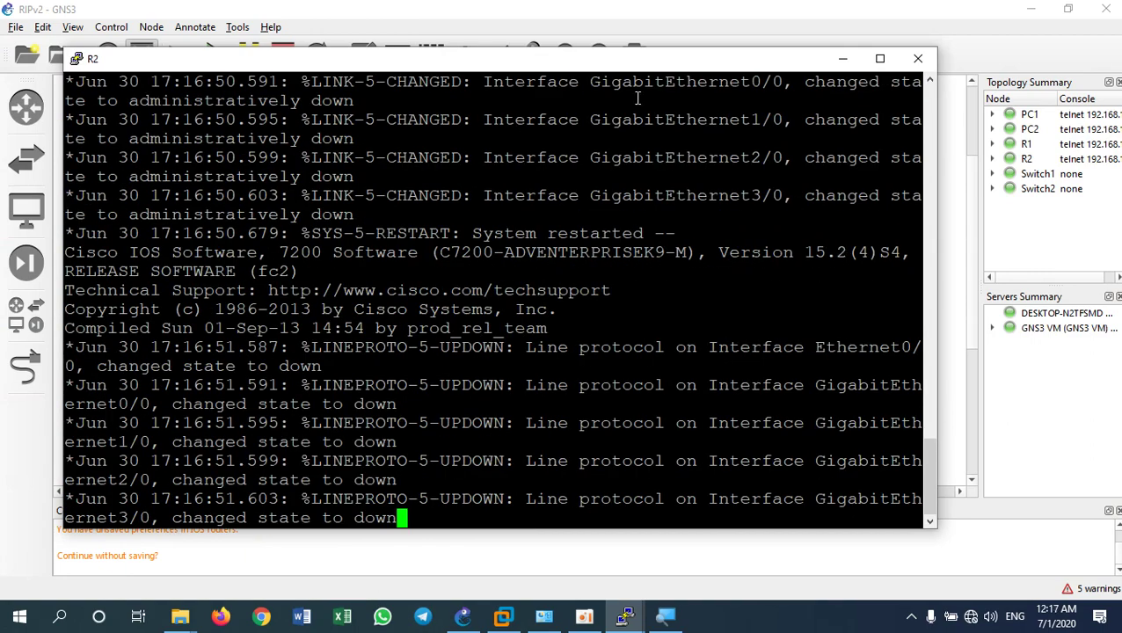
{"action": "key", "text": "Return"}
{"action": "key", "text": "Return"}
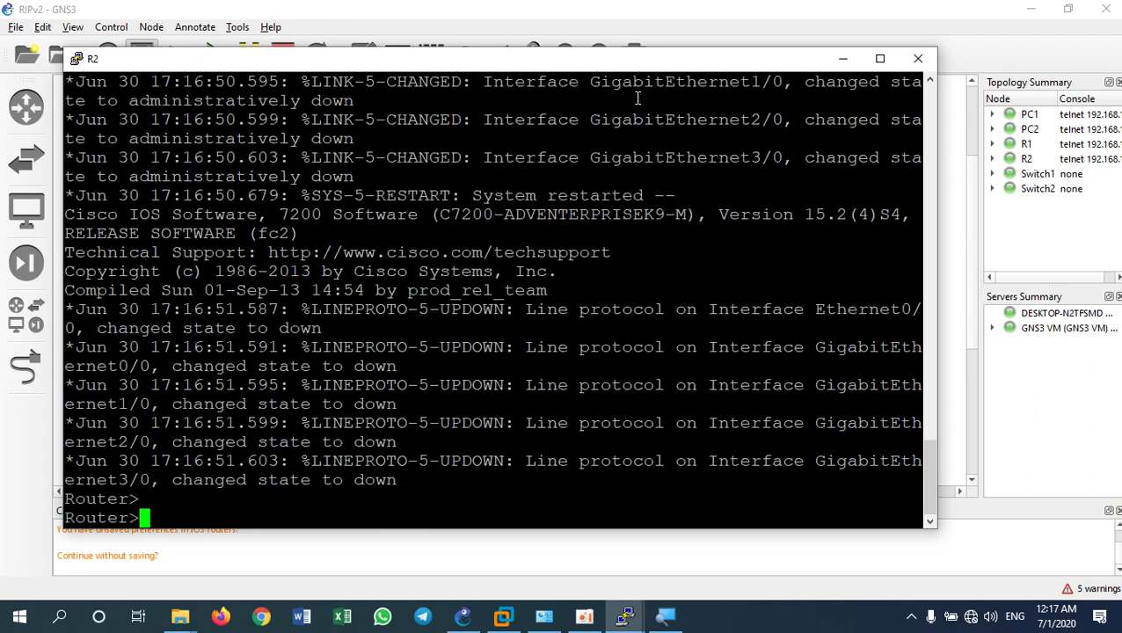
{"action": "type", "text": "en"}
{"action": "key", "text": "Return"}
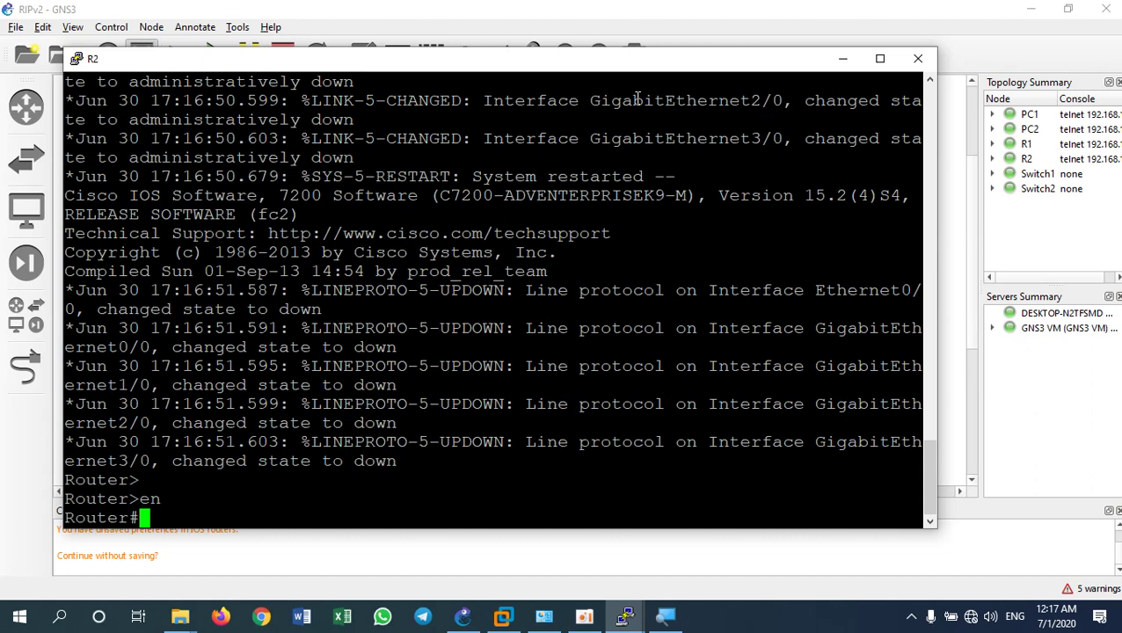
On R2, set a password and require login on vty lines 0 4
{"action": "type", "text": "confi"}
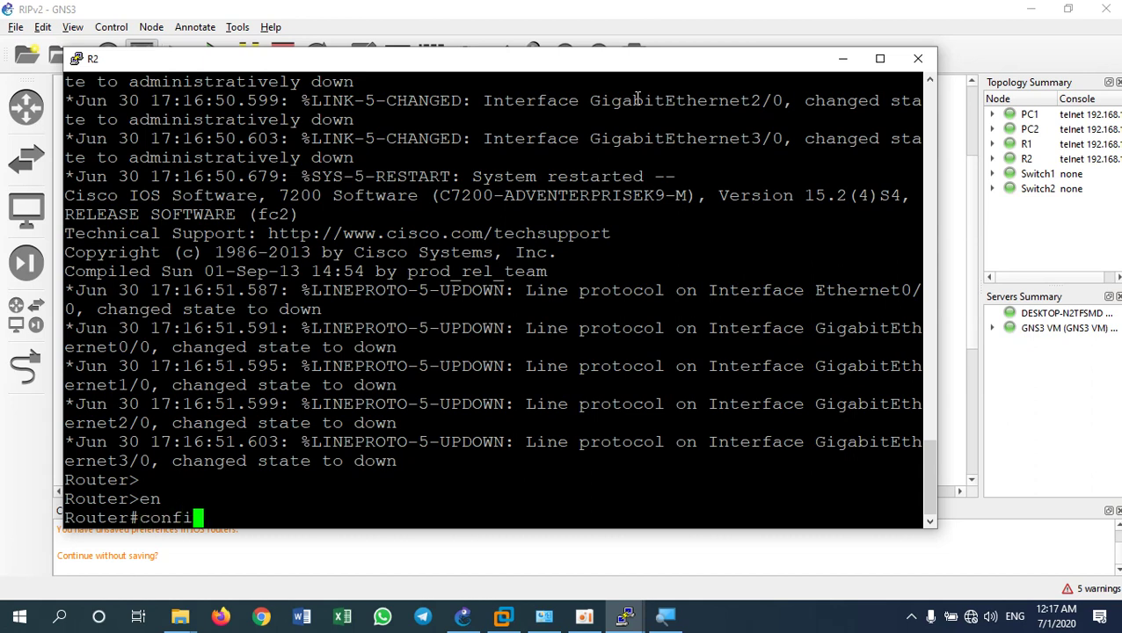
{"action": "type", "text": "g t"}
{"action": "key", "text": "Return"}
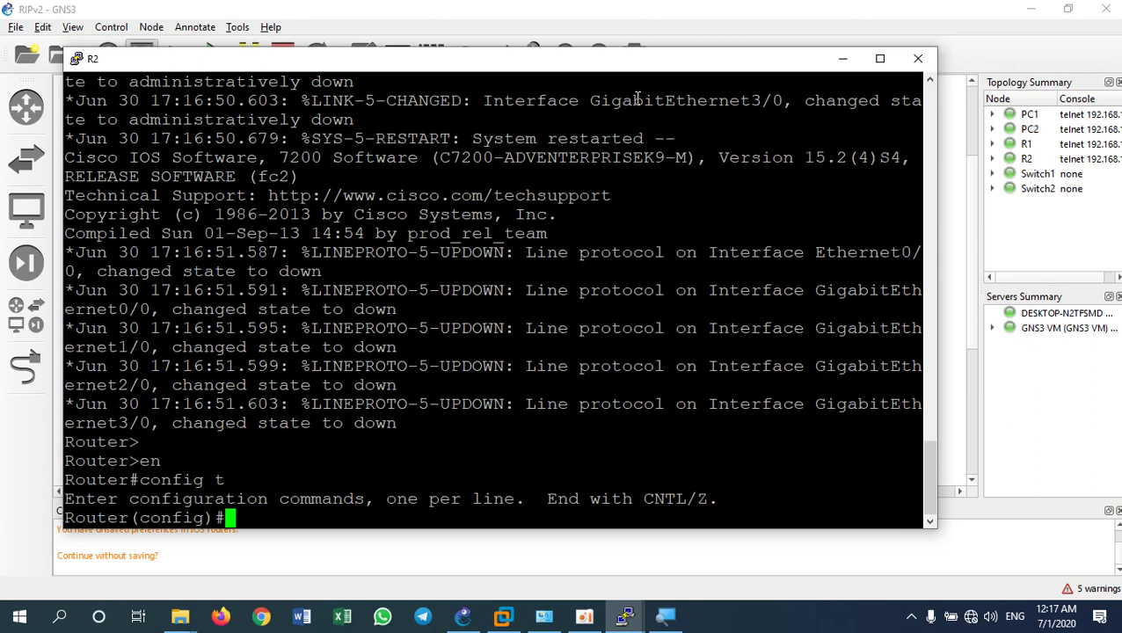
{"action": "type", "text": "live vty"}
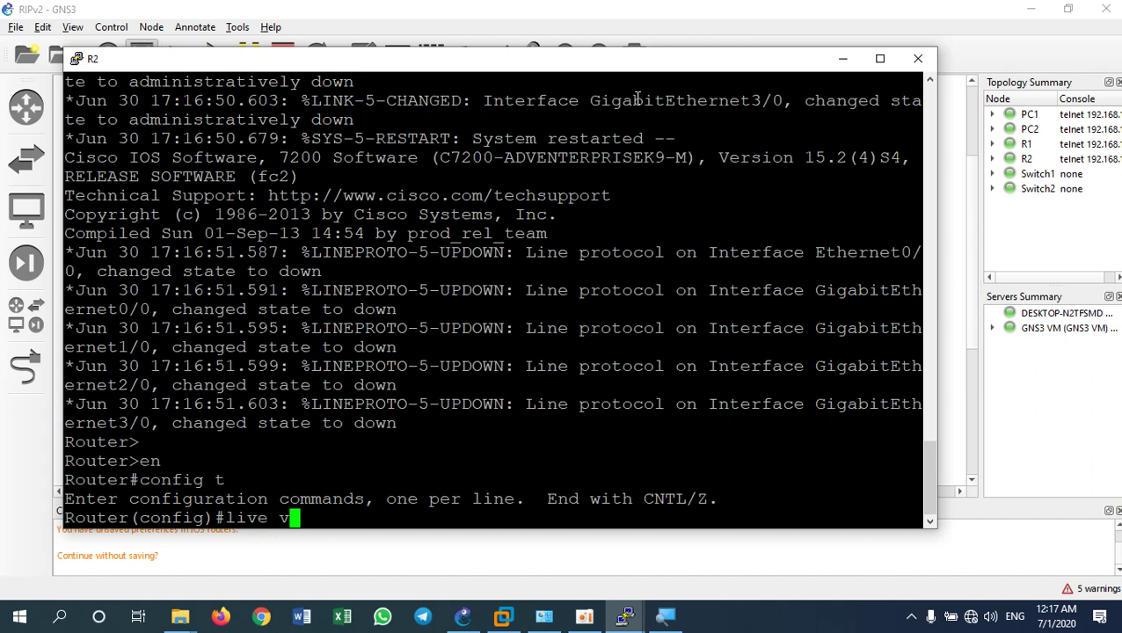
{"action": "key", "text": "BackSpace"}
{"action": "key", "text": "BackSpace"}
{"action": "key", "text": "BackSpace"}
{"action": "key", "text": "BackSpace"}
{"action": "key", "text": "BackSpace"}
{"action": "key", "text": "BackSpace"}
{"action": "type", "text": "ne"}
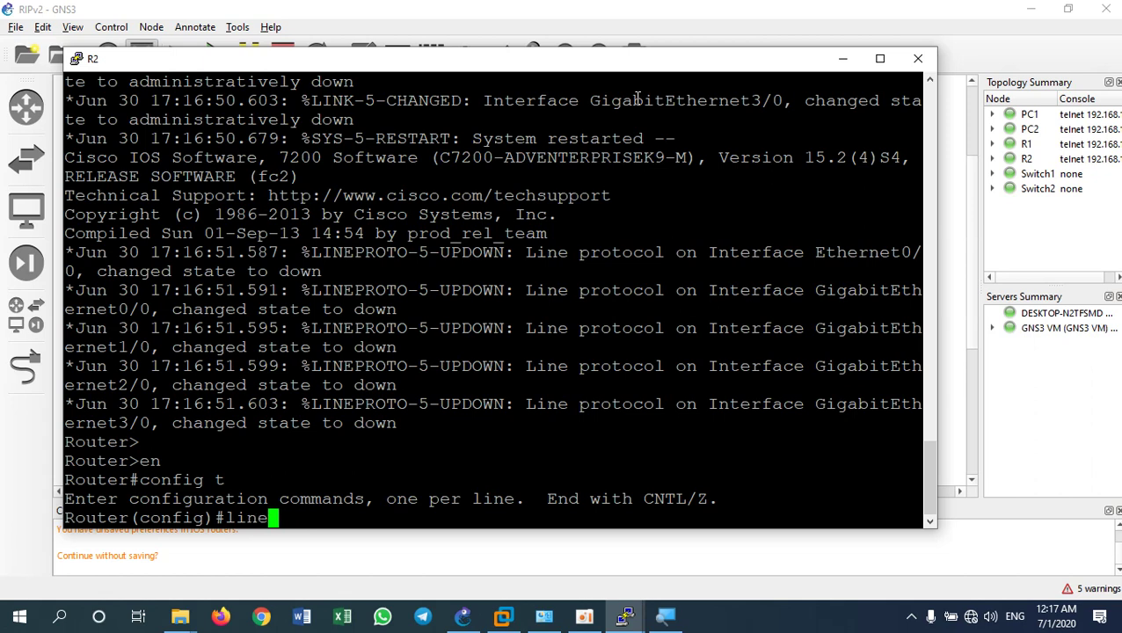
{"action": "type", "text": " vty"}
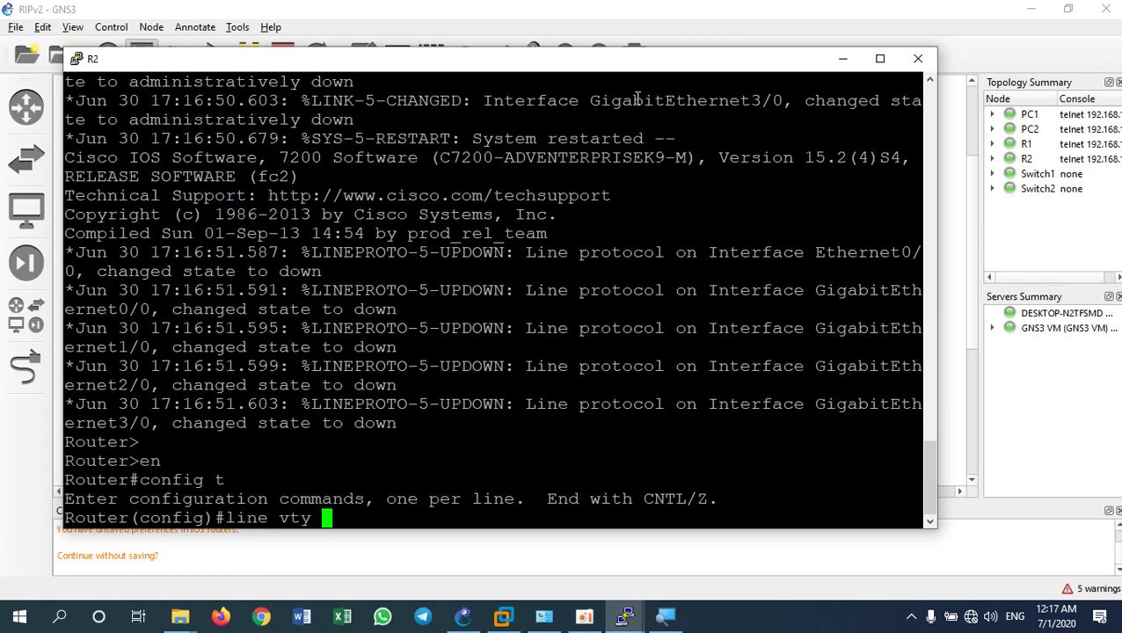
{"action": "type", "text": " 0 4"}
{"action": "key", "text": "Return"}
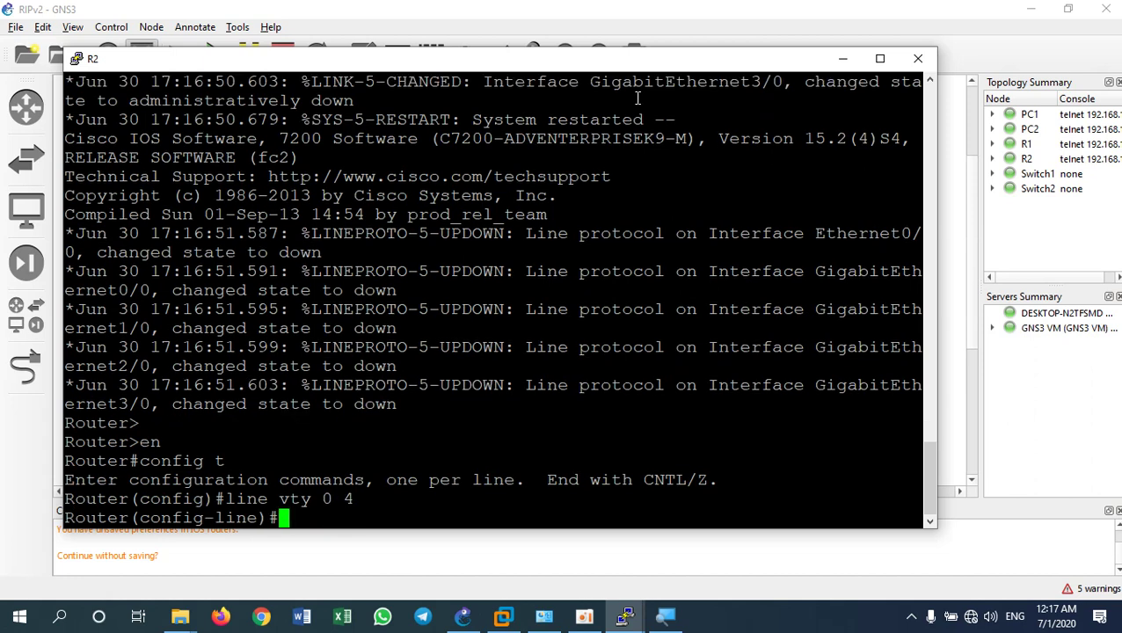
{"action": "type", "text": "pas"}
{"action": "type", "text": "s"}
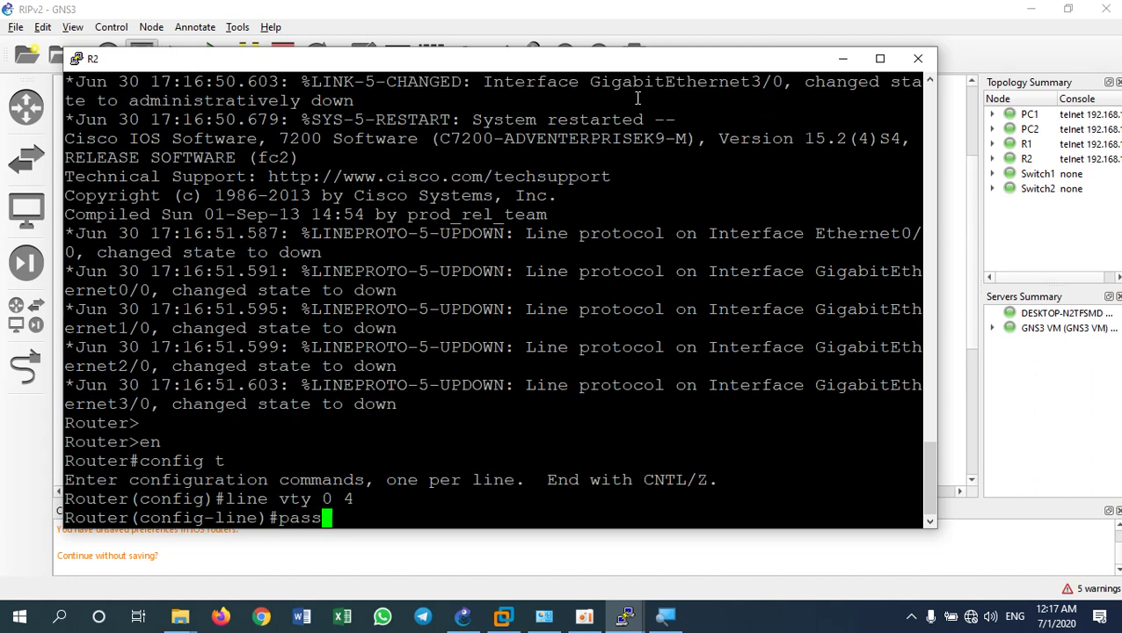
{"action": "type", "text": "word cisco"}
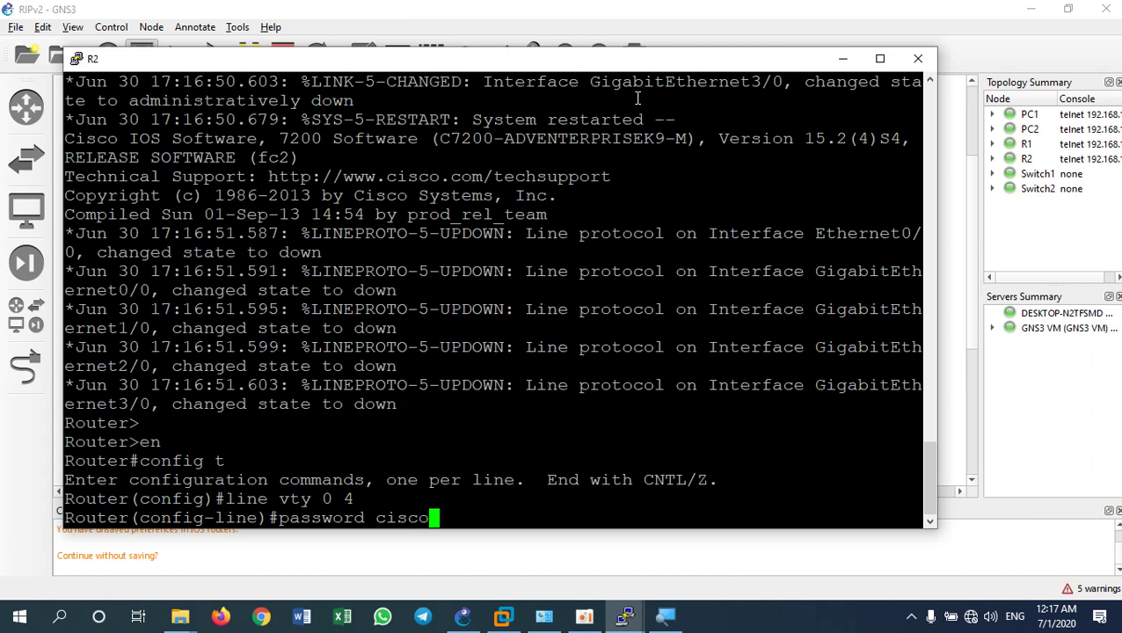
{"action": "key", "text": "Return"}
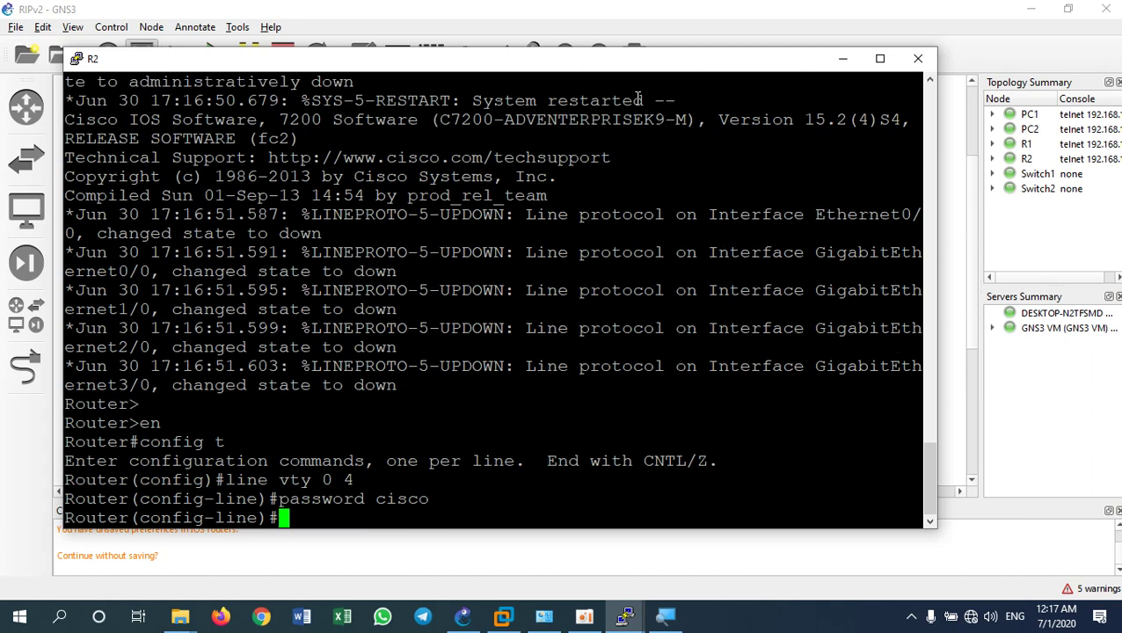
{"action": "type", "text": "login"}
{"action": "key", "text": "Return"}
{"action": "type", "text": "exi"}
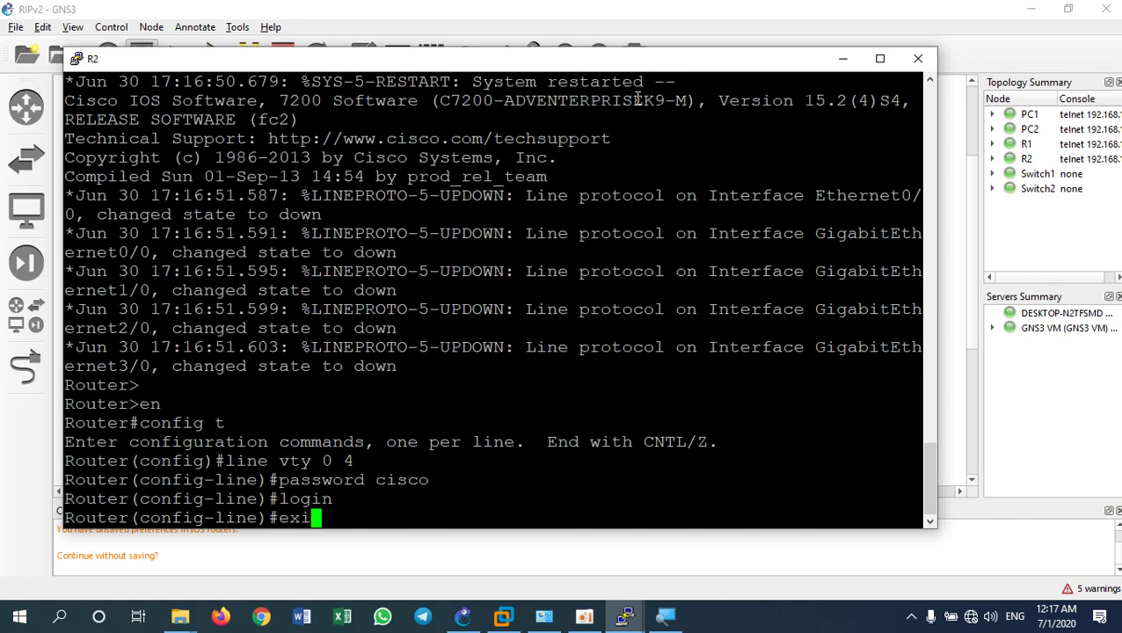
{"action": "type", "text": "t"}
{"action": "key", "text": "Return"}
Set a password and require login on console line 0, then begin entering an enable secret
{"action": "type", "text": "linc"}
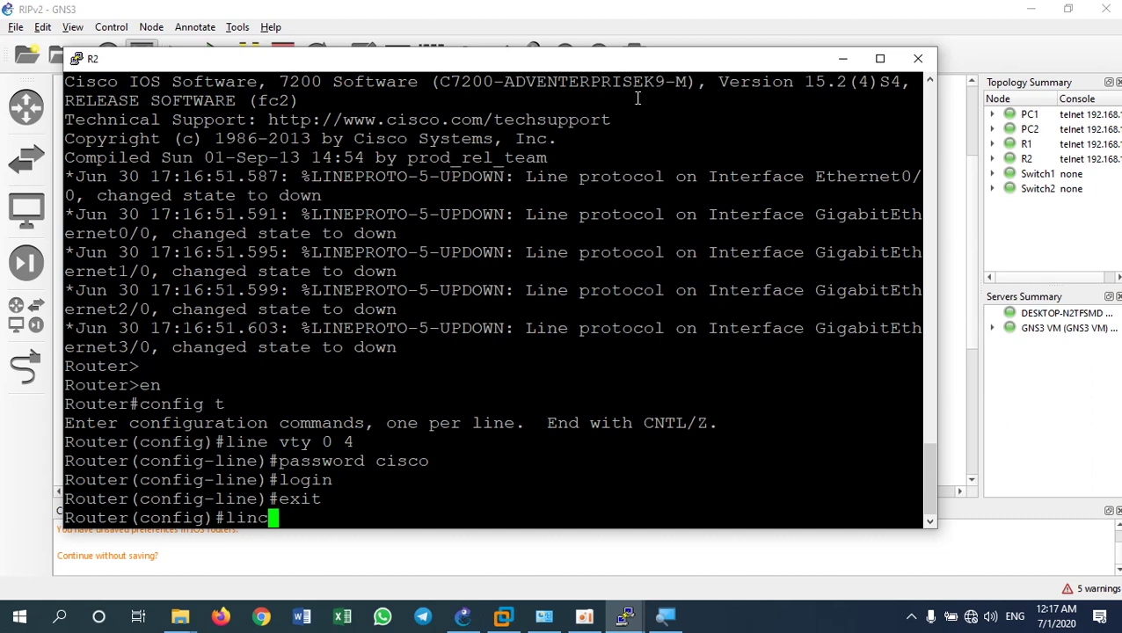
{"action": "key", "text": "BackSpace"}
{"action": "type", "text": "e con 0"}
{"action": "key", "text": "Return"}
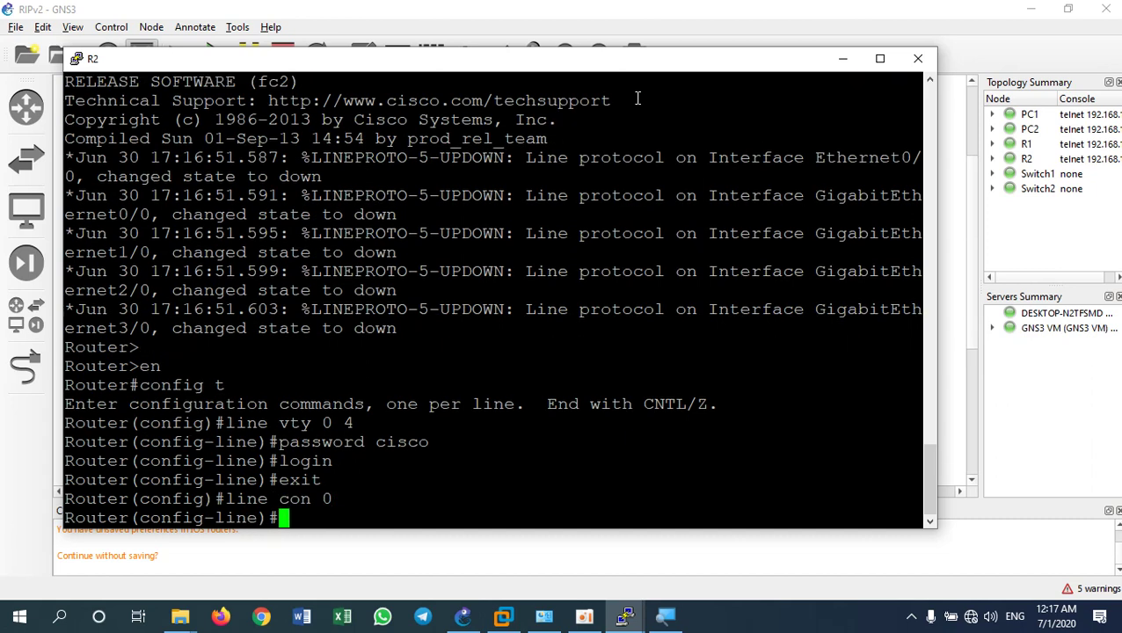
{"action": "type", "text": "password "}
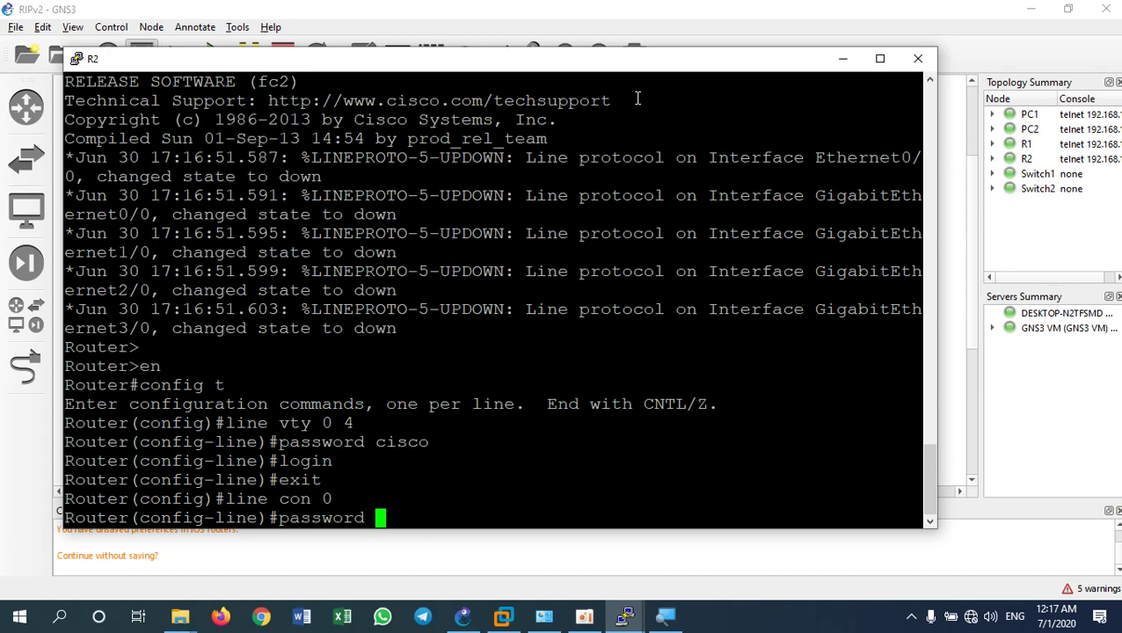
{"action": "type", "text": "cisco"}
{"action": "key", "text": "Return"}
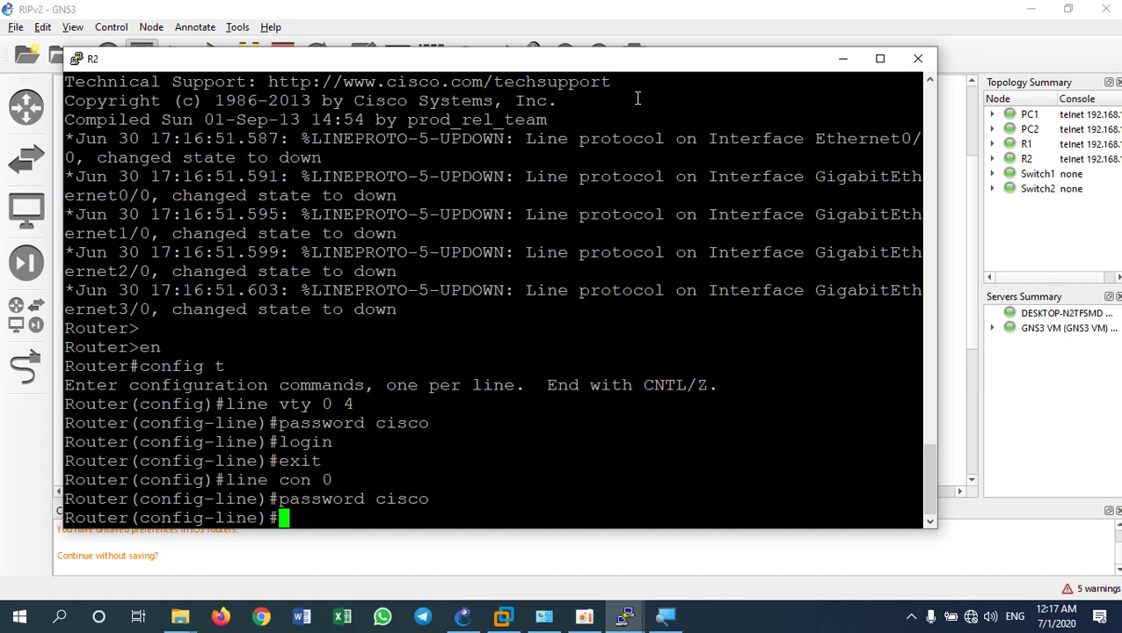
{"action": "type", "text": "login"}
{"action": "key", "text": "Return"}
{"action": "type", "text": "exit"}
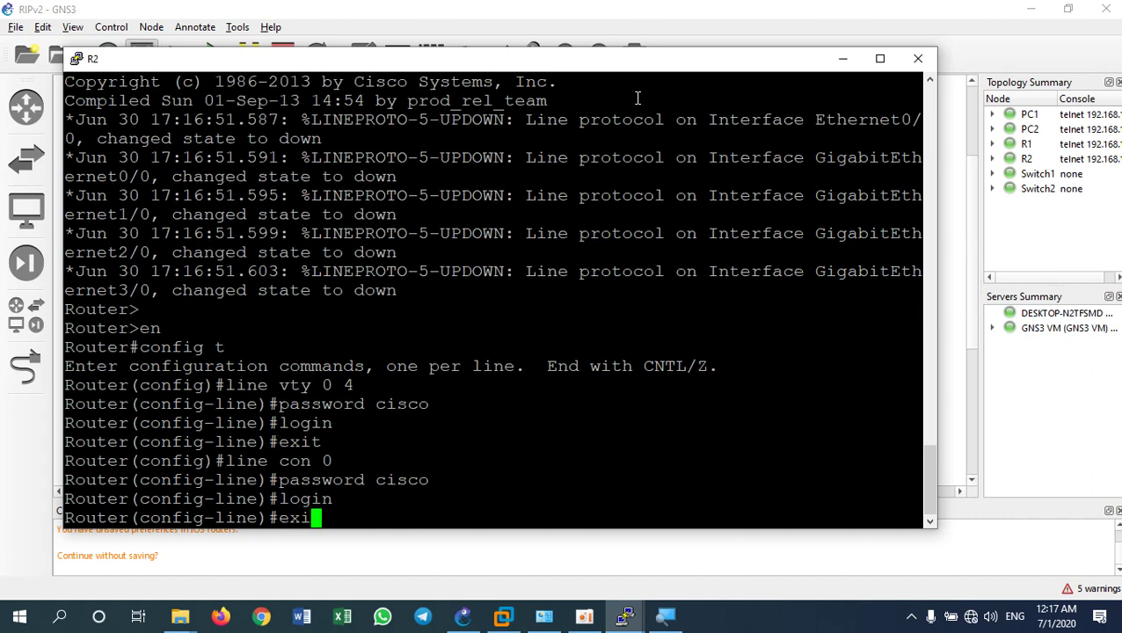
{"action": "key", "text": "Return"}
{"action": "type", "text": "ena"}
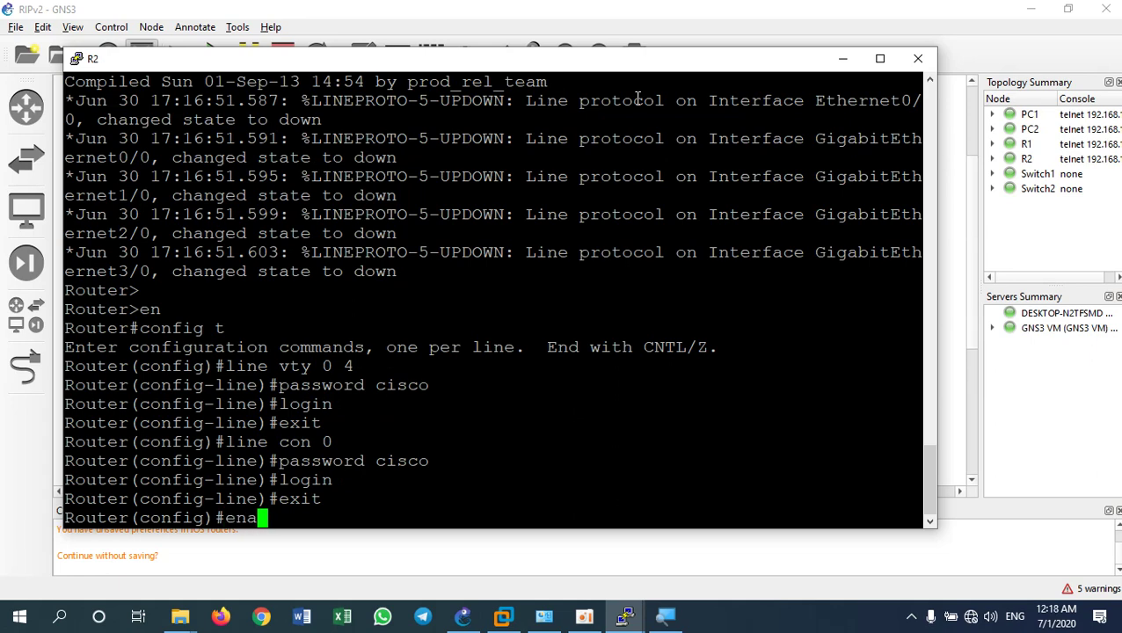
{"action": "type", "text": "ble se"}
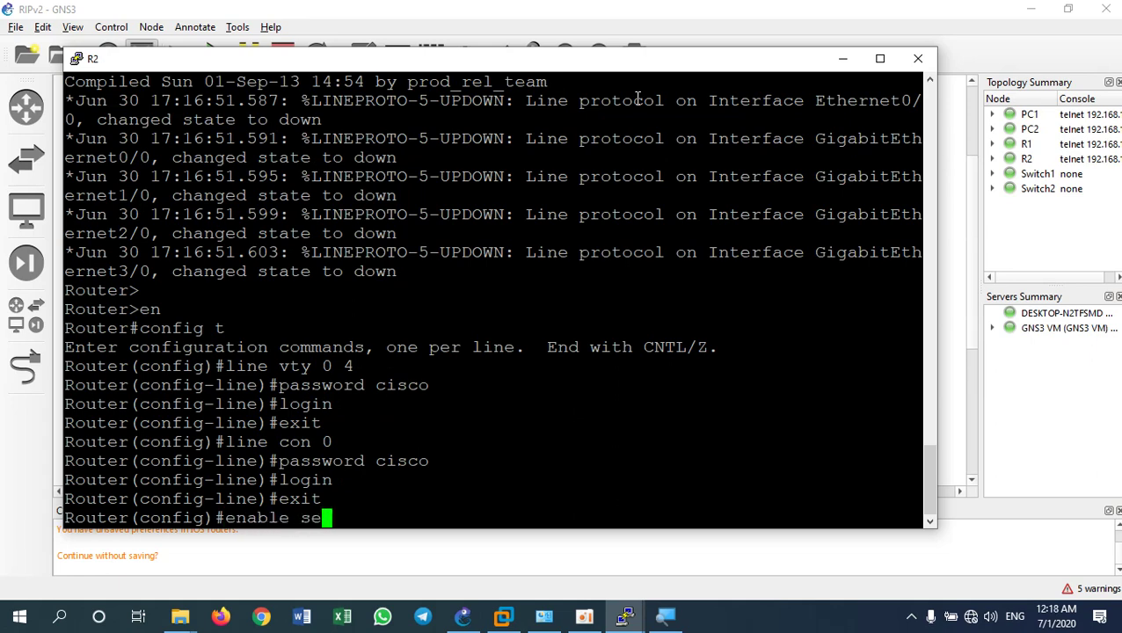
{"action": "type", "text": "cret "}
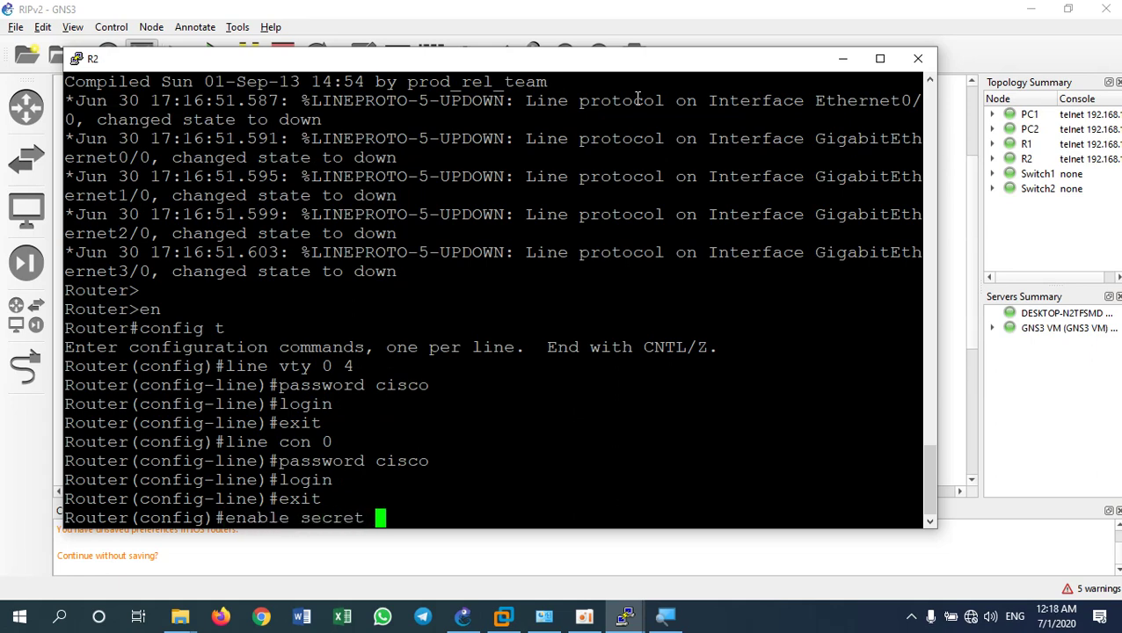
{"action": "type", "text": "cis"}
{"action": "type", "text": "co"}
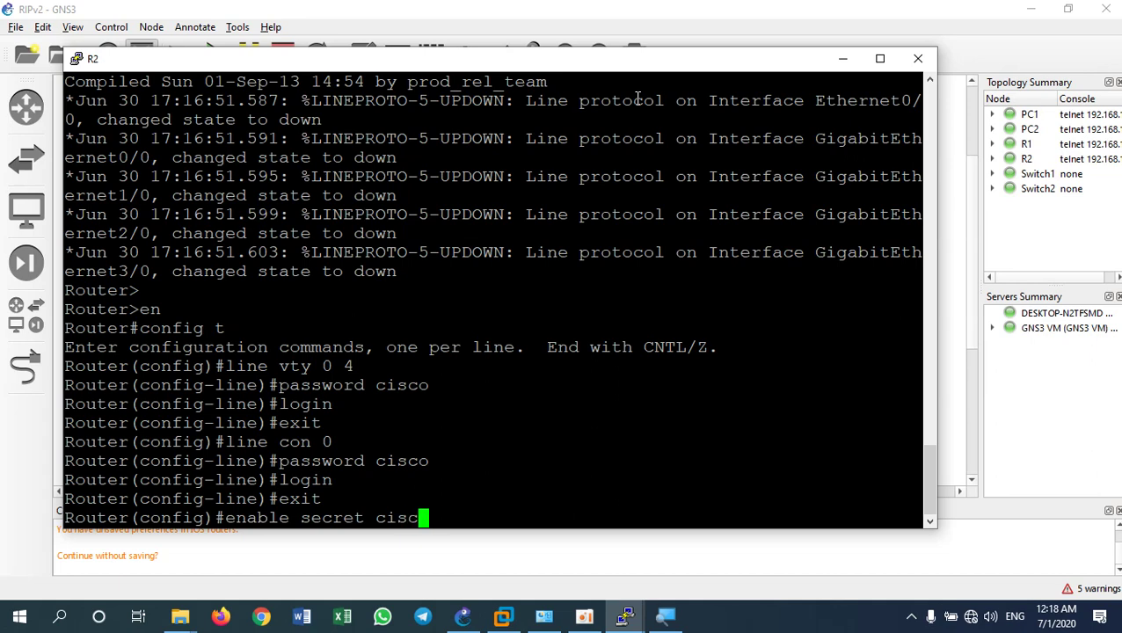
On R2, confirm the enable secret, disable console logging, and enable 'logging buffered 8192 debug'
{"action": "key", "text": "Return"}
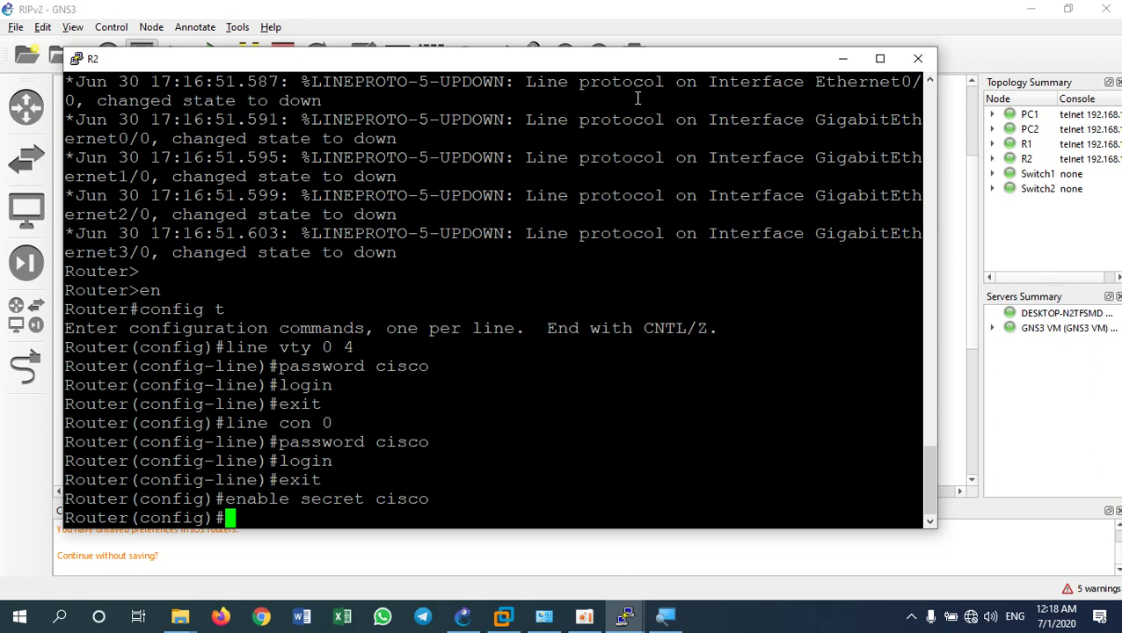
{"action": "type", "text": "no loggin"}
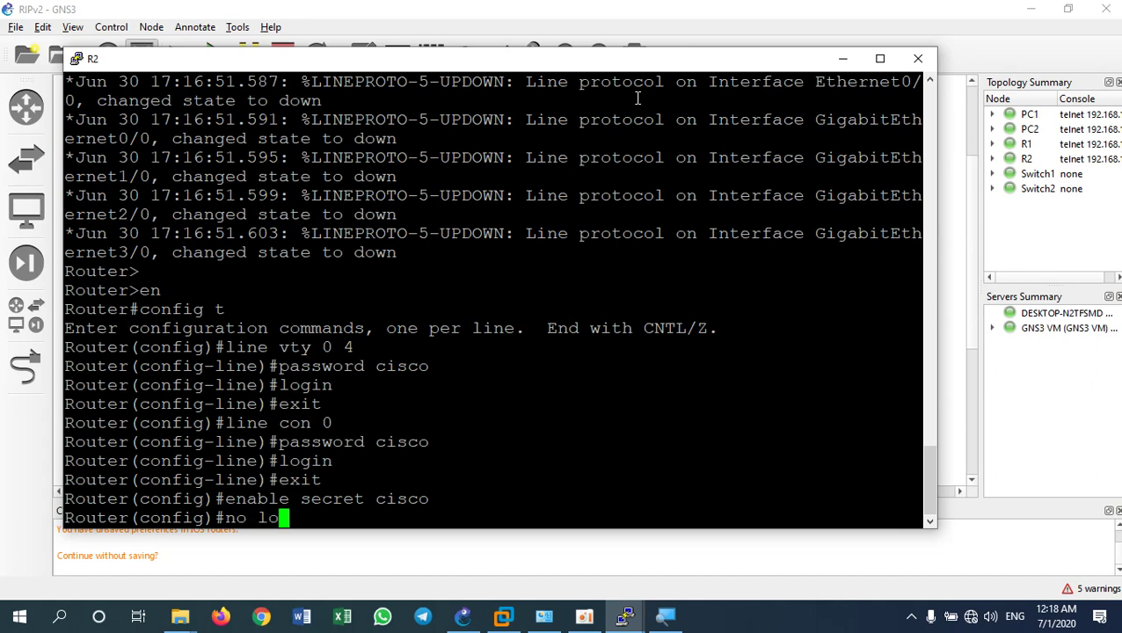
{"action": "key", "text": "Tab"}
{"action": "type", "text": "con"}
{"action": "key", "text": "Tab"}
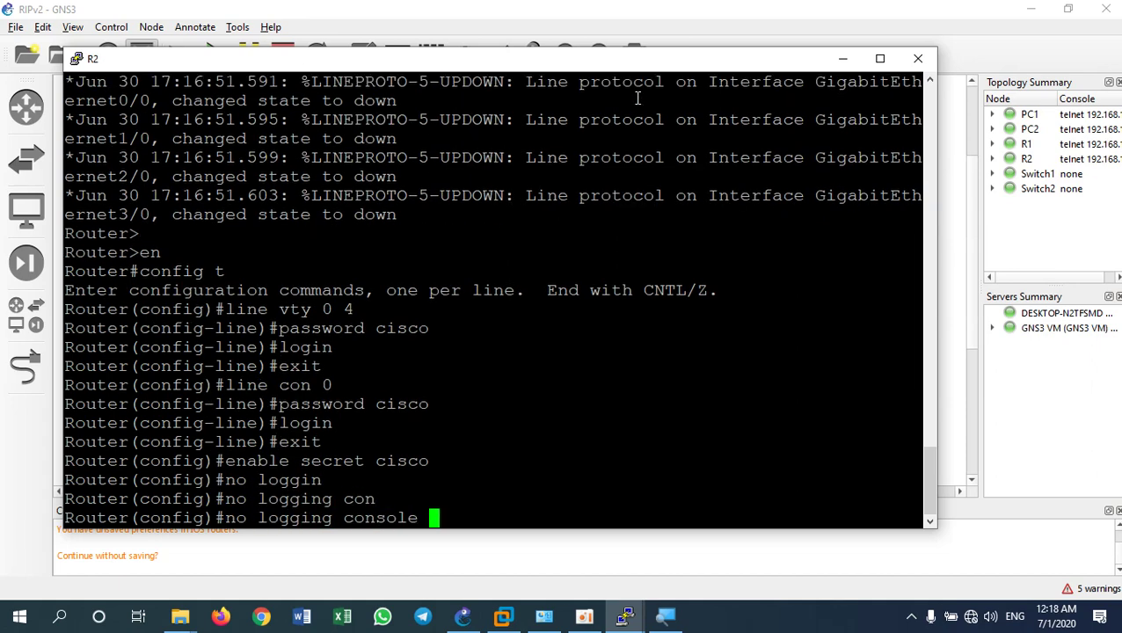
{"action": "key", "text": "Return"}
{"action": "type", "text": "lo"}
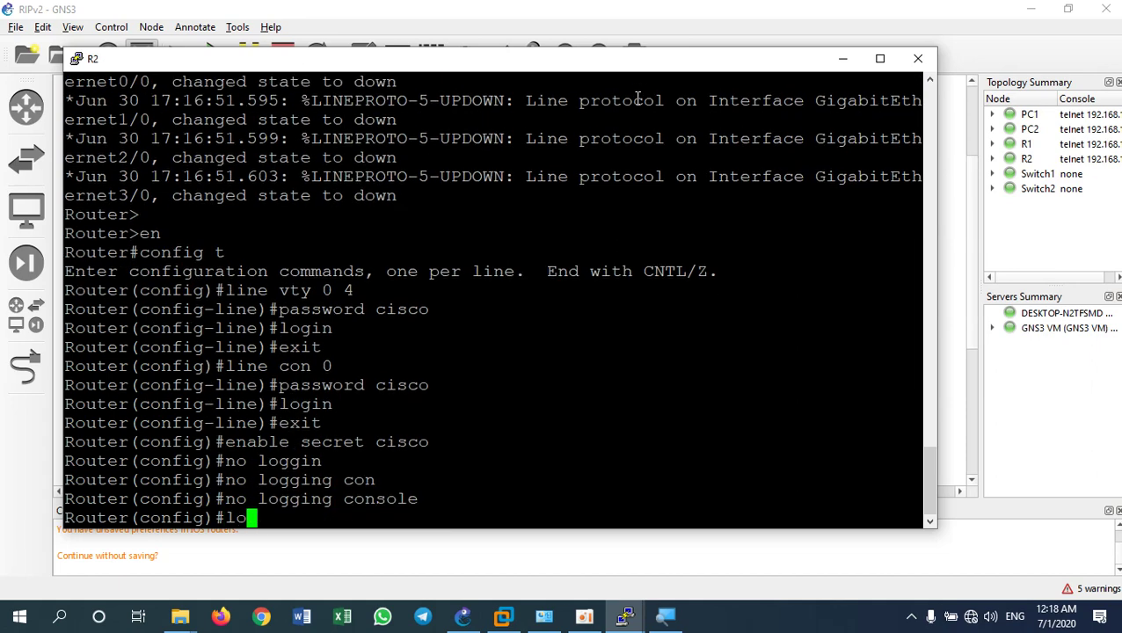
{"action": "type", "text": "gging buffered "}
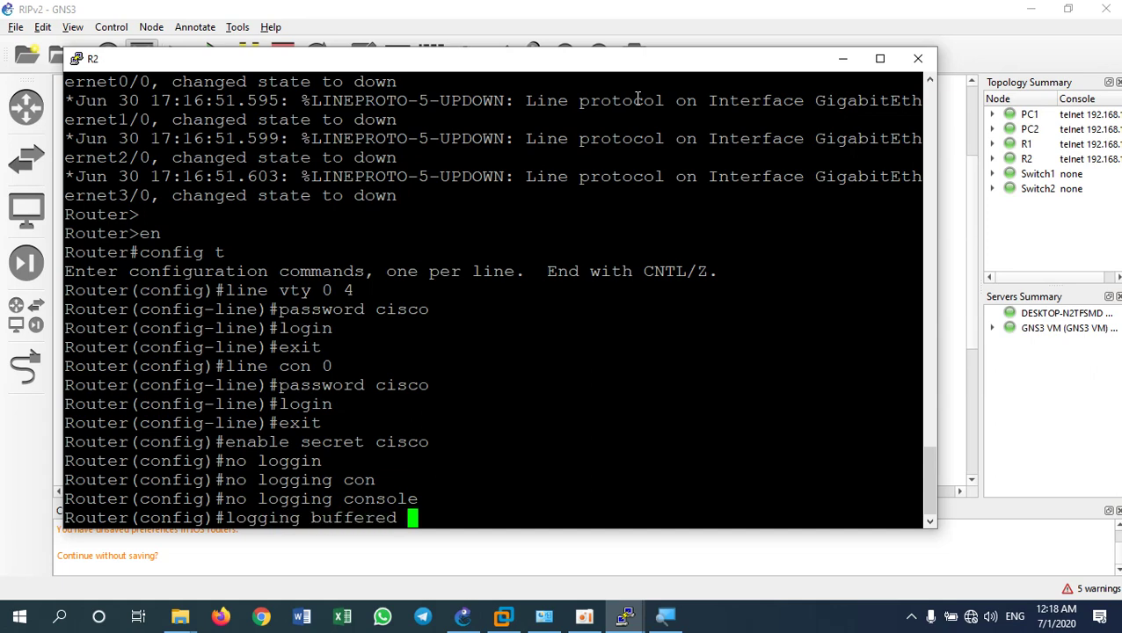
{"action": "type", "text": "8192 "}
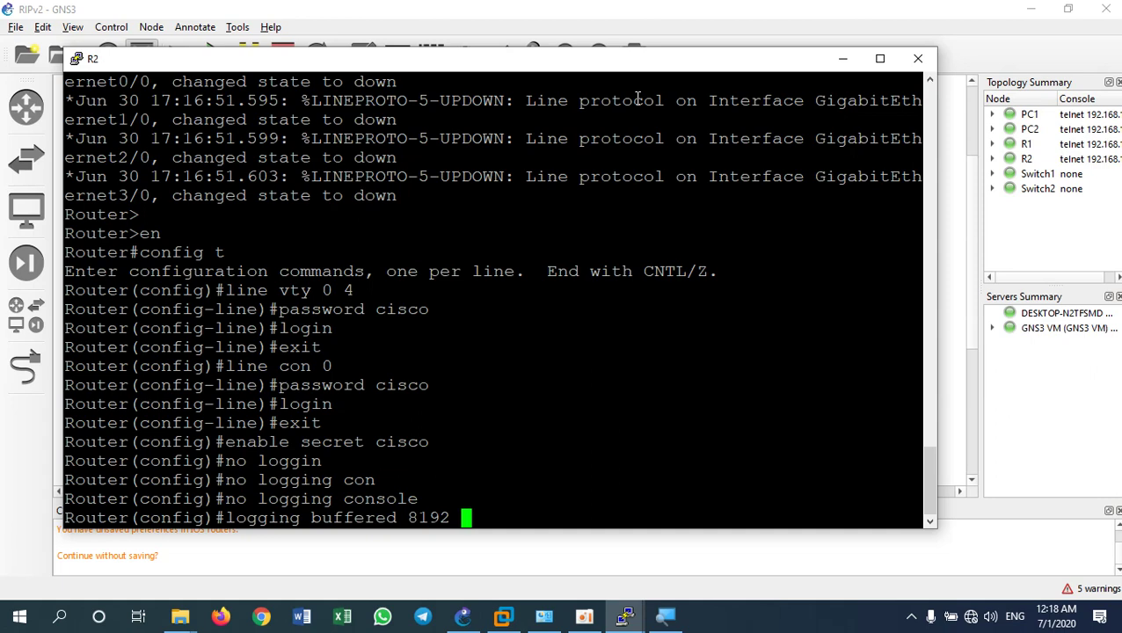
{"action": "type", "text": "debu"}
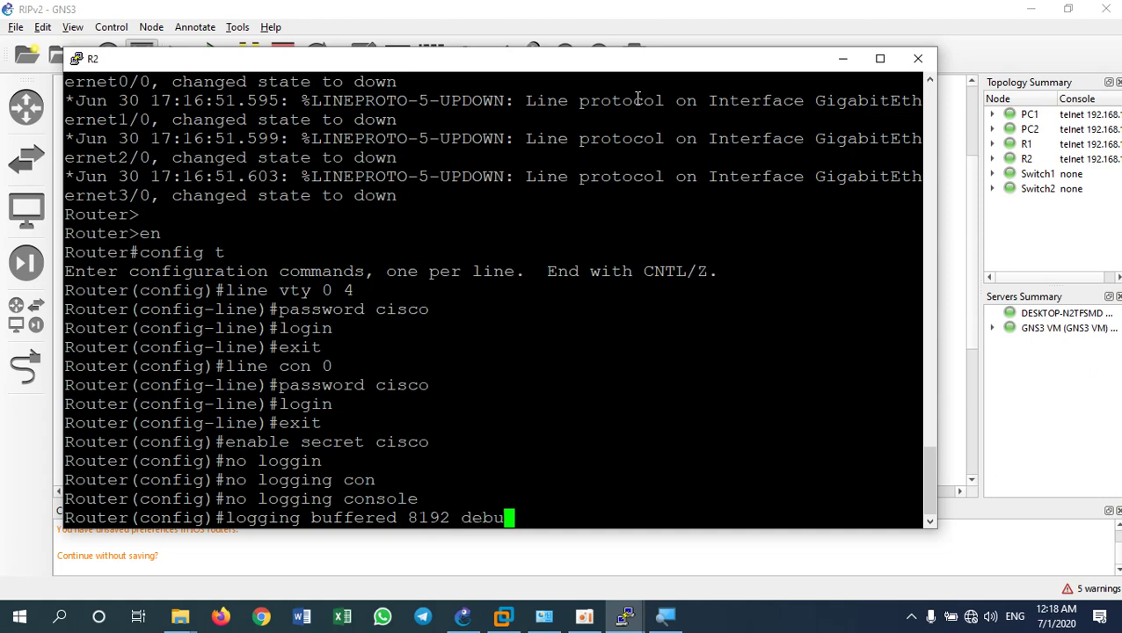
{"action": "type", "text": "g"}
{"action": "key", "text": "Return"}
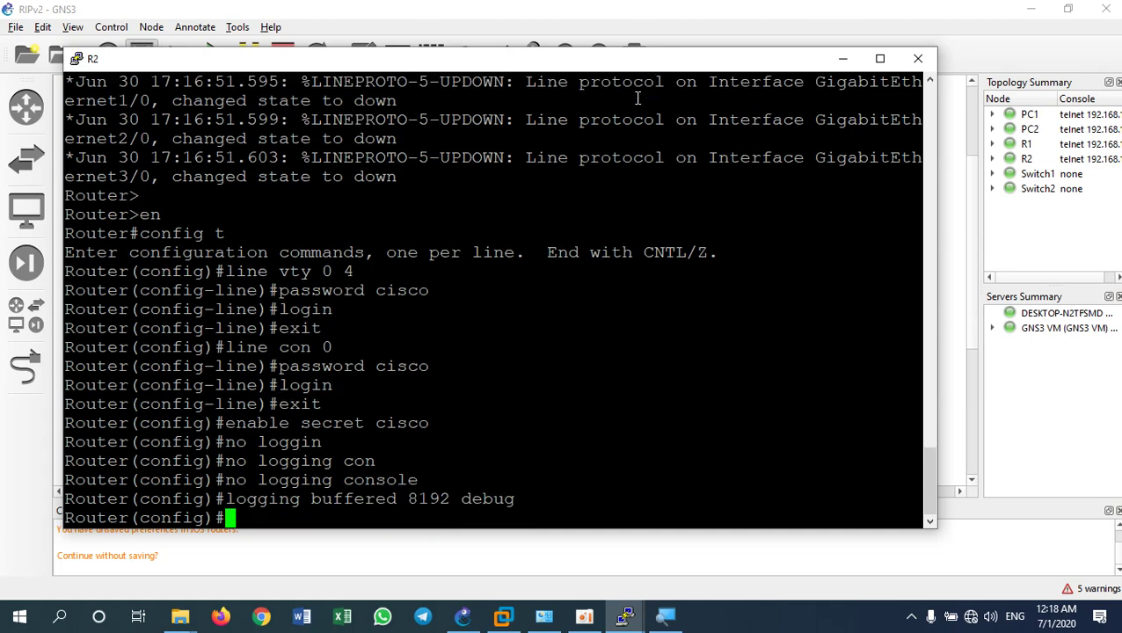
Assign R2's g0/0 the address 203.223.45.97 255.255.255.252 and bring it up
{"action": "type", "text": "int g0/0"}
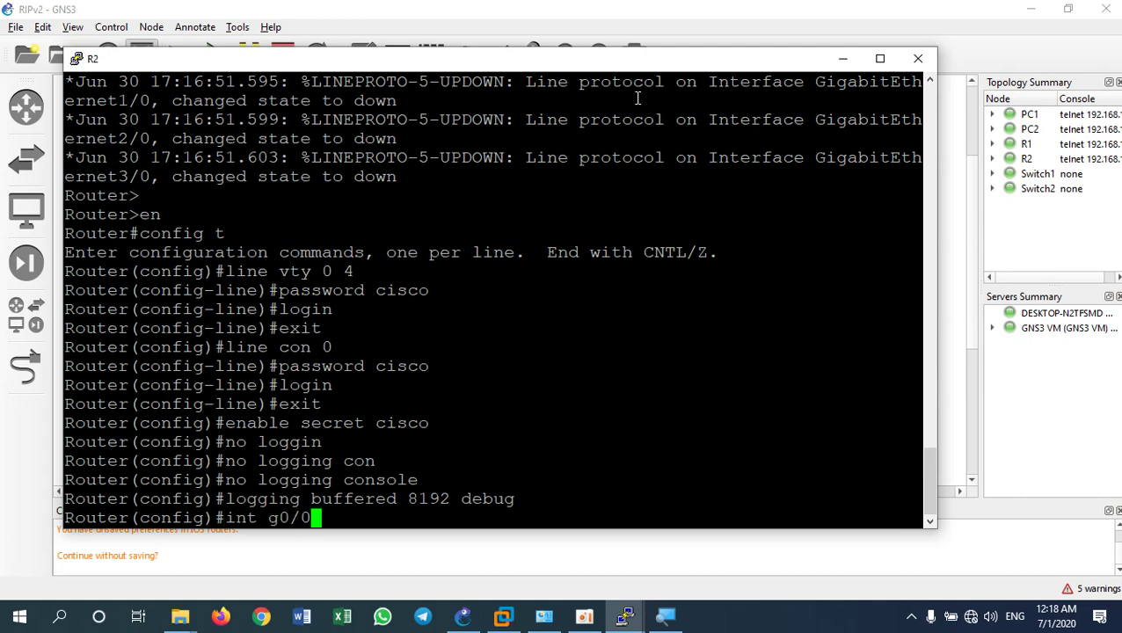
{"action": "key", "text": "Return"}
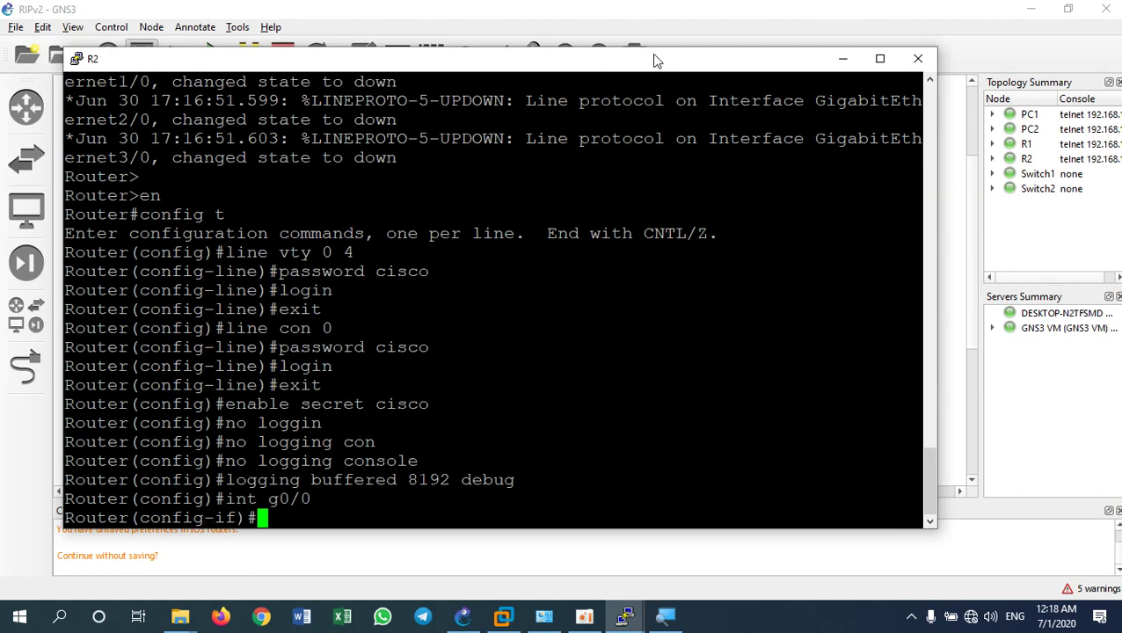
{"action": "left_click_drag", "start_coordinate": [652, 54], "coordinate": [801, 227]}
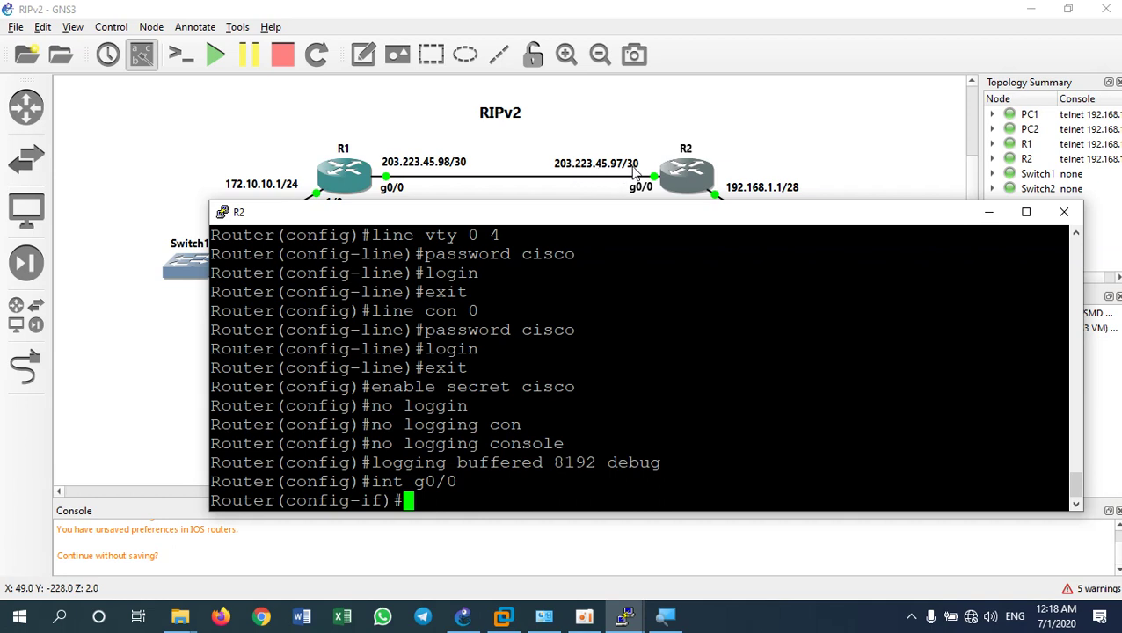
{"action": "type", "text": "ip "}
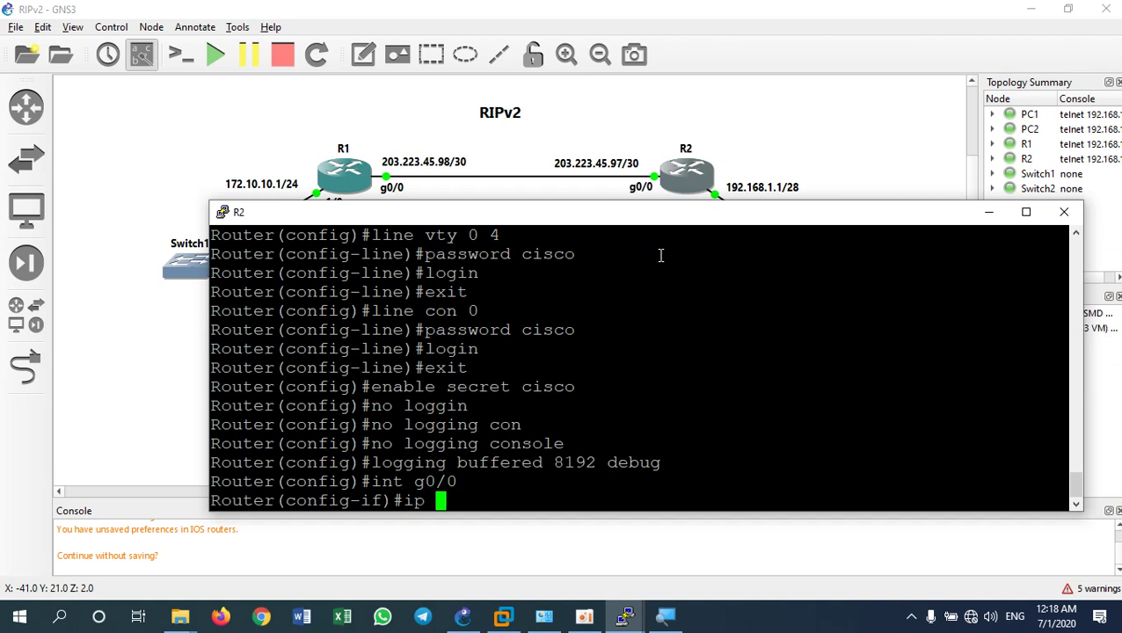
{"action": "type", "text": "add 2"}
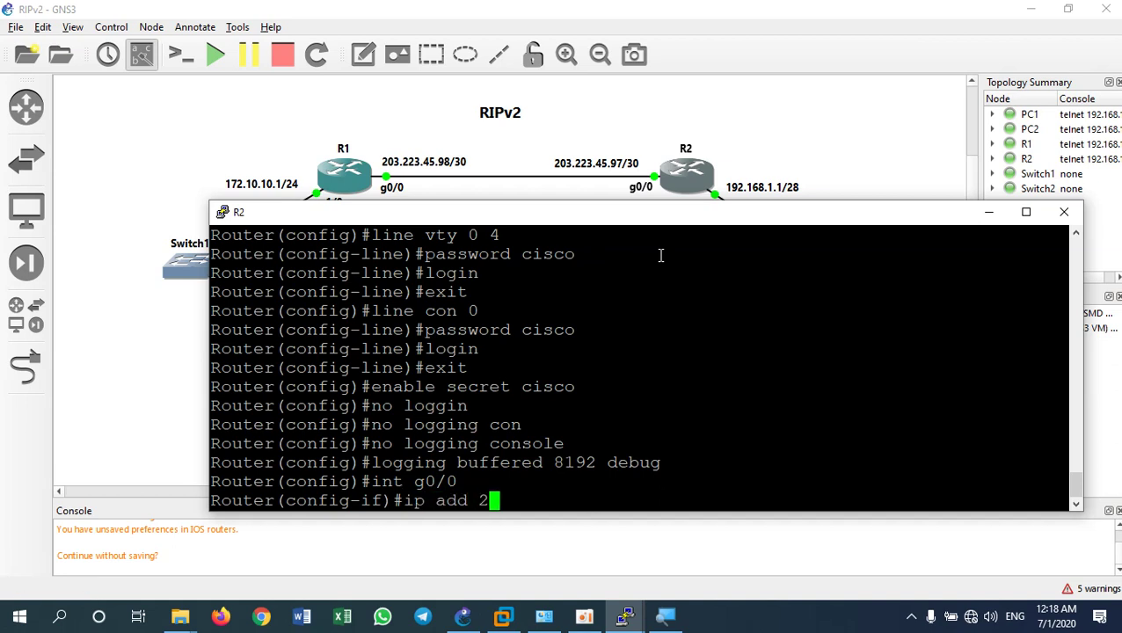
{"action": "type", "text": "03.223.45."}
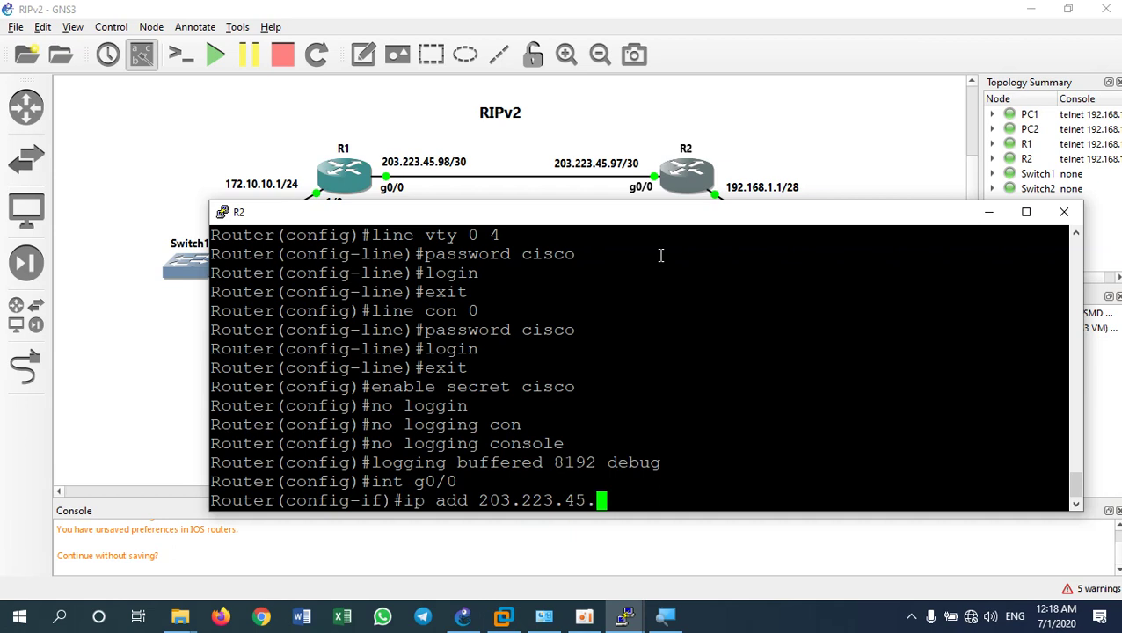
{"action": "type", "text": "97 255.255."}
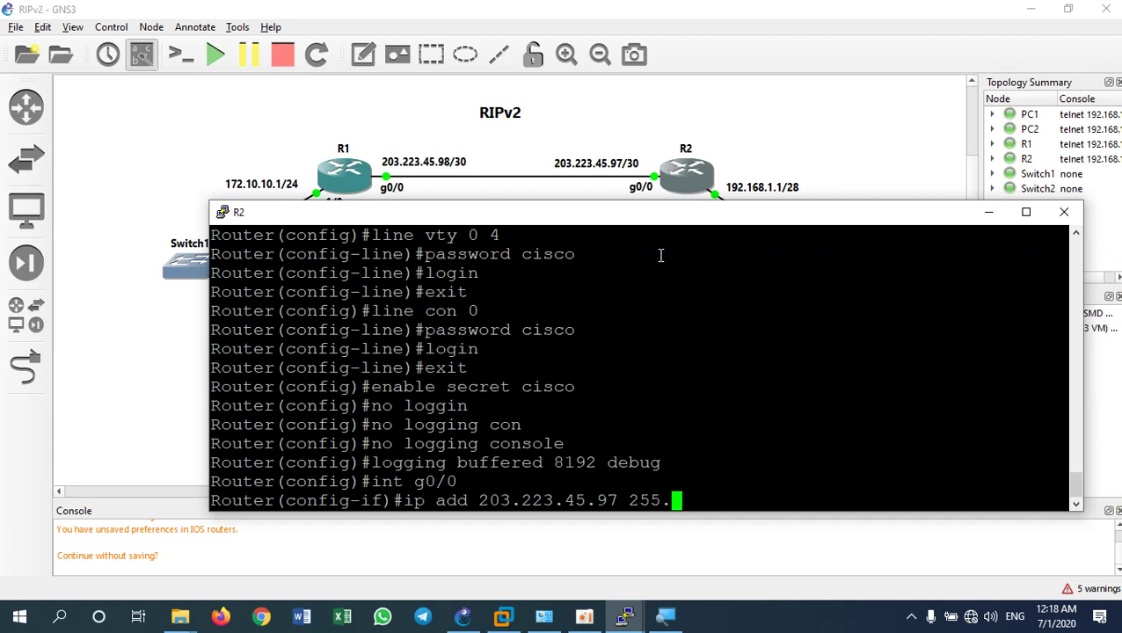
{"action": "type", "text": "255.25"}
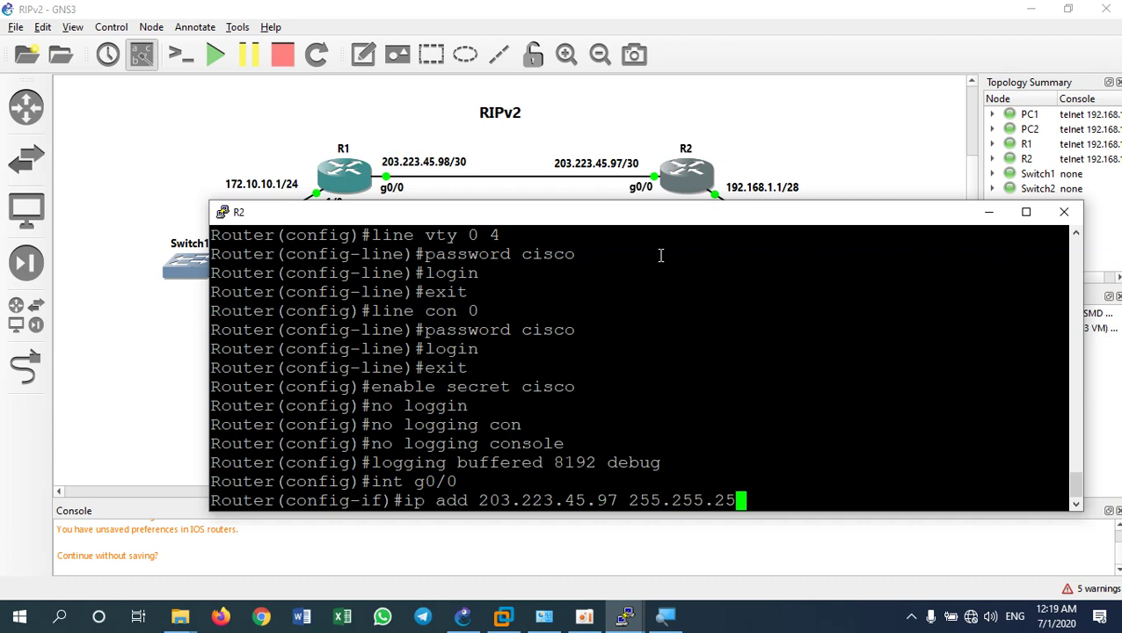
{"action": "type", "text": "2"}
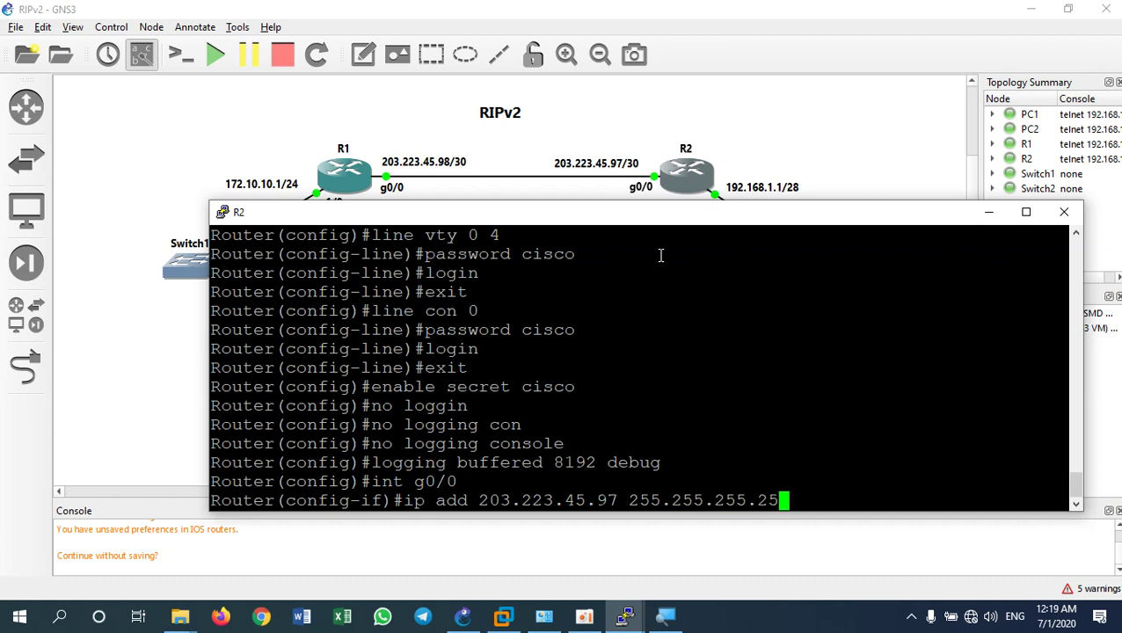
{"action": "key", "text": "Return"}
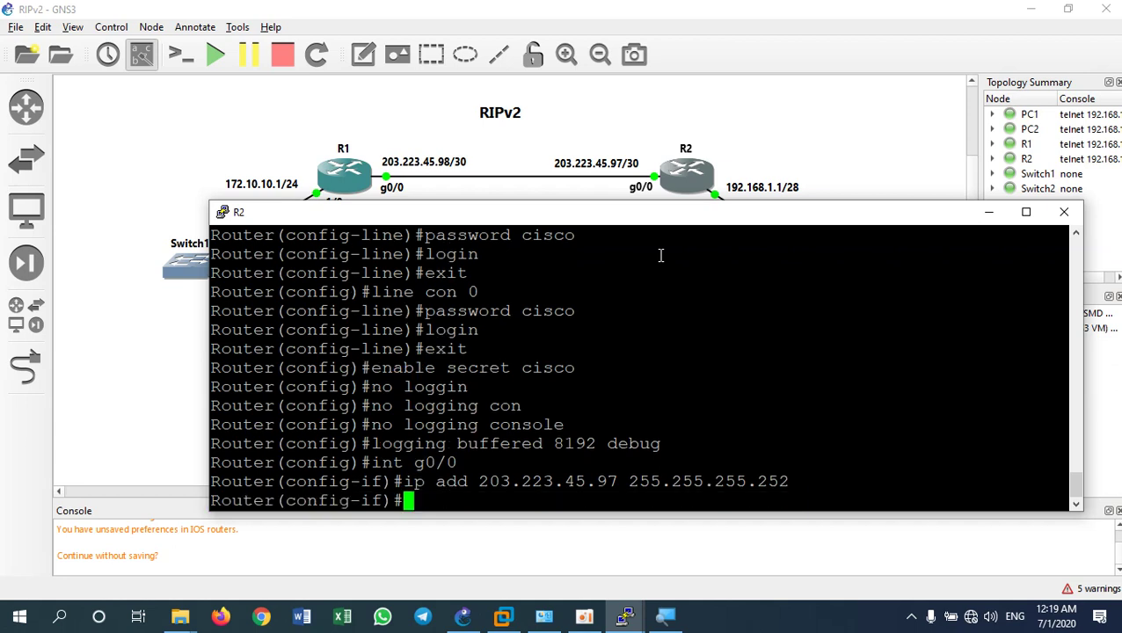
{"action": "type", "text": "no shut"}
{"action": "key", "text": "Return"}
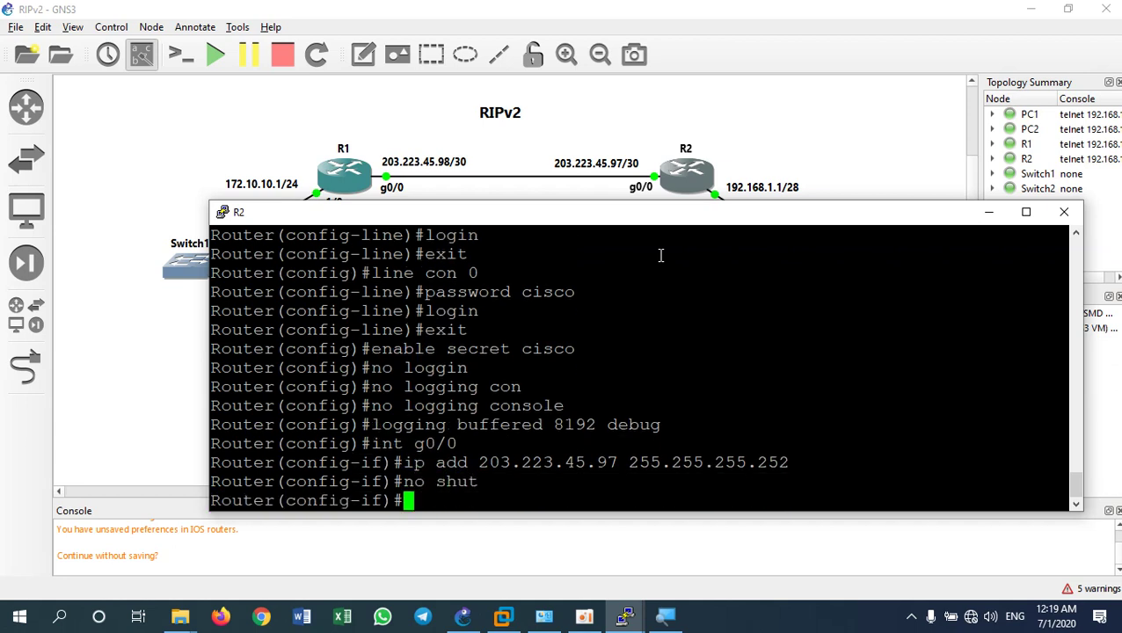
Enter interface g1/0 and start typing its address 192.168.1.1
{"action": "type", "text": "int "}
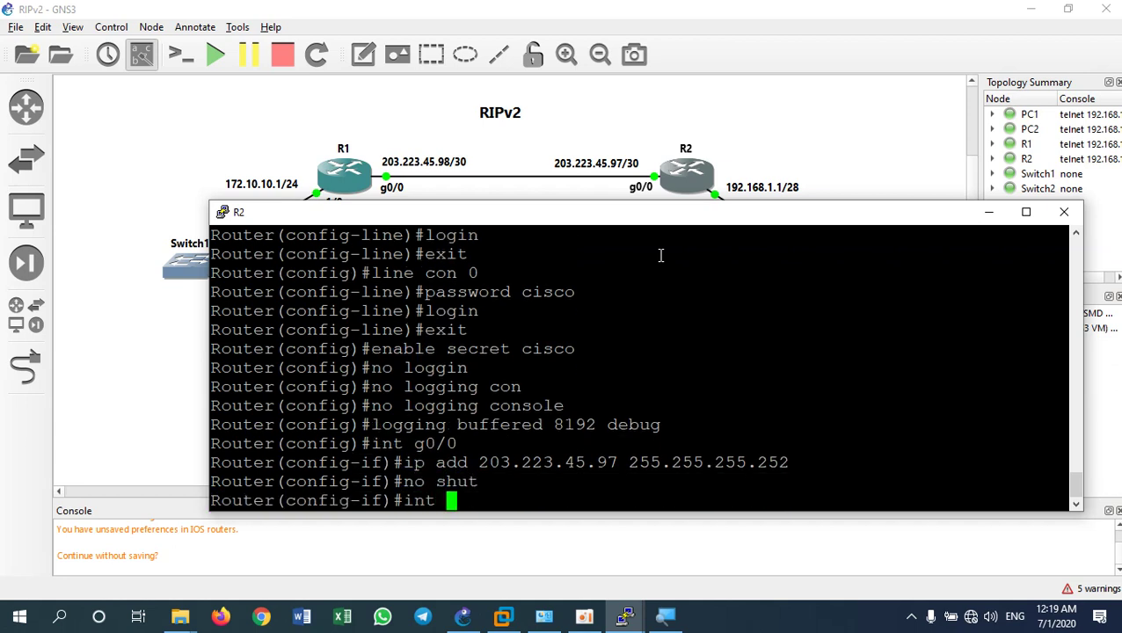
{"action": "type", "text": "g1/0"}
{"action": "key", "text": "Return"}
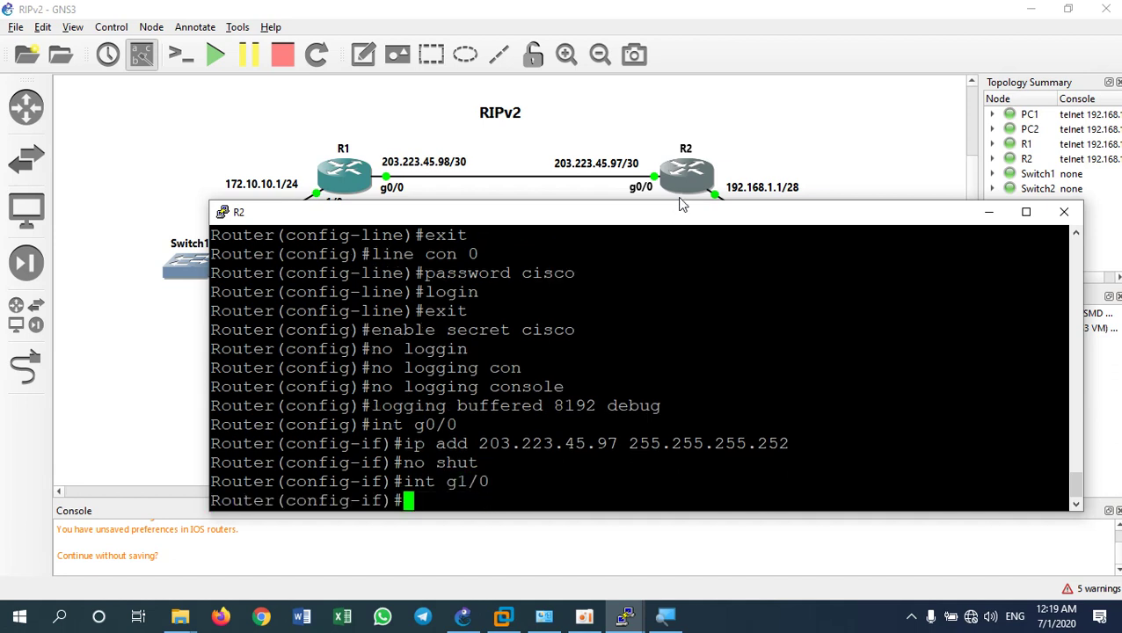
{"action": "left_click_drag", "start_coordinate": [690, 213], "coordinate": [699, 226]}
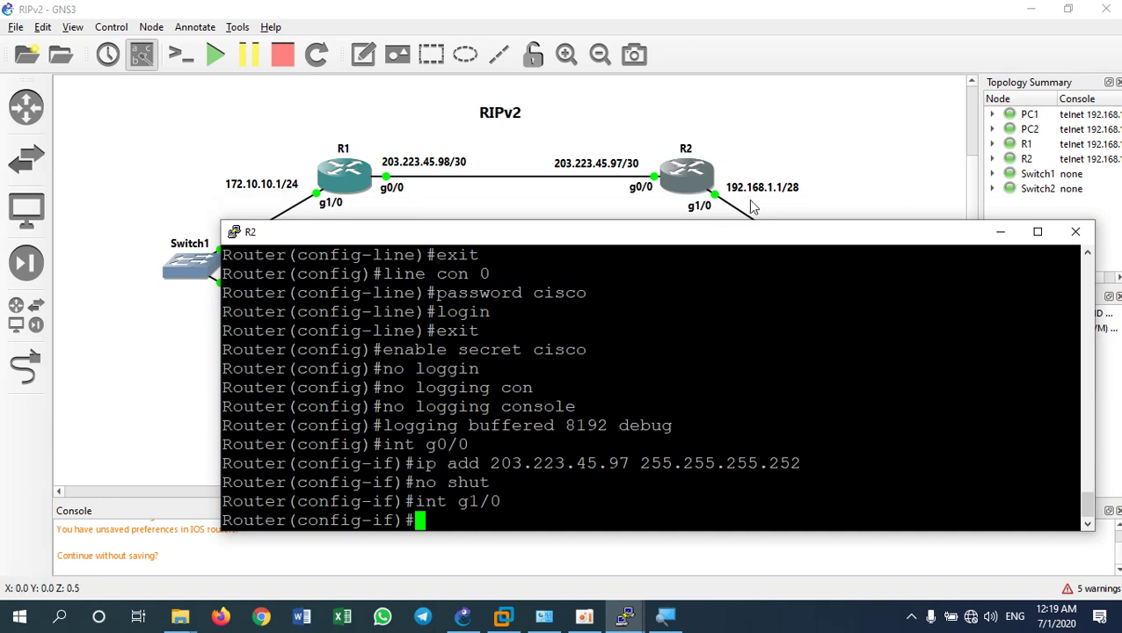
{"action": "type", "text": "ip "}
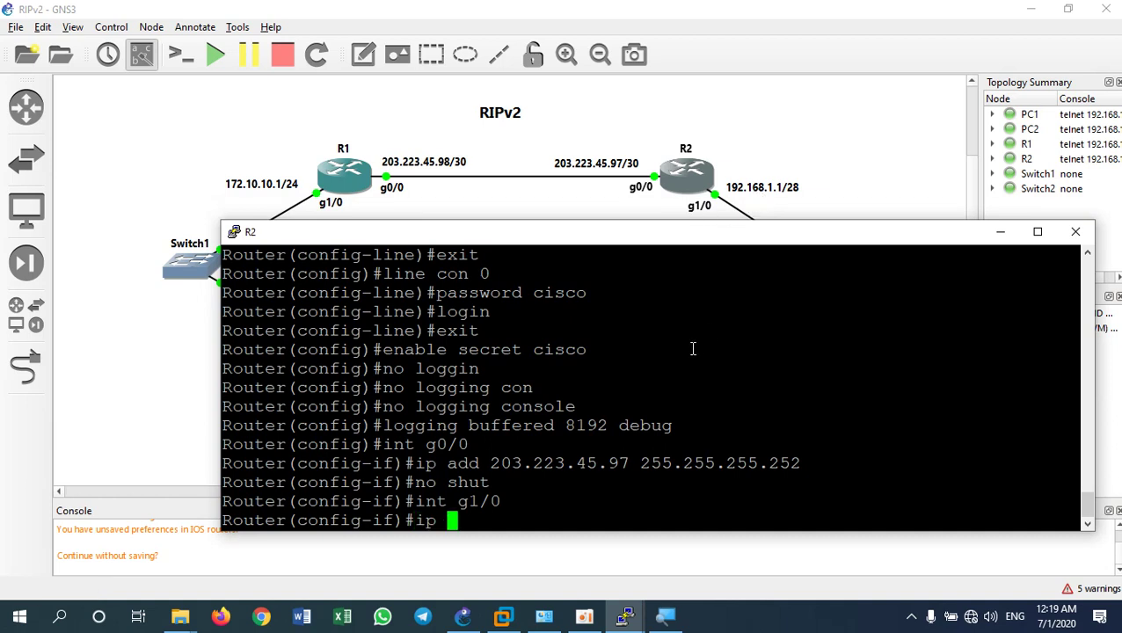
{"action": "type", "text": "add"}
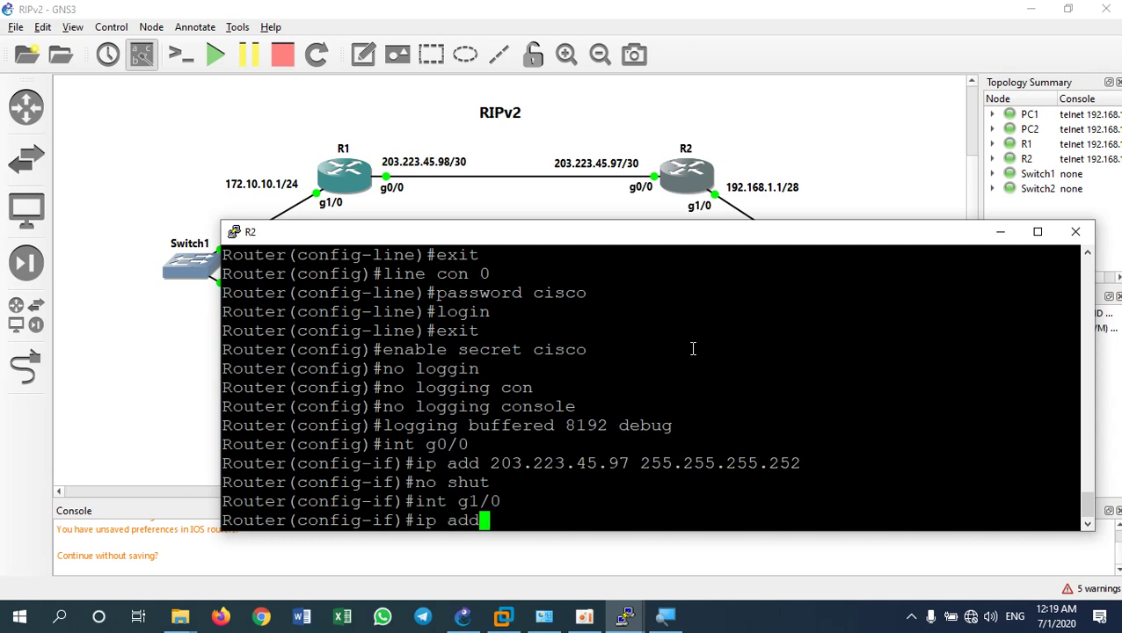
{"action": "type", "text": " 192.16"}
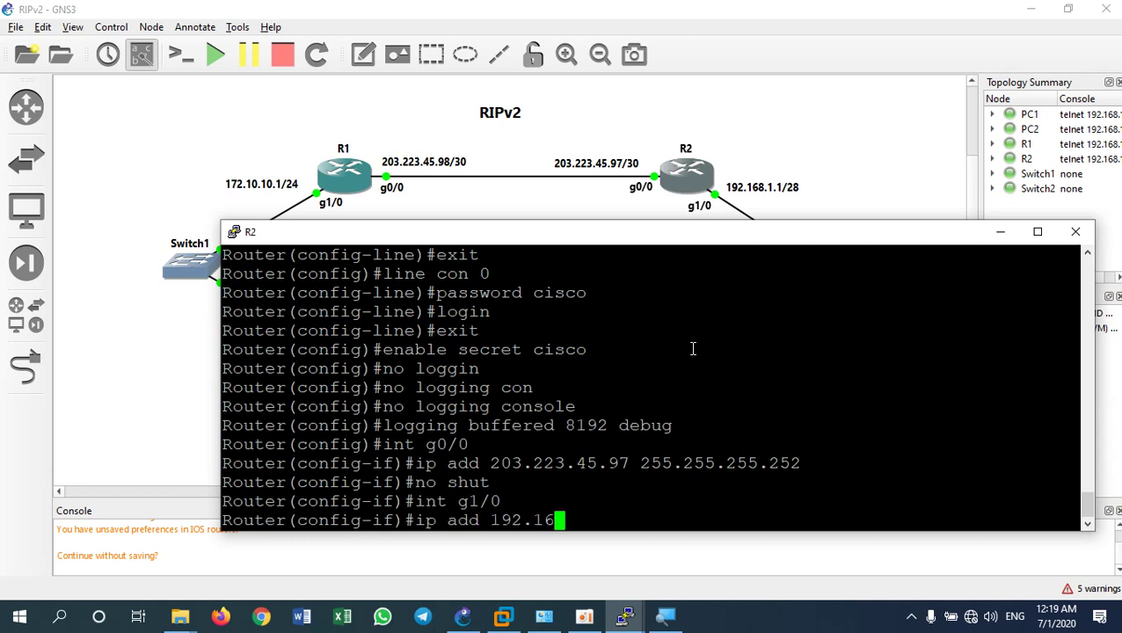
{"action": "type", "text": "8.1.1 2"}
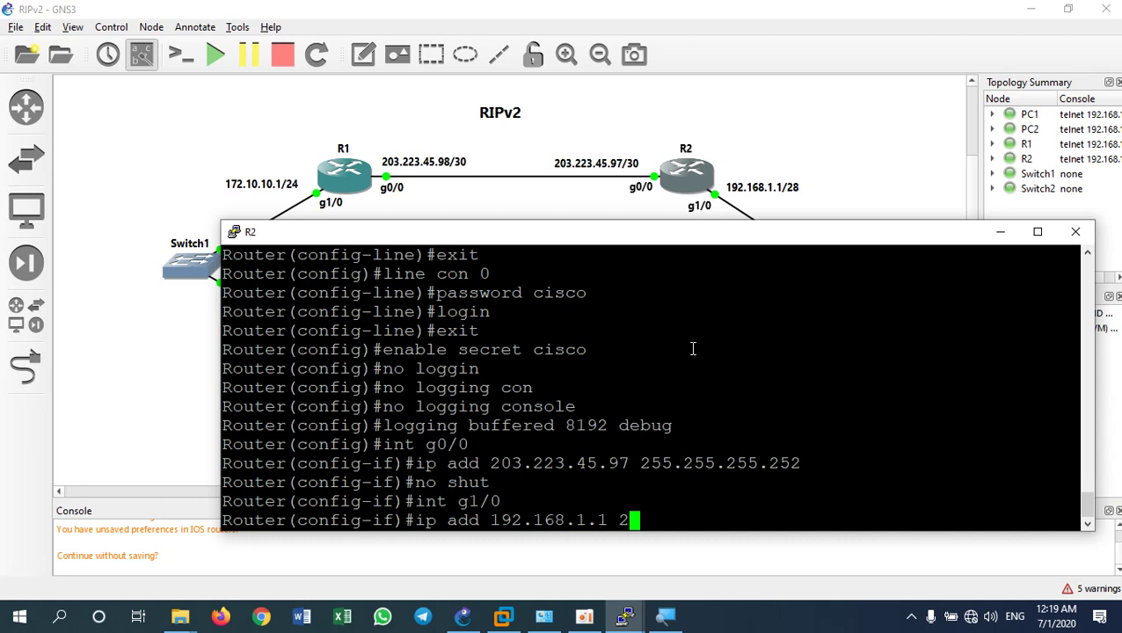
Finish g1/0 as 192.168.1.1 255.255.255.240, enable it, and exit to global config
{"action": "type", "text": "2"}
{"action": "key", "text": "BackSpace"}
{"action": "type", "text": "55.255.255"}
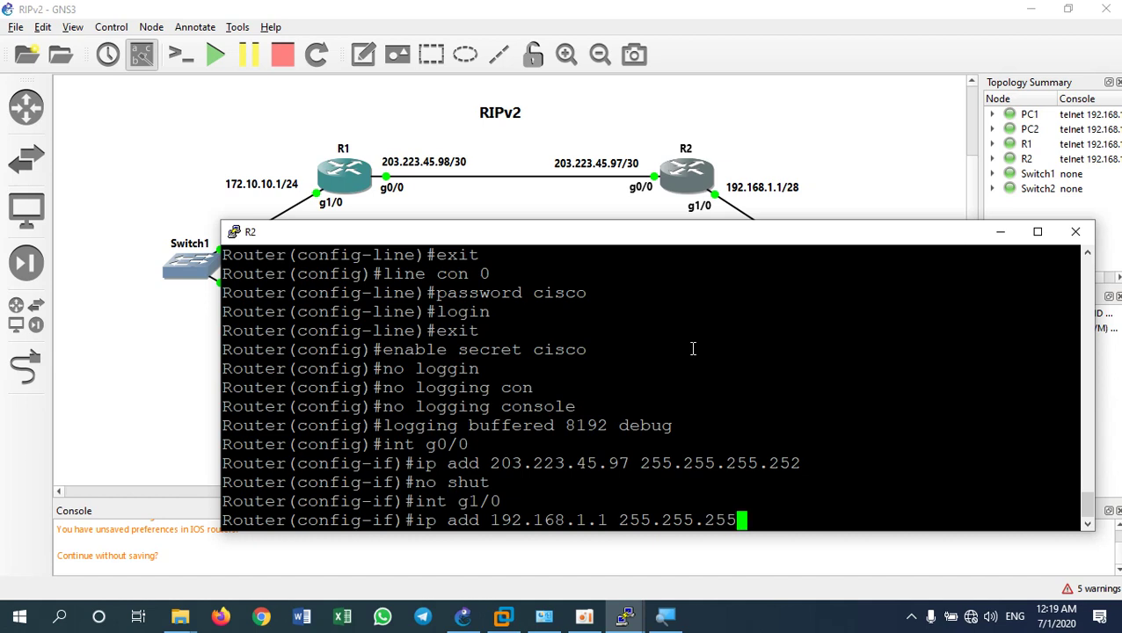
{"action": "type", "text": ".240"}
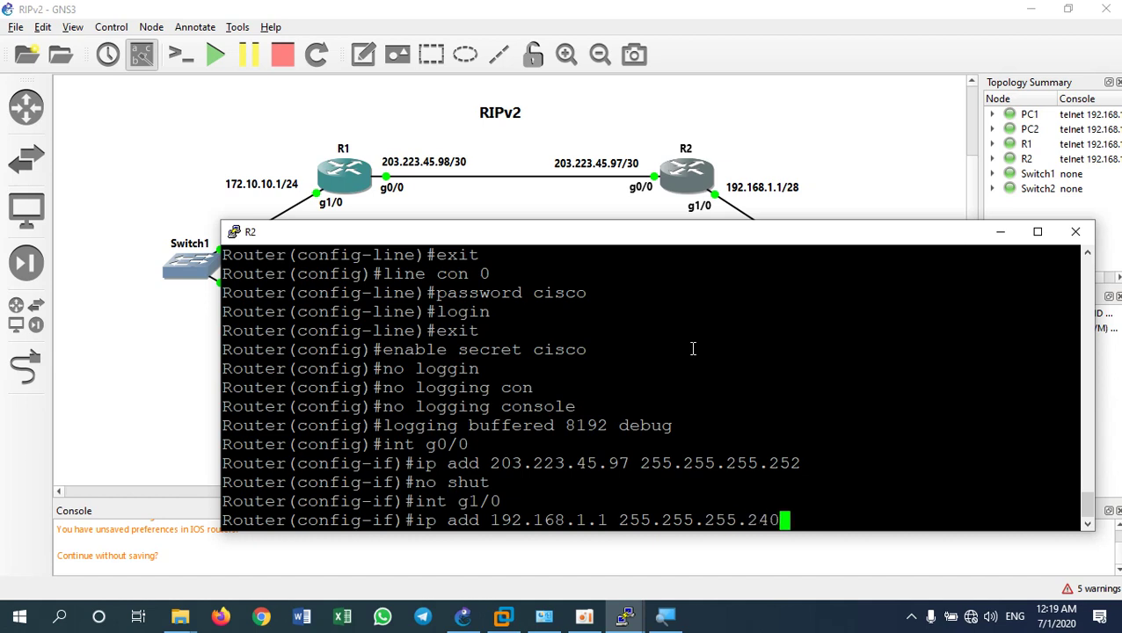
{"action": "key", "text": "Return"}
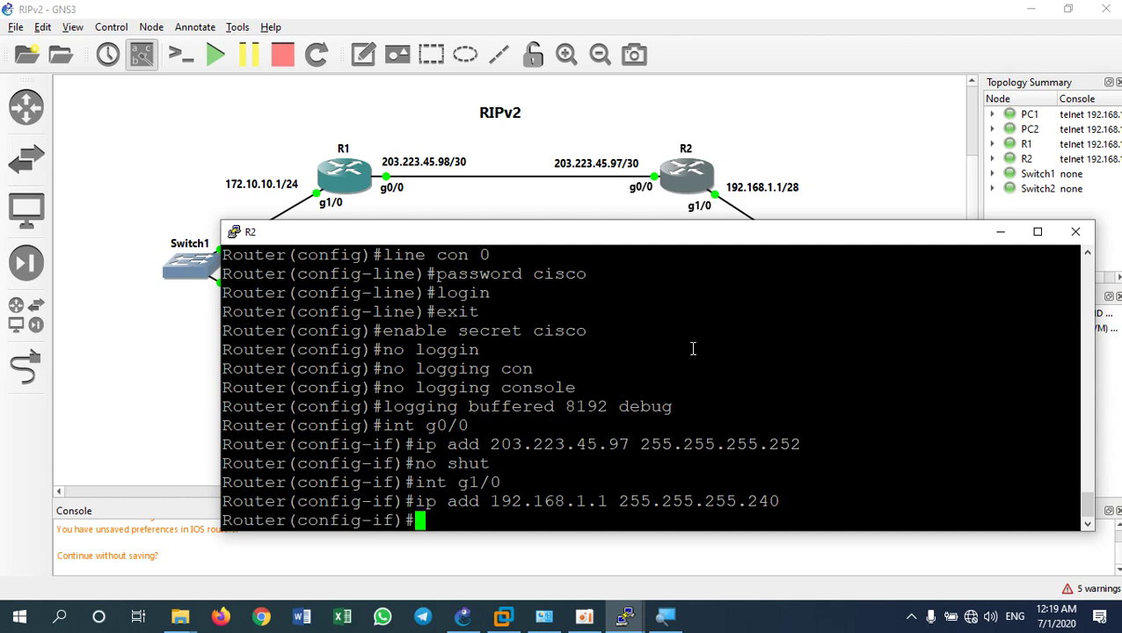
{"action": "type", "text": "no shut"}
{"action": "key", "text": "Return"}
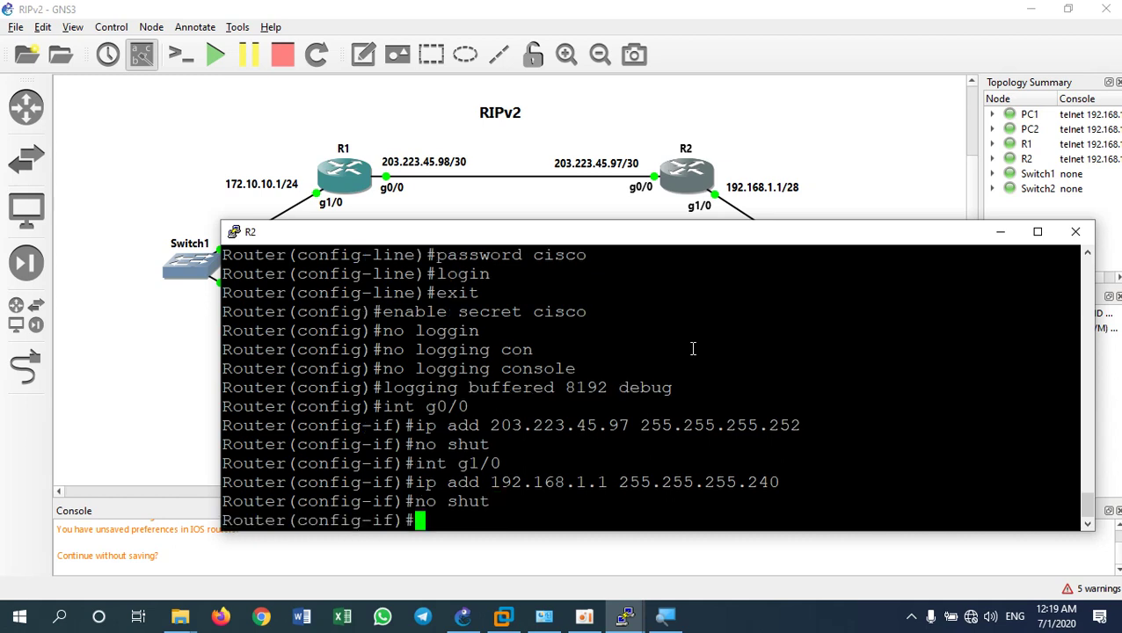
{"action": "type", "text": "exit"}
{"action": "key", "text": "Return"}
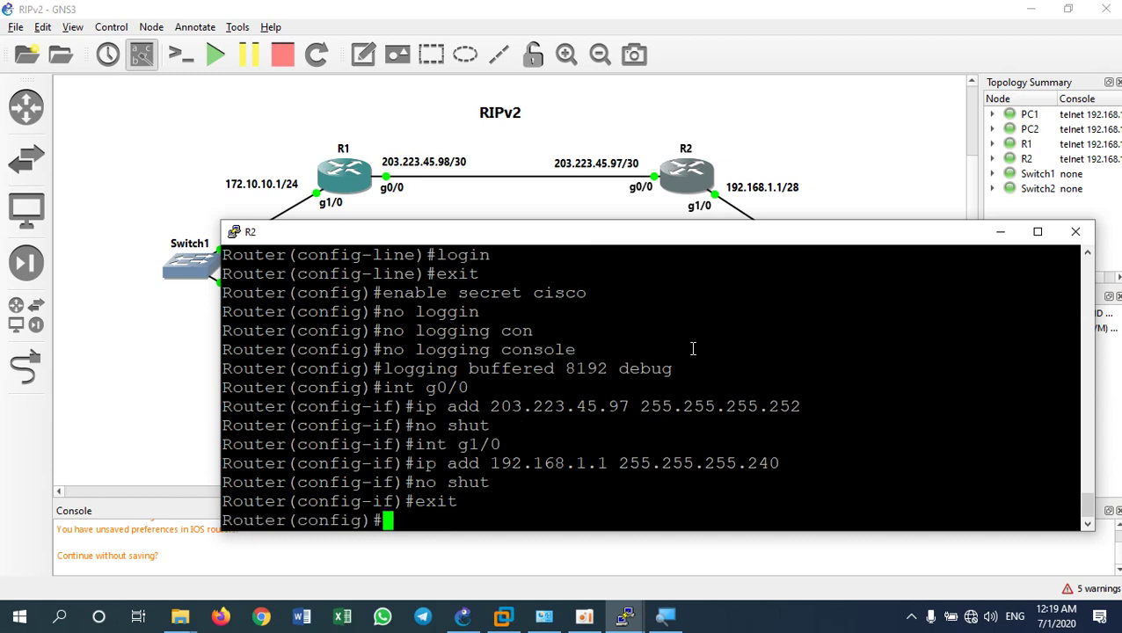
Enable RIP version 2 on R2 and add networks 192.168.1.0 and 203.223.45.96
{"action": "type", "text": "router rip"}
{"action": "key", "text": "Return"}
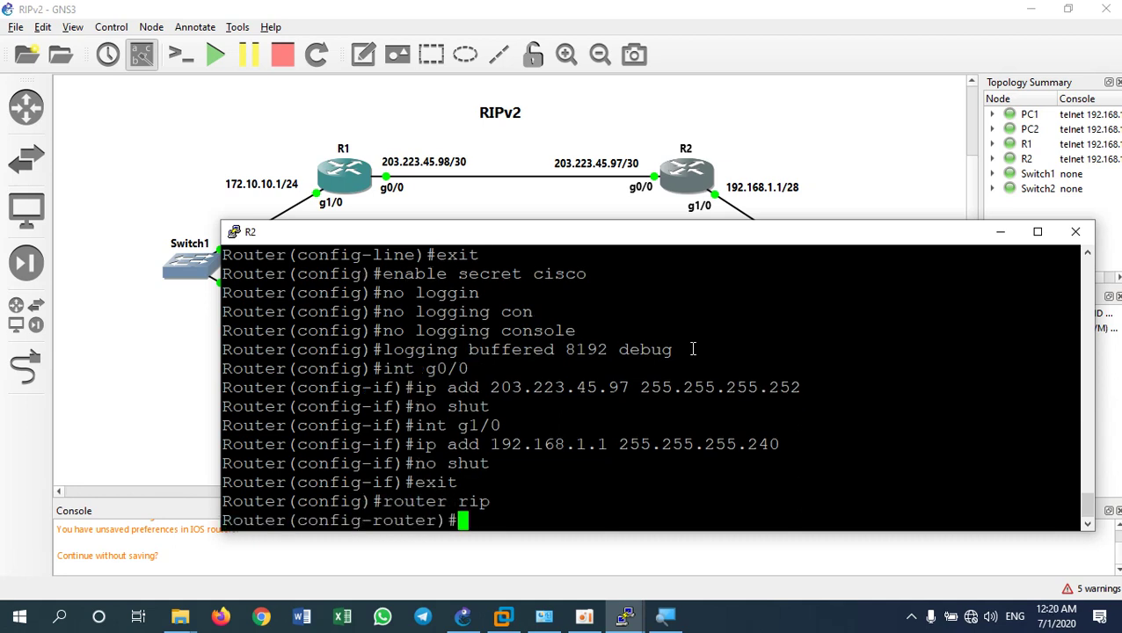
{"action": "type", "text": "version 2"}
{"action": "key", "text": "Return"}
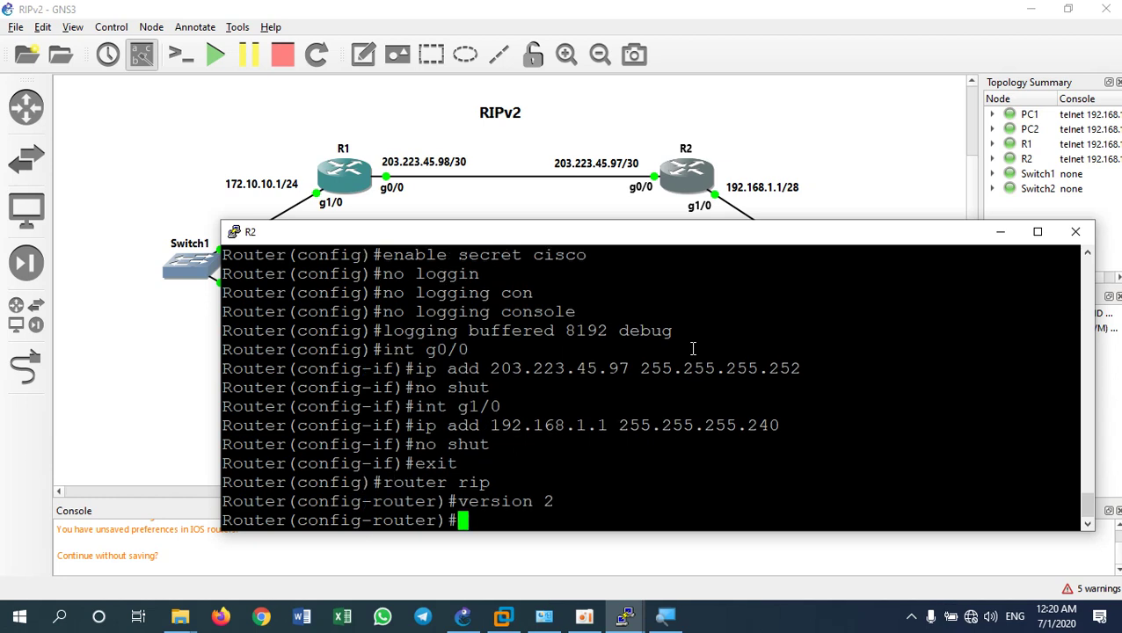
{"action": "type", "text": "network"}
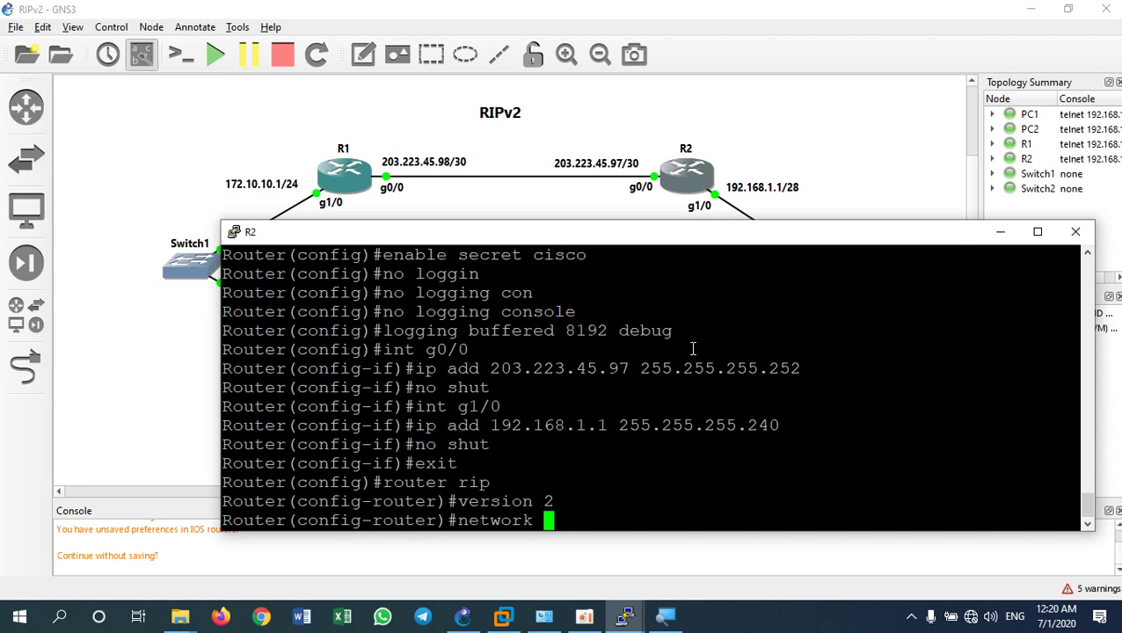
{"action": "type", "text": "192.1"}
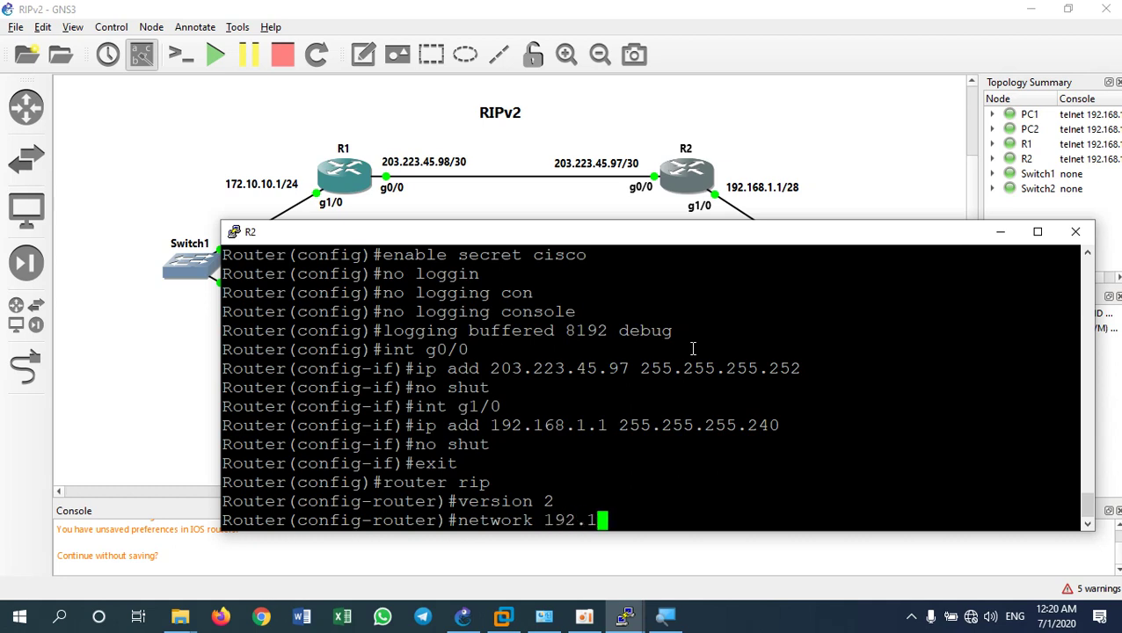
{"action": "type", "text": "68.1.0"}
{"action": "key", "text": "Return"}
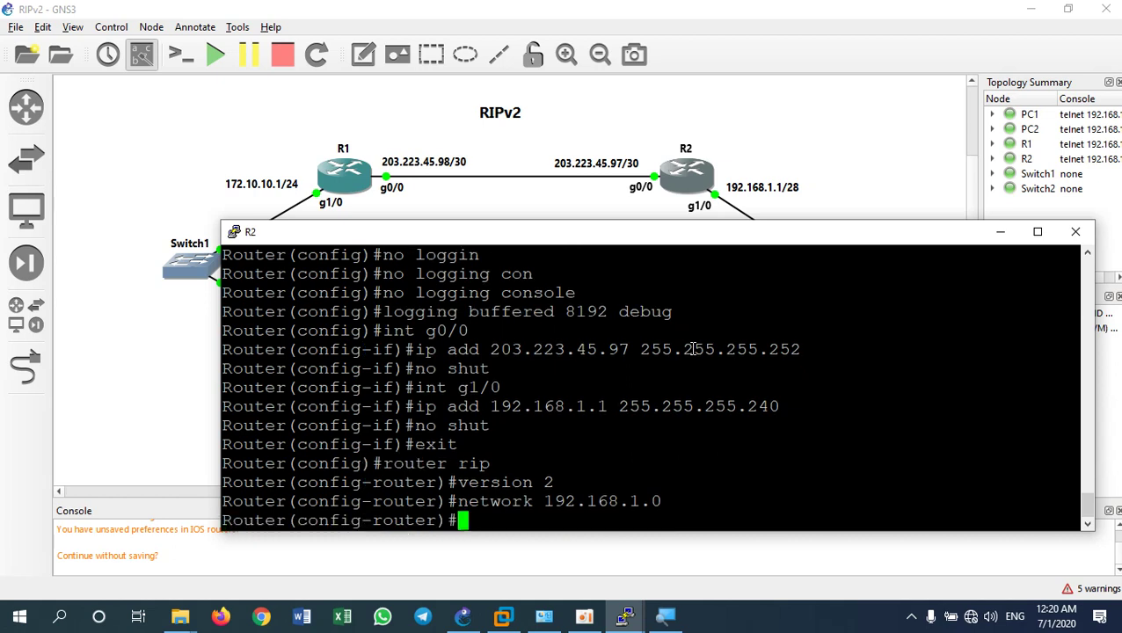
{"action": "type", "text": "network "}
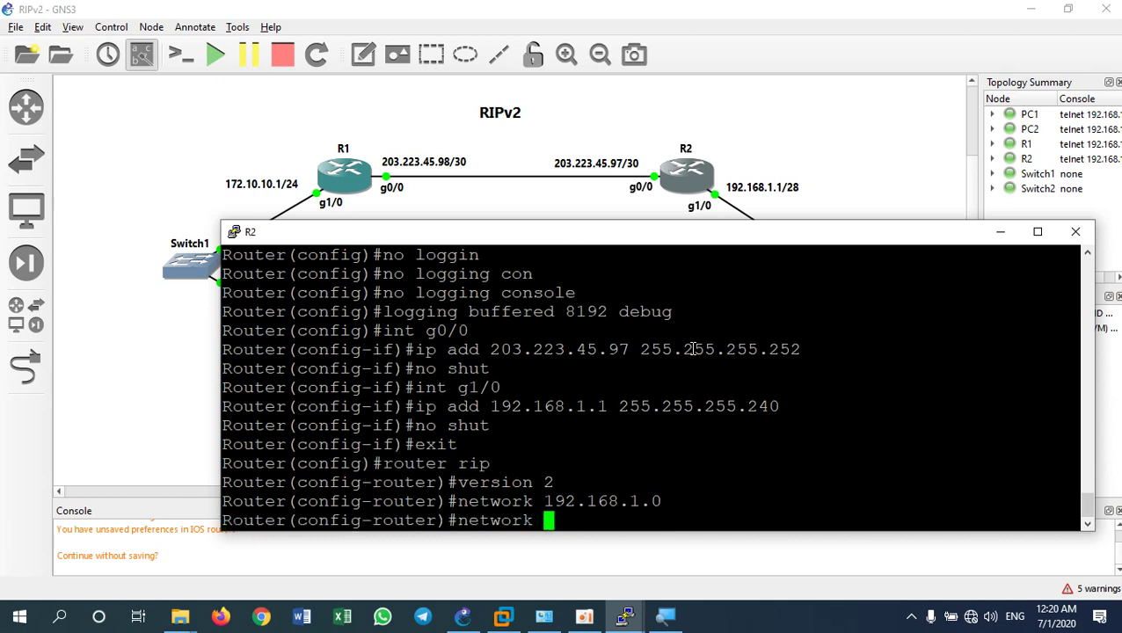
{"action": "type", "text": "203."}
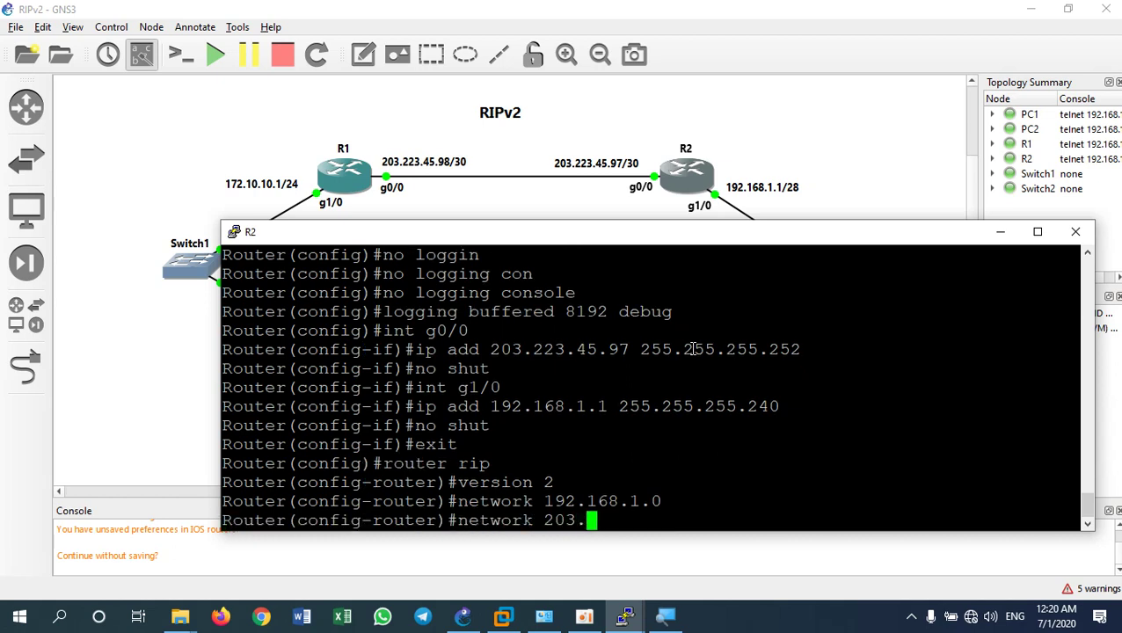
{"action": "type", "text": "223."}
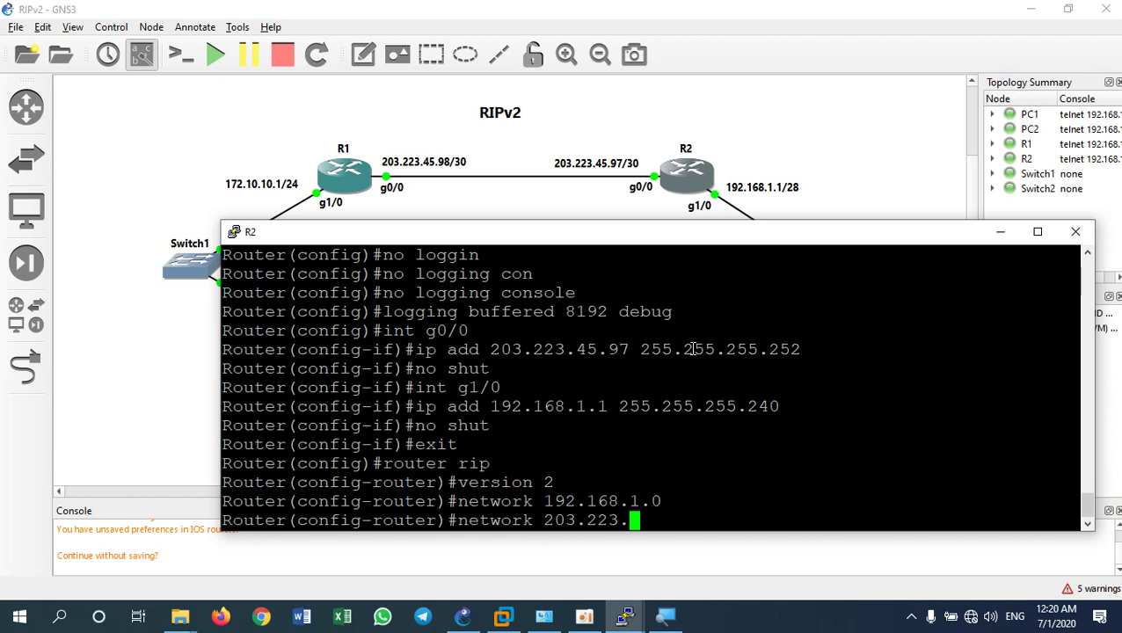
{"action": "type", "text": "45.96"}
{"action": "key", "text": "Return"}
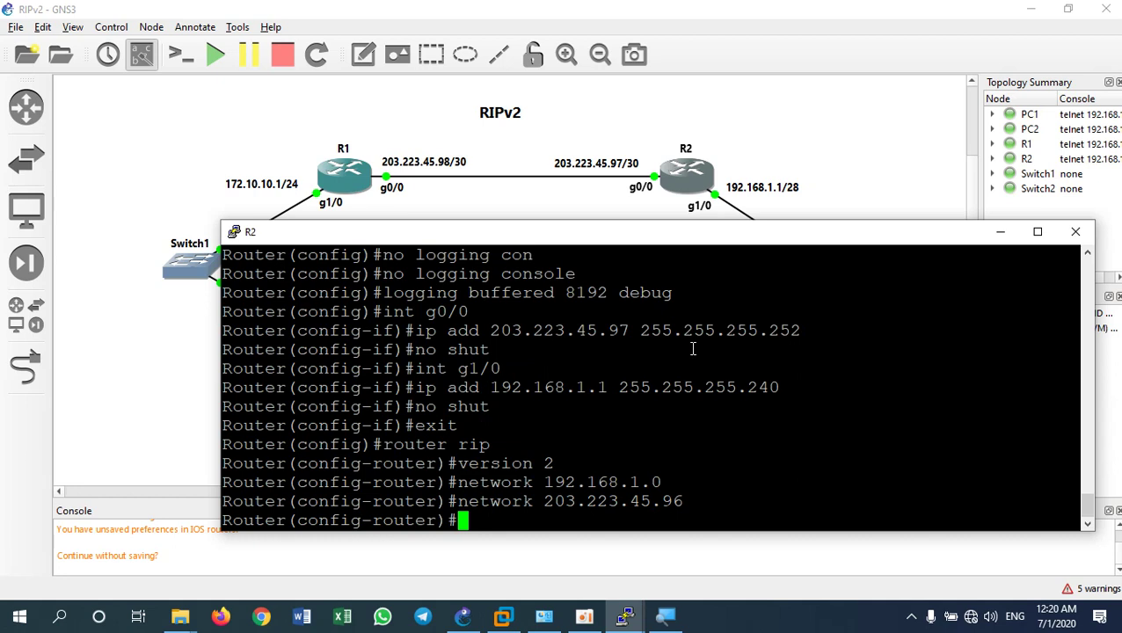
Turn off RIP auto-summary and exit back to the Router# prompt
{"action": "type", "text": "no auto"}
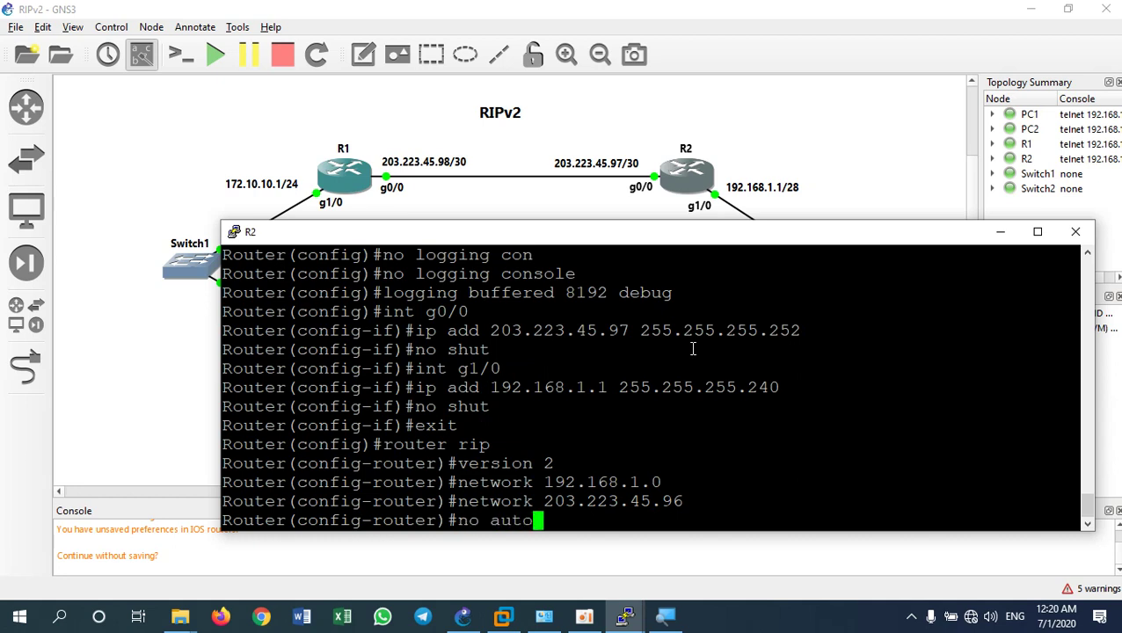
{"action": "key", "text": "Return"}
{"action": "type", "text": "no auto-summary"}
{"action": "key", "text": "Return"}
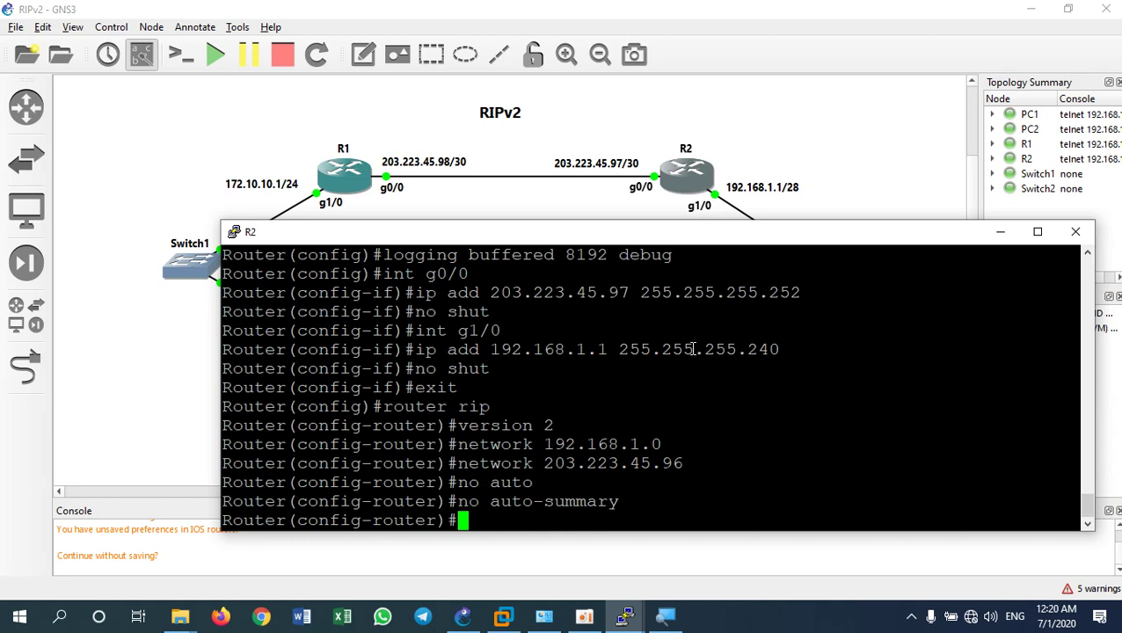
{"action": "type", "text": "exit"}
{"action": "key", "text": "Return"}
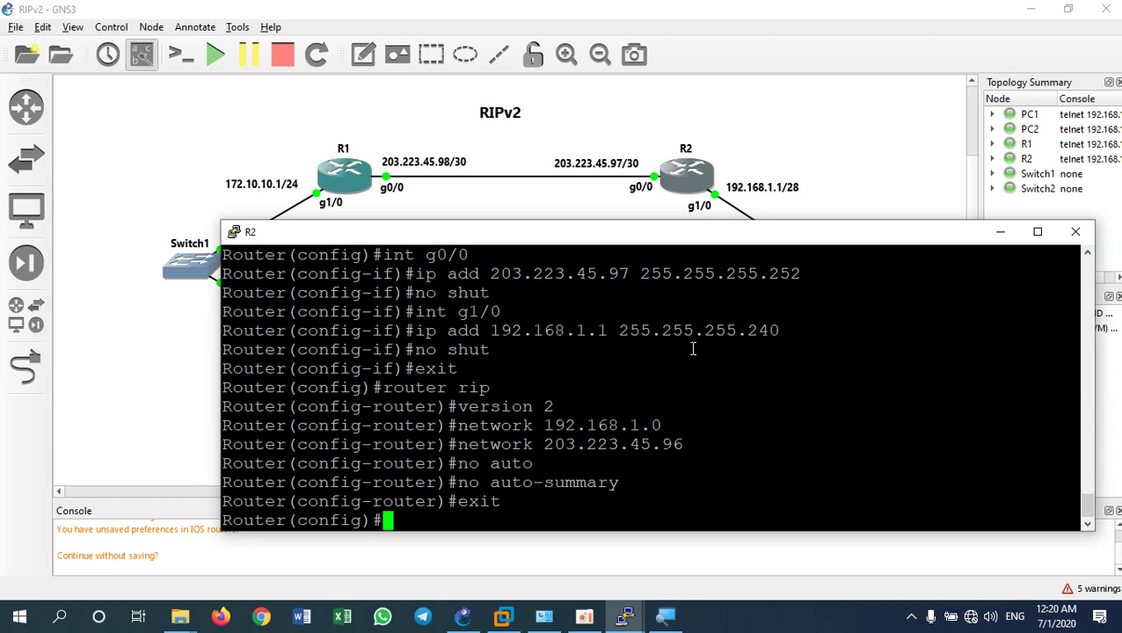
{"action": "type", "text": "exit"}
{"action": "key", "text": "Return"}
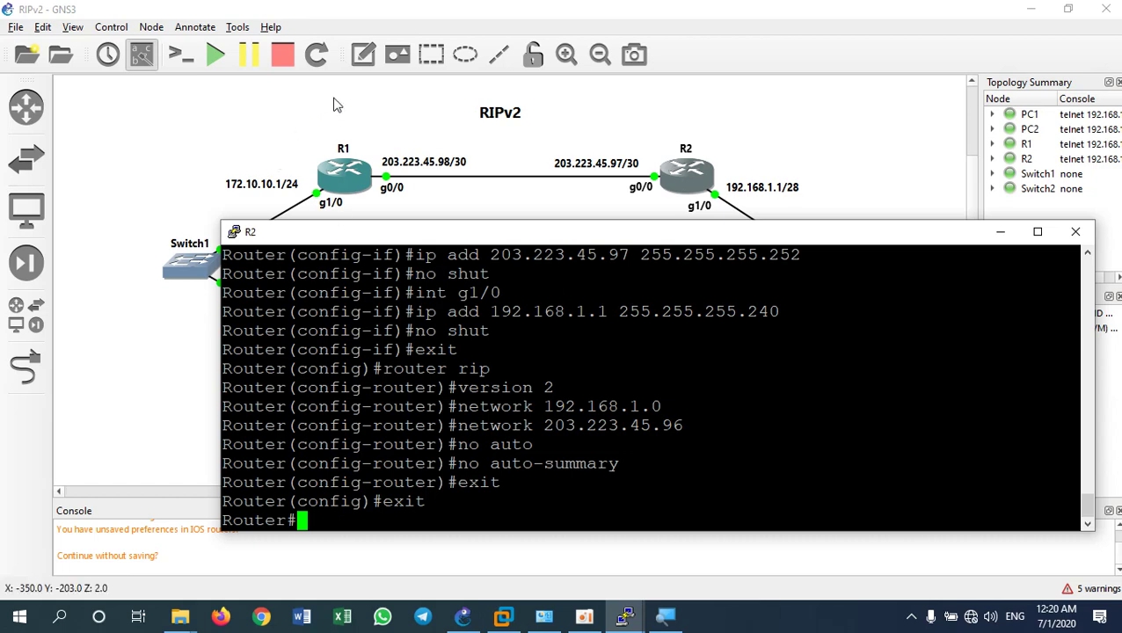
Run 'sh ip route' on R2 and enlarge the console to show the full table
{"action": "left_click_drag", "start_coordinate": [407, 237], "coordinate": [554, 216]}
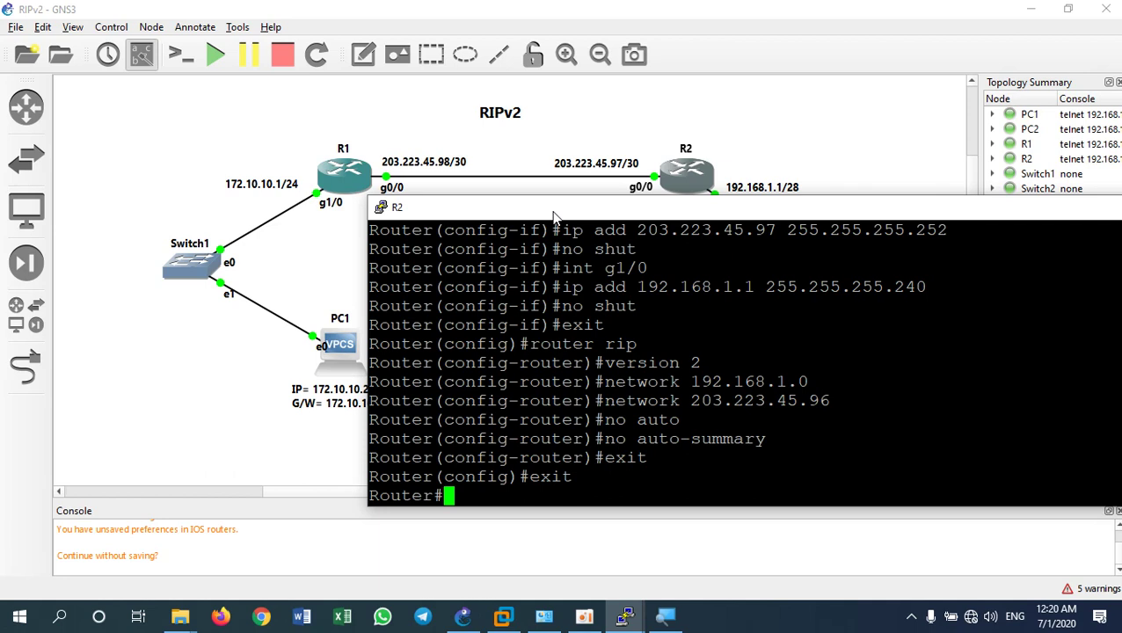
{"action": "type", "text": "sh ip r"}
{"action": "type", "text": "oute"}
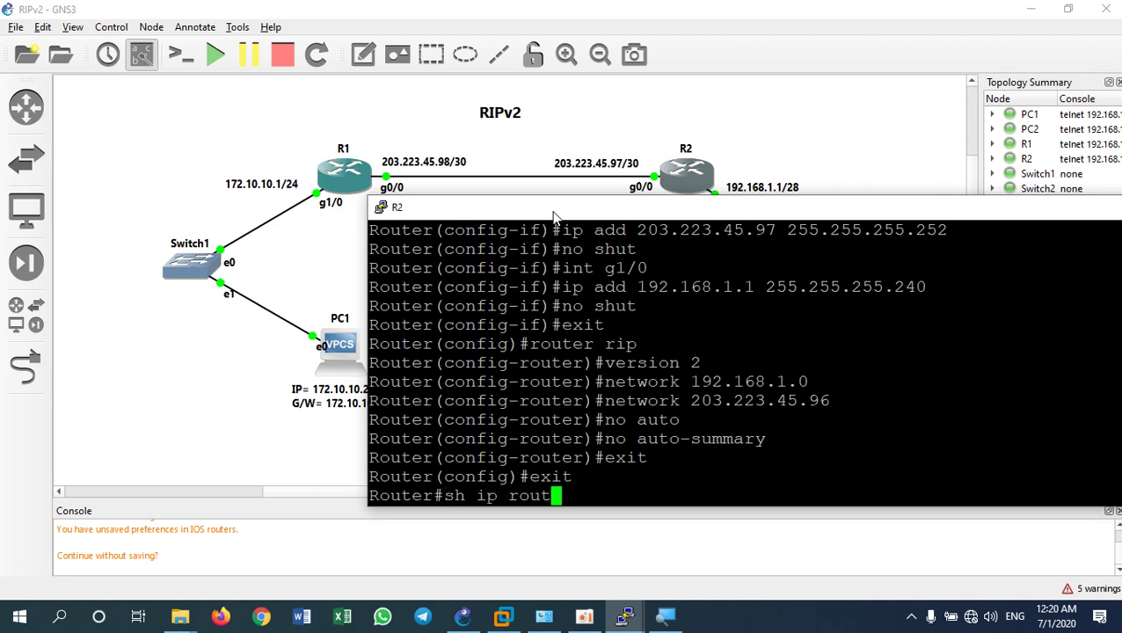
{"action": "key", "text": "Return"}
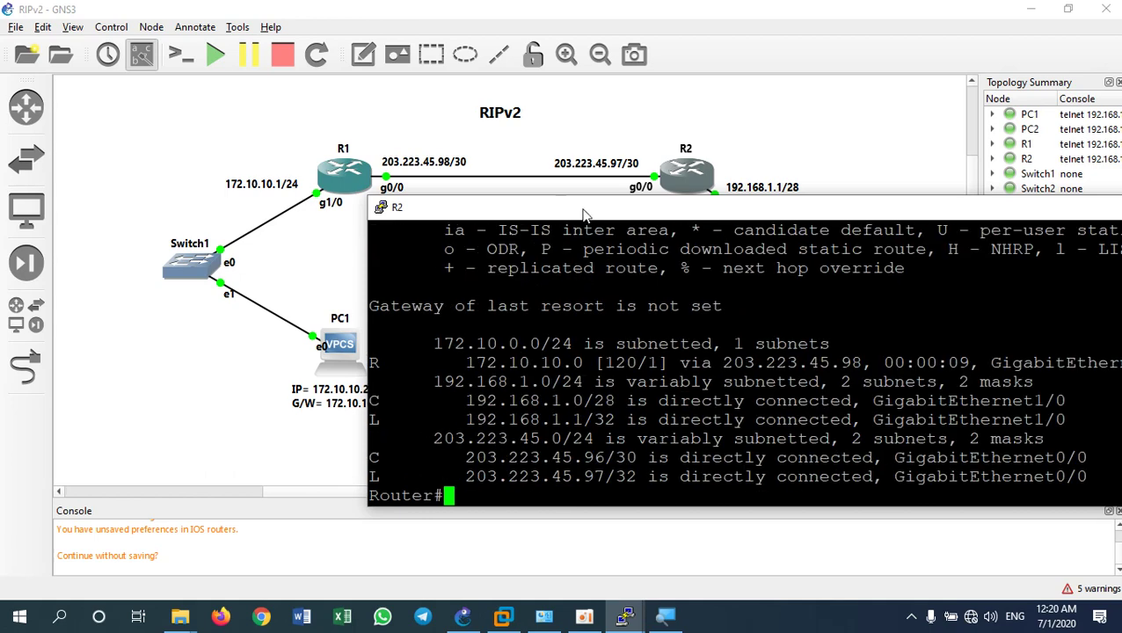
{"action": "left_click_drag", "start_coordinate": [589, 200], "coordinate": [545, 106]}
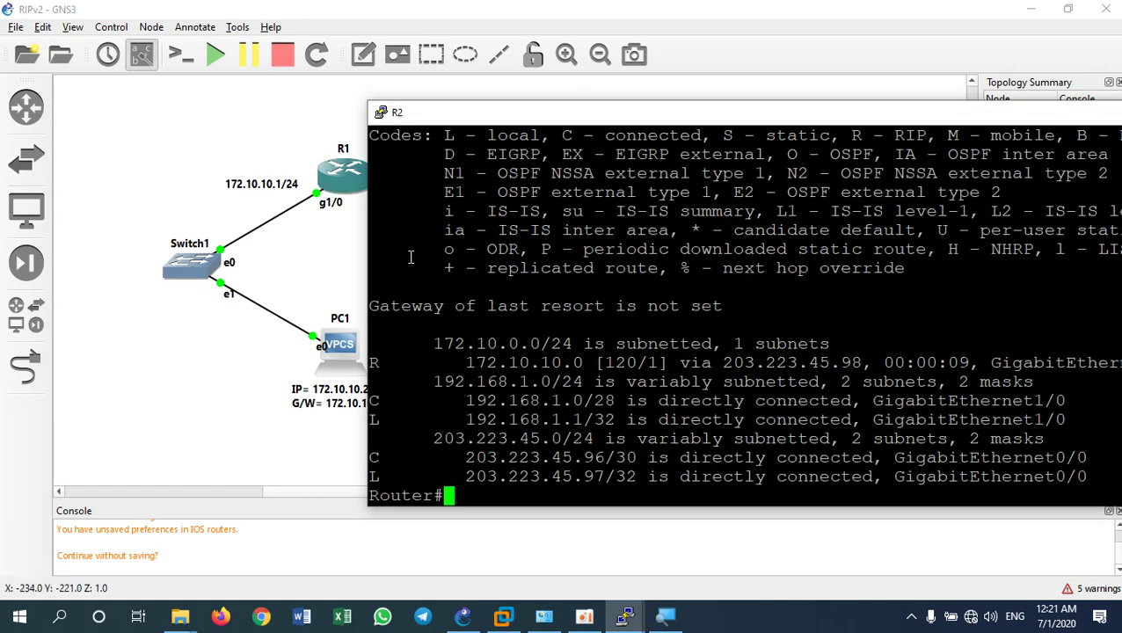
Highlight the RIP route to 172.10.10.0, its R code, the R - RIP legend, and a C route
{"action": "left_click_drag", "start_coordinate": [455, 363], "coordinate": [519, 363]}
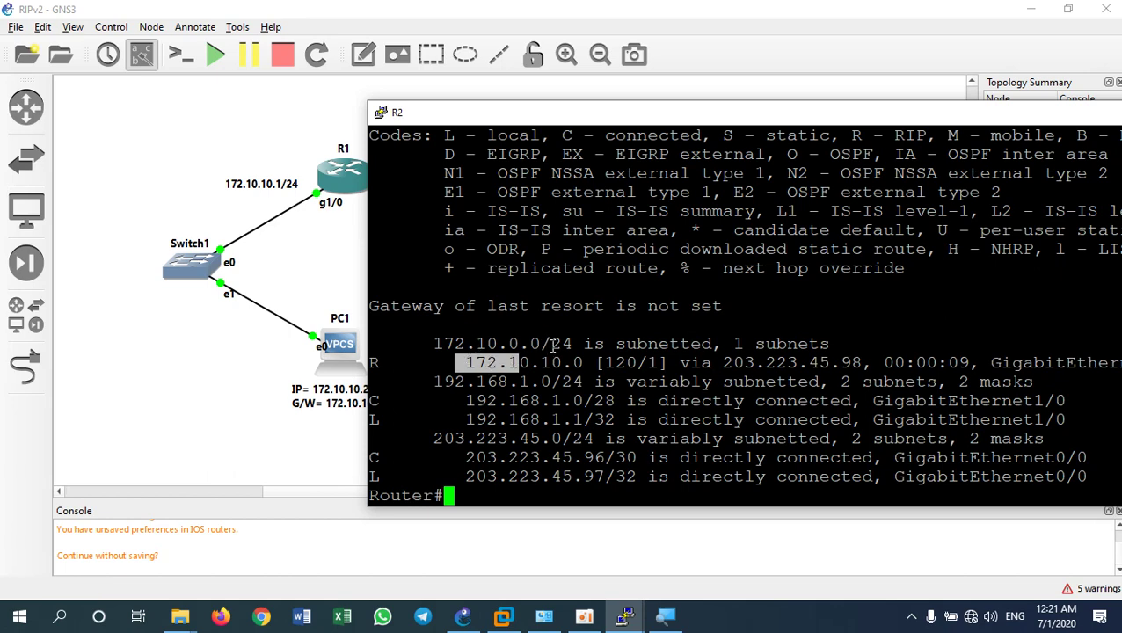
{"action": "left_click_drag", "start_coordinate": [571, 344], "coordinate": [451, 346]}
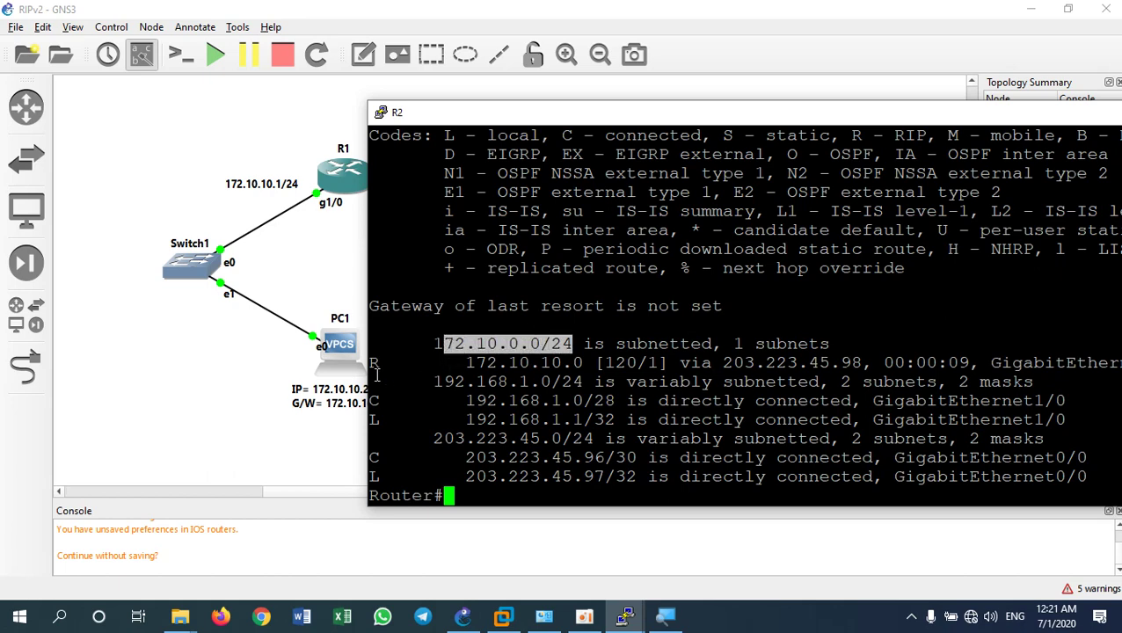
{"action": "left_click", "coordinate": [375, 363]}
{"action": "double_click", "coordinate": [374, 363]}
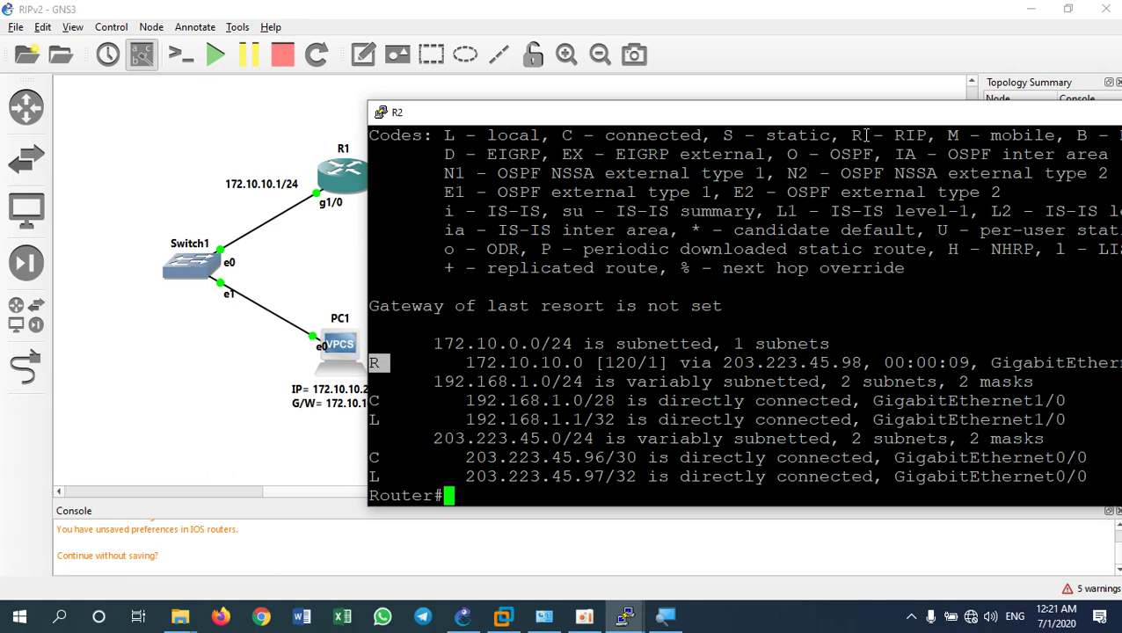
{"action": "left_click_drag", "start_coordinate": [852, 136], "coordinate": [920, 141]}
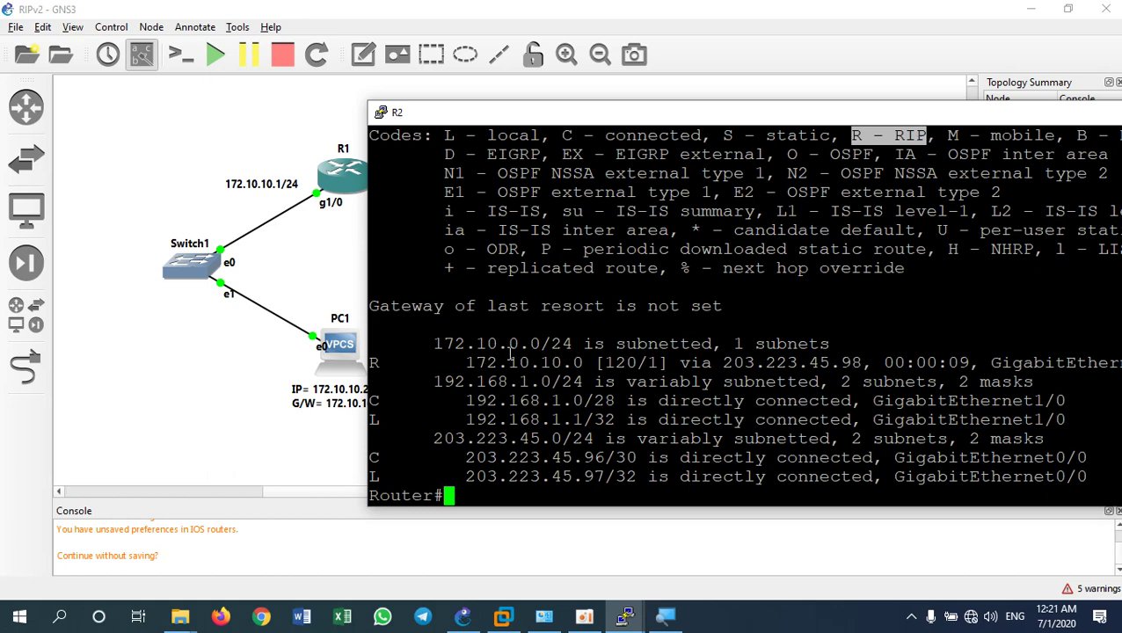
{"action": "left_click", "coordinate": [375, 362]}
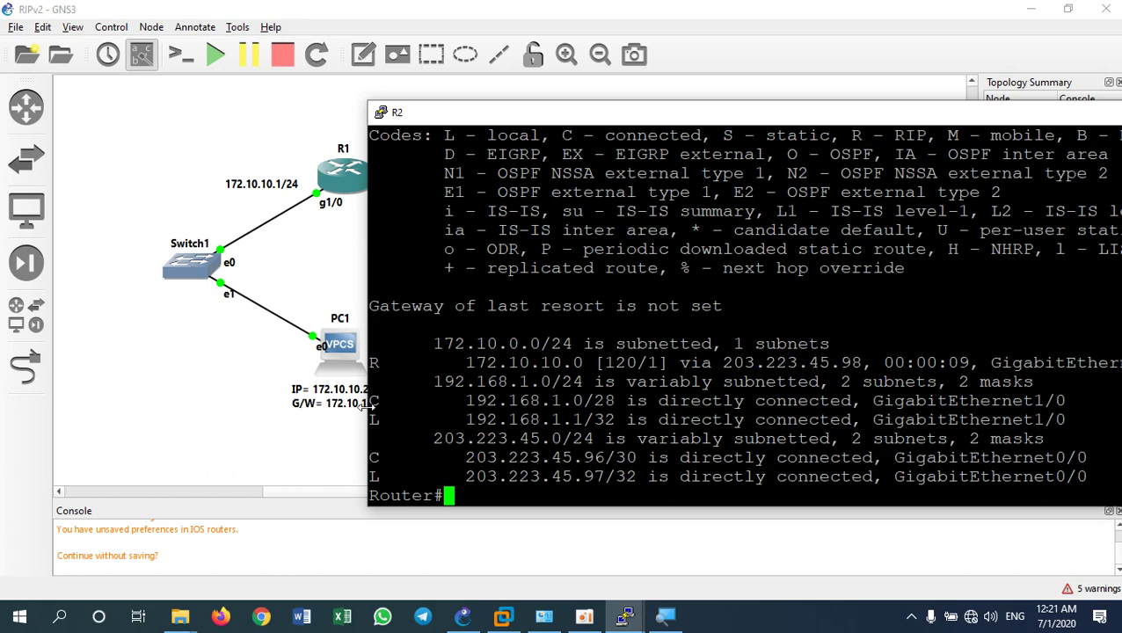
{"action": "left_click_drag", "start_coordinate": [371, 401], "coordinate": [384, 421]}
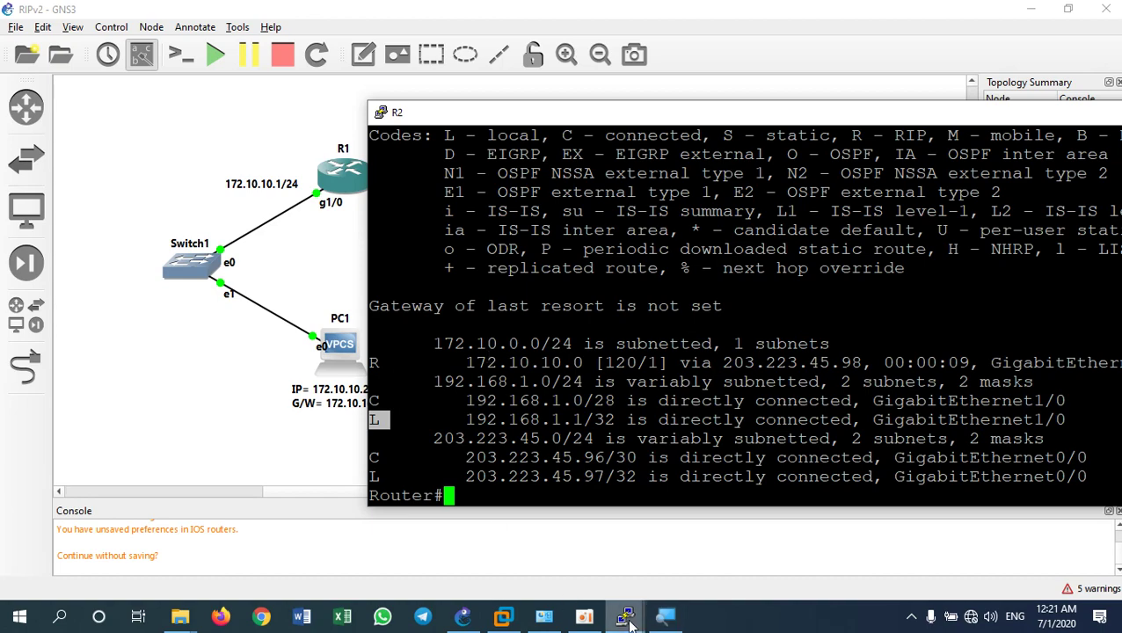
Rerun show ip route on R1 and highlight the RIP route to 192.168.1.0/28 via 203.223.45.97
{"action": "mouse_move", "coordinate": [628, 621]}
{"action": "left_click", "coordinate": [692, 540]}
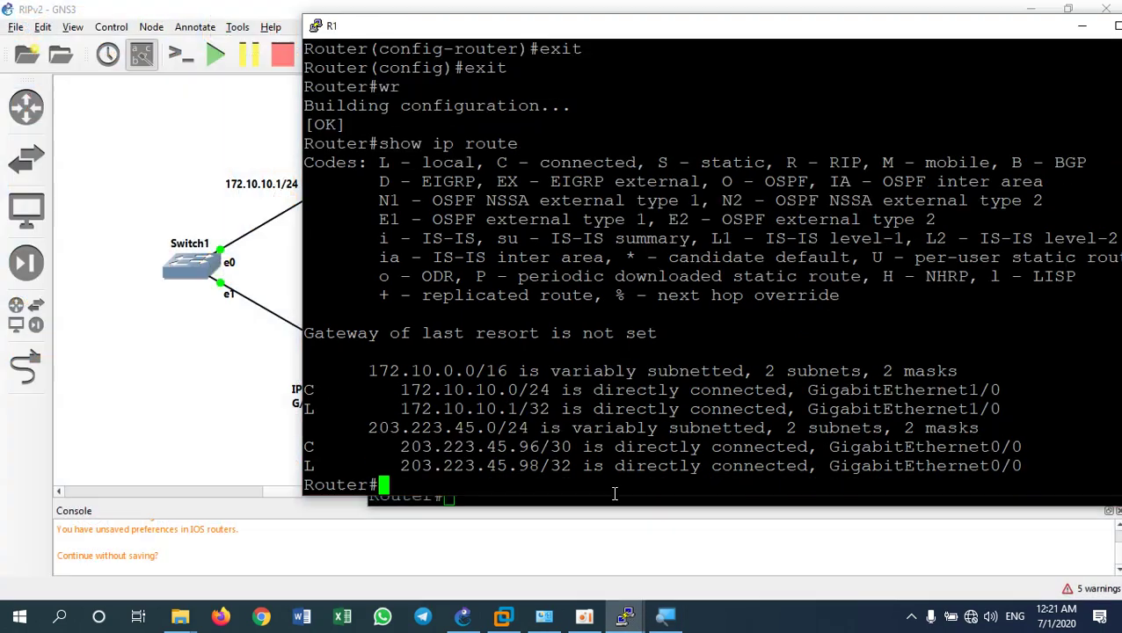
{"action": "key", "text": "Up"}
{"action": "key", "text": "Return"}
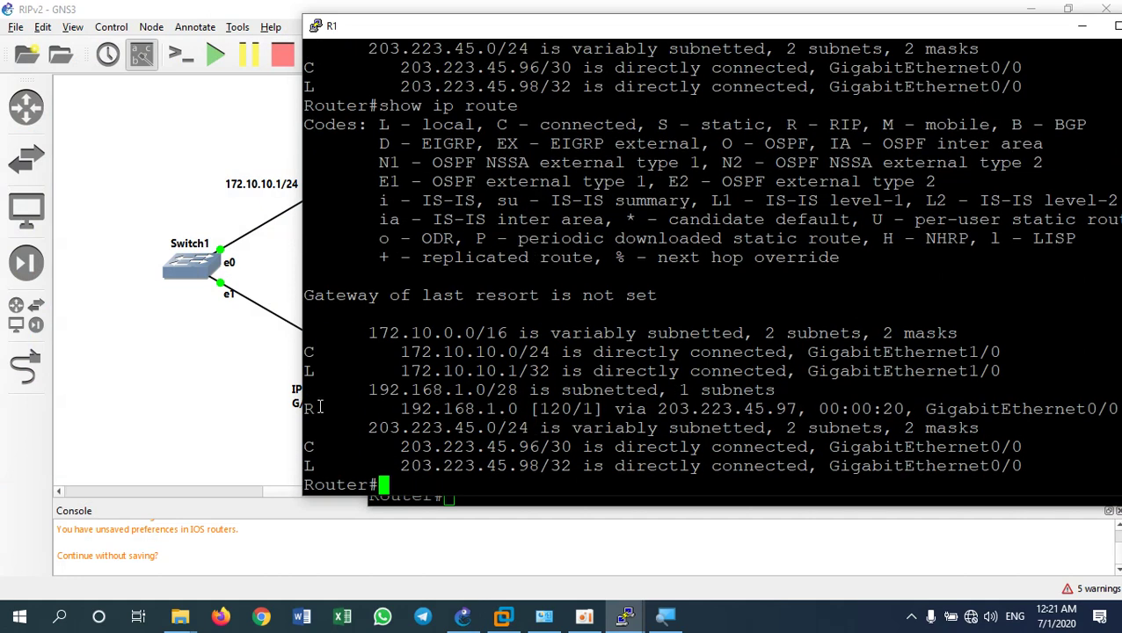
{"action": "scroll", "coordinate": [341, 146], "scroll_direction": "up", "scroll_amount": 4}
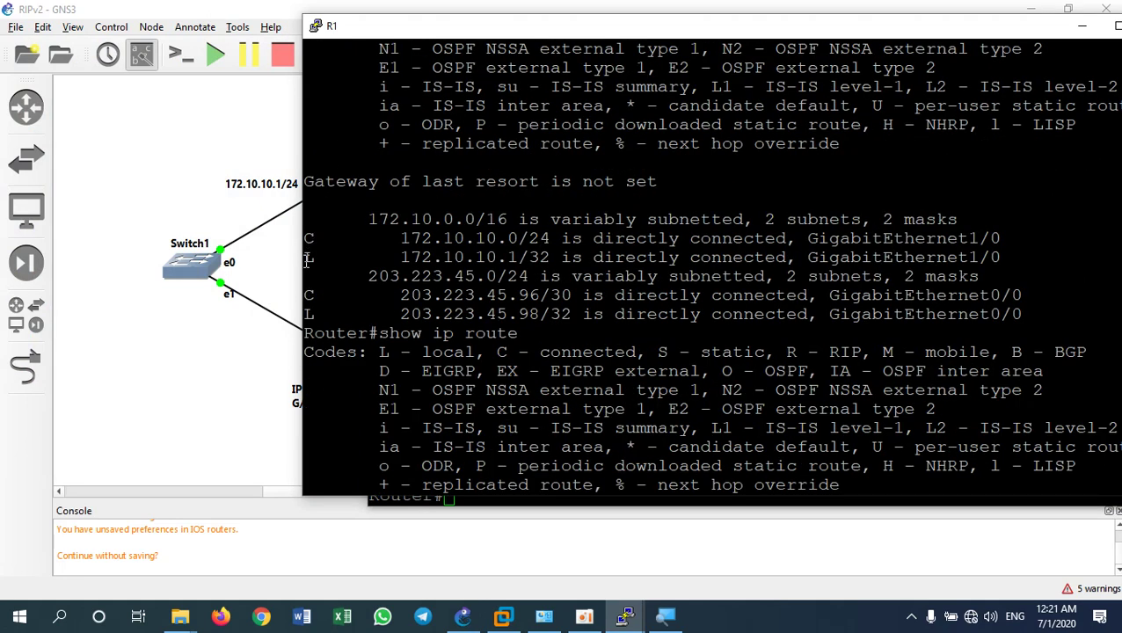
{"action": "scroll", "coordinate": [312, 401], "scroll_direction": "down", "scroll_amount": 4}
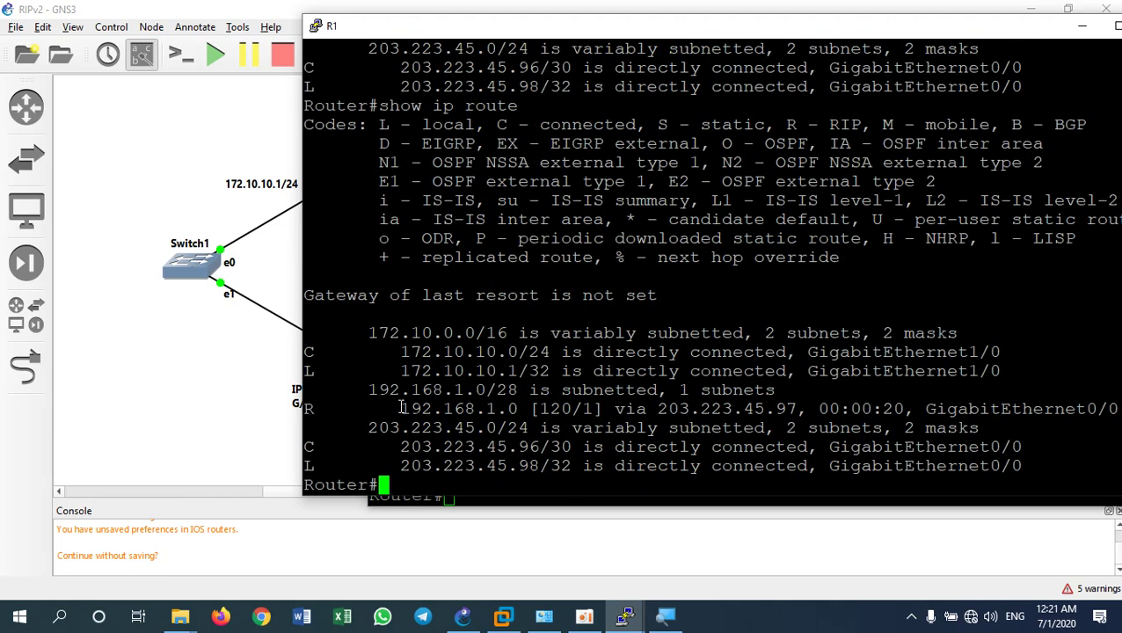
{"action": "left_click_drag", "start_coordinate": [391, 408], "coordinate": [508, 411]}
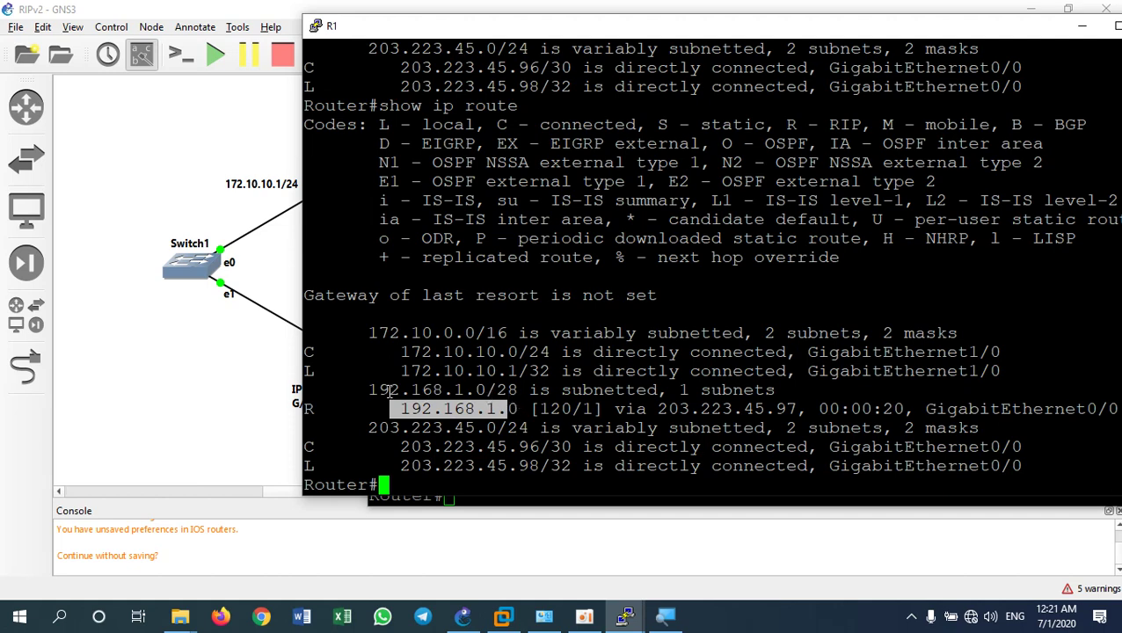
{"action": "left_click_drag", "start_coordinate": [369, 389], "coordinate": [519, 389]}
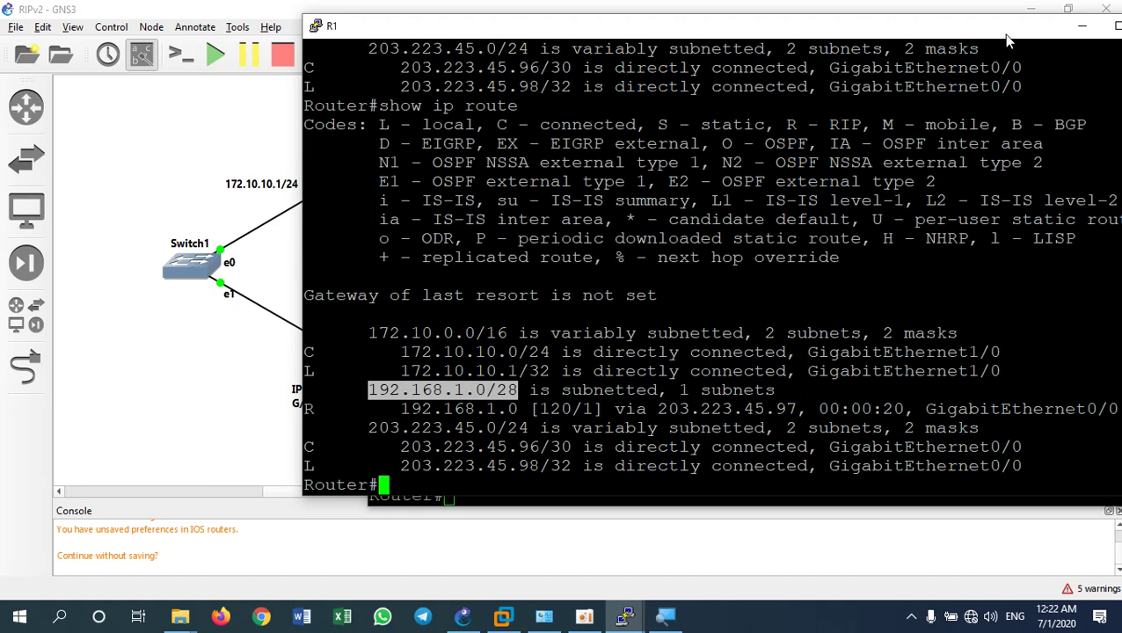
Highlight the R - RIP code for R1's 192.168.1.0/28 route, then bring GNS3 forward
{"action": "left_click_drag", "start_coordinate": [1009, 37], "coordinate": [938, 40]}
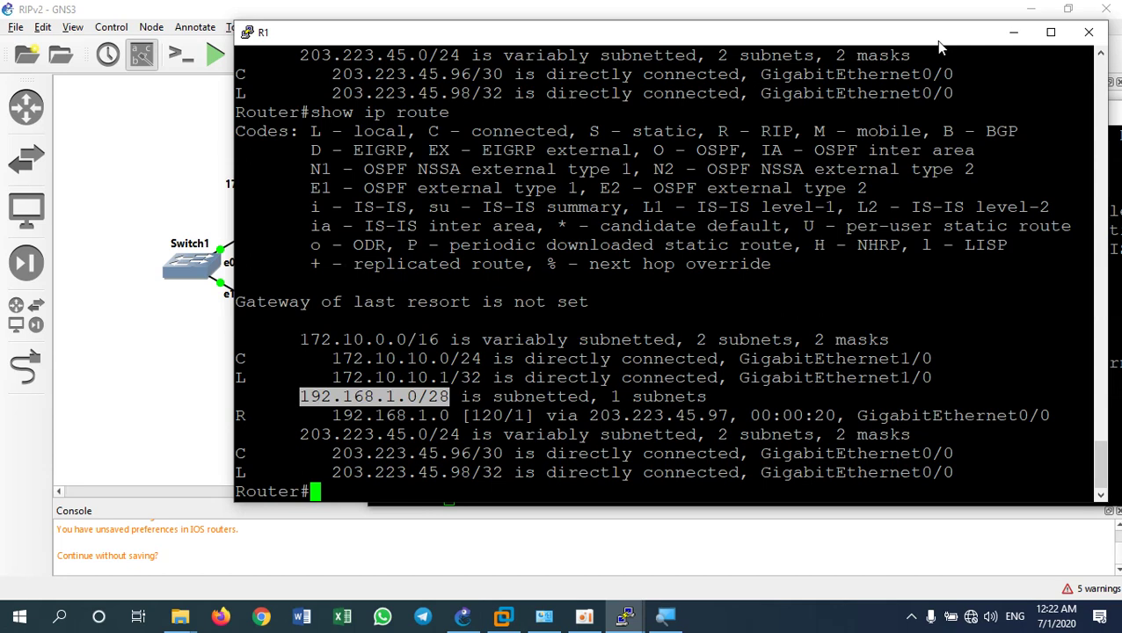
{"action": "left_click_drag", "start_coordinate": [707, 131], "coordinate": [799, 132]}
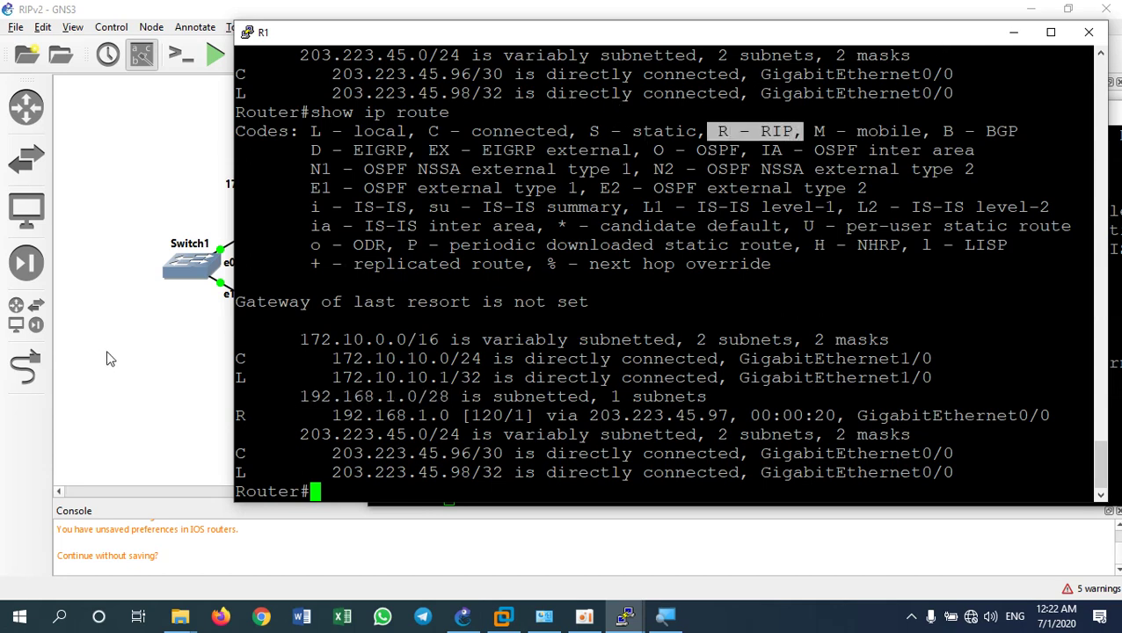
{"action": "left_click", "coordinate": [164, 380]}
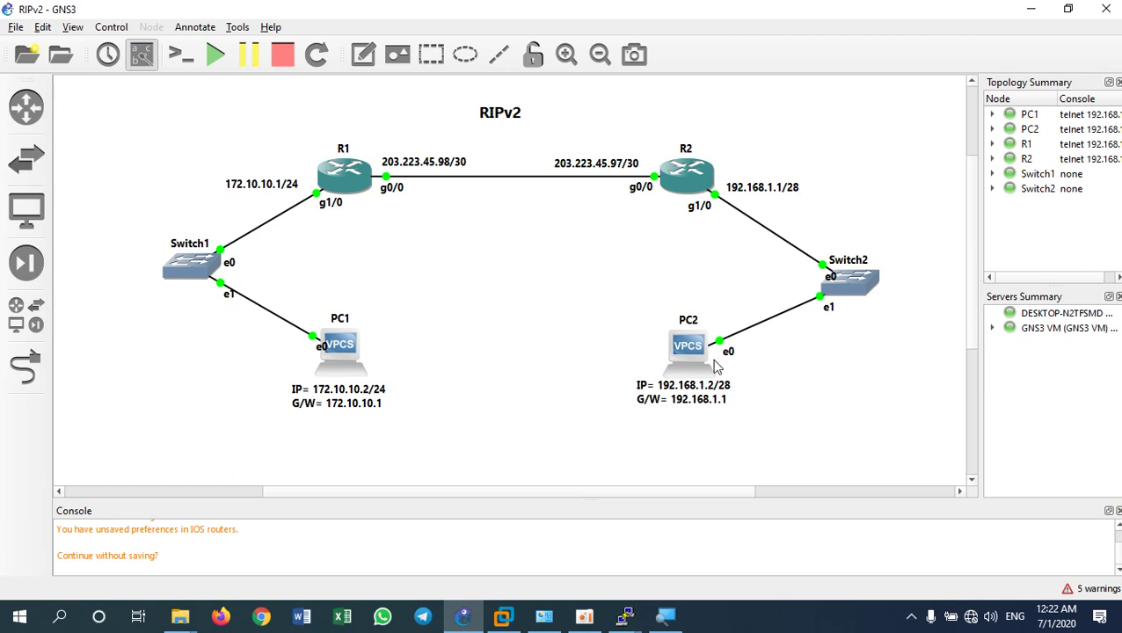
From PC1's VPCS console, ping 192.168.1.2 and get five successful replies
{"action": "left_click", "coordinate": [627, 618]}
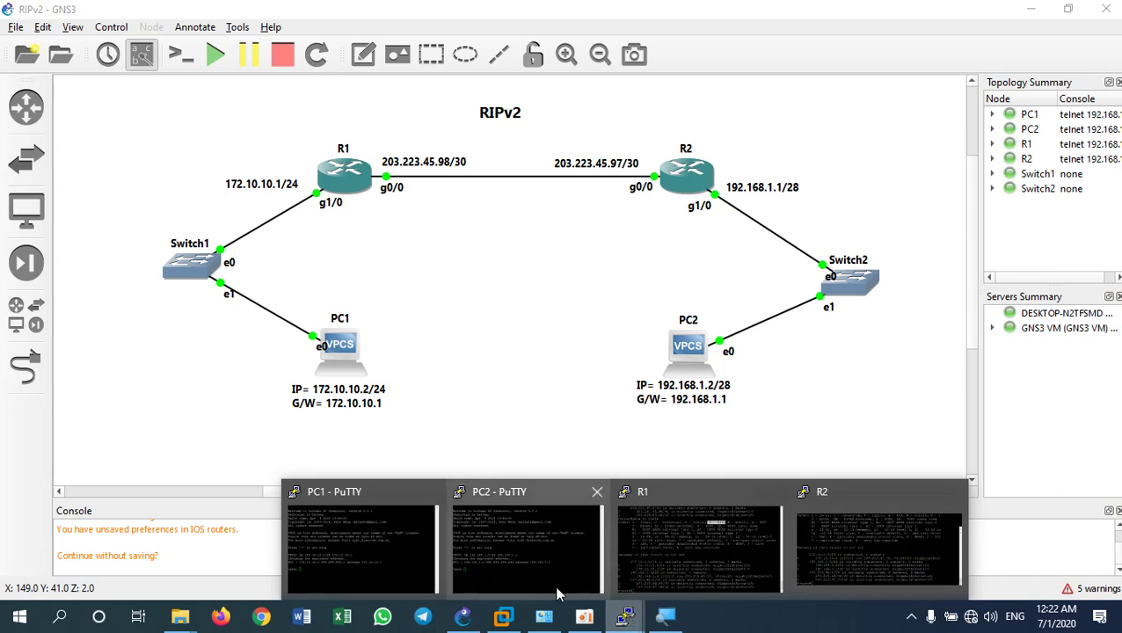
{"action": "left_click", "coordinate": [394, 551]}
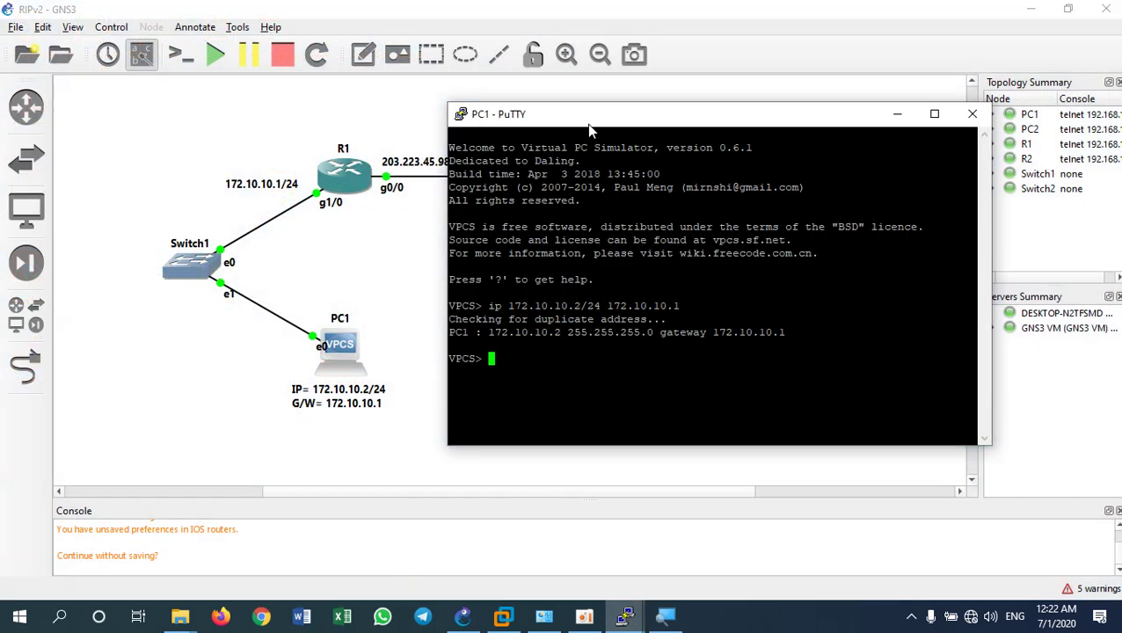
{"action": "left_click_drag", "start_coordinate": [589, 124], "coordinate": [520, 35]}
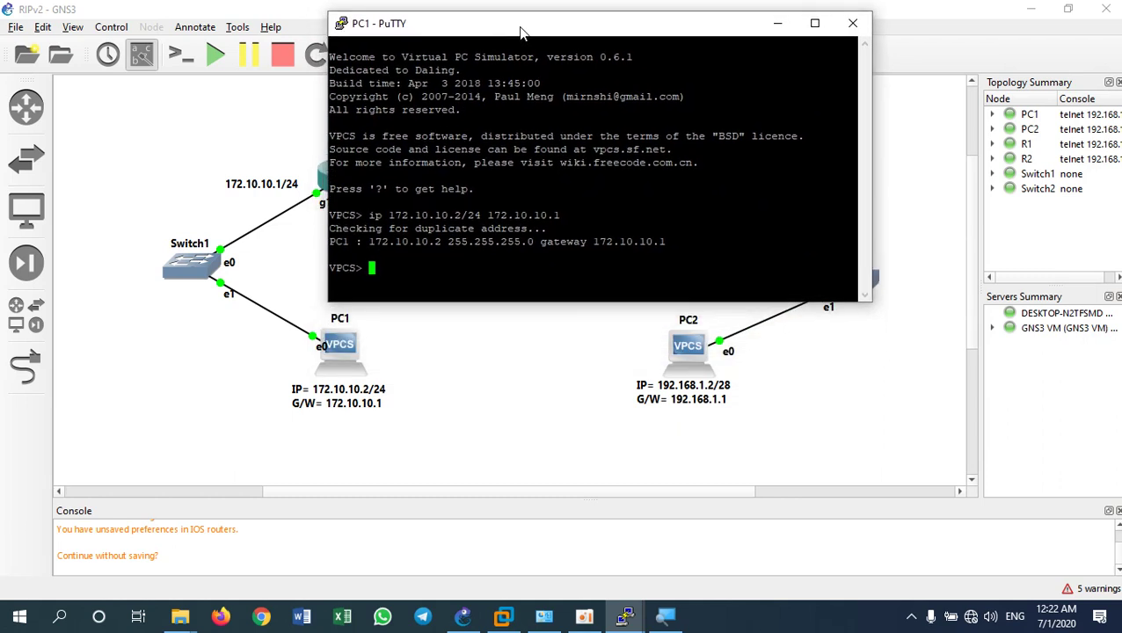
{"action": "type", "text": "ping 192.168.1.2"}
{"action": "key", "text": "Return"}
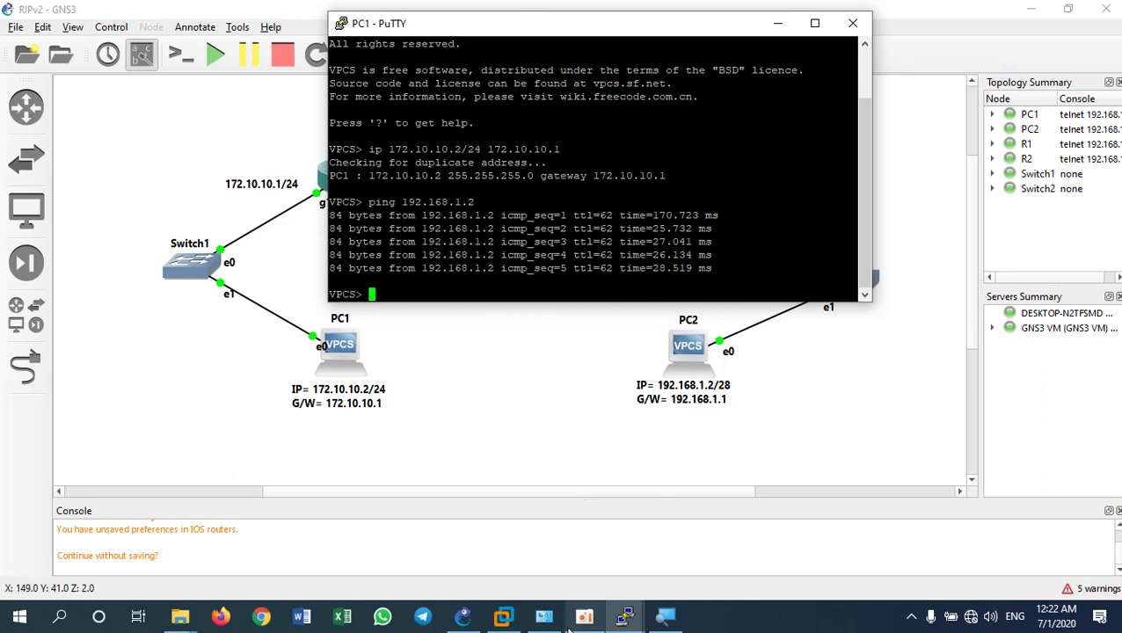
{"action": "left_click", "coordinate": [627, 618]}
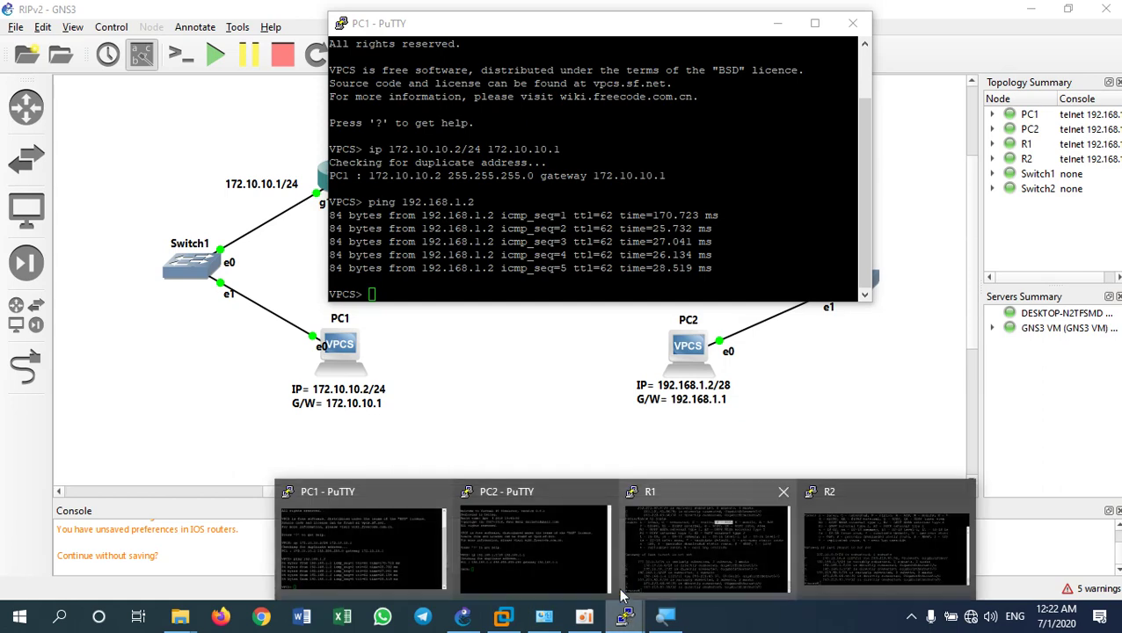
From PC2's console, ping 172.10.10.2 successfully, then move the console aside to uncover the topology
{"action": "left_click", "coordinate": [572, 558]}
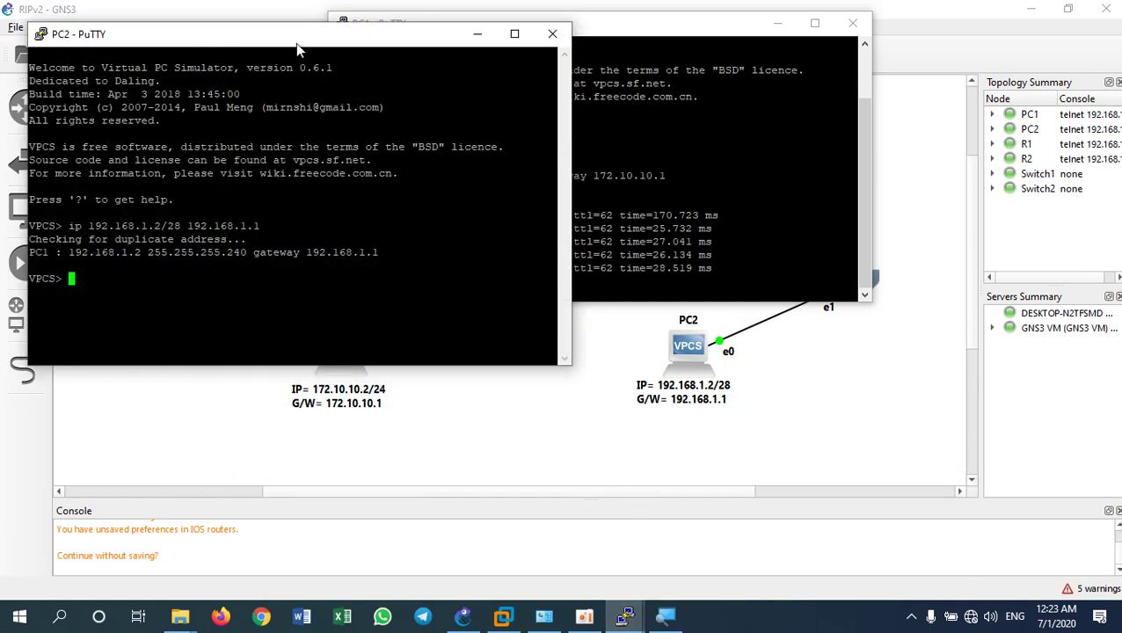
{"action": "type", "text": "ping 172.10.10.2"}
{"action": "key", "text": "Return"}
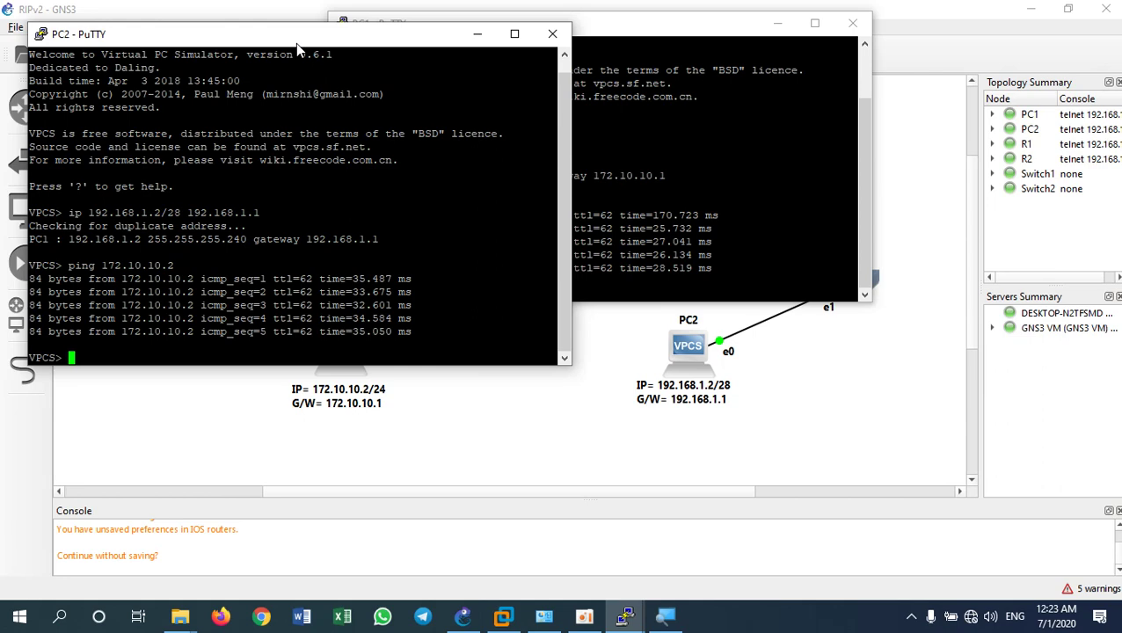
{"action": "left_click_drag", "start_coordinate": [297, 44], "coordinate": [610, 130]}
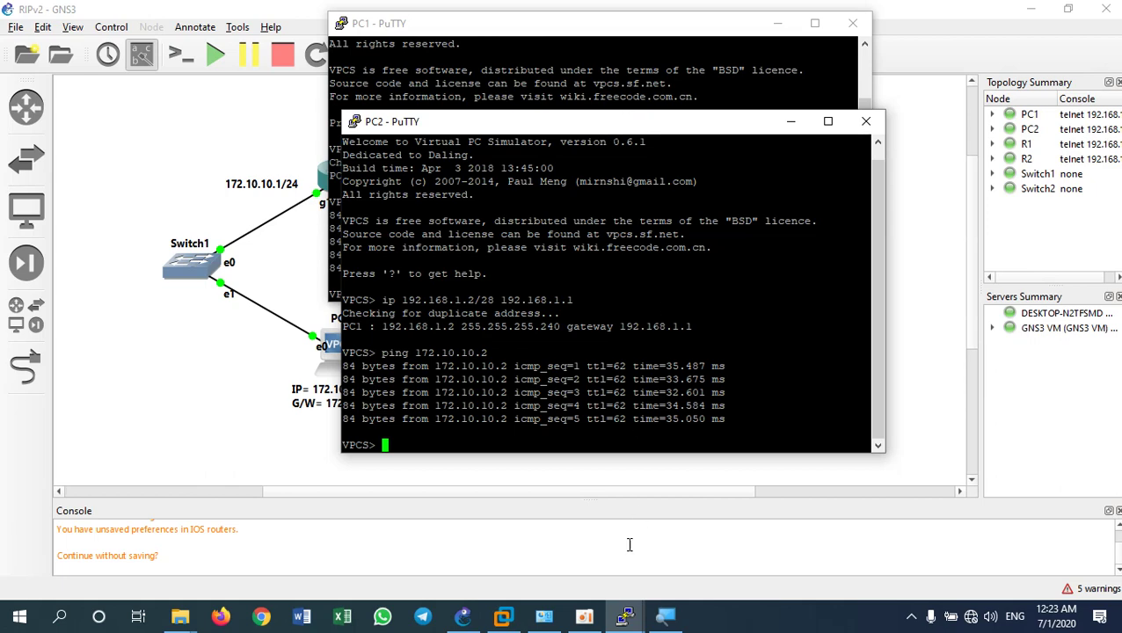
Maximize R1's console and run sho run to show its running configuration
{"action": "mouse_move", "coordinate": [626, 619]}
{"action": "left_click", "coordinate": [672, 568]}
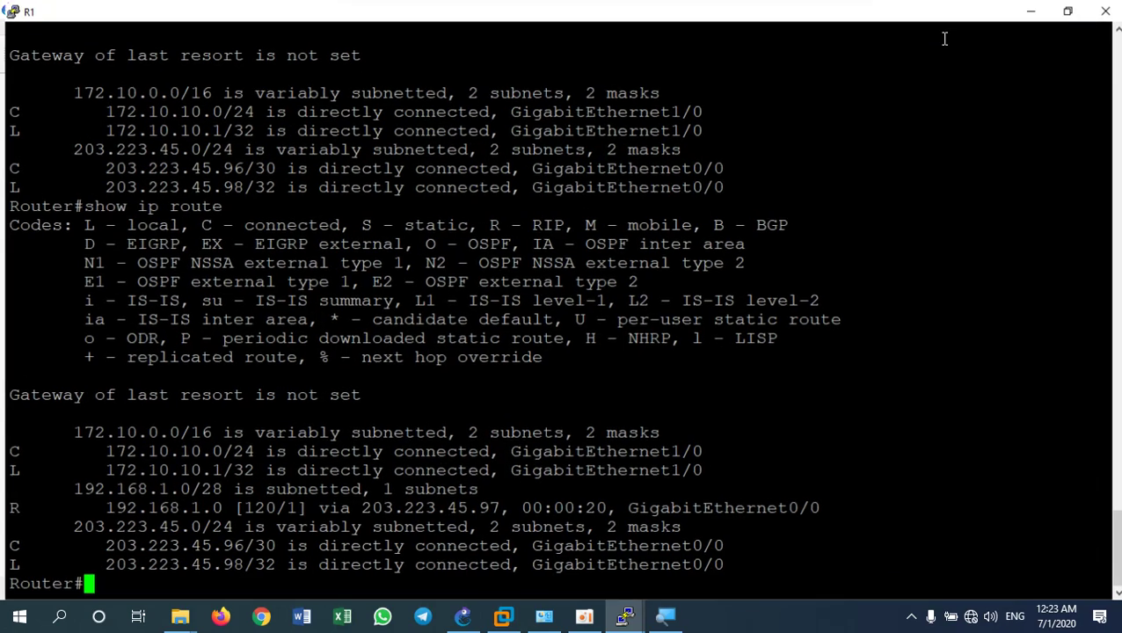
{"action": "double_click", "coordinate": [947, 35]}
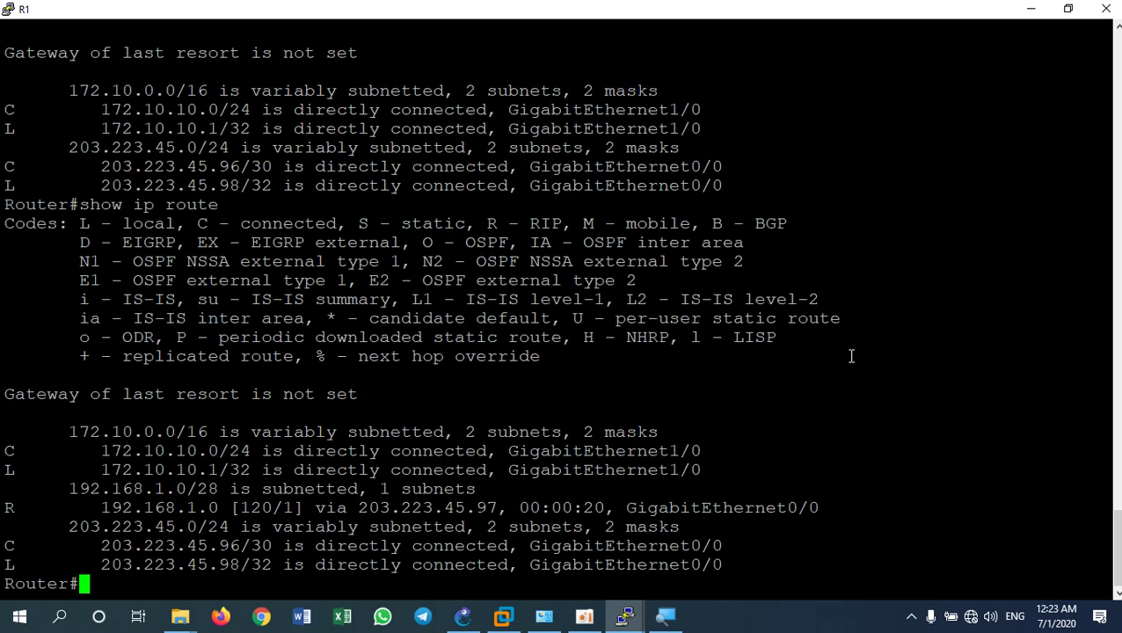
{"action": "type", "text": "sho run"}
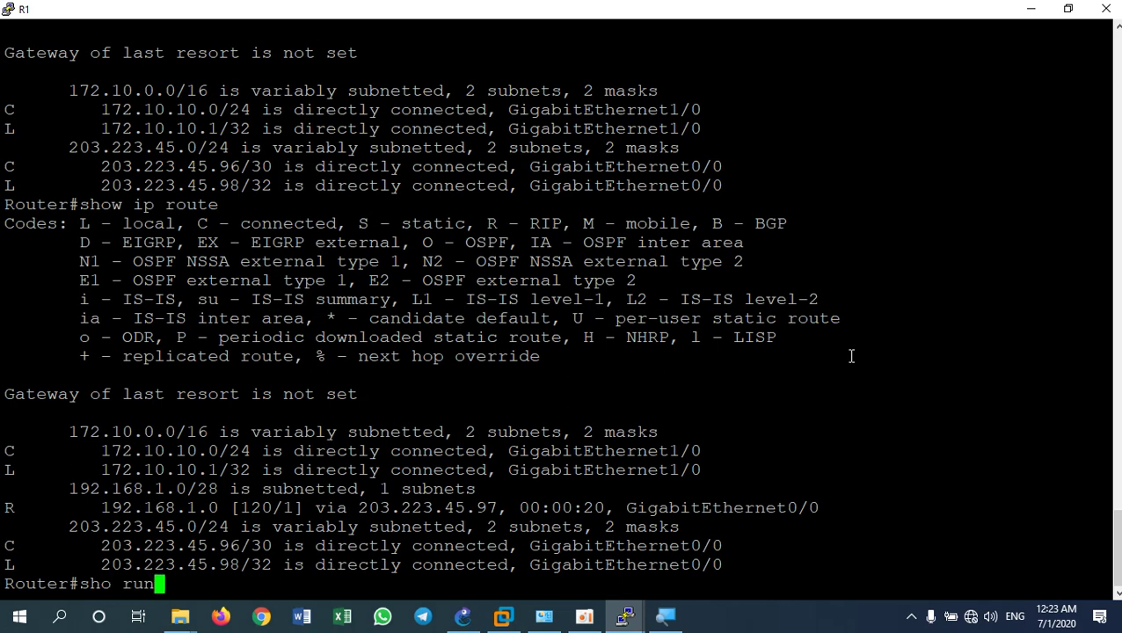
{"action": "key", "text": "Return"}
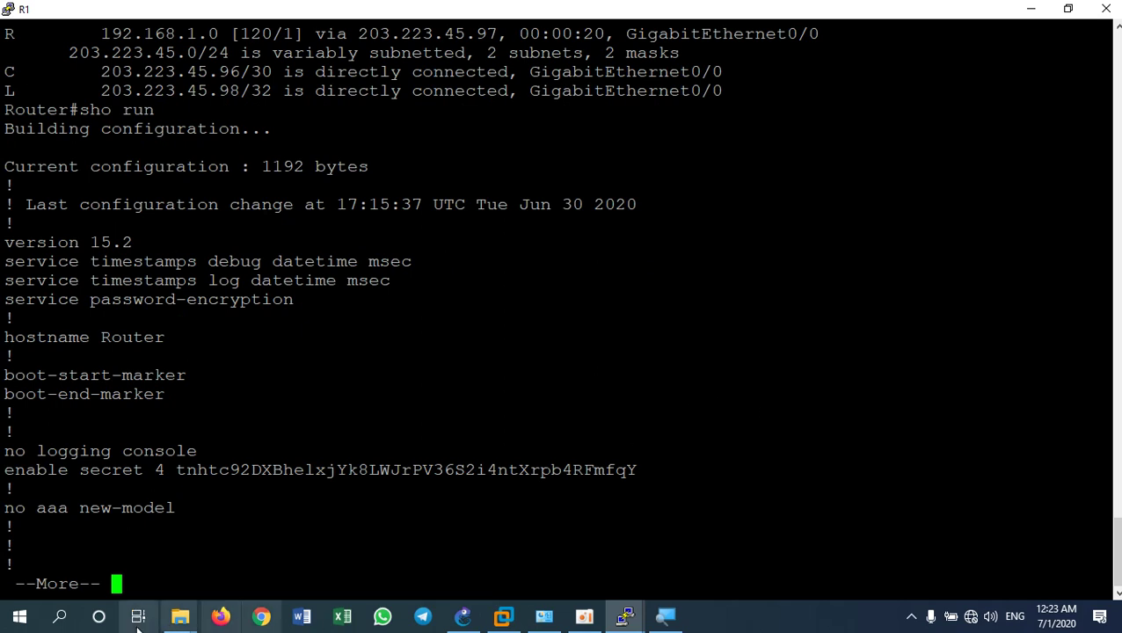
Page R1's config and highlight the GigabitEthernet0/0 and GigabitEthernet1/0 IP address lines
{"action": "key", "text": "space"}
{"action": "key", "text": "space"}
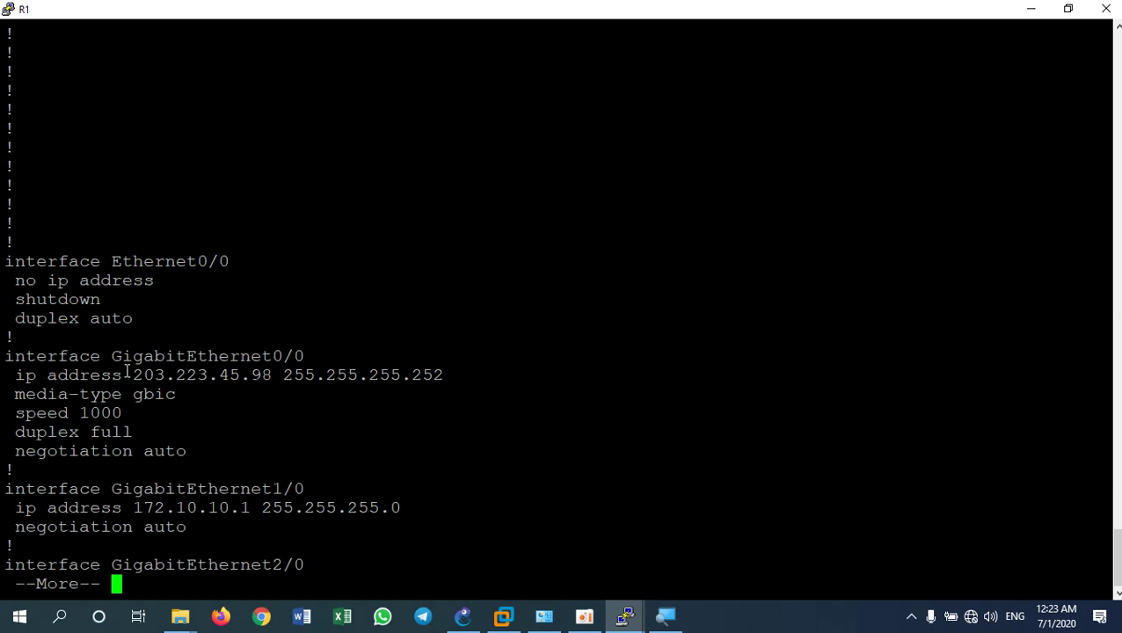
{"action": "left_click_drag", "start_coordinate": [262, 356], "coordinate": [301, 356]}
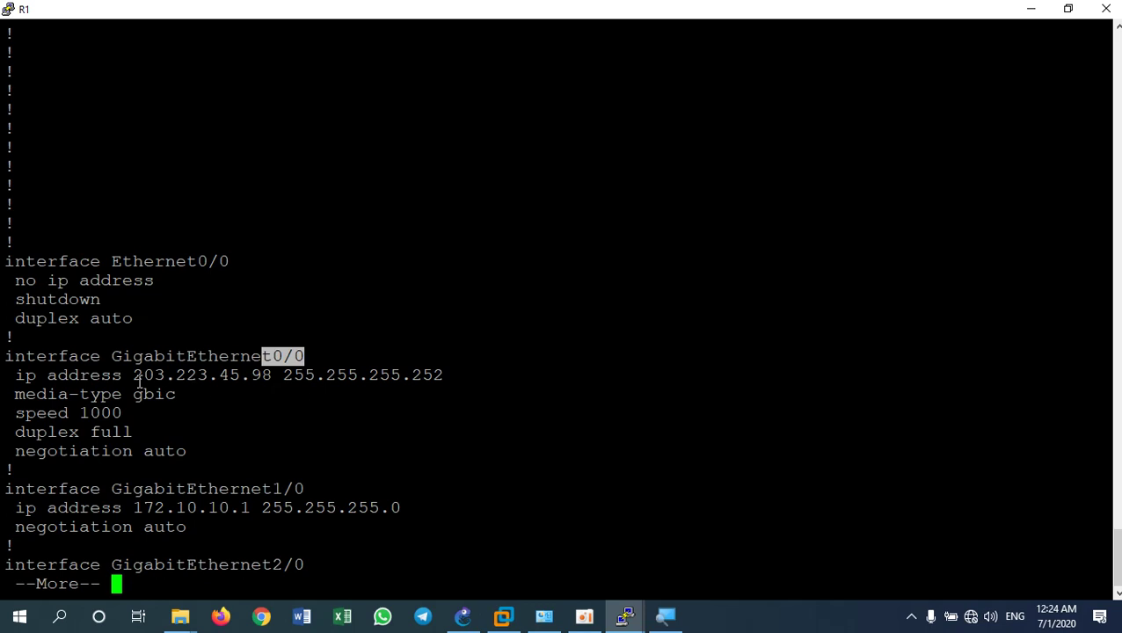
{"action": "left_click_drag", "start_coordinate": [17, 376], "coordinate": [443, 379]}
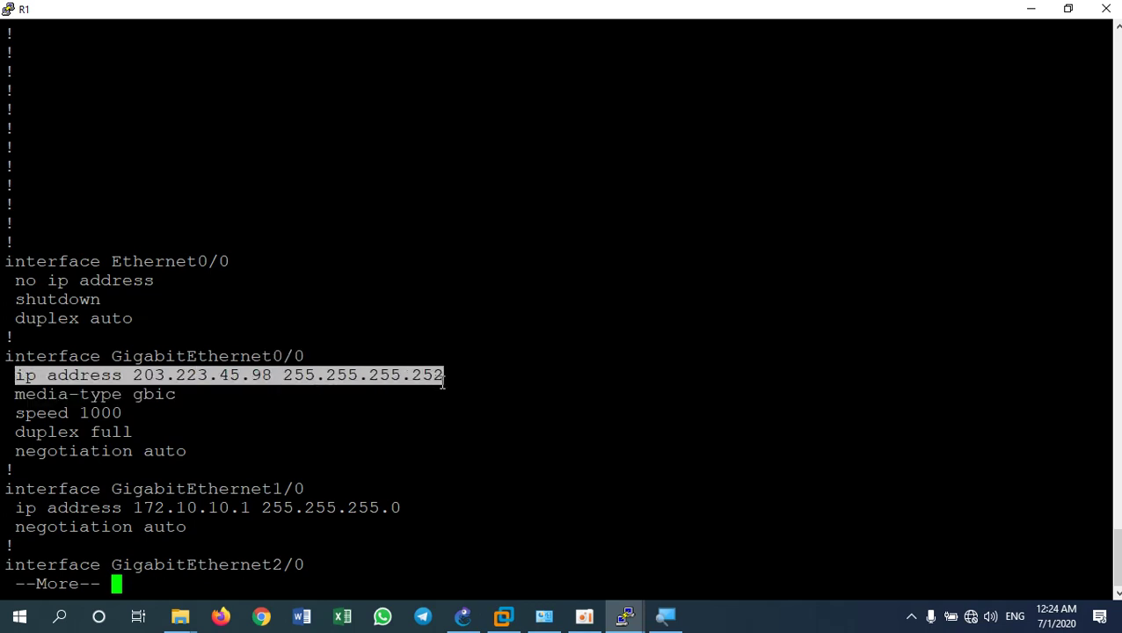
{"action": "left_click", "coordinate": [280, 488]}
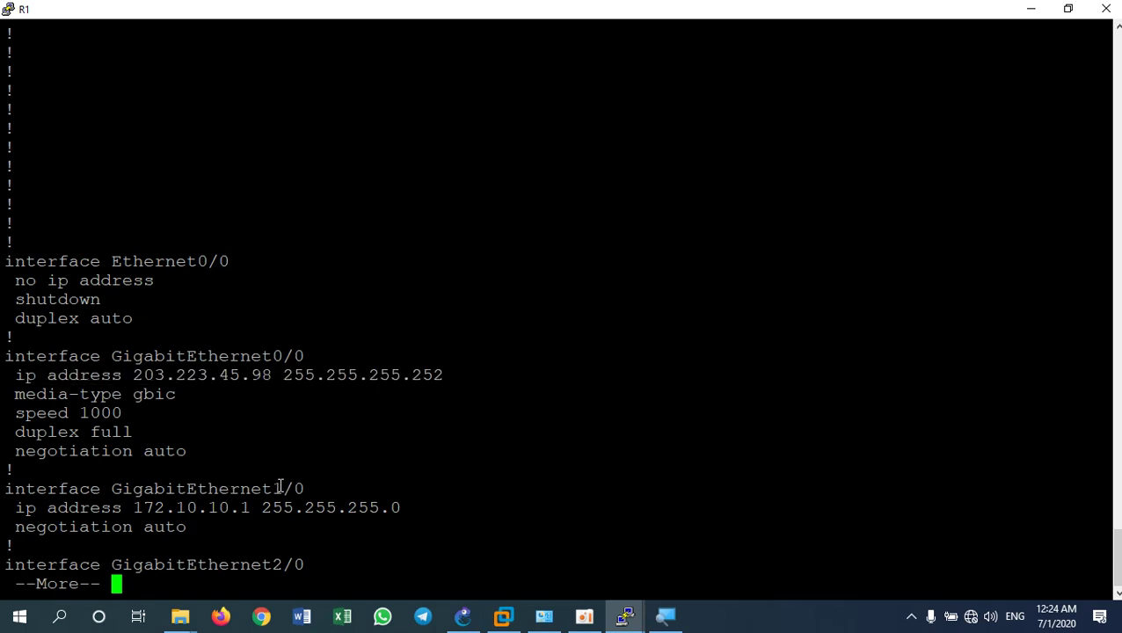
{"action": "left_click_drag", "start_coordinate": [280, 488], "coordinate": [305, 489]}
{"action": "left_click_drag", "start_coordinate": [19, 509], "coordinate": [378, 508]}
Highlight the two RIP network statements, then display the rest of the configuration
{"action": "key", "text": "space"}
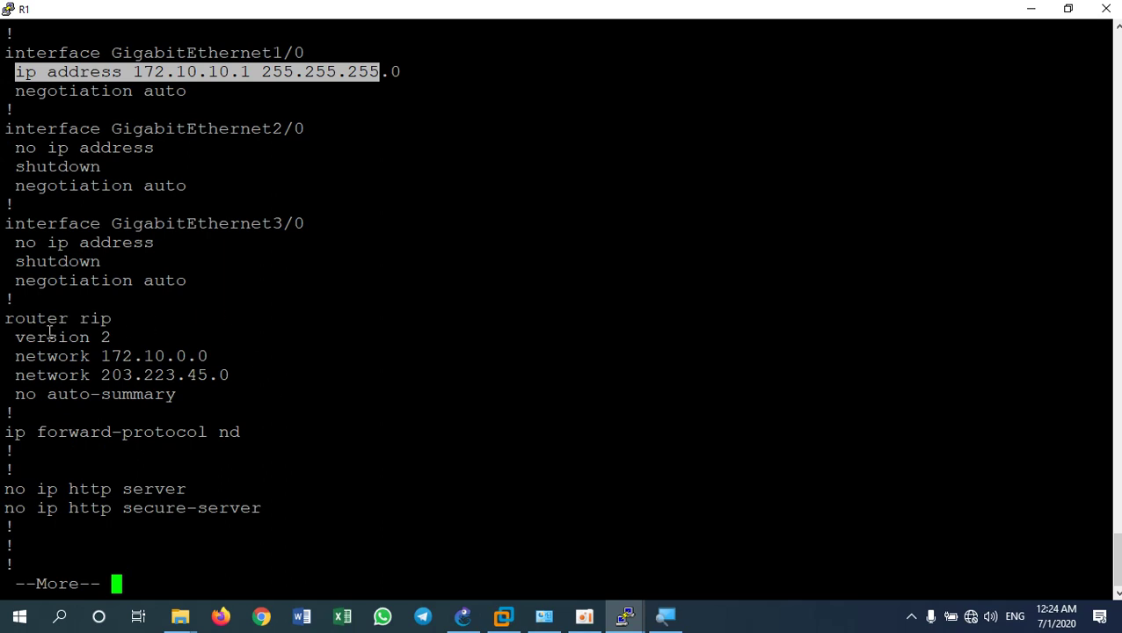
{"action": "left_click_drag", "start_coordinate": [6, 319], "coordinate": [228, 374]}
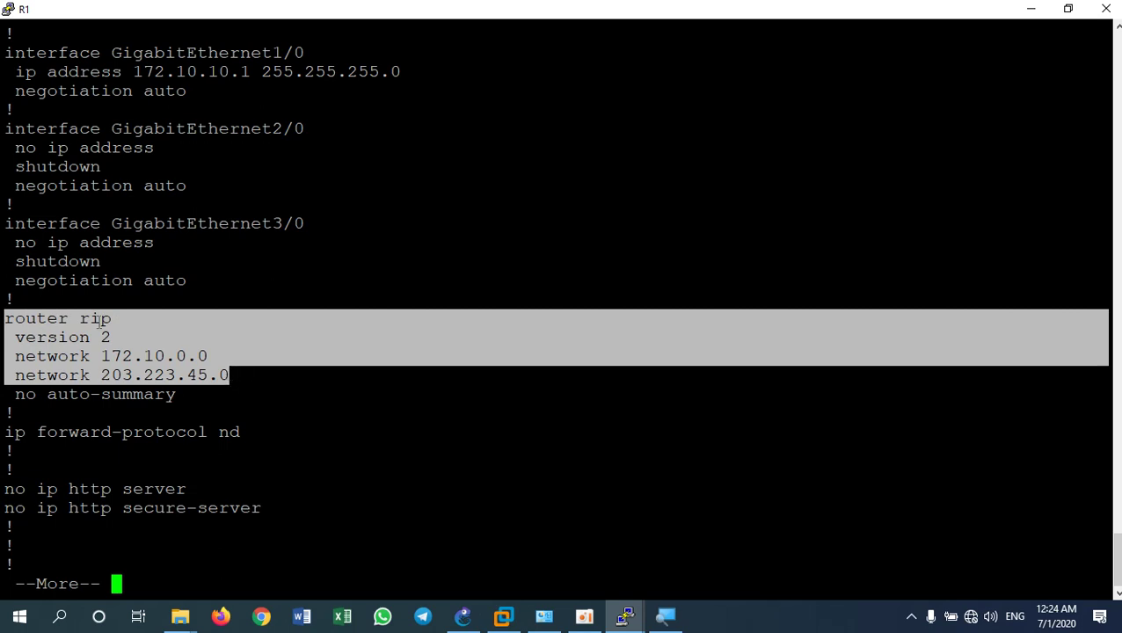
{"action": "left_click", "coordinate": [65, 364]}
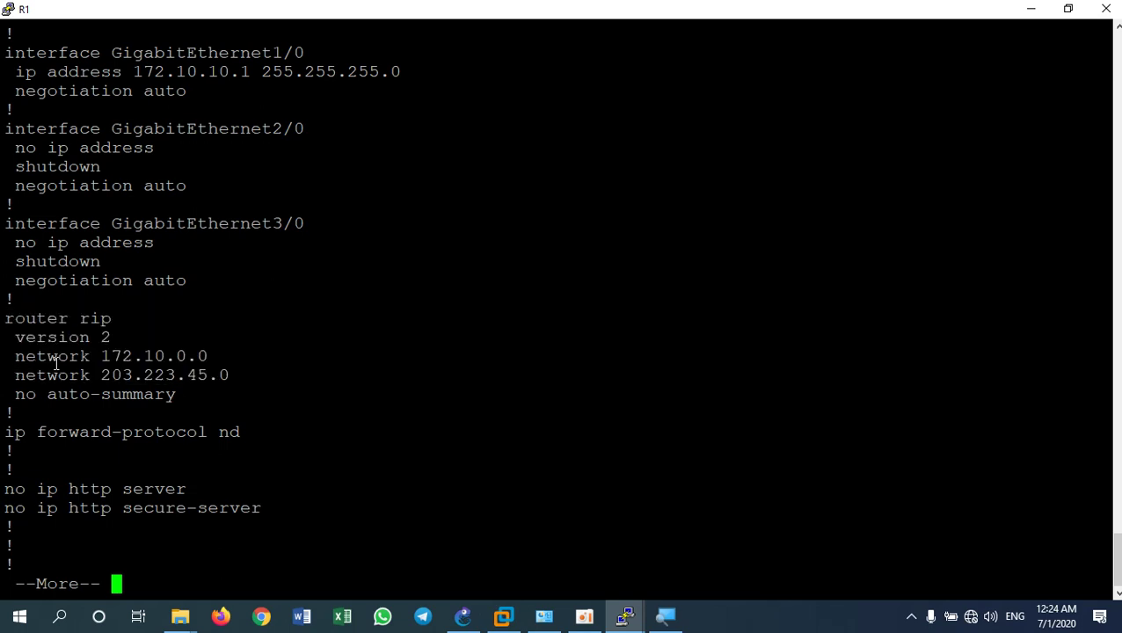
{"action": "left_click_drag", "start_coordinate": [7, 356], "coordinate": [230, 375]}
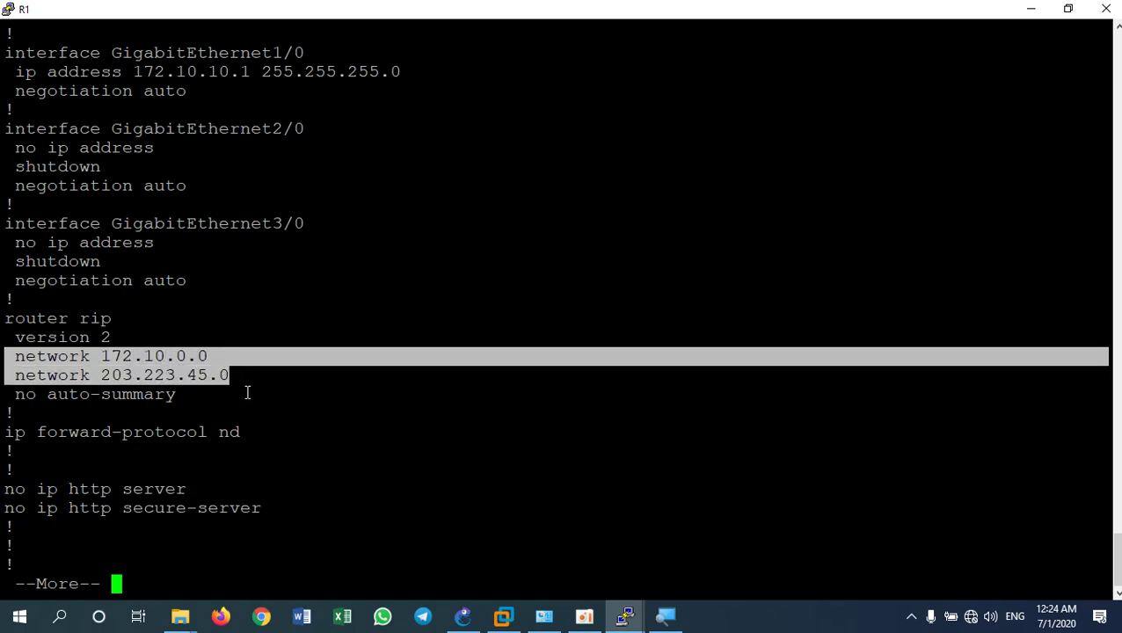
{"action": "key", "text": "space"}
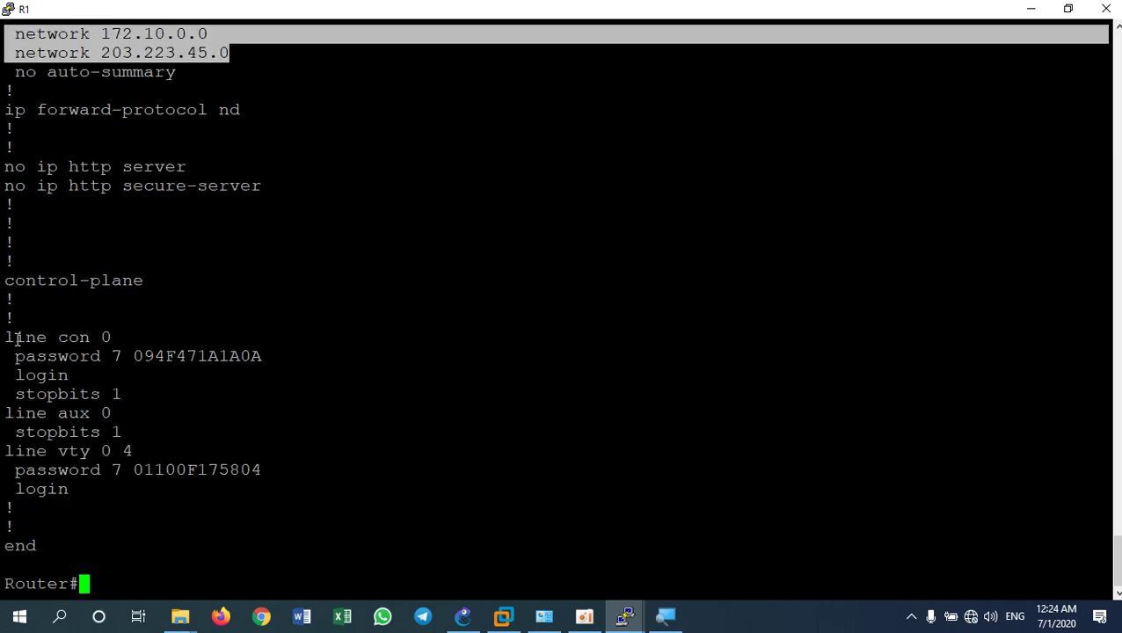
{"action": "left_click_drag", "start_coordinate": [7, 338], "coordinate": [259, 356]}
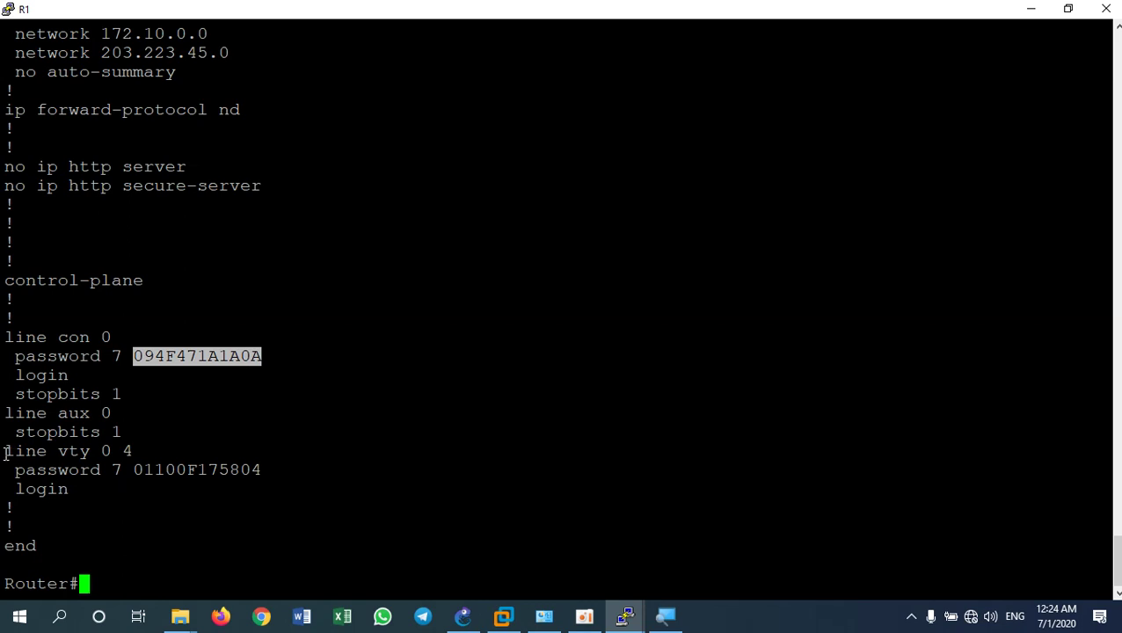
{"action": "left_click_drag", "start_coordinate": [3, 413], "coordinate": [134, 430]}
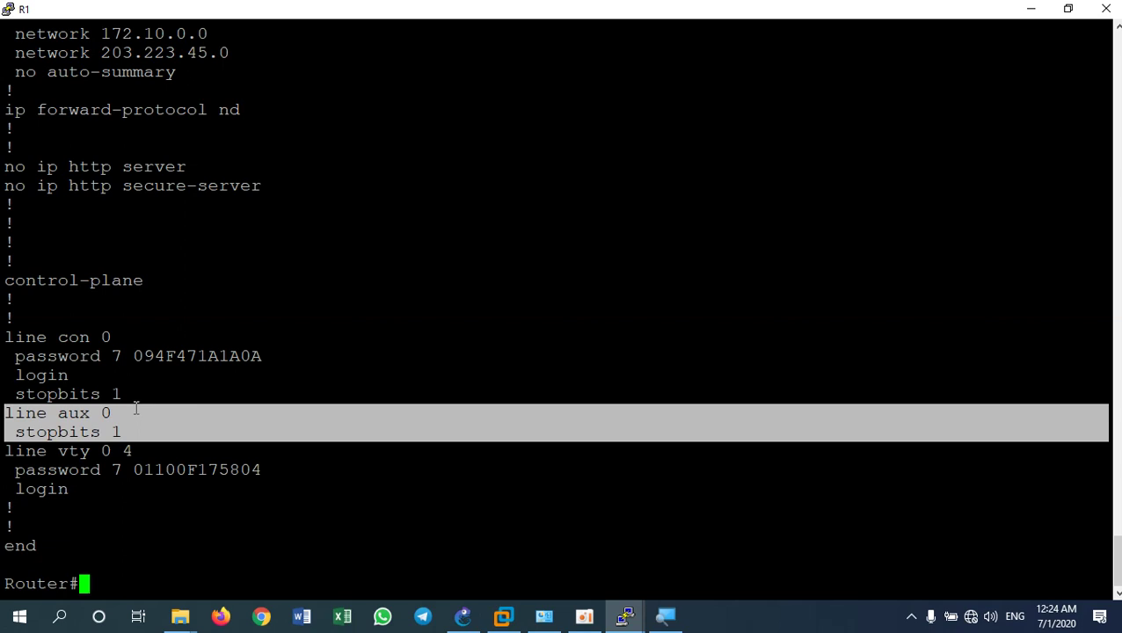
{"action": "left_click_drag", "start_coordinate": [4, 452], "coordinate": [262, 463]}
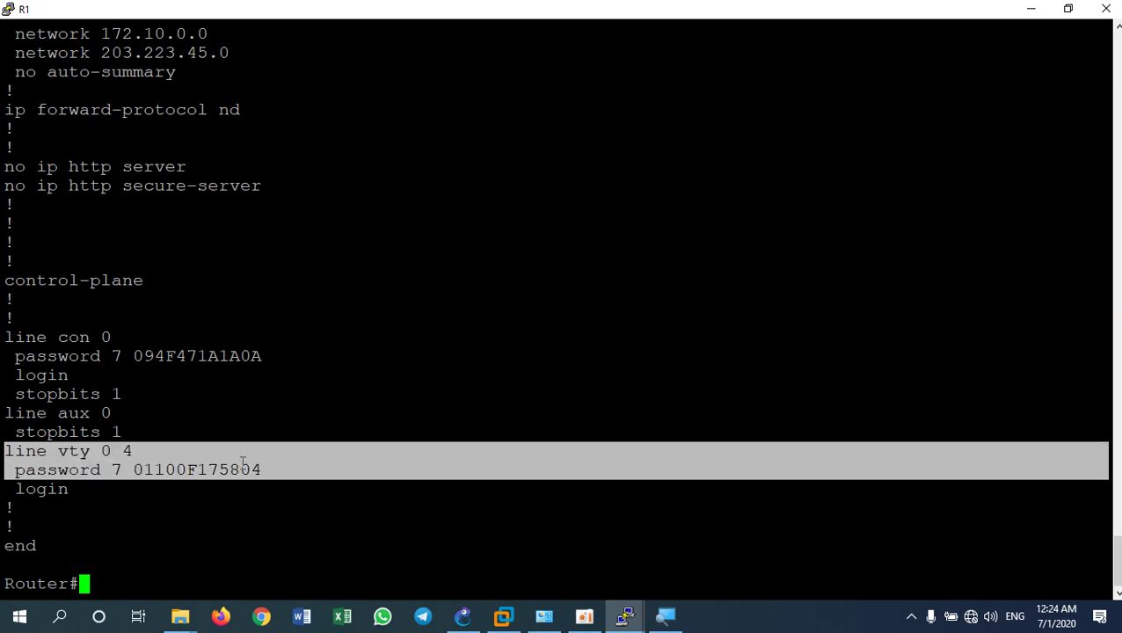
{"action": "left_click", "coordinate": [140, 473]}
{"action": "left_click_drag", "start_coordinate": [124, 470], "coordinate": [250, 459]}
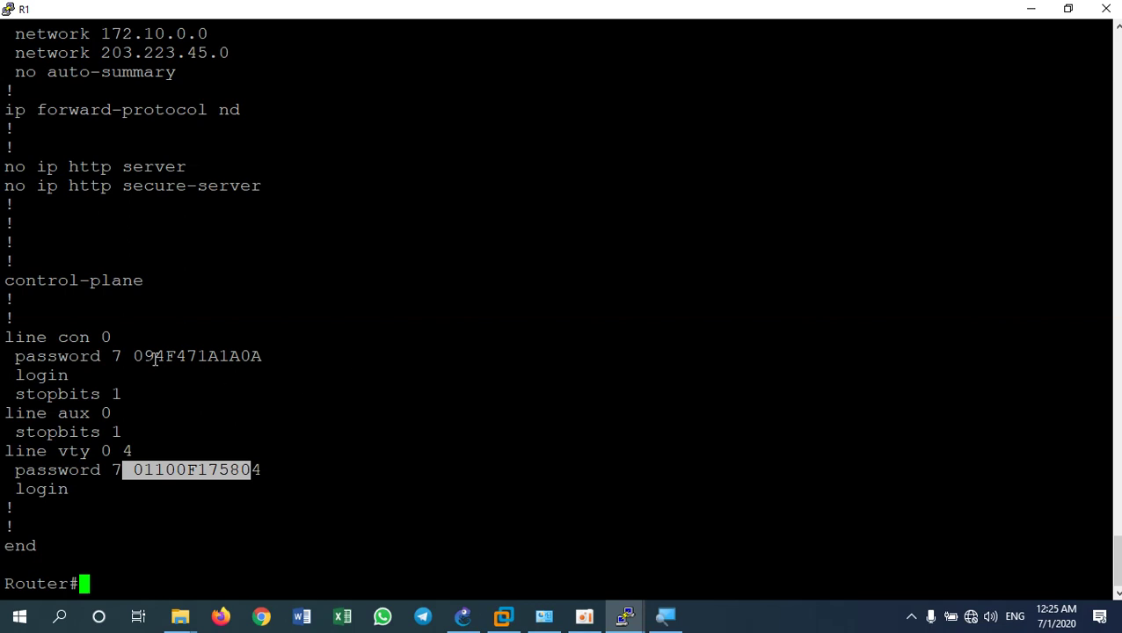
{"action": "left_click_drag", "start_coordinate": [134, 356], "coordinate": [262, 356]}
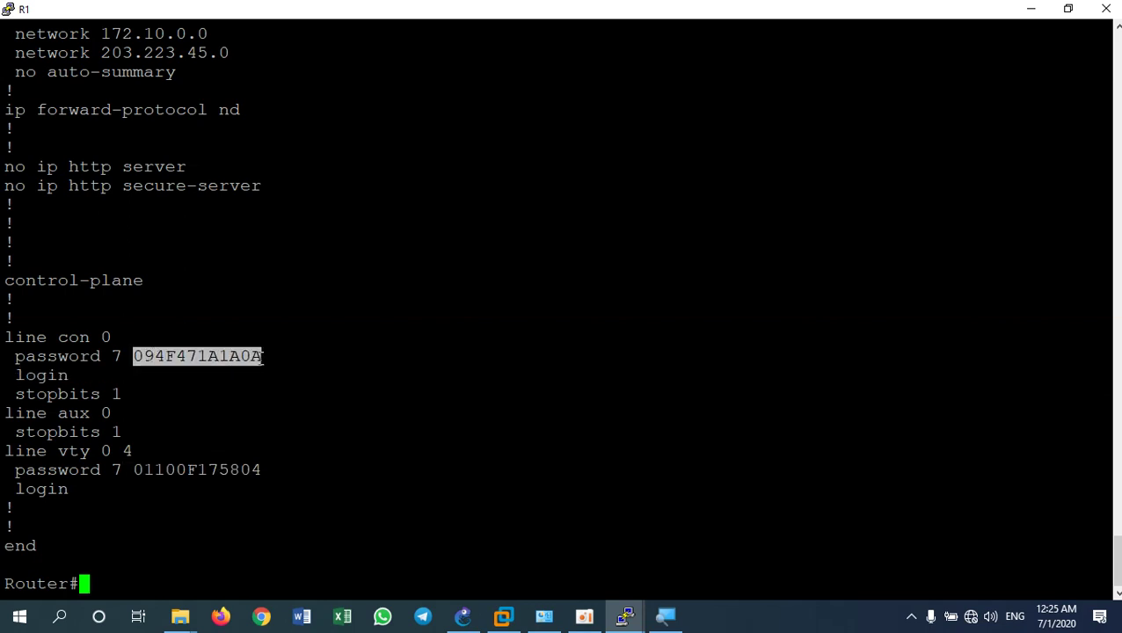
{"action": "left_click", "coordinate": [200, 561]}
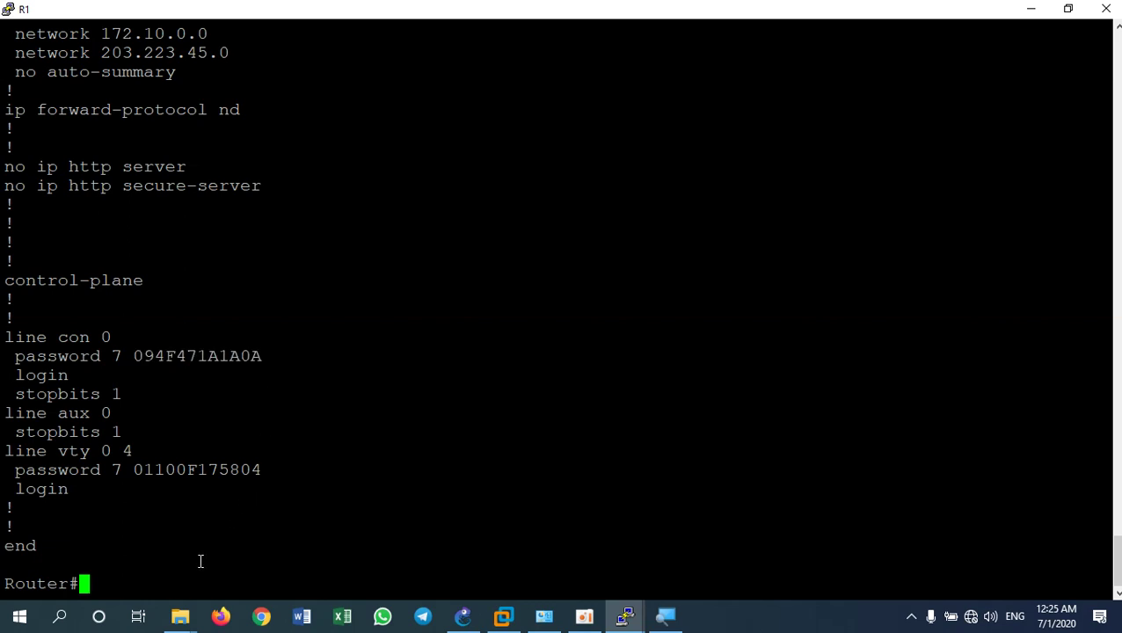
Exit R1's console, then log back in with the console and enable passwords to reach Router#
{"action": "type", "text": "exit"}
{"action": "key", "text": "Return"}
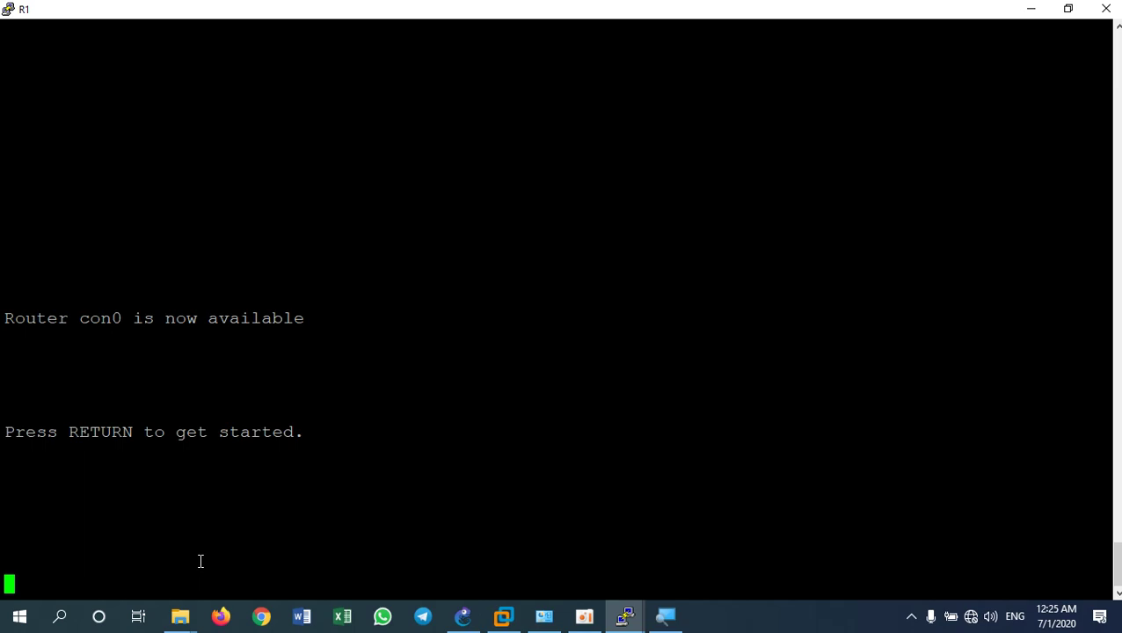
{"action": "key", "text": "Return"}
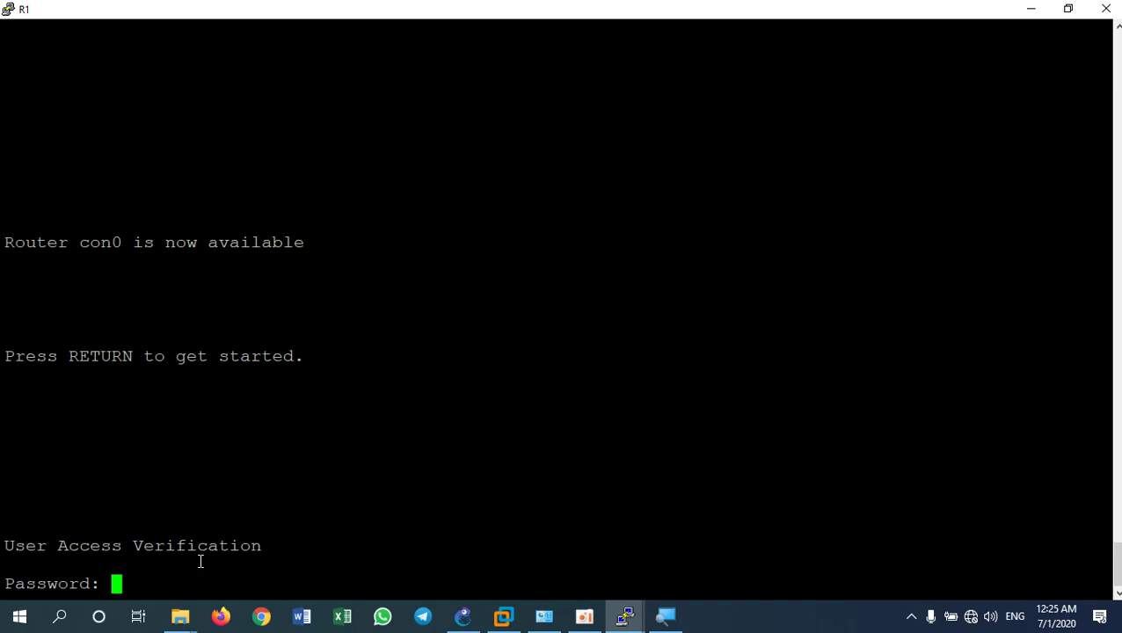
{"action": "key", "text": "Return"}
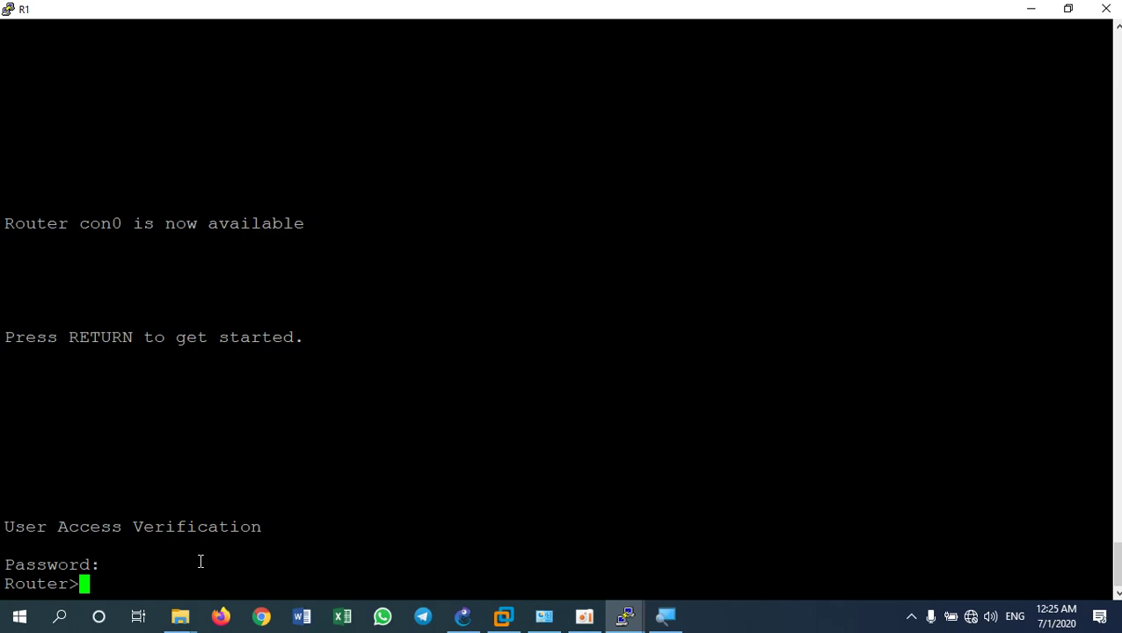
{"action": "type", "text": "enable"}
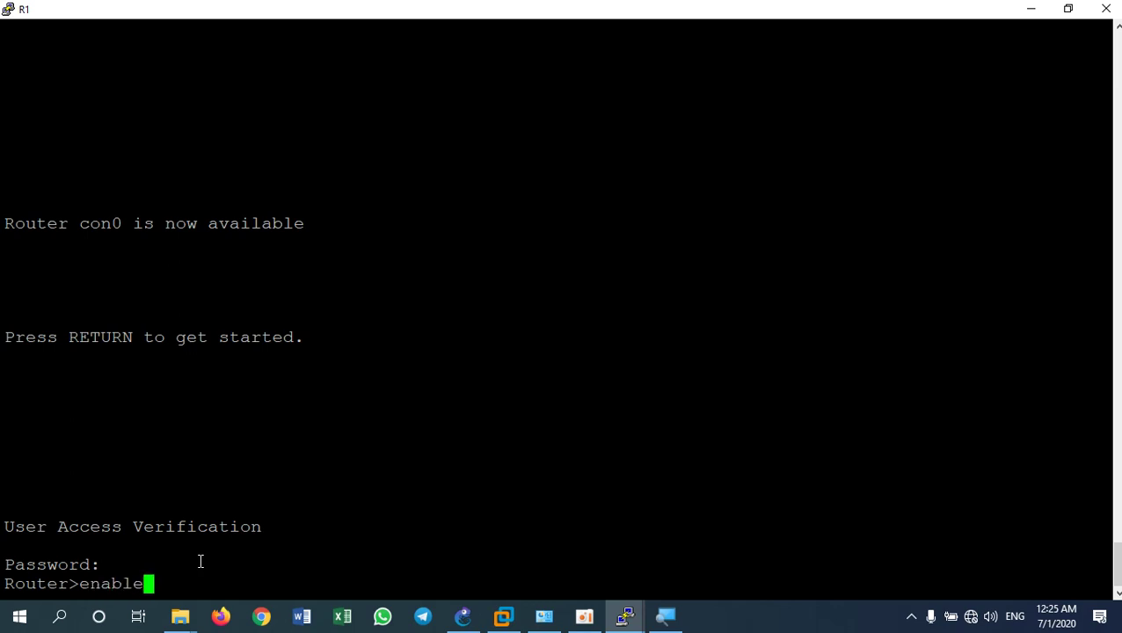
{"action": "key", "text": "Return"}
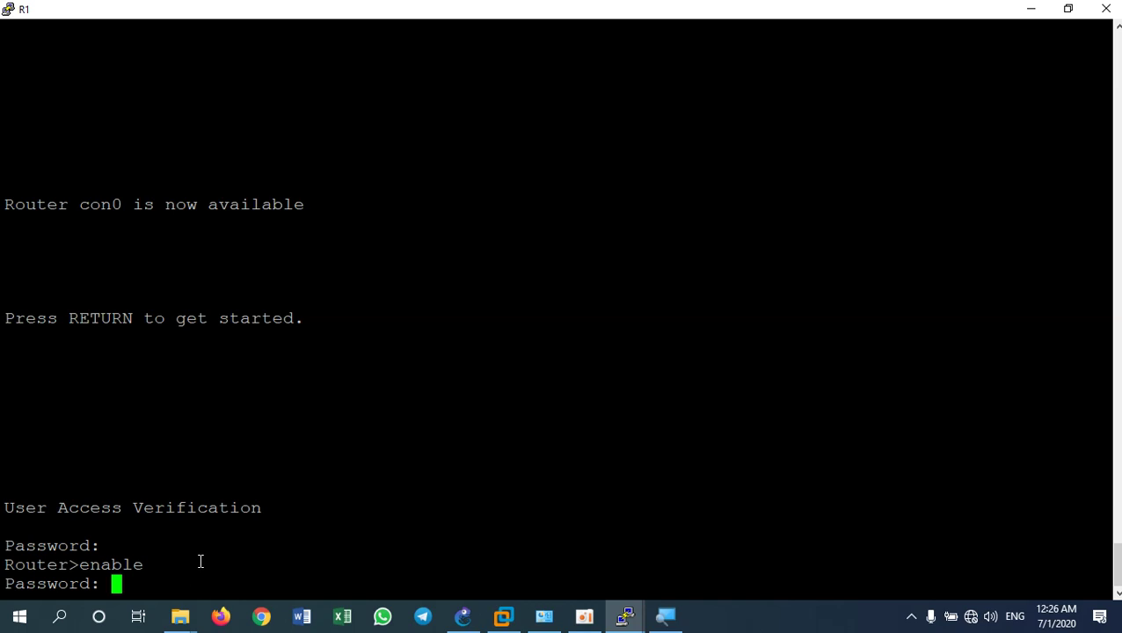
{"action": "key", "text": "Return"}
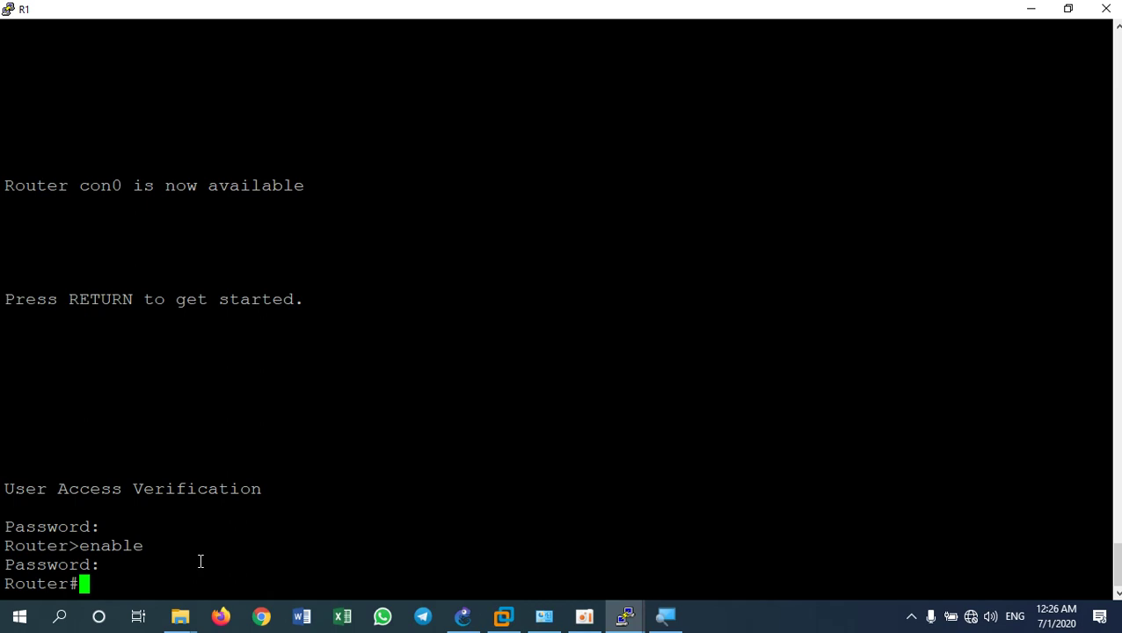
Restore R1's window, bring R2's console forward maximized, and run sh run
{"action": "left_click", "coordinate": [1069, 9]}
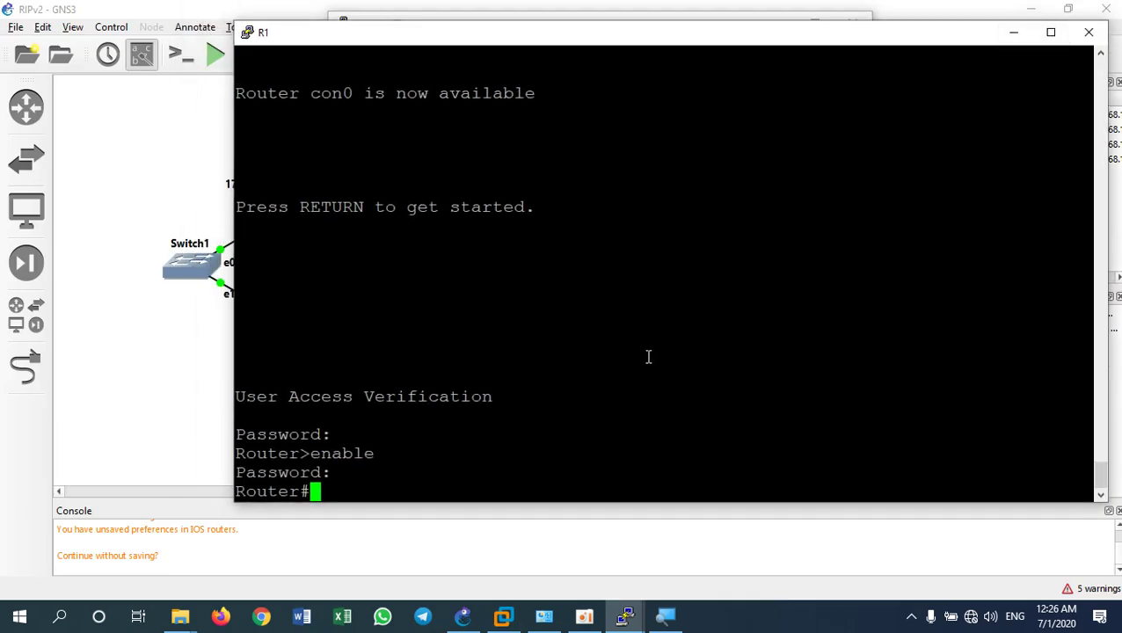
{"action": "mouse_move", "coordinate": [632, 613]}
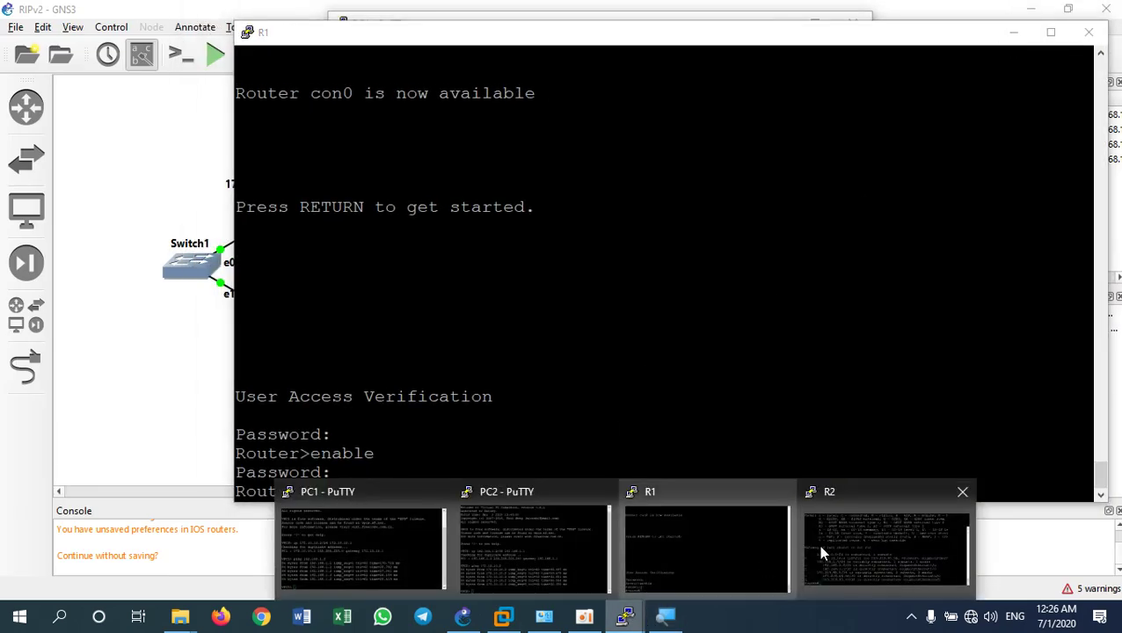
{"action": "left_click", "coordinate": [823, 553]}
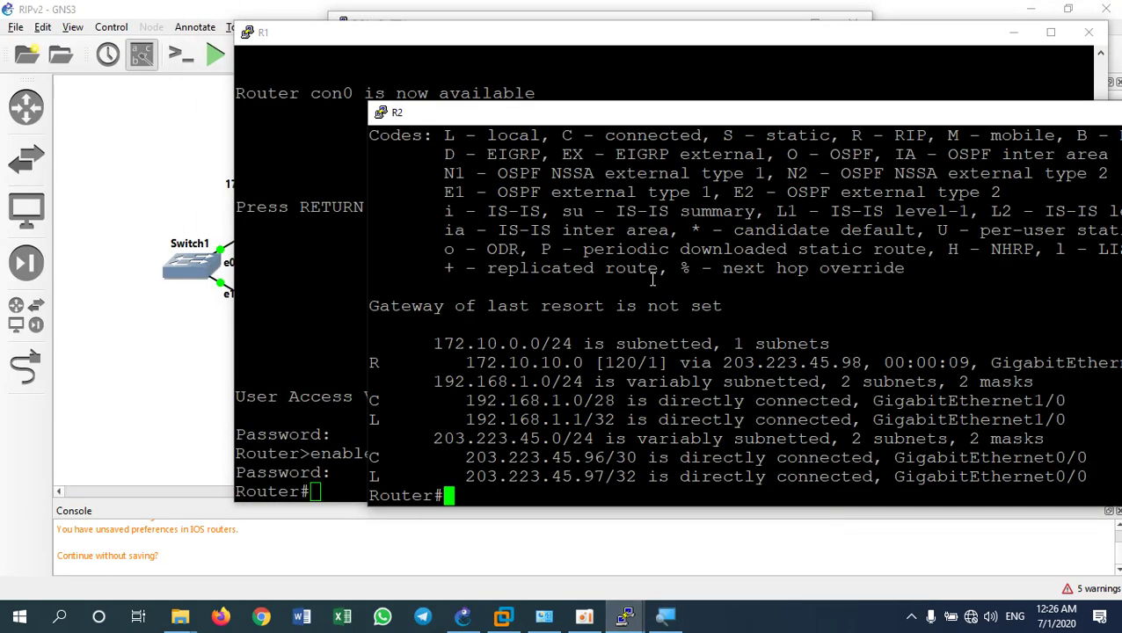
{"action": "left_click_drag", "start_coordinate": [1060, 110], "coordinate": [899, 96]}
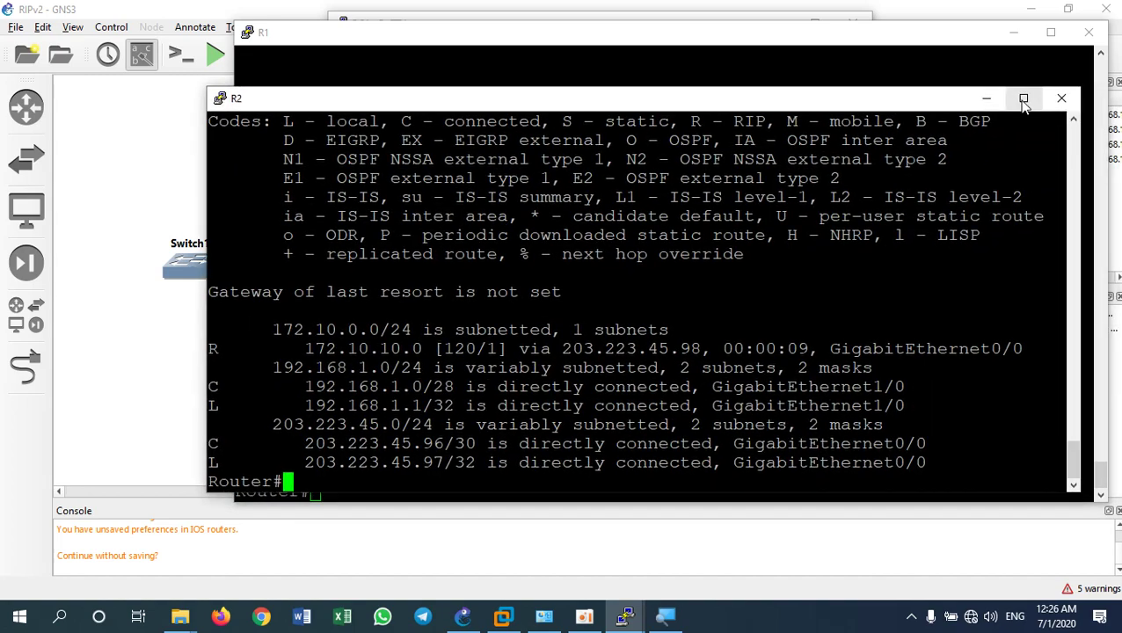
{"action": "left_click", "coordinate": [1024, 100]}
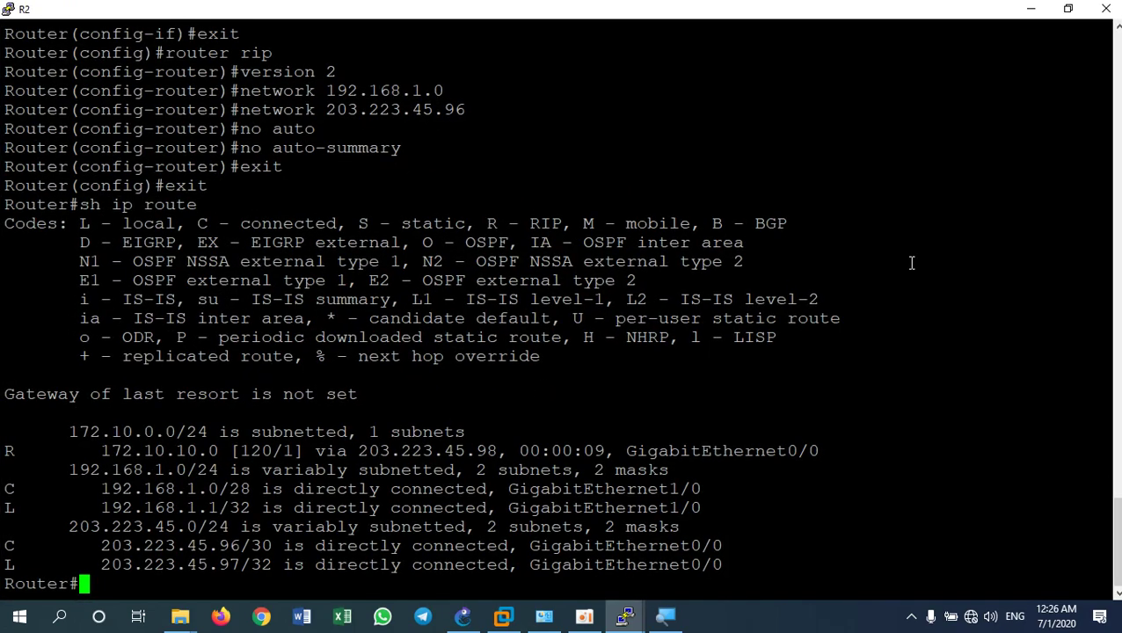
{"action": "type", "text": "sh run"}
{"action": "key", "text": "Return"}
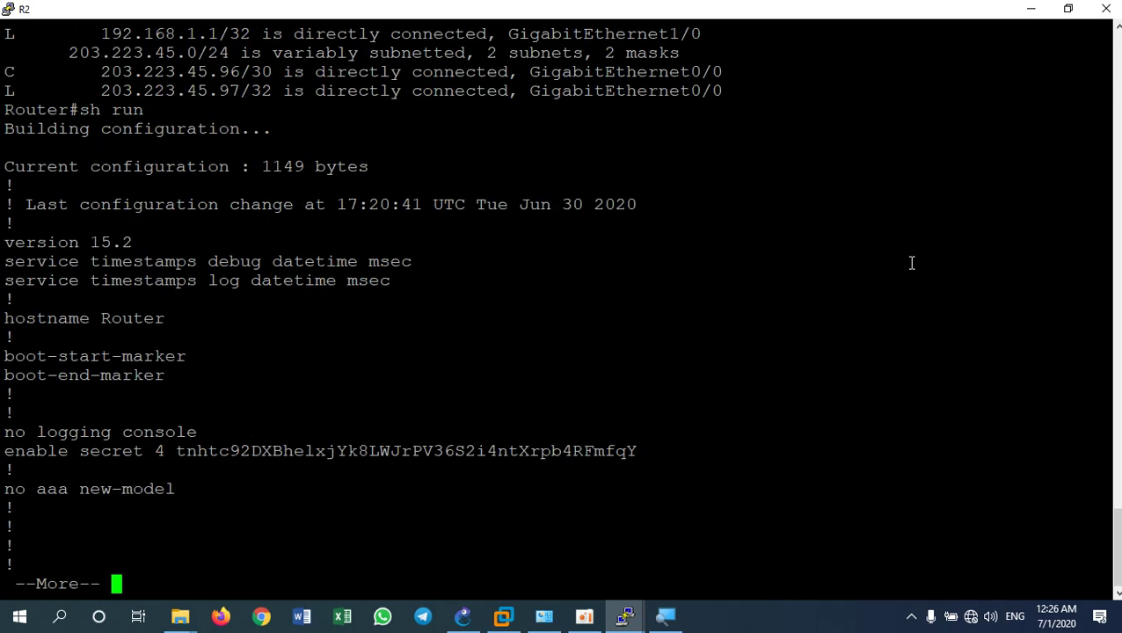
Page through R2's config, highlighting the router rip block and plain-text console and vty passwords
{"action": "key", "text": "space"}
{"action": "key", "text": "space"}
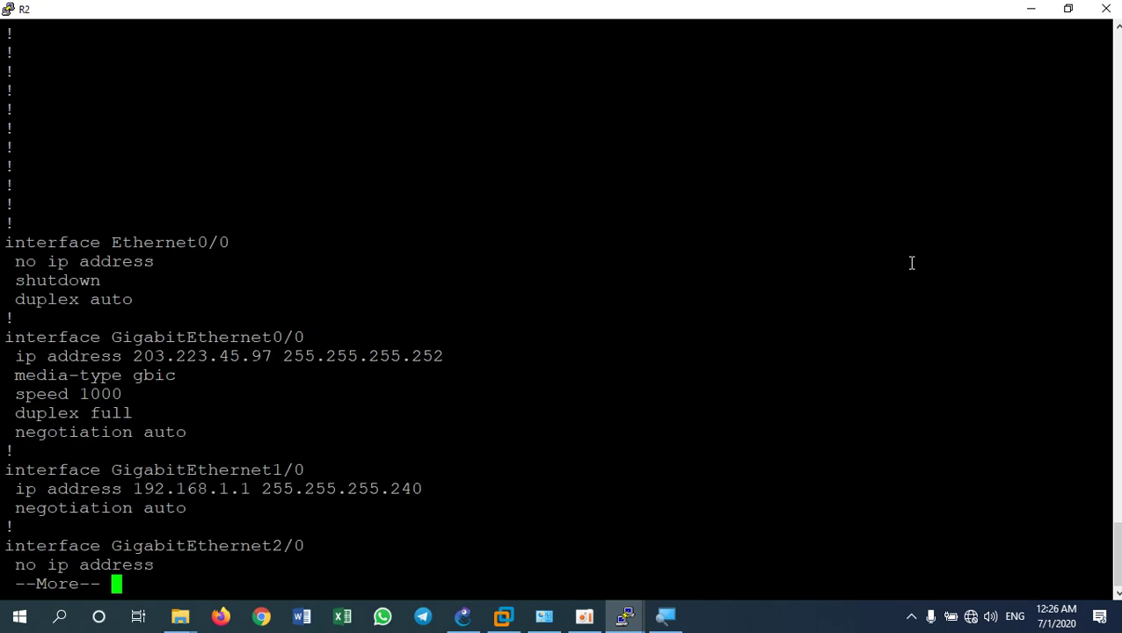
{"action": "key", "text": "space"}
{"action": "scroll", "coordinate": [328, 304], "scroll_direction": "up", "scroll_amount": 5}
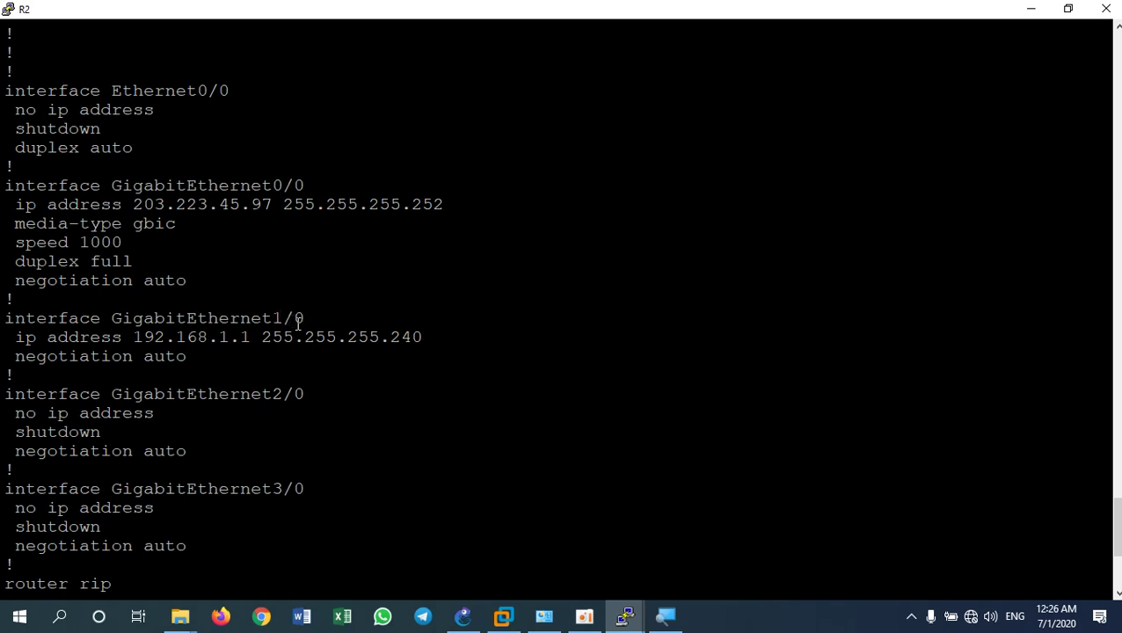
{"action": "scroll", "coordinate": [303, 428], "scroll_direction": "down", "scroll_amount": 10}
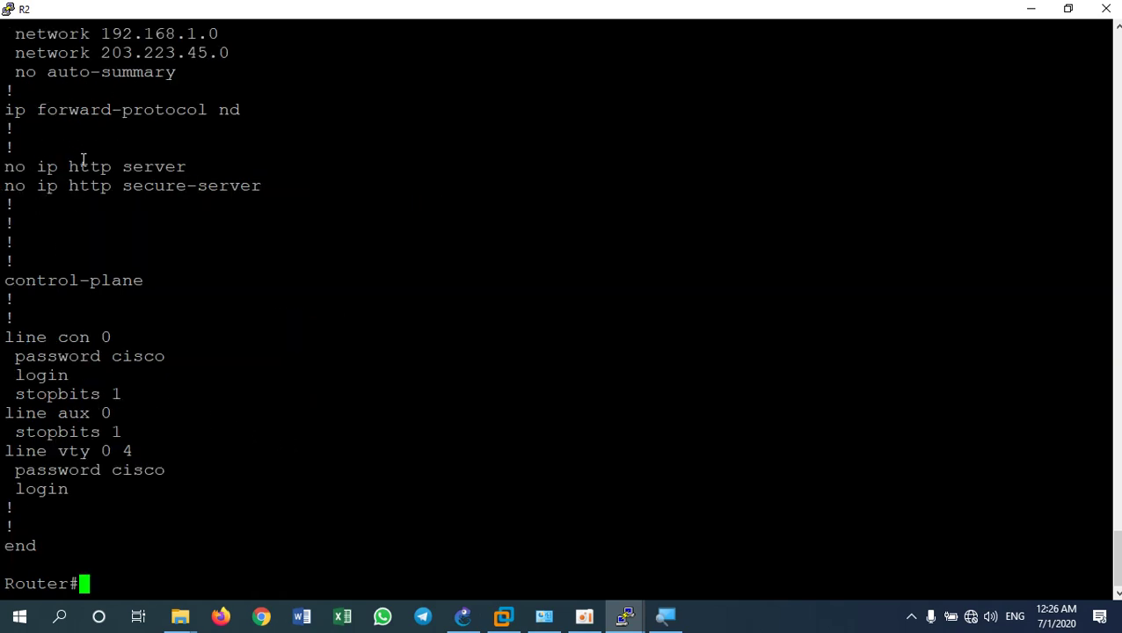
{"action": "scroll", "coordinate": [85, 158], "scroll_direction": "up", "scroll_amount": 5}
{"action": "left_click_drag", "start_coordinate": [11, 287], "coordinate": [237, 358]}
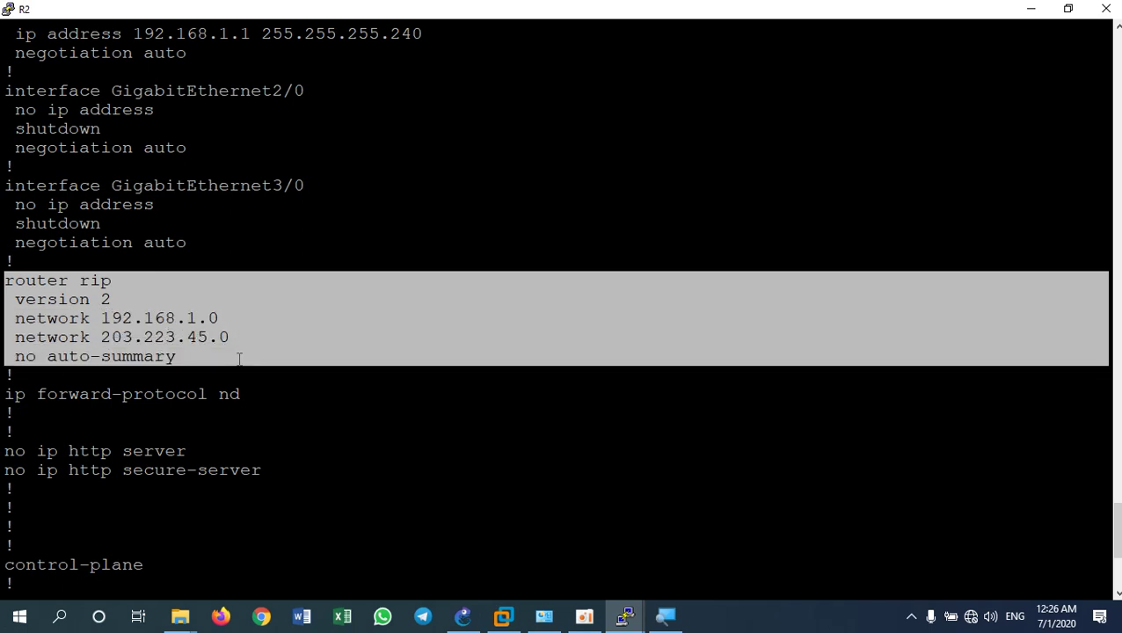
{"action": "scroll", "coordinate": [231, 415], "scroll_direction": "down", "scroll_amount": 5}
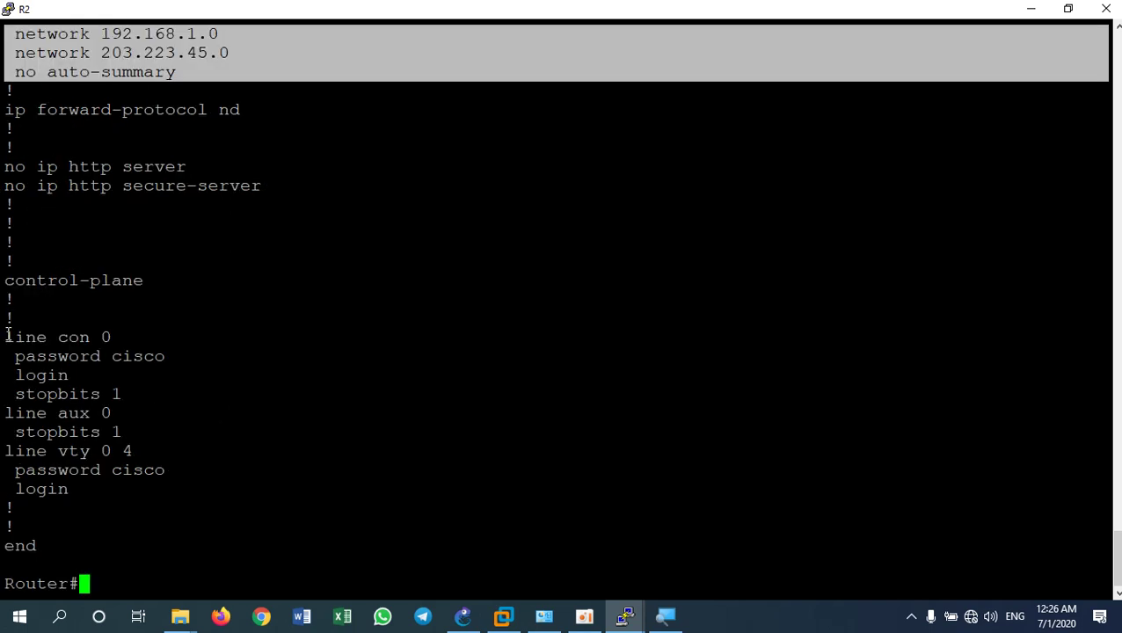
{"action": "left_click_drag", "start_coordinate": [5, 329], "coordinate": [167, 475]}
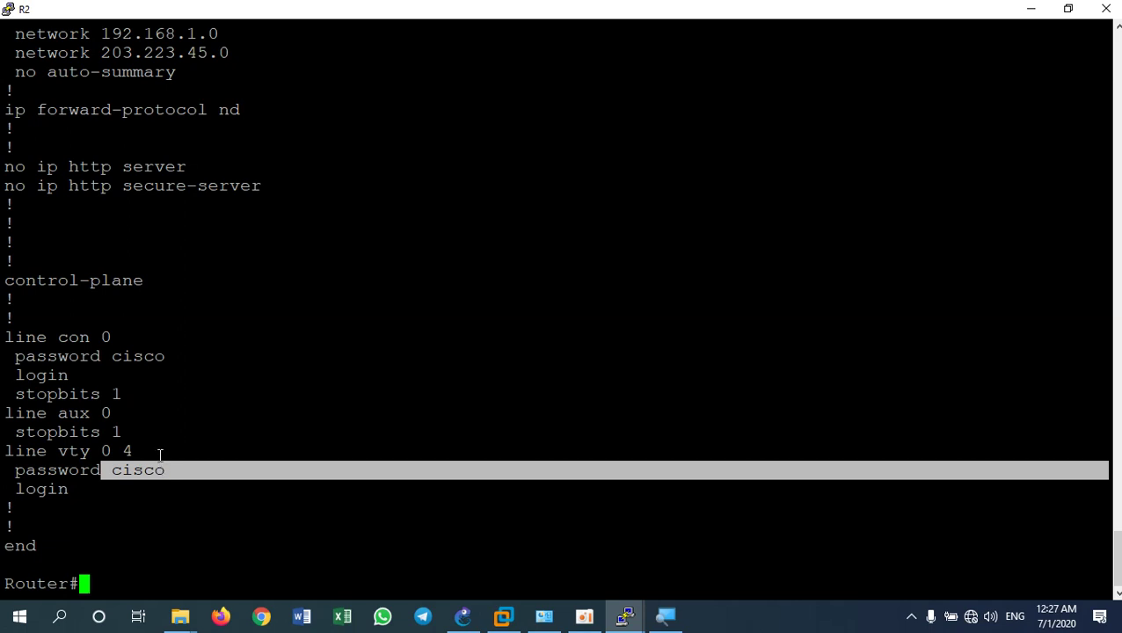
{"action": "left_click_drag", "start_coordinate": [116, 358], "coordinate": [160, 368]}
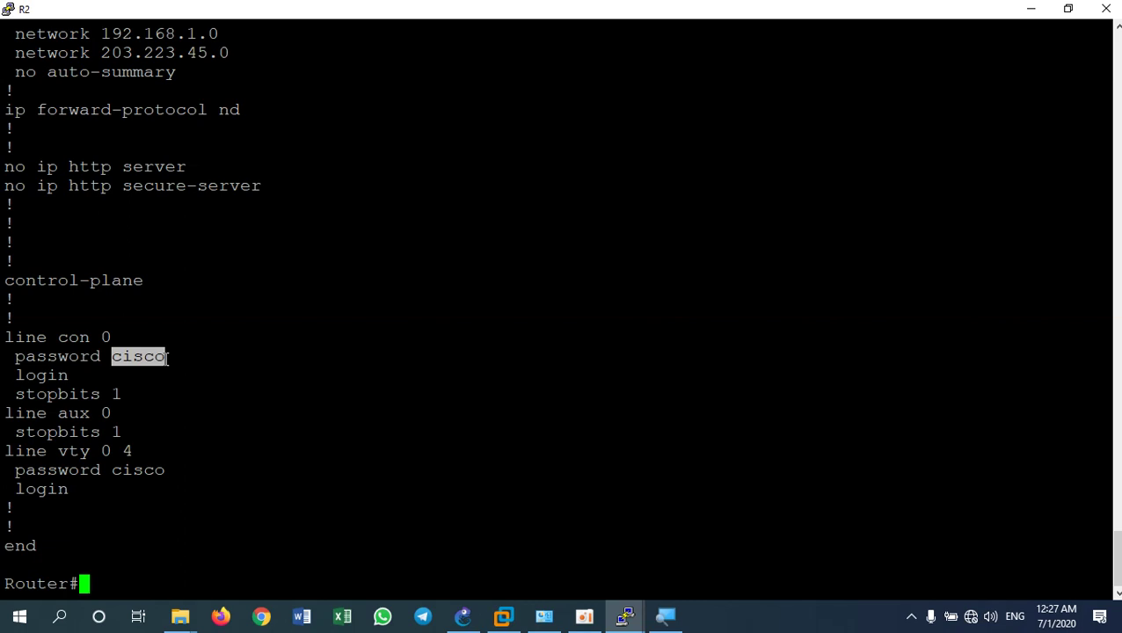
{"action": "left_click", "coordinate": [151, 569]}
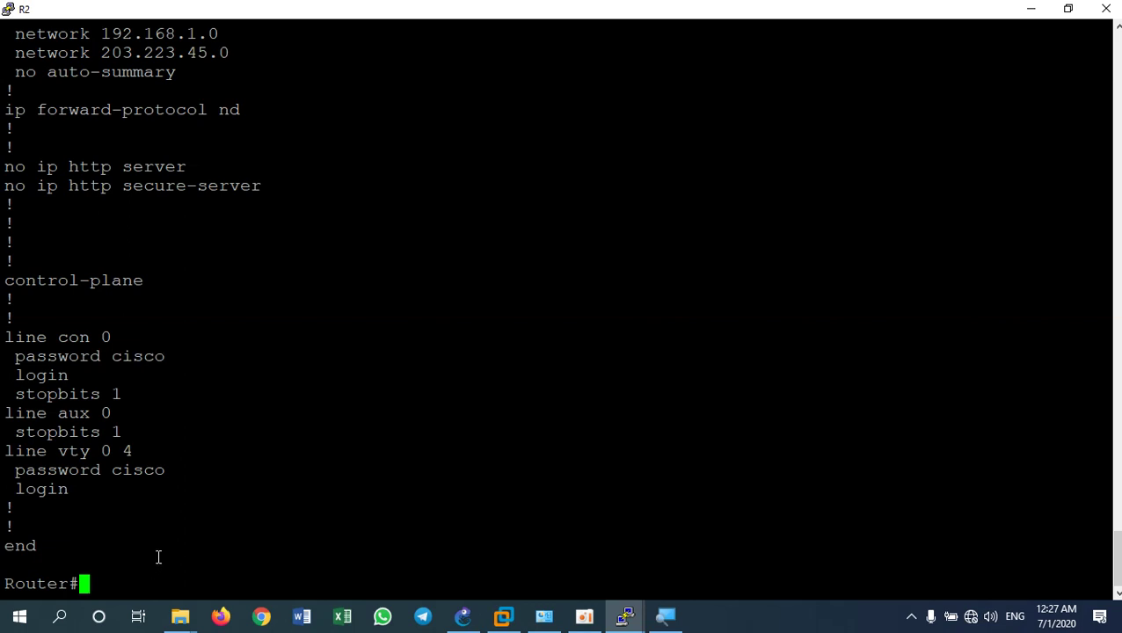
Enter config t and enable service password-encryption on R2
{"action": "type", "text": "config t"}
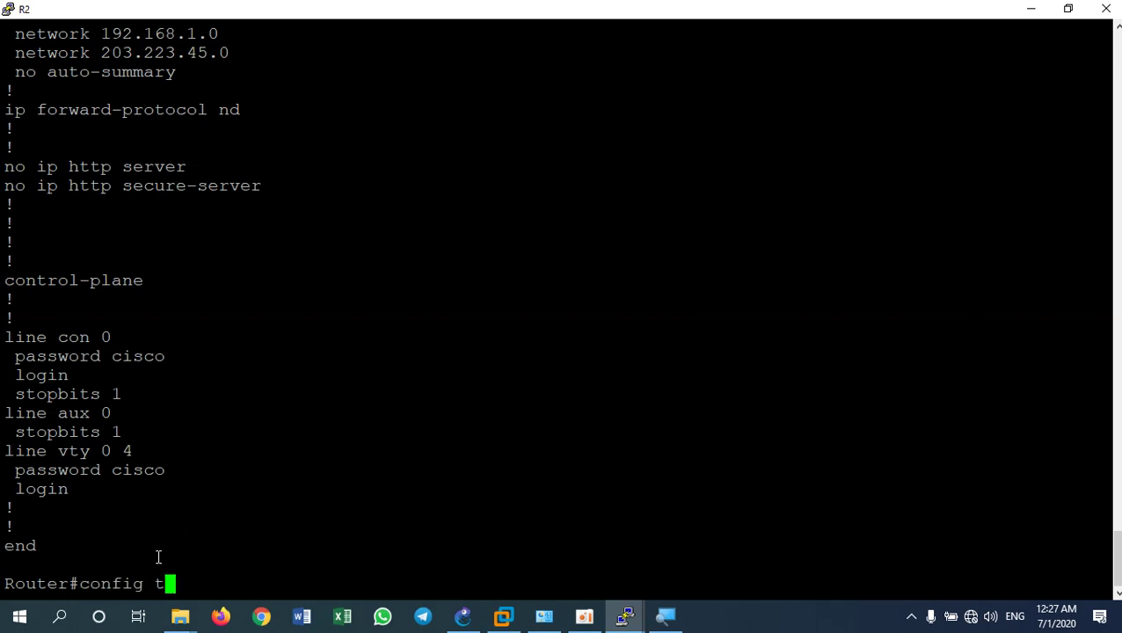
{"action": "key", "text": "Return"}
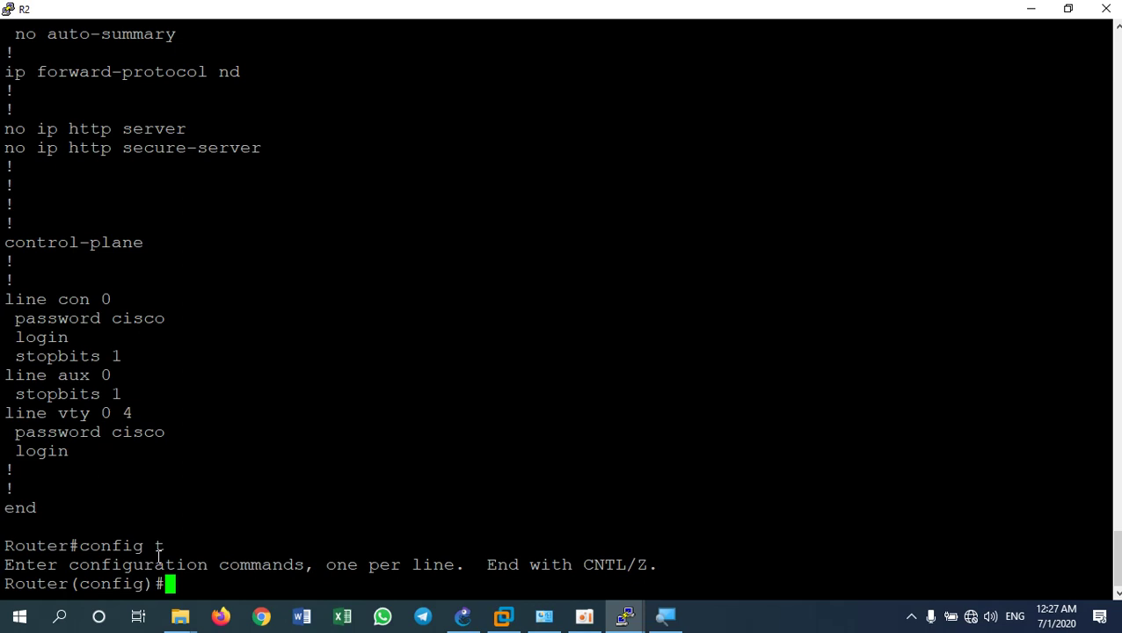
{"action": "type", "text": "service"}
{"action": "type", "text": "pass"}
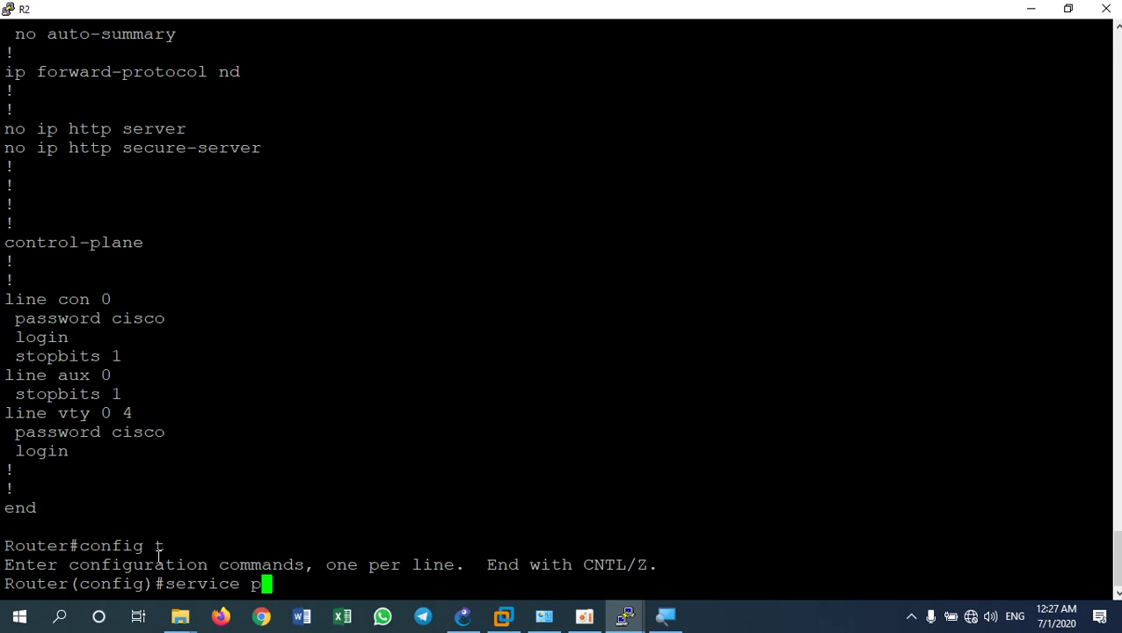
{"action": "key", "text": "Tab"}
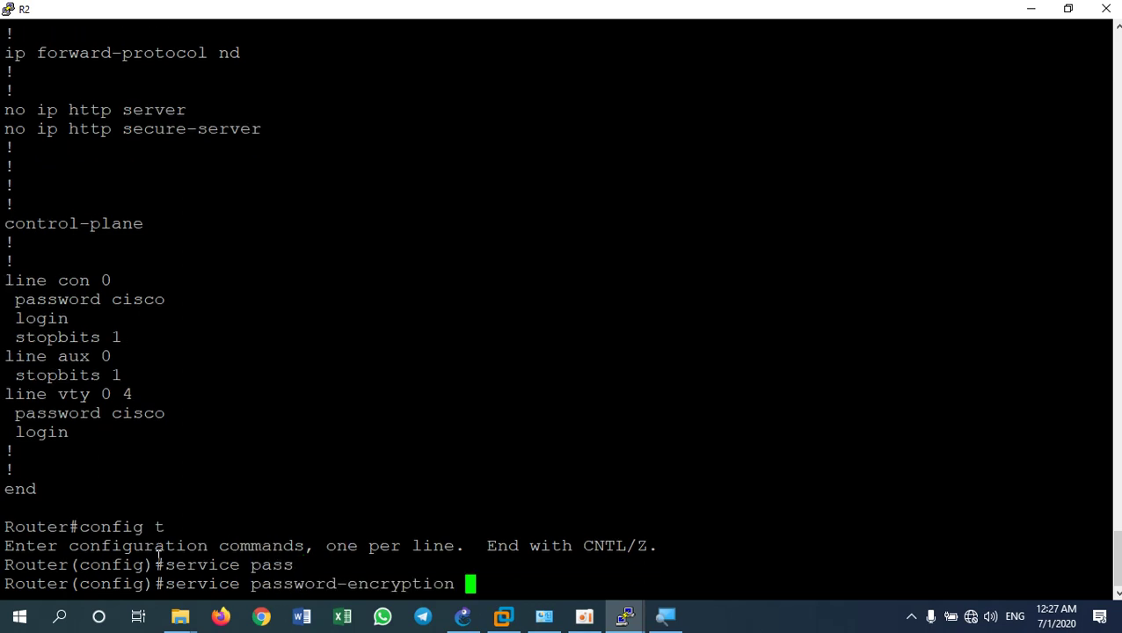
{"action": "key", "text": "Return"}
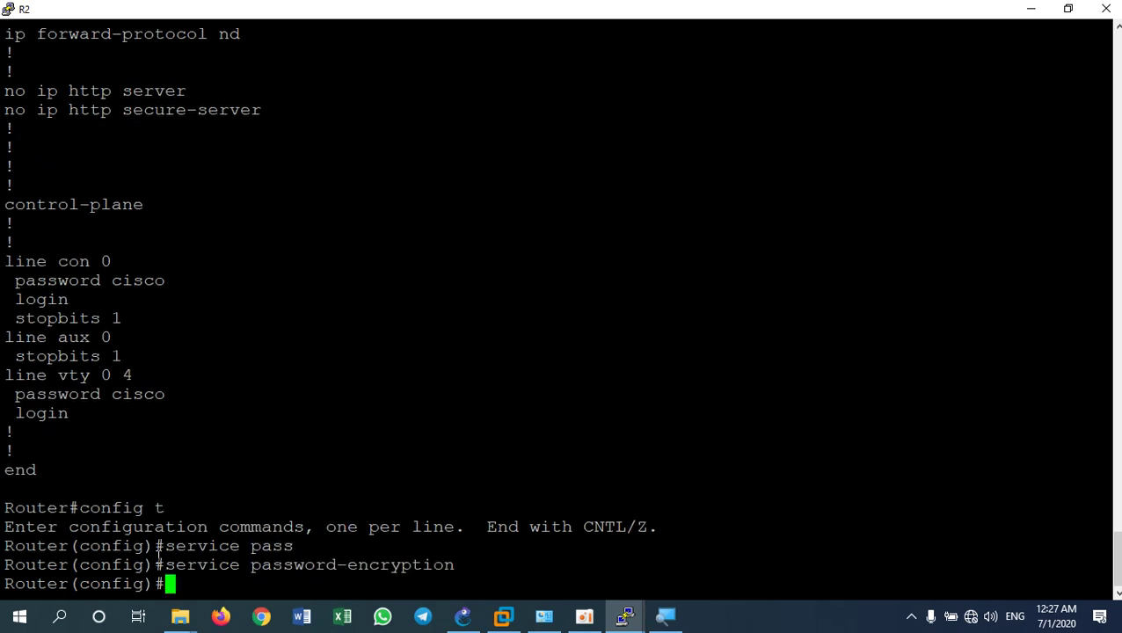
Exit configuration mode and run sh run to redisplay R2's configuration
{"action": "type", "text": "exit"}
{"action": "key", "text": "Return"}
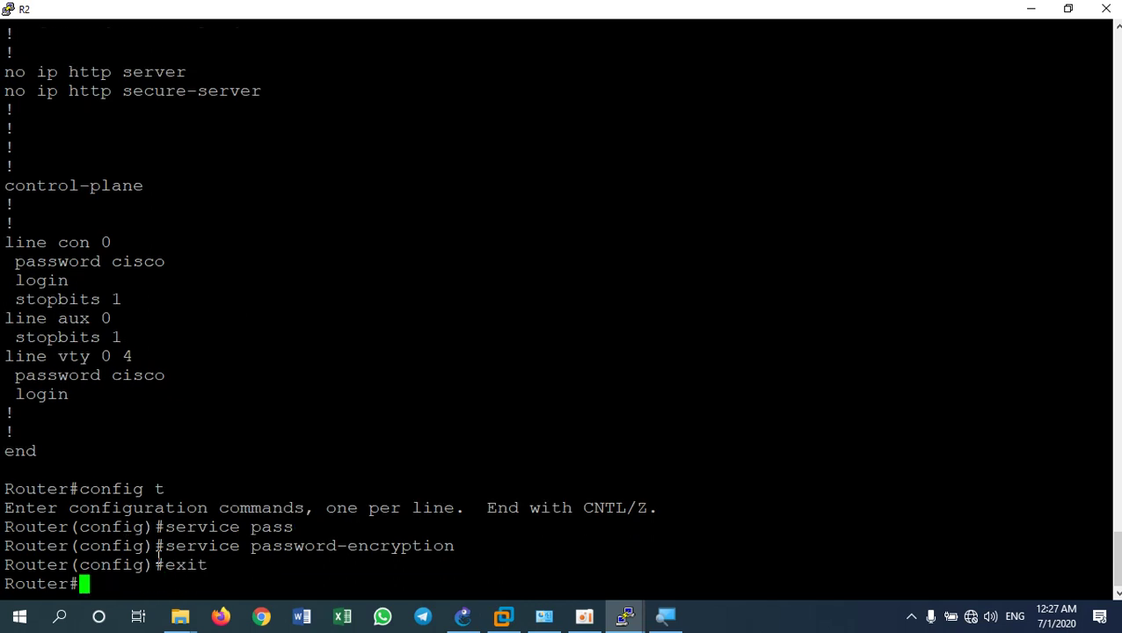
{"action": "type", "text": "sh run"}
{"action": "key", "text": "Return"}
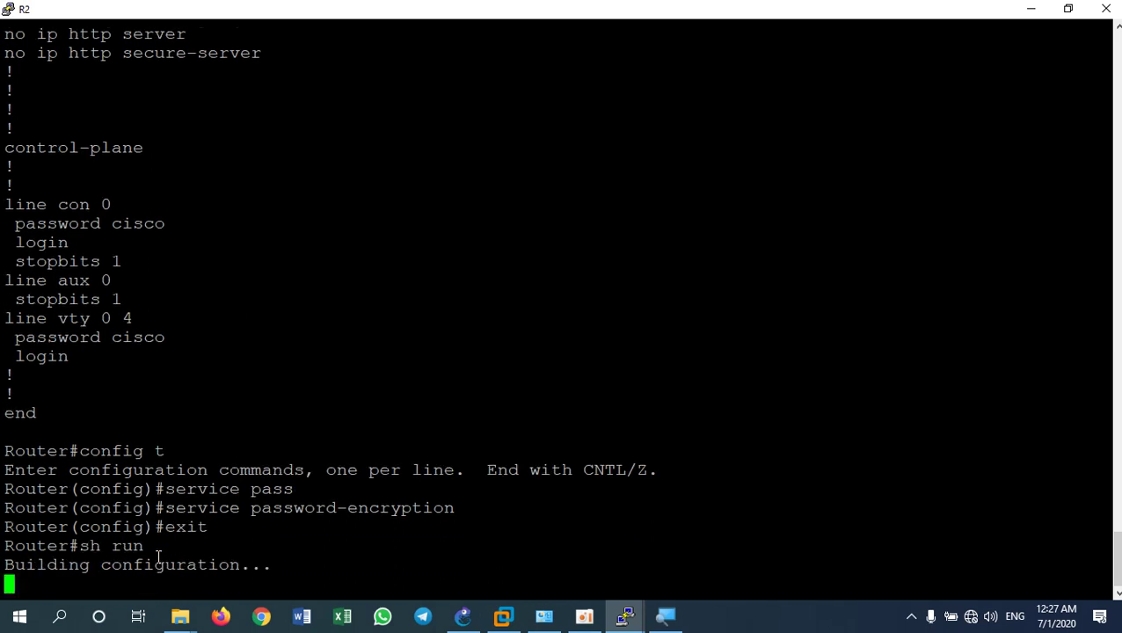
Page through R2's config and highlight the type 7 encrypted console and vty passwords
{"action": "key", "text": "space"}
{"action": "key", "text": "space"}
{"action": "key", "text": "space"}
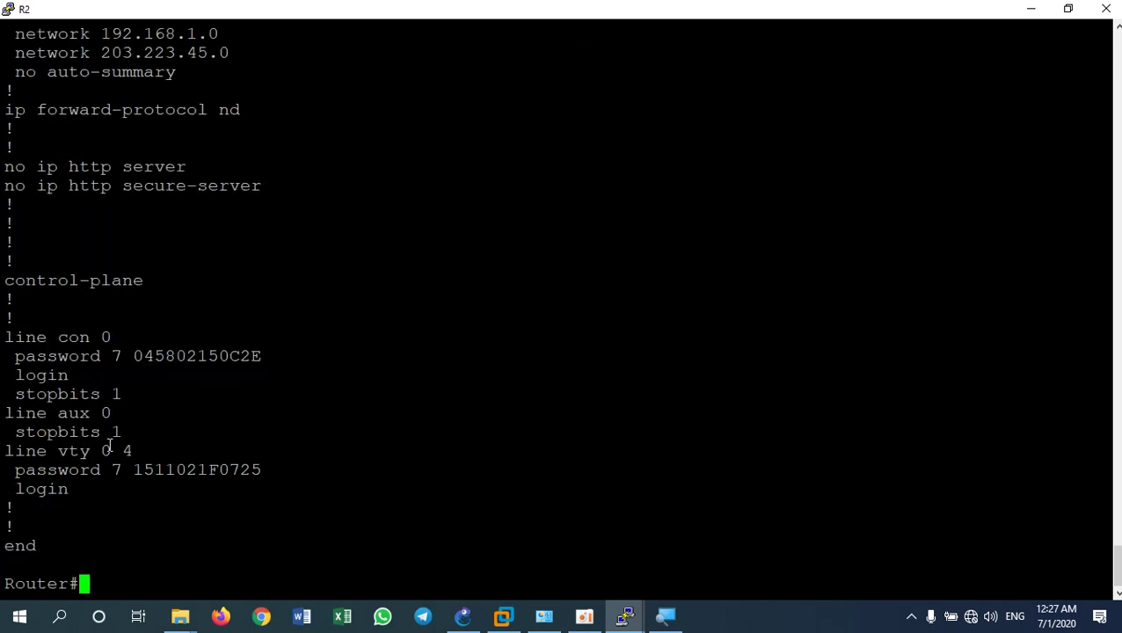
{"action": "left_click_drag", "start_coordinate": [126, 356], "coordinate": [247, 362]}
{"action": "left_click_drag", "start_coordinate": [125, 470], "coordinate": [264, 472]}
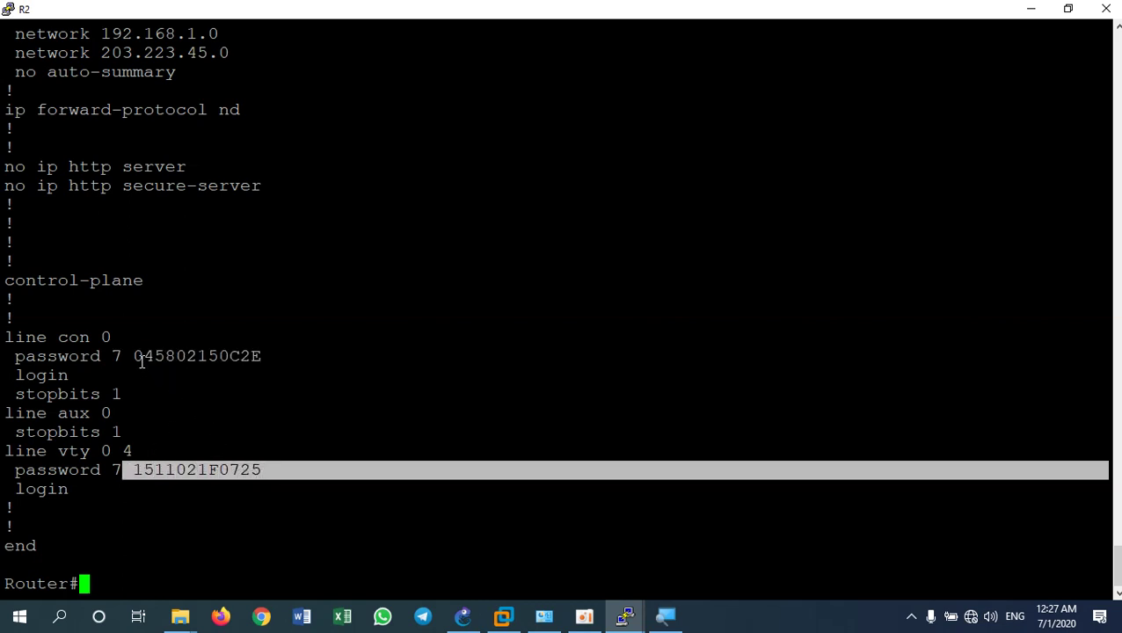
{"action": "left_click_drag", "start_coordinate": [136, 356], "coordinate": [263, 356]}
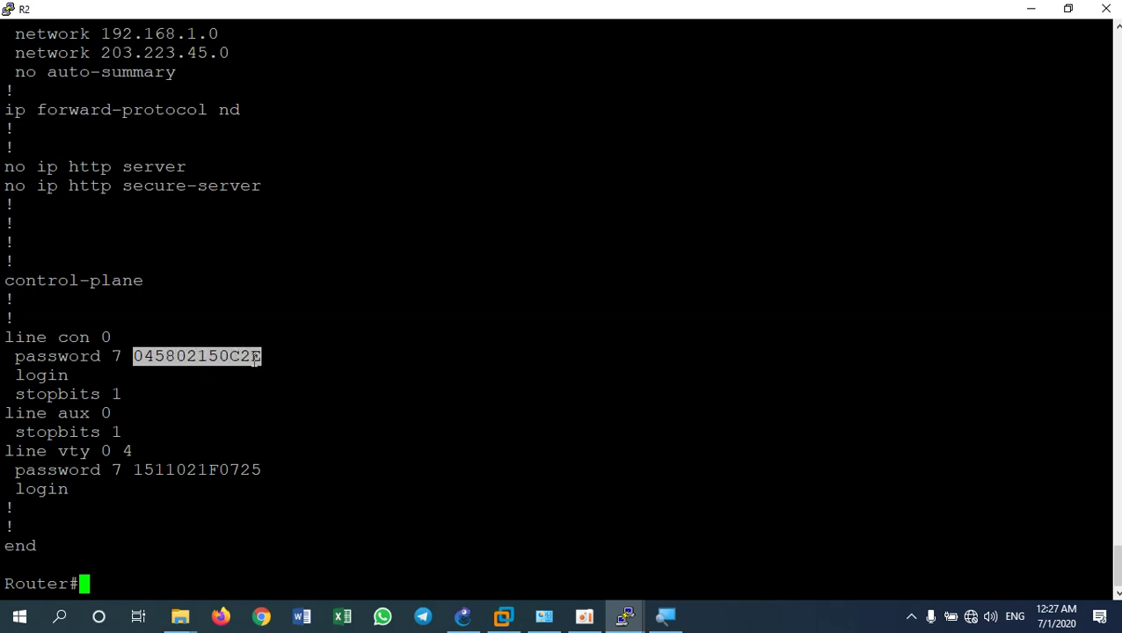
Highlight the service password-encryption line, then restore R2's window and return to the topology
{"action": "scroll", "coordinate": [271, 349], "scroll_direction": "up", "scroll_amount": 20}
{"action": "scroll", "coordinate": [250, 339], "scroll_direction": "down", "scroll_amount": 8}
{"action": "scroll", "coordinate": [220, 299], "scroll_direction": "up", "scroll_amount": 13}
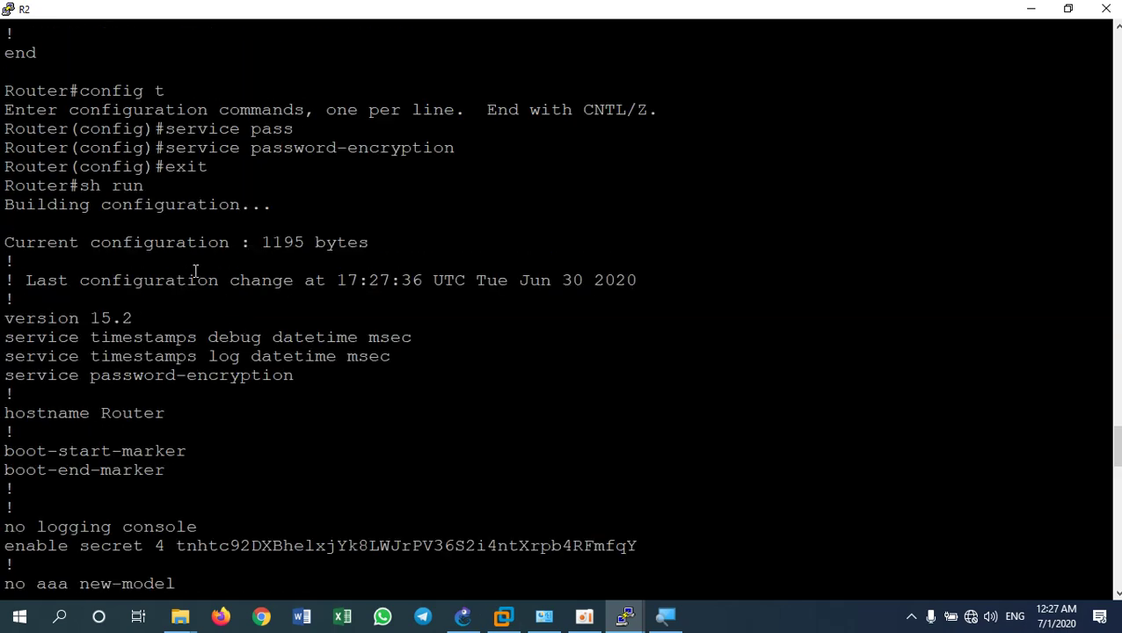
{"action": "left_click_drag", "start_coordinate": [93, 375], "coordinate": [296, 380]}
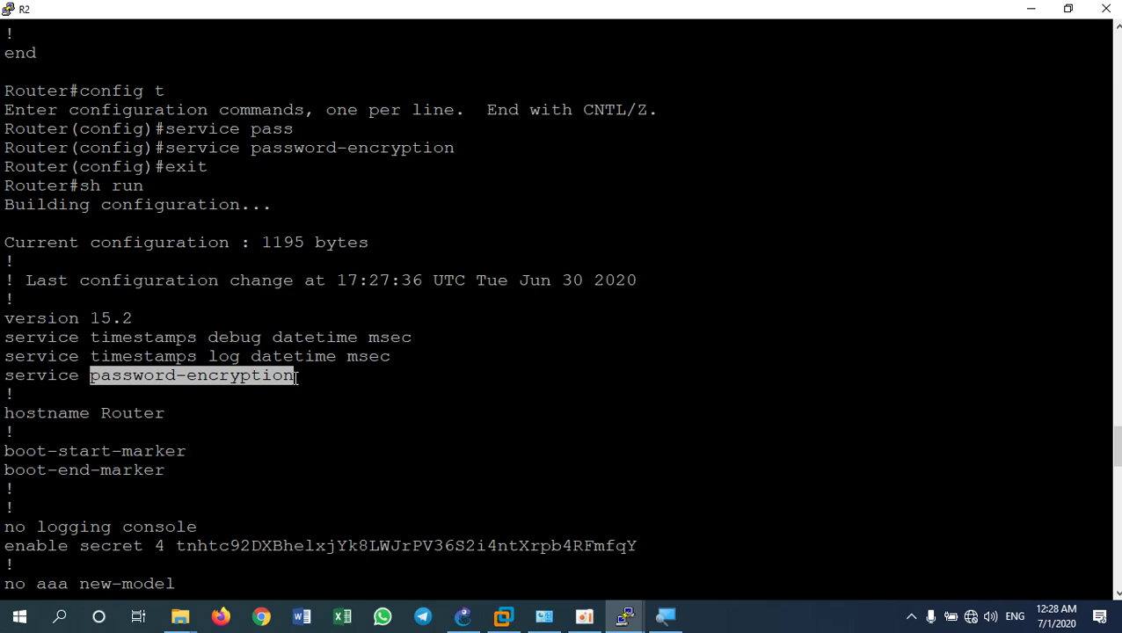
{"action": "left_click", "coordinate": [310, 400]}
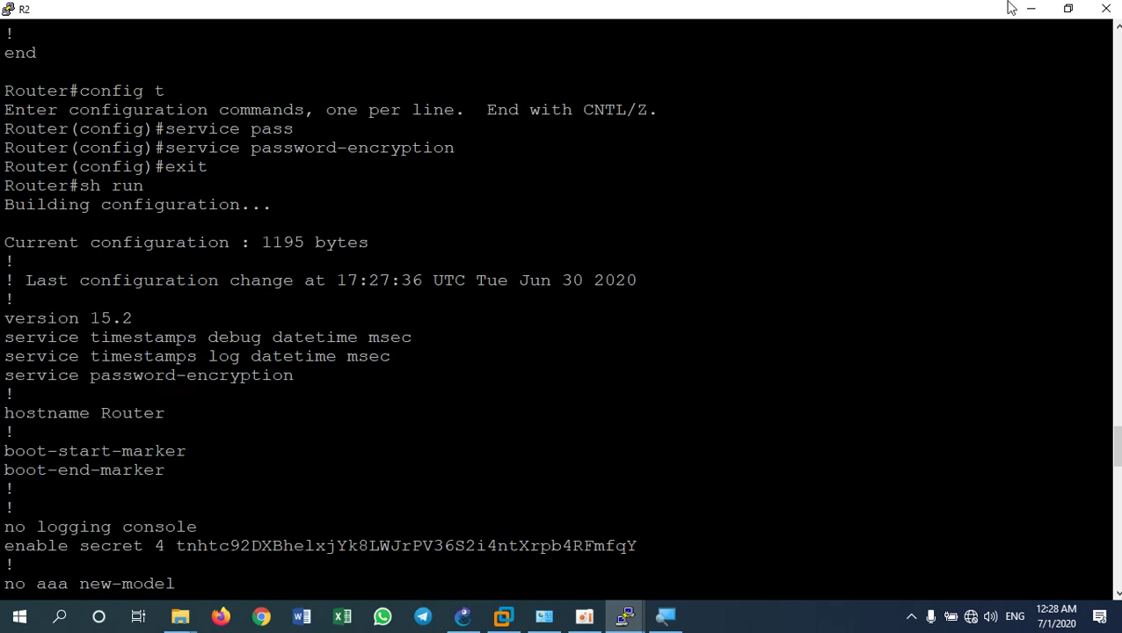
{"action": "left_click", "coordinate": [1070, 11]}
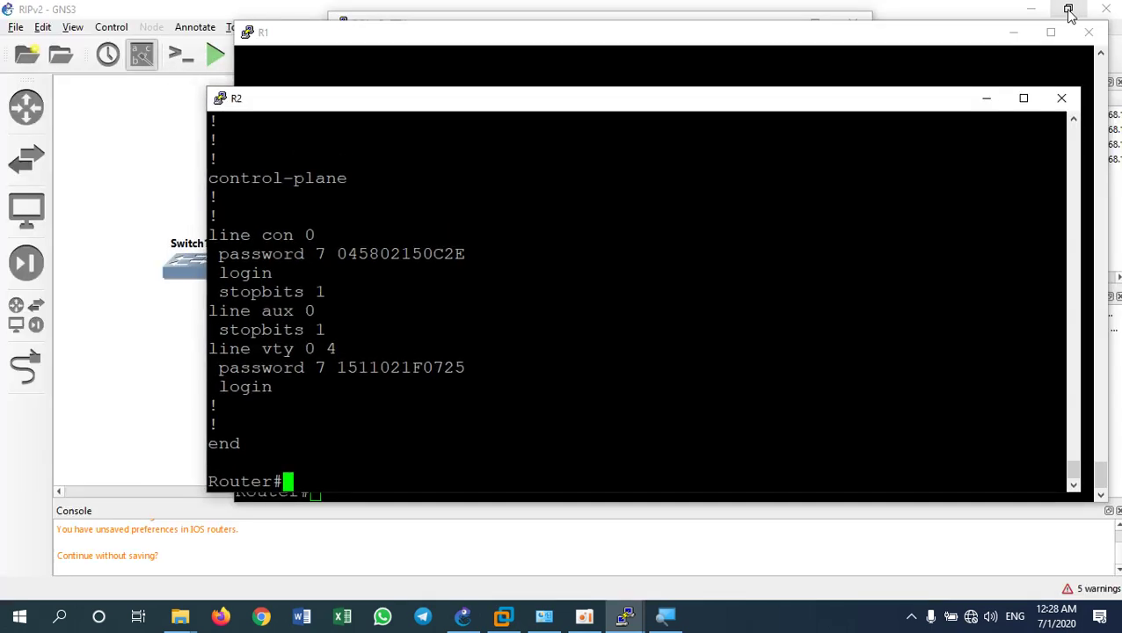
{"action": "left_click", "coordinate": [94, 157]}
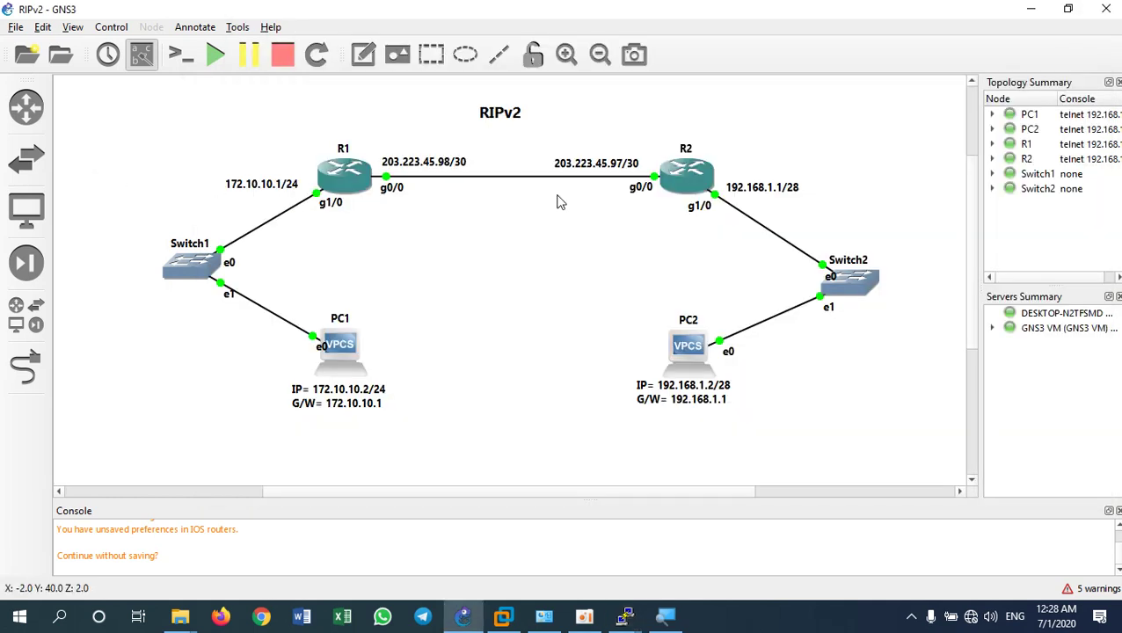